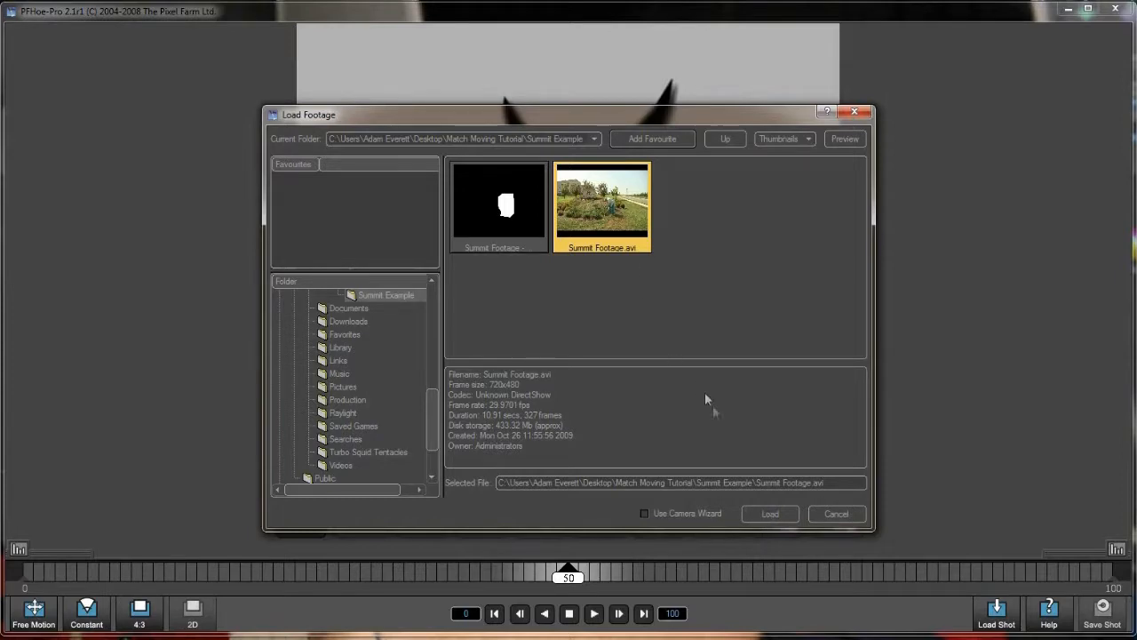
Load Summit Footage.avi as the shot, try the Pan camera motion type and return it to Free Motion
left_click(773, 515)
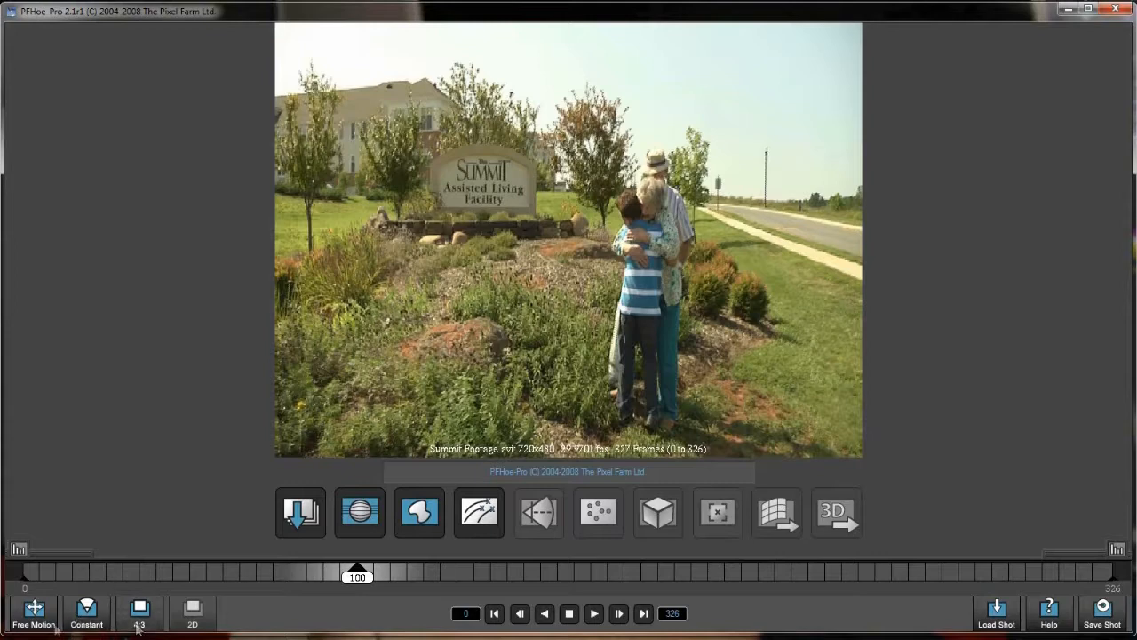
left_click(35, 612)
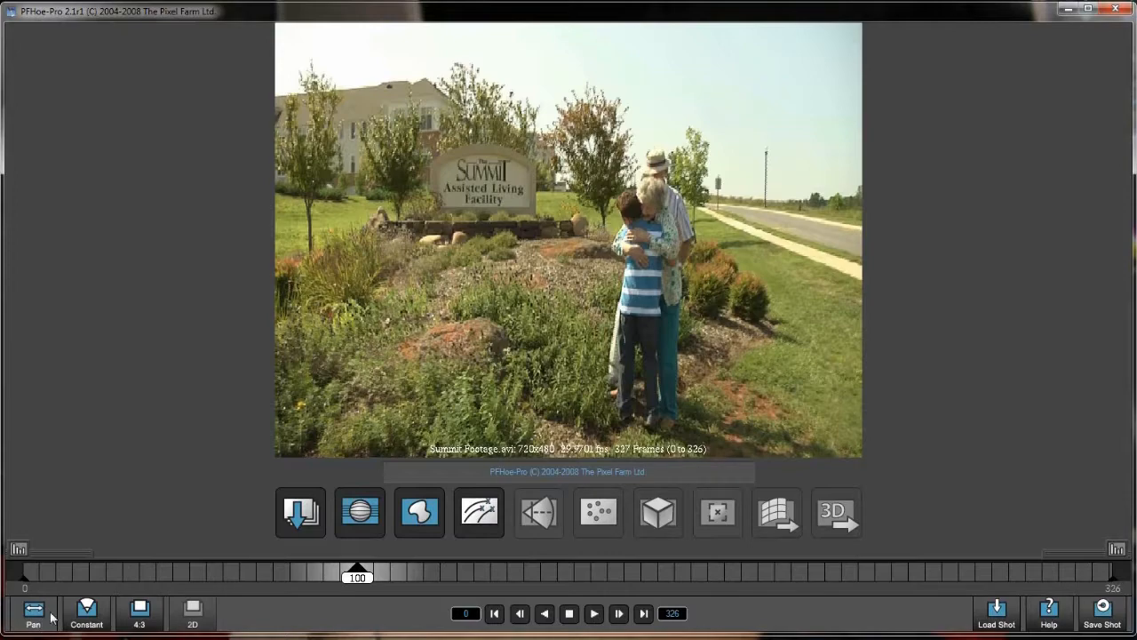
left_click(50, 617)
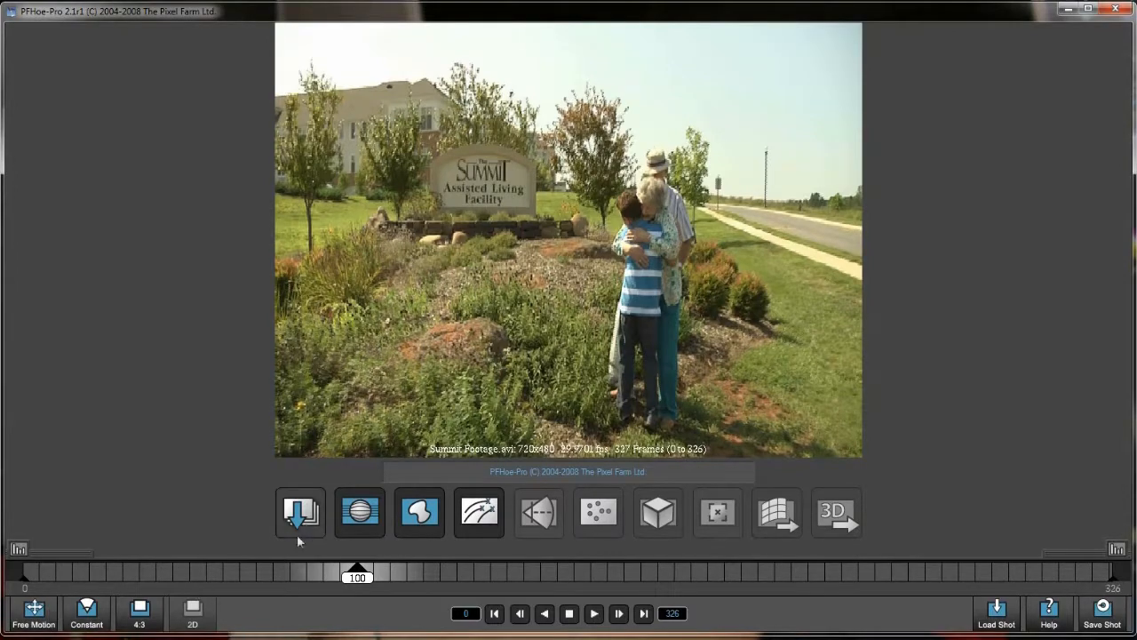
Set the Summit shot's aspect ratio to 16:9 and go to frame 74
left_click_drag(355, 575, 133, 584)
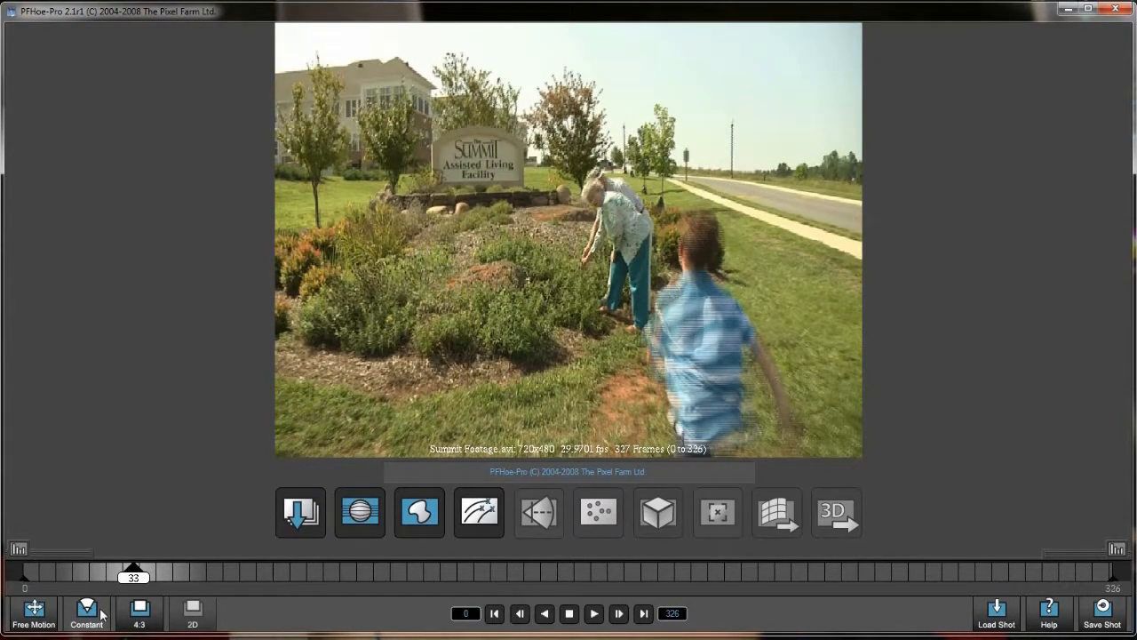
left_click(101, 622)
mouse_move(136, 588)
left_mouse_down()
mouse_move(51, 592)
mouse_move(459, 590)
mouse_move(90, 586)
left_mouse_up()
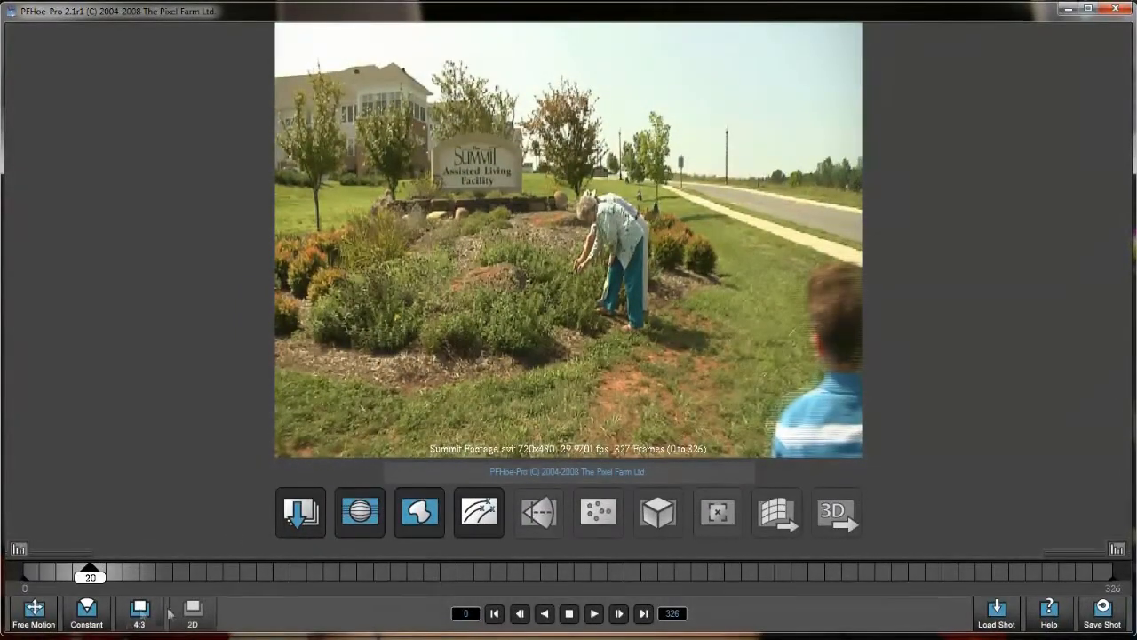
left_click(142, 615)
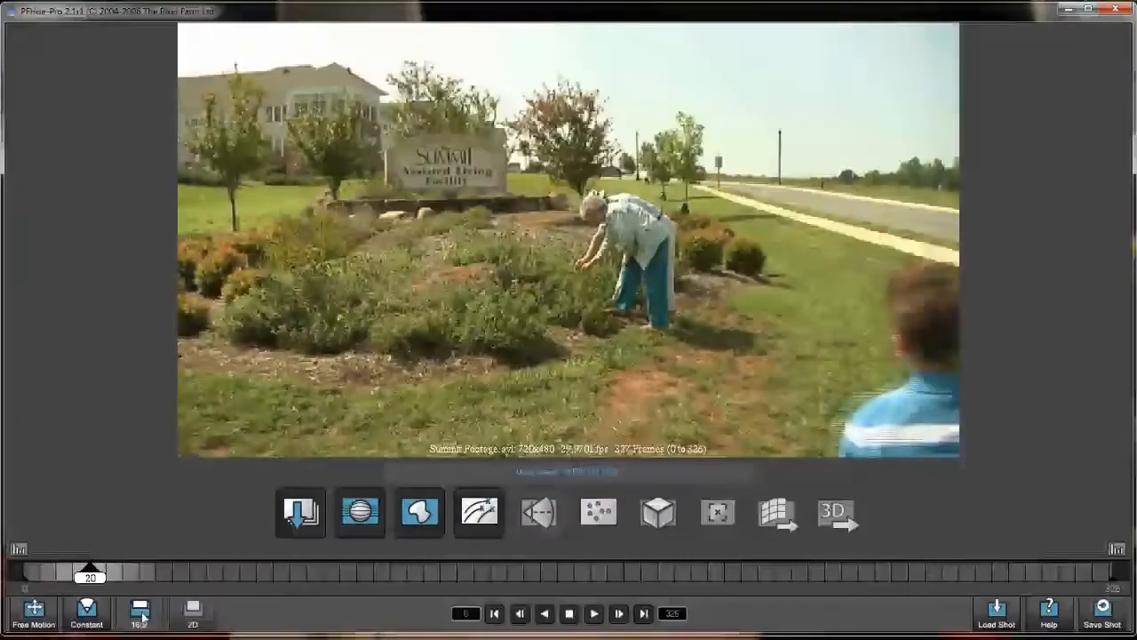
left_click_drag(90, 579, 271, 577)
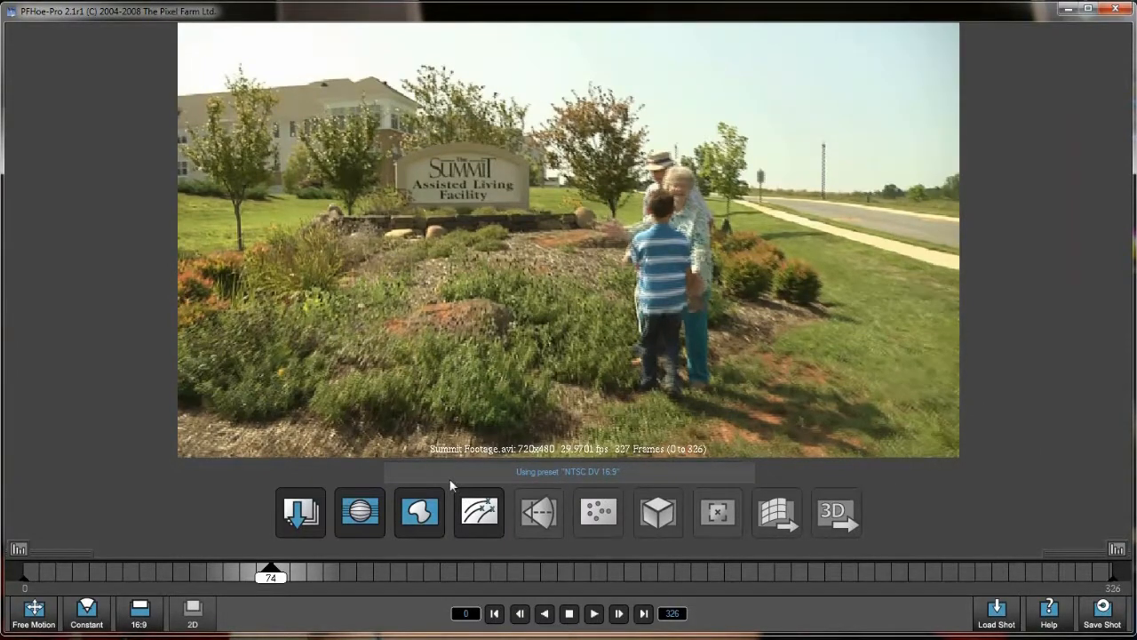
Scrub the Summit footage between frames 43 and 87 to examine the people moving through the scene
left_click(356, 511)
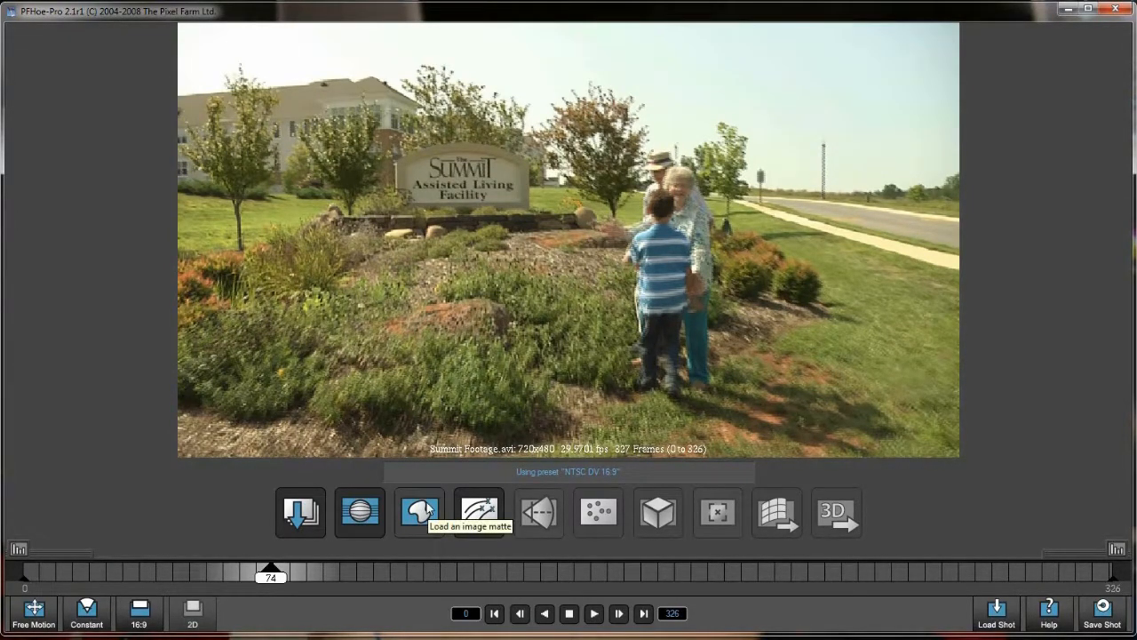
left_click_drag(271, 582, 167, 578)
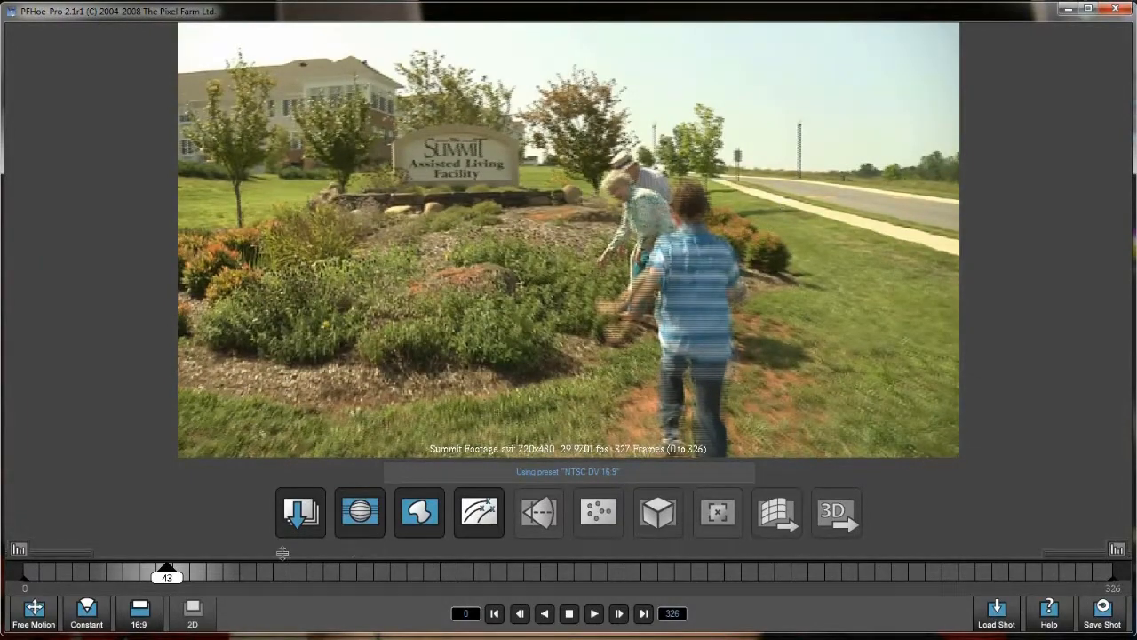
left_click_drag(168, 573, 216, 578)
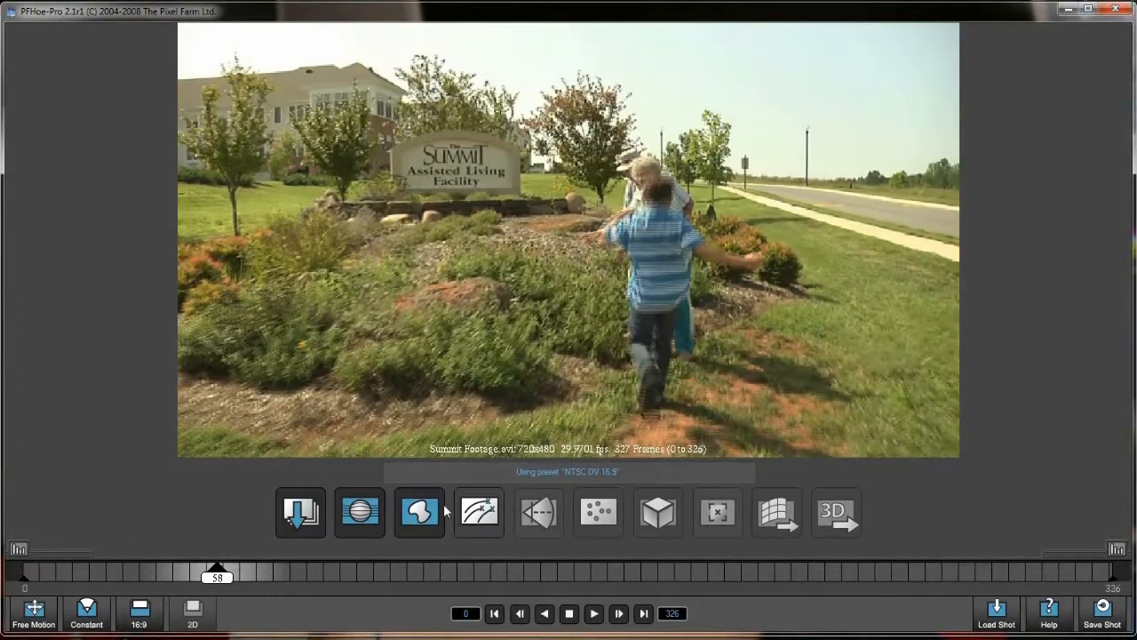
left_click_drag(219, 580, 314, 579)
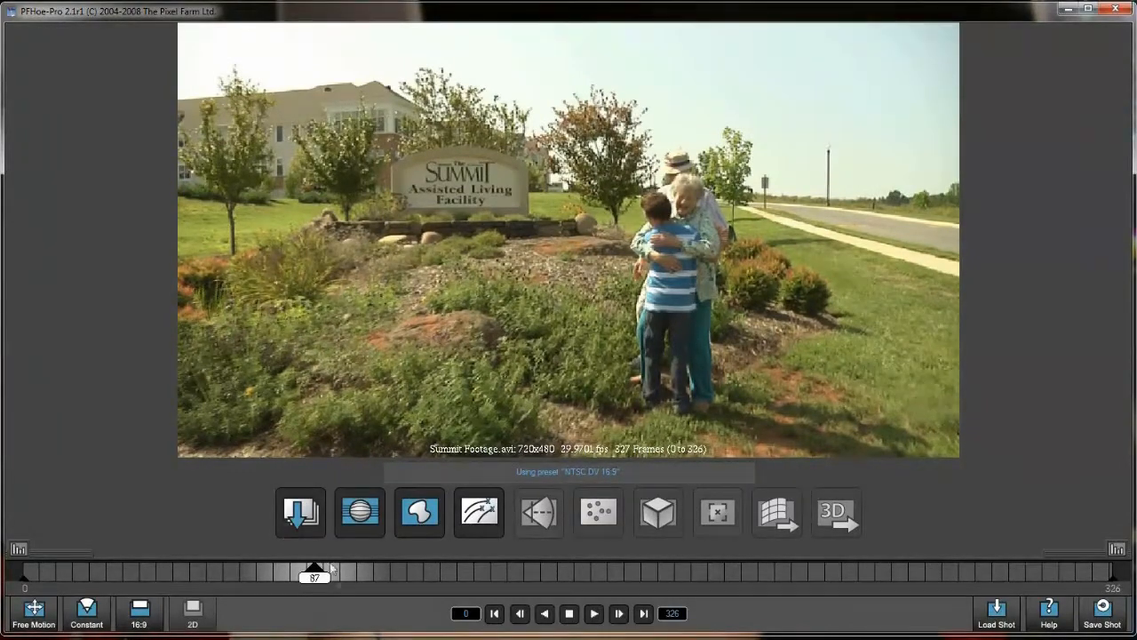
left_click_drag(318, 579, 192, 582)
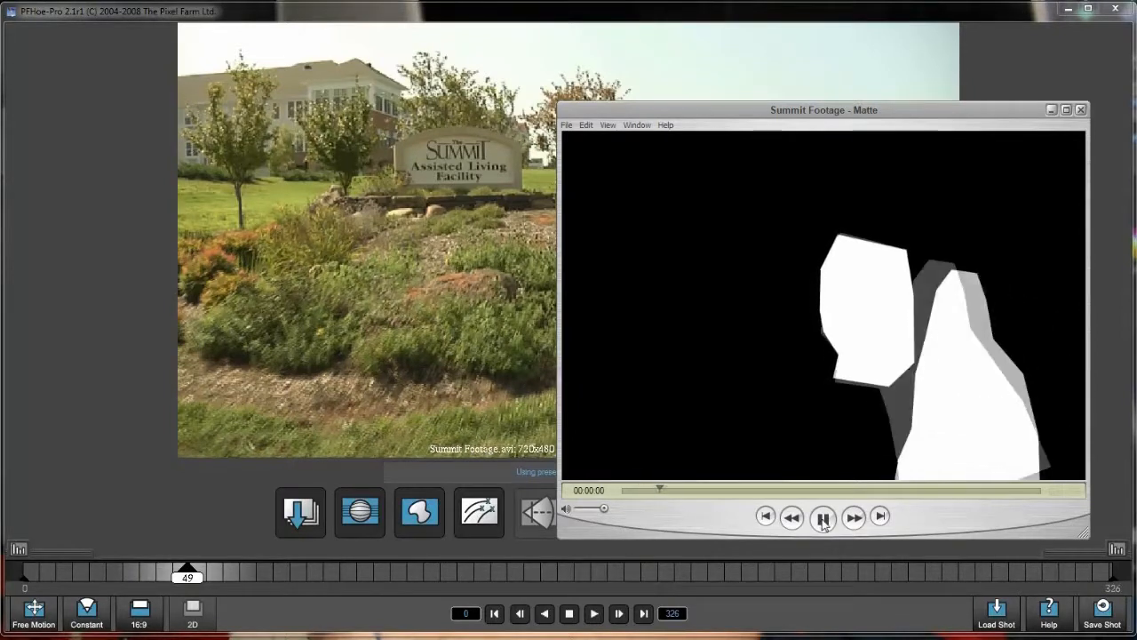
Preview the Summit Footage - Matte clip through to its end beside the shot, and minimize its player
left_click_drag(723, 490, 659, 502)
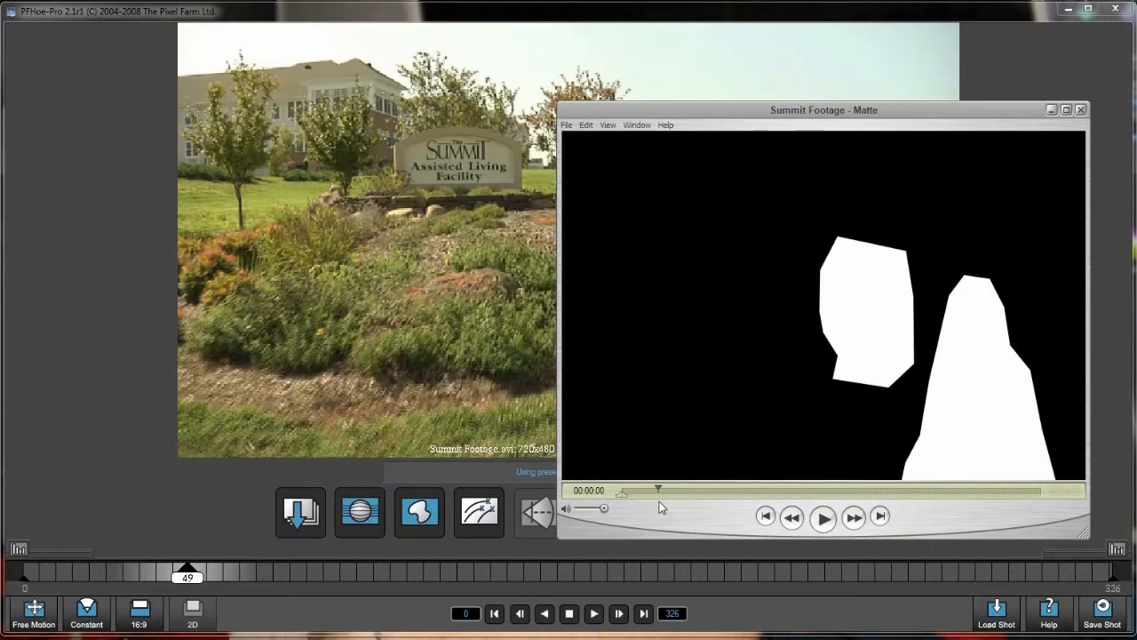
left_click_drag(825, 115, 346, 69)
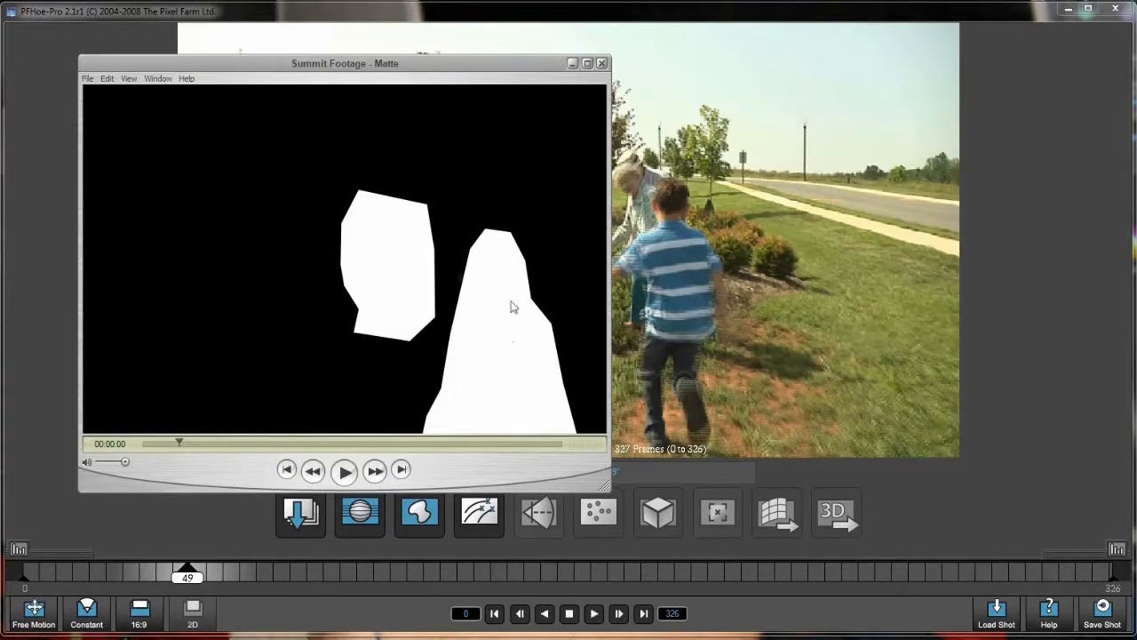
left_click_drag(193, 443, 561, 449)
left_click(573, 64)
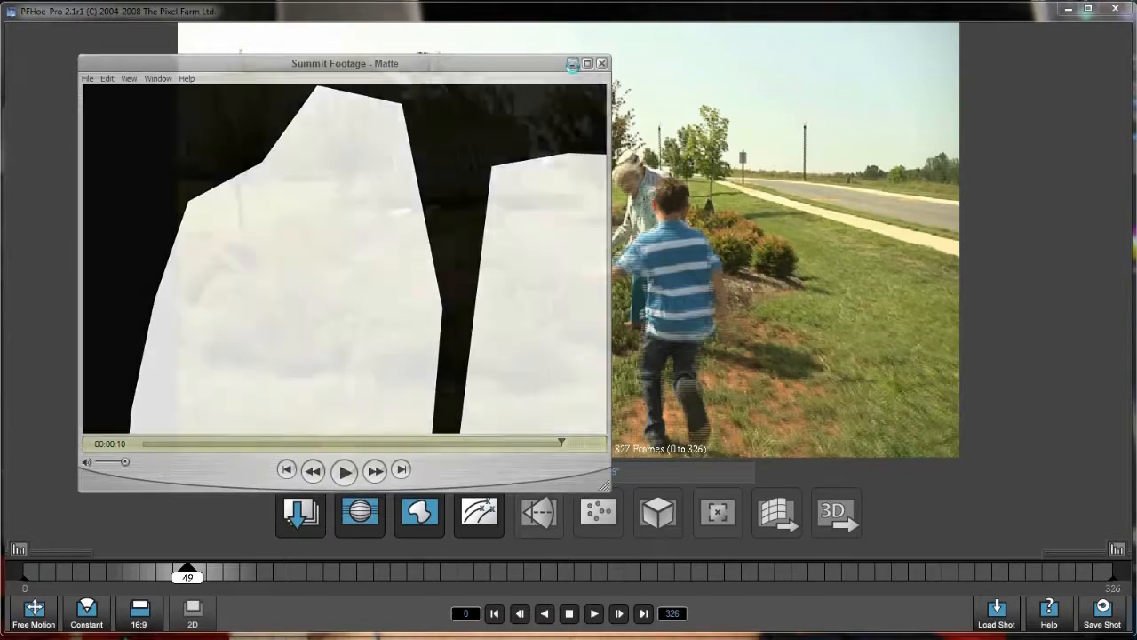
Load the Summit Footage - Matte clip as the image matte and check its coverage at frames 23 and 52
left_click(415, 517)
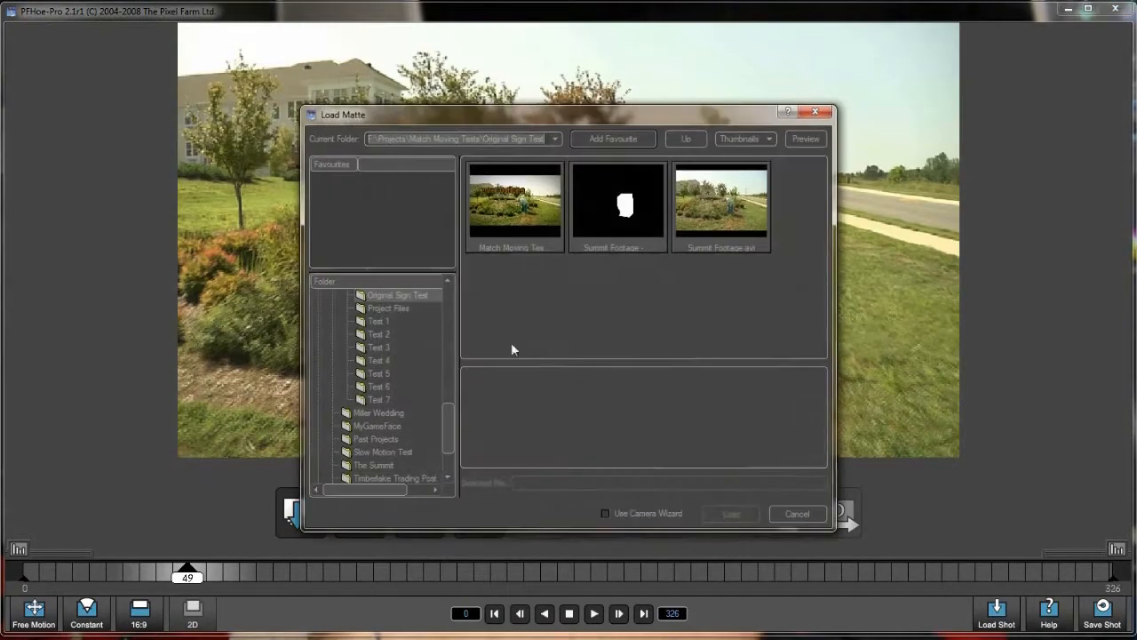
double_click(627, 220)
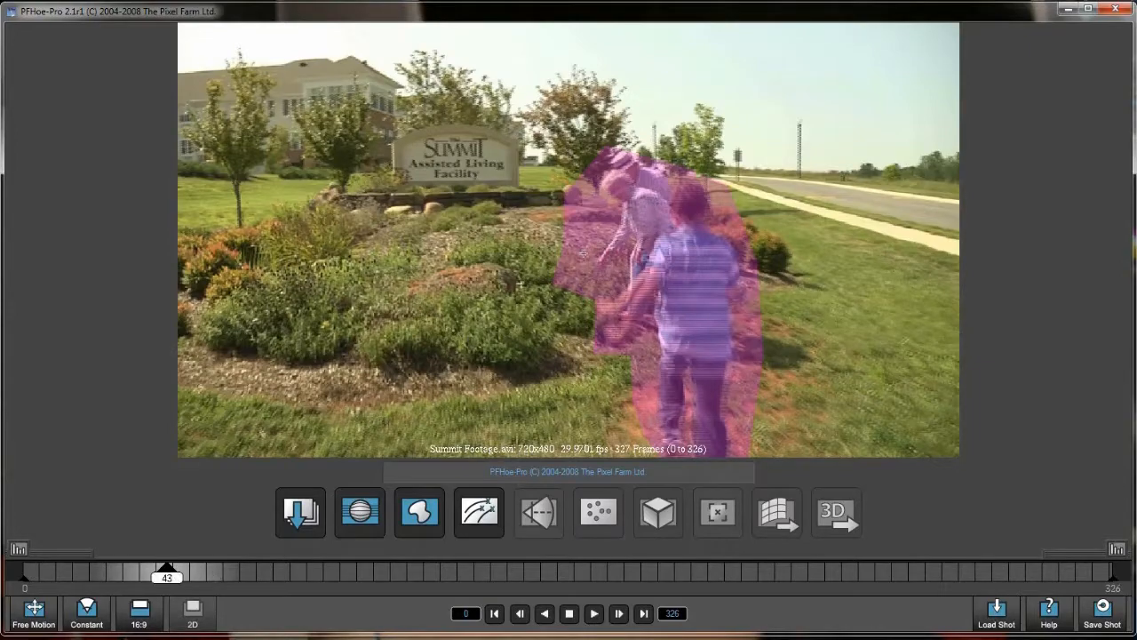
left_click_drag(169, 574, 102, 577)
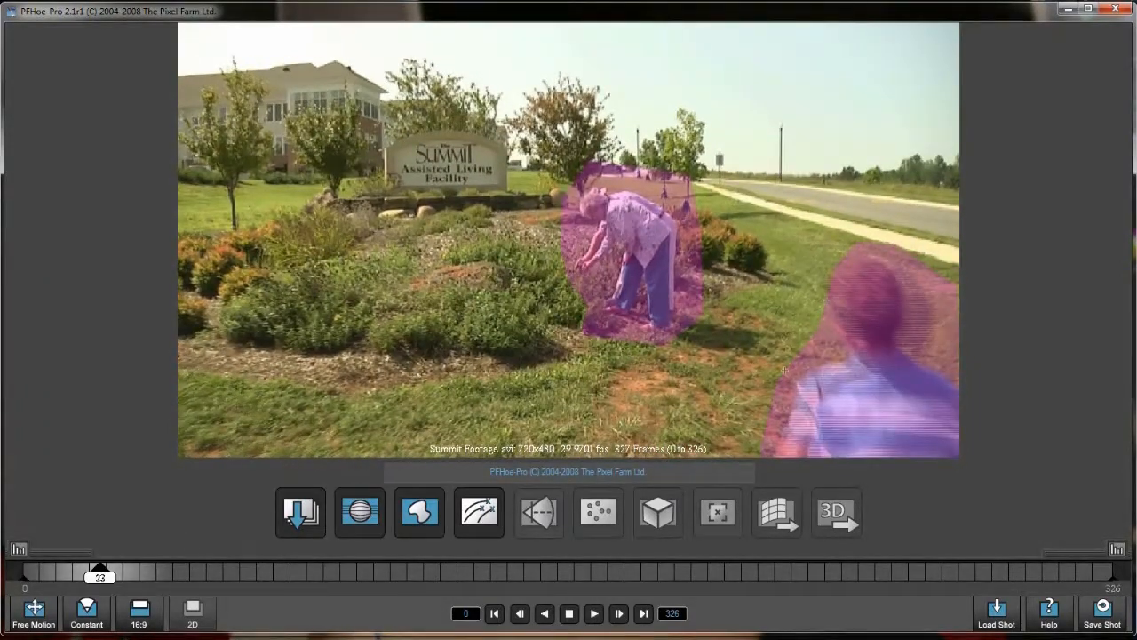
mouse_move(105, 582)
left_mouse_down()
mouse_move(52, 579)
mouse_move(197, 580)
left_mouse_up()
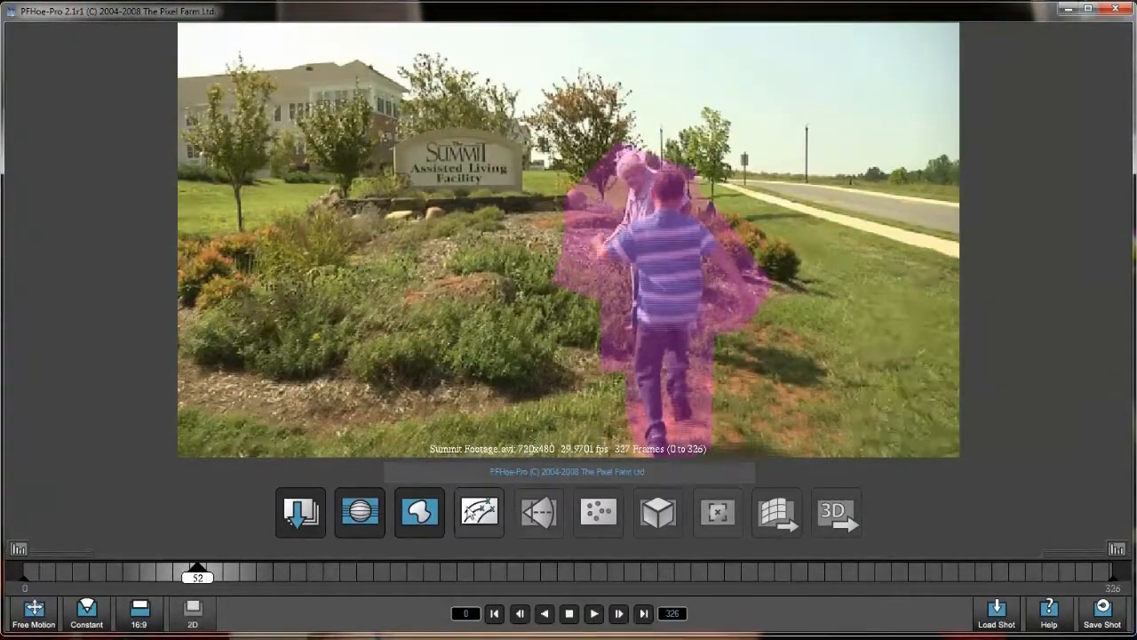
Scrub the matted shot between frames 44 and 73 to examine how the matte follows the moving people
left_click(479, 512)
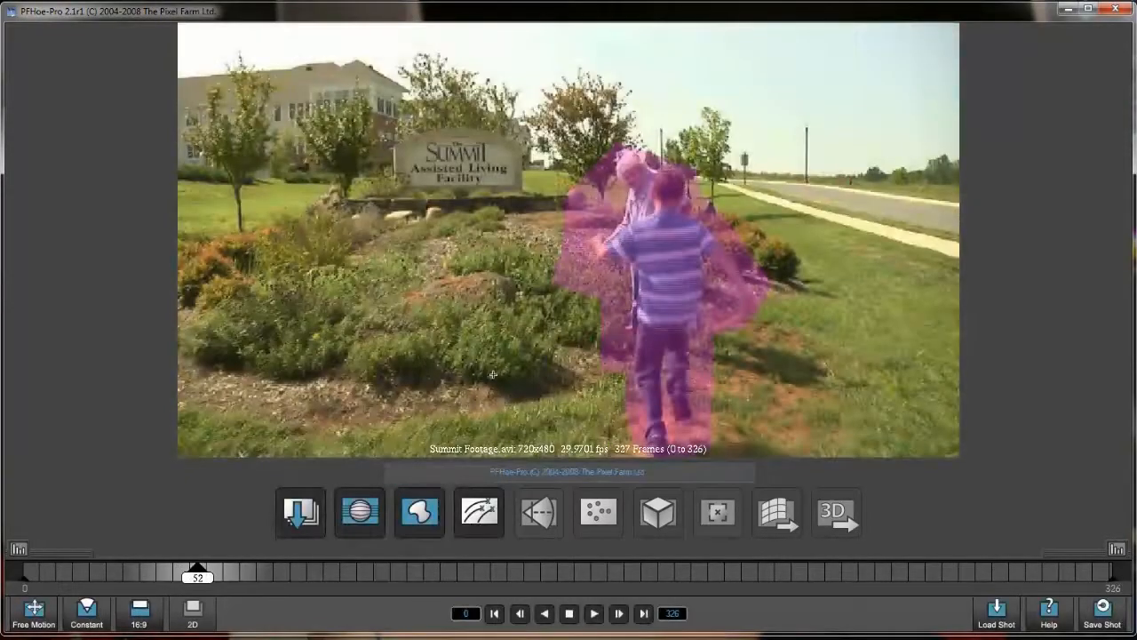
left_click_drag(193, 575, 271, 582)
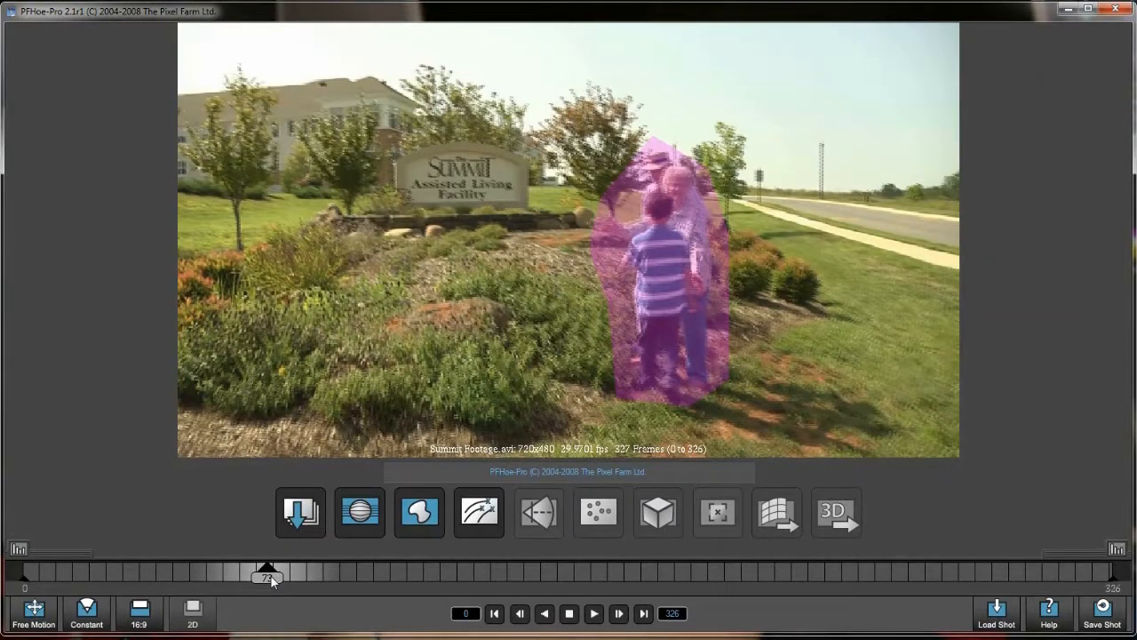
mouse_move(265, 575)
left_mouse_down()
mouse_move(323, 582)
mouse_move(190, 586)
mouse_move(181, 597)
left_mouse_up()
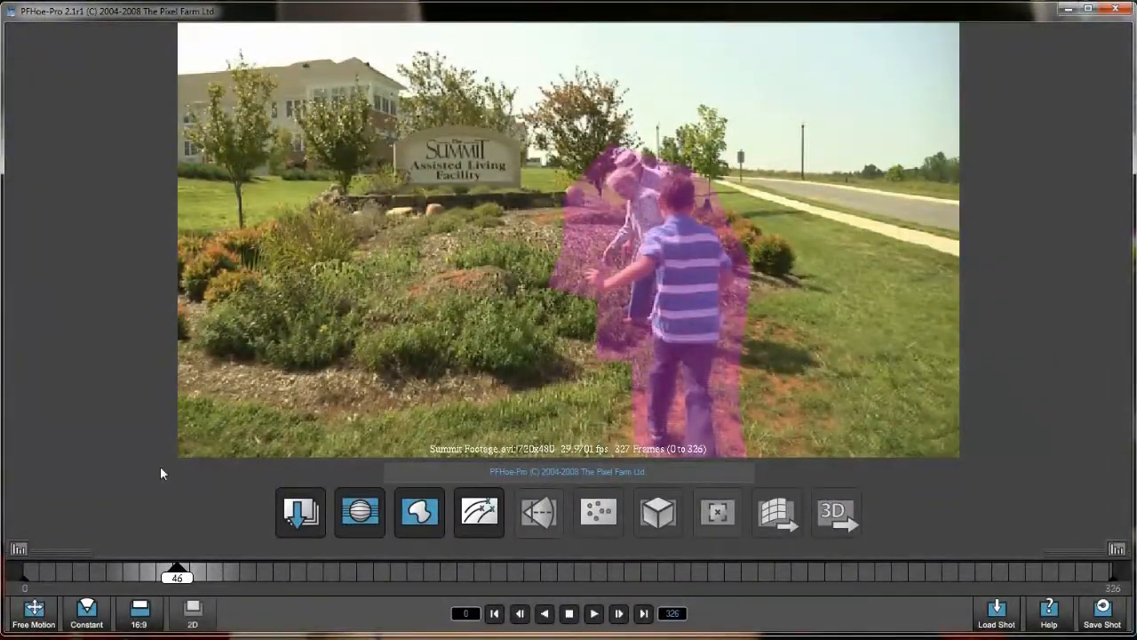
mouse_move(178, 579)
left_mouse_down()
mouse_move(228, 583)
mouse_move(191, 593)
mouse_move(125, 586)
mouse_move(227, 579)
mouse_move(89, 581)
mouse_move(248, 578)
mouse_move(156, 579)
mouse_move(169, 579)
left_mouse_up()
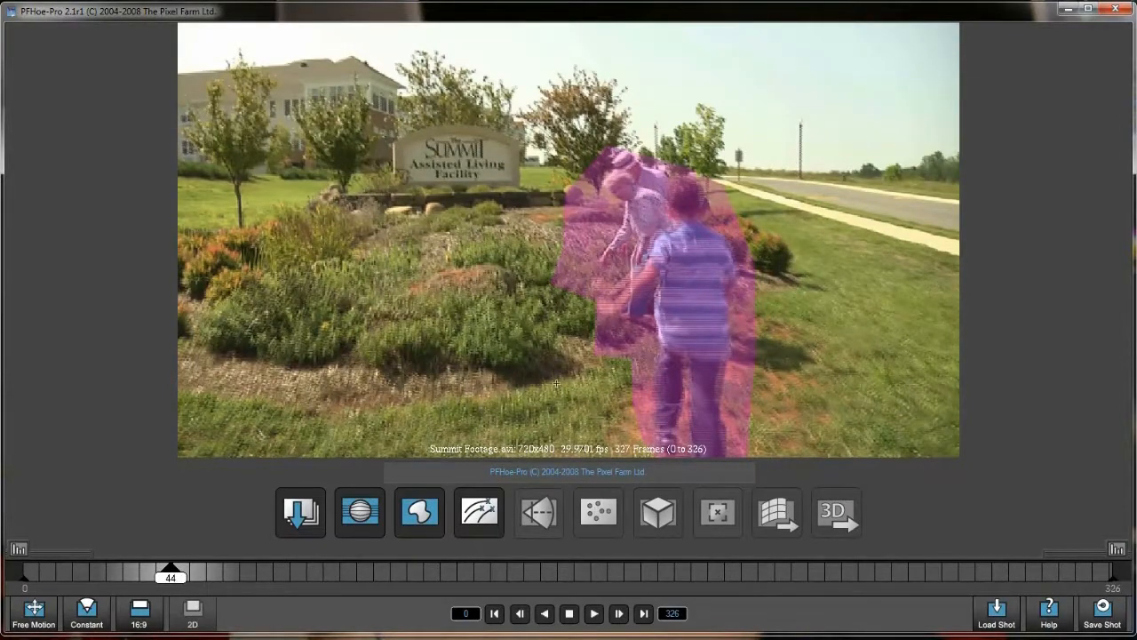
Load Footage.mov from the 3d Motion Tracking folder on the Desktop as the new shot
left_click(563, 338)
left_click_drag(438, 416, 439, 374)
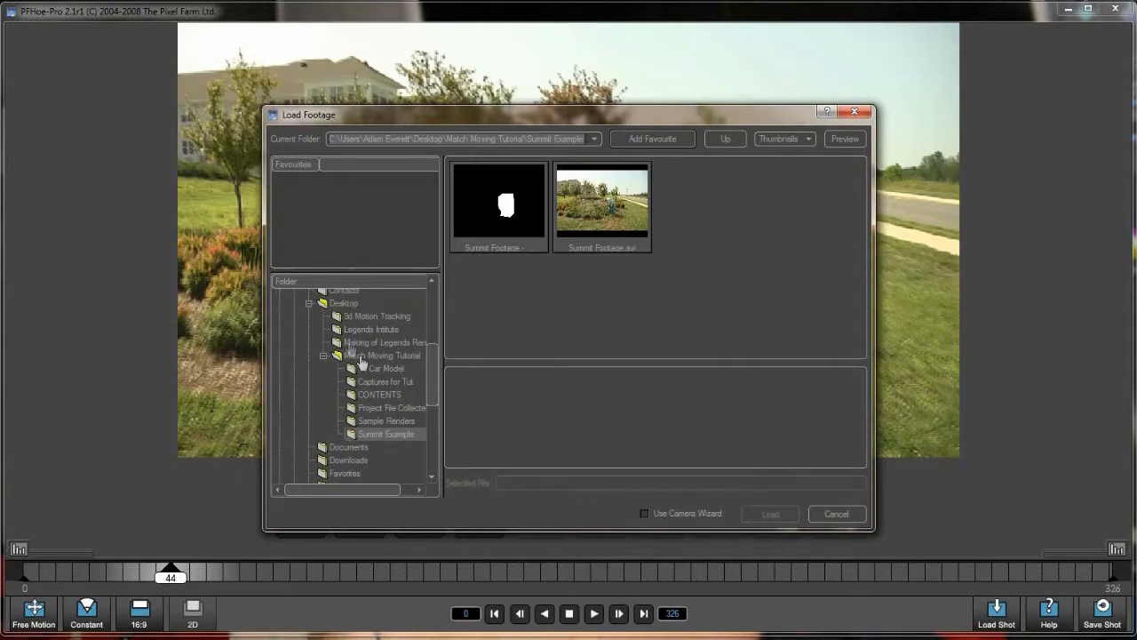
left_click(373, 316)
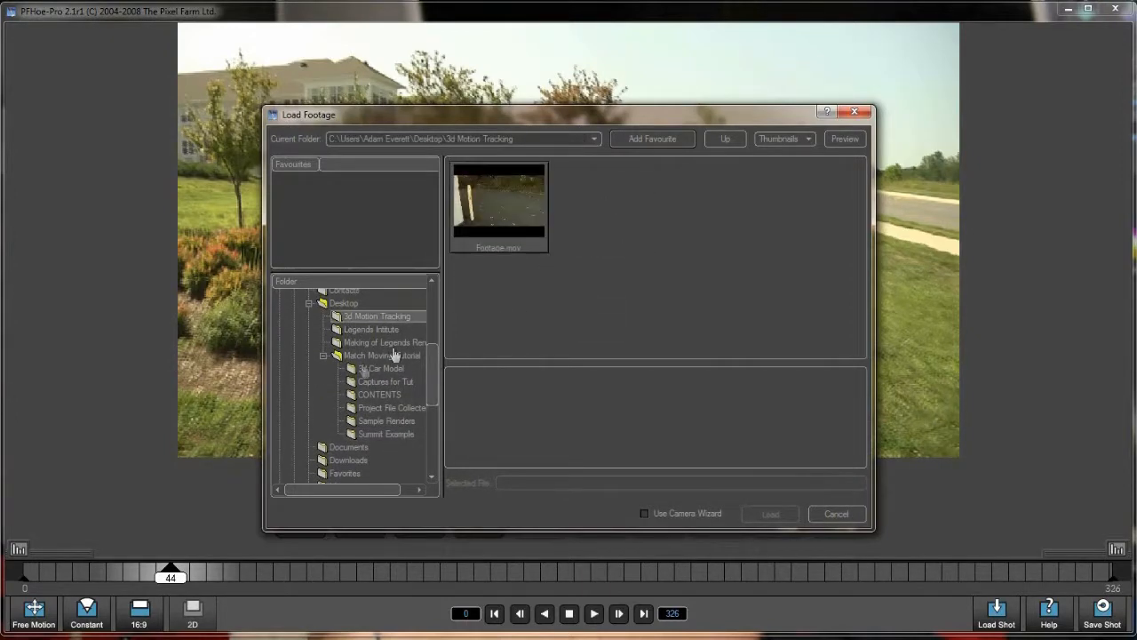
left_click(324, 355)
left_click(495, 206)
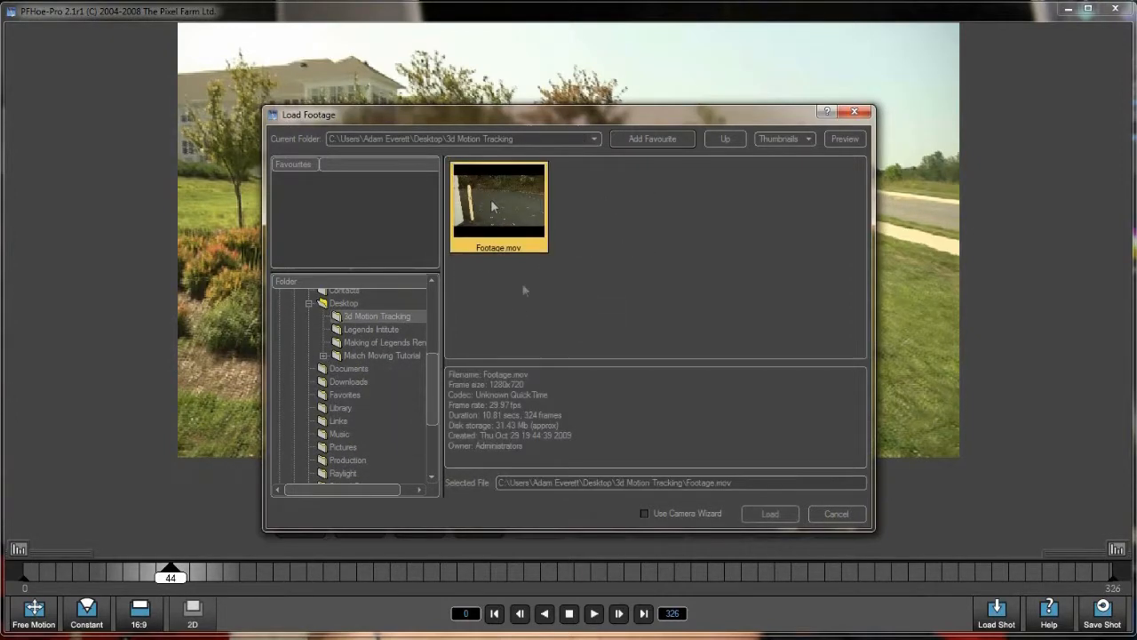
left_click(762, 515)
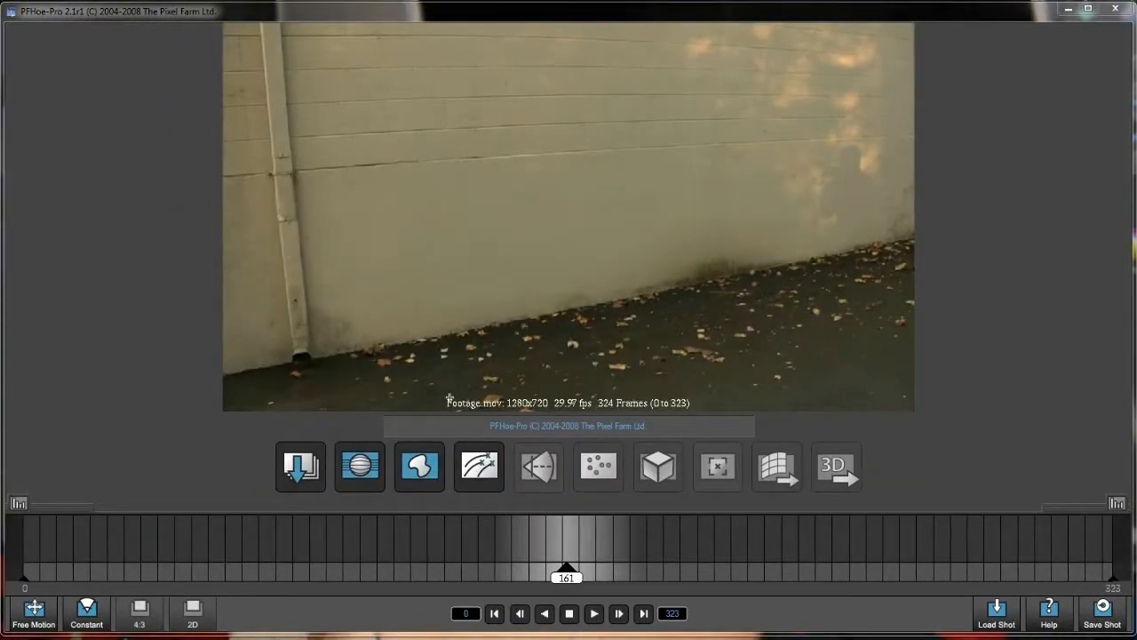
Review the parking lot footage back to frame 0 and forward to about frame 47
left_click_drag(568, 579, 526, 579)
left_click_drag(286, 585, 23, 587)
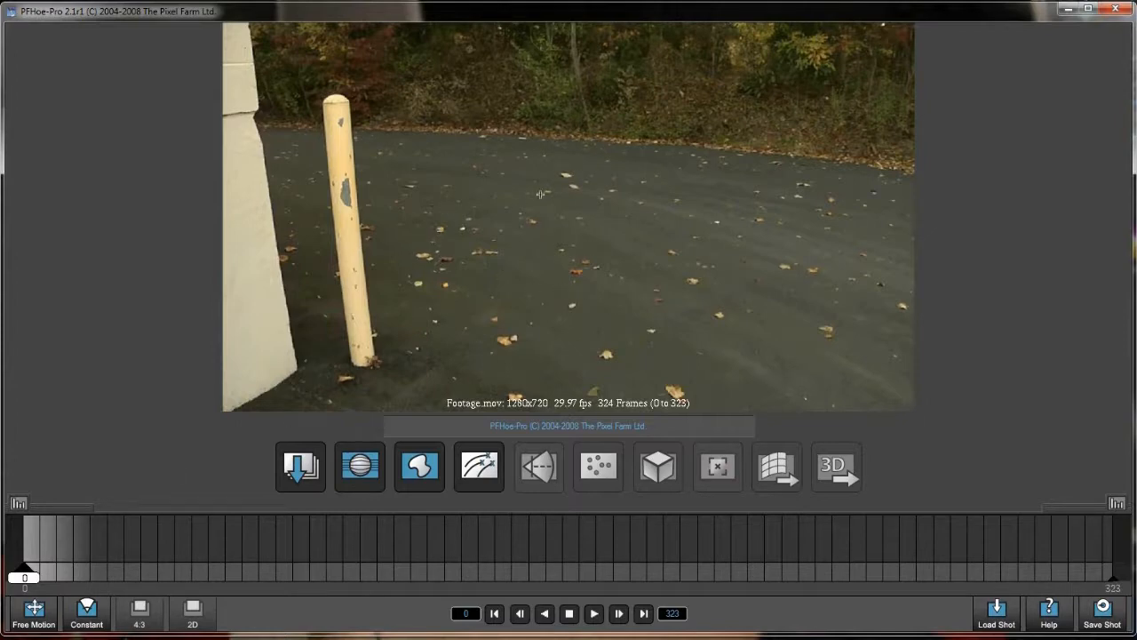
mouse_move(27, 581)
left_mouse_down()
mouse_move(19, 587)
mouse_move(191, 594)
mouse_move(219, 583)
mouse_move(1011, 573)
mouse_move(25, 593)
left_mouse_up()
left_click_drag(27, 580, 186, 580)
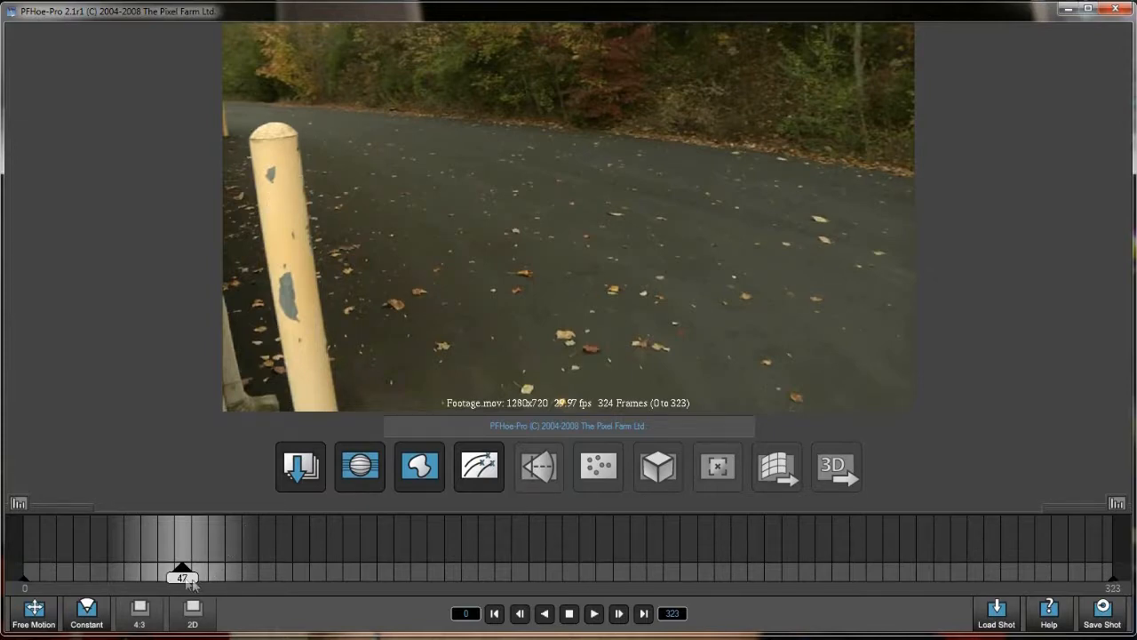
Correct the lens distortion at frame 39 using the yellow post's straight edge, and check the result at frame 26
left_click_drag(185, 582, 165, 573)
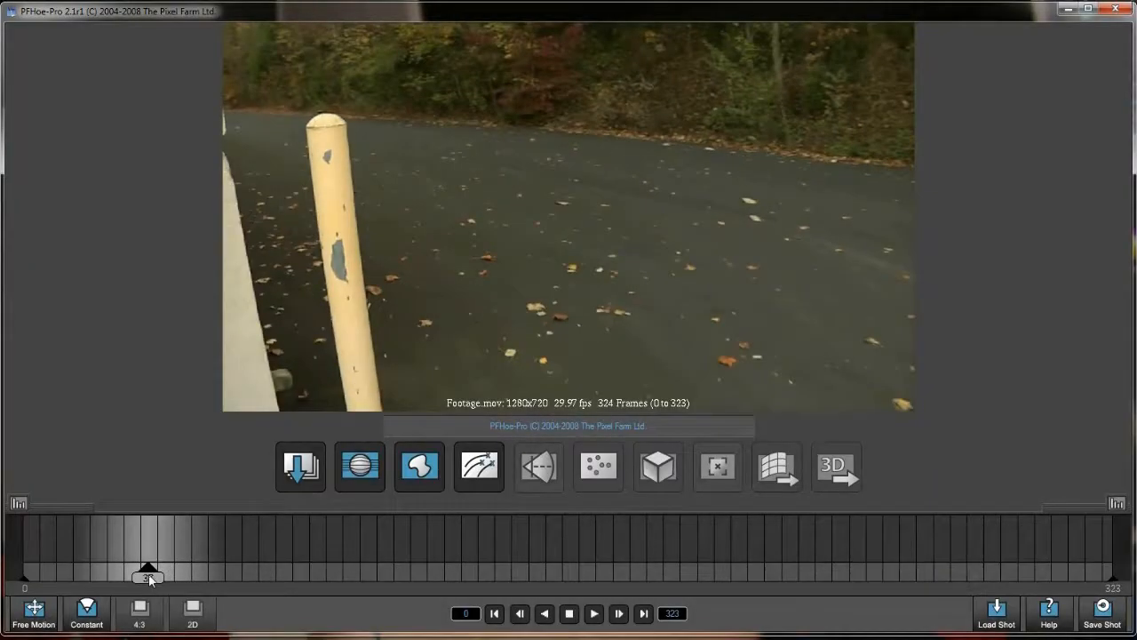
left_click_drag(149, 578, 154, 584)
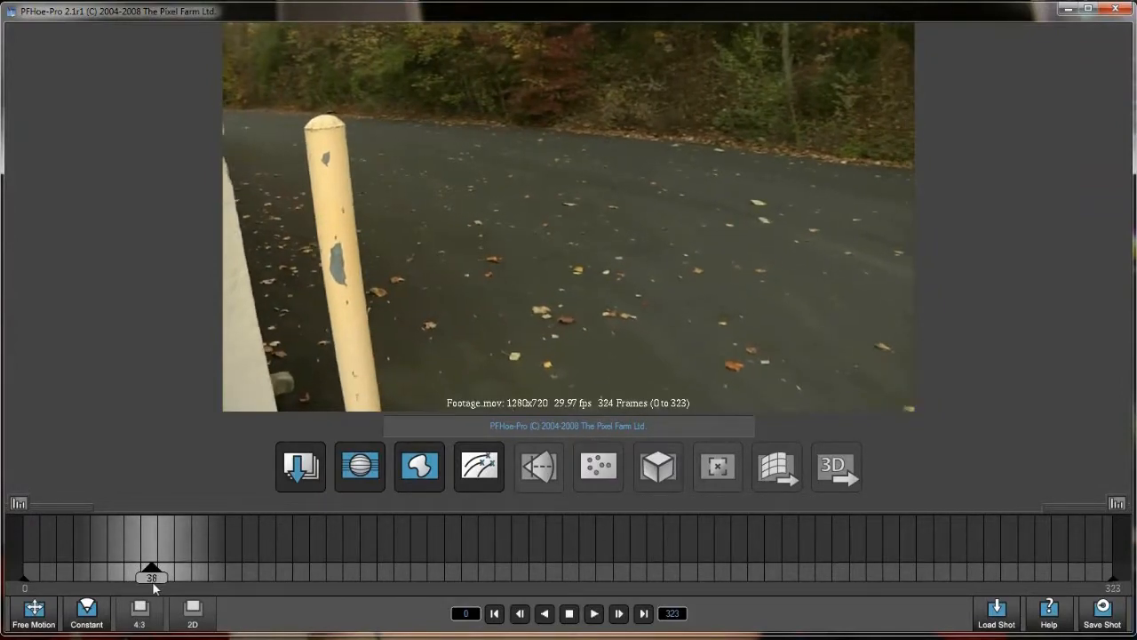
left_click_drag(154, 586, 156, 587)
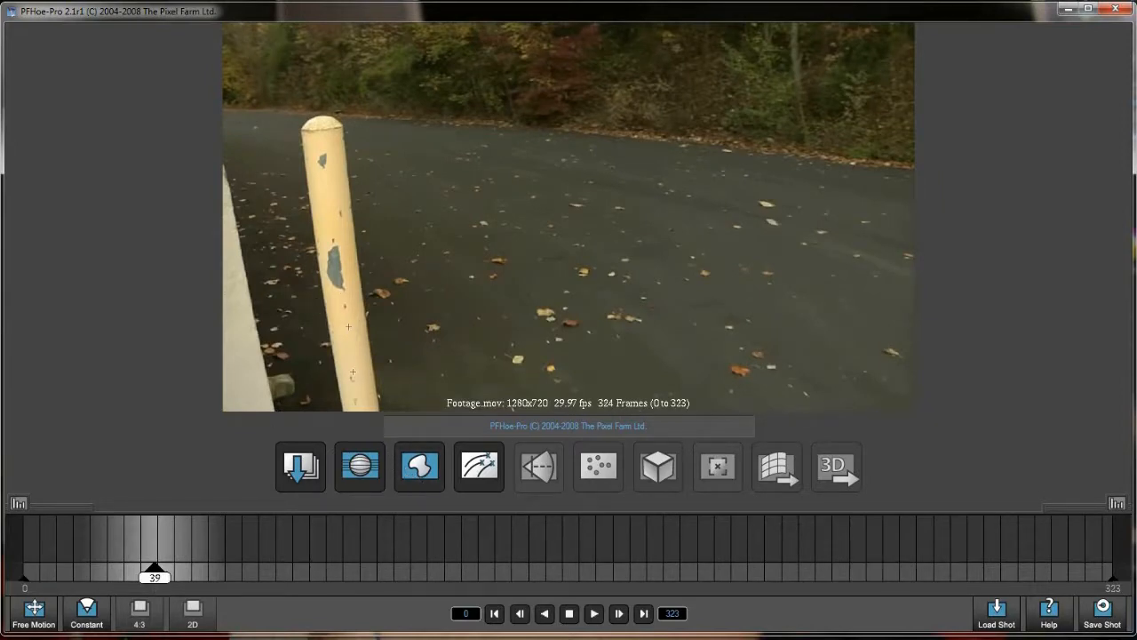
left_click(363, 470)
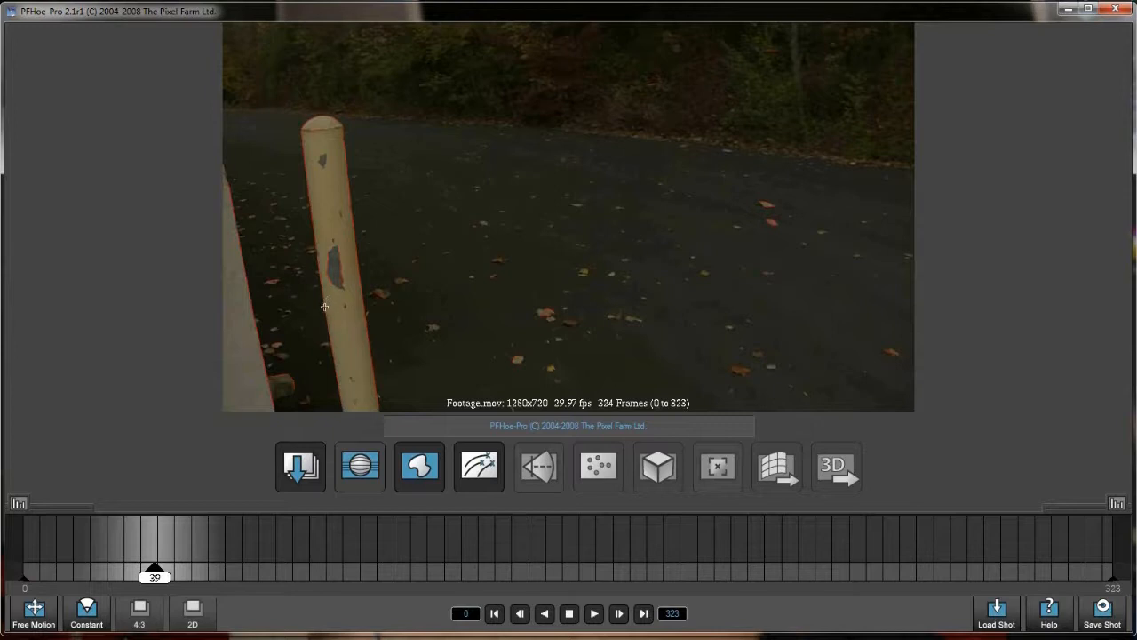
left_click(357, 251)
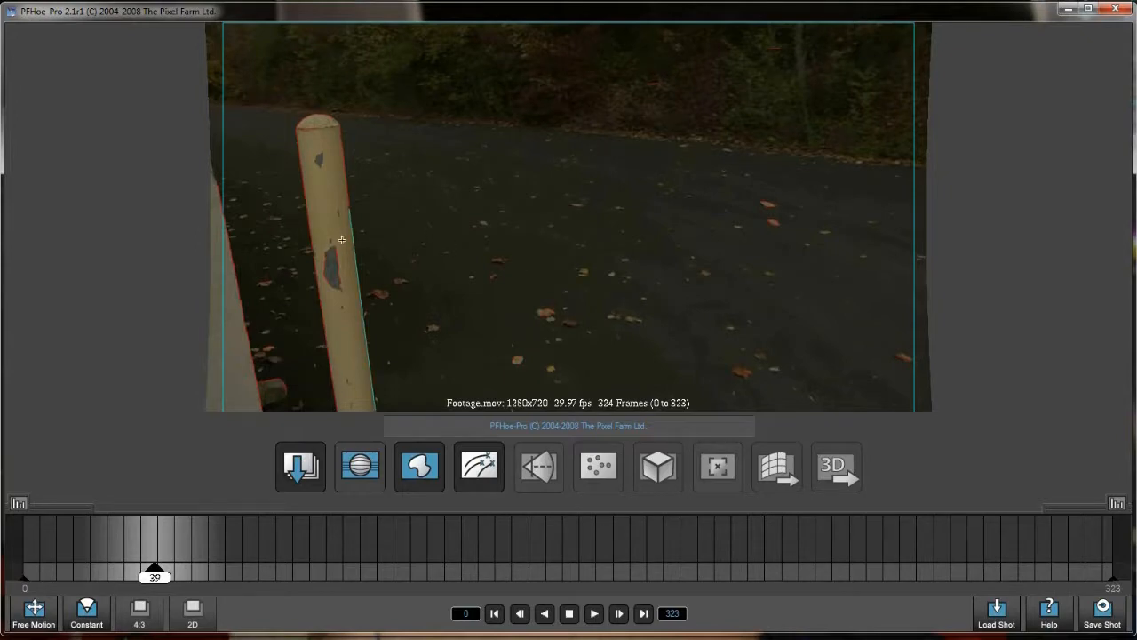
mouse_move(160, 580)
left_mouse_down()
mouse_move(236, 578)
mouse_move(44, 578)
mouse_move(287, 582)
mouse_move(73, 578)
mouse_move(130, 578)
left_mouse_up()
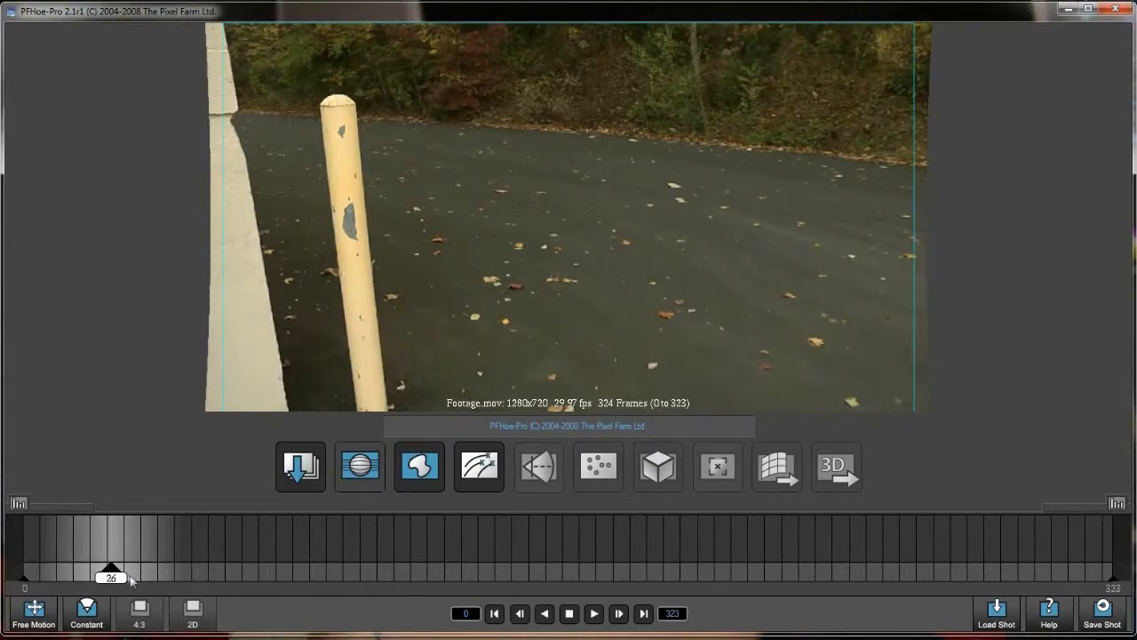
Try to correct the lens distortion at frame 46 using the edges of the yellow post and the wall
left_click_drag(119, 580, 158, 582)
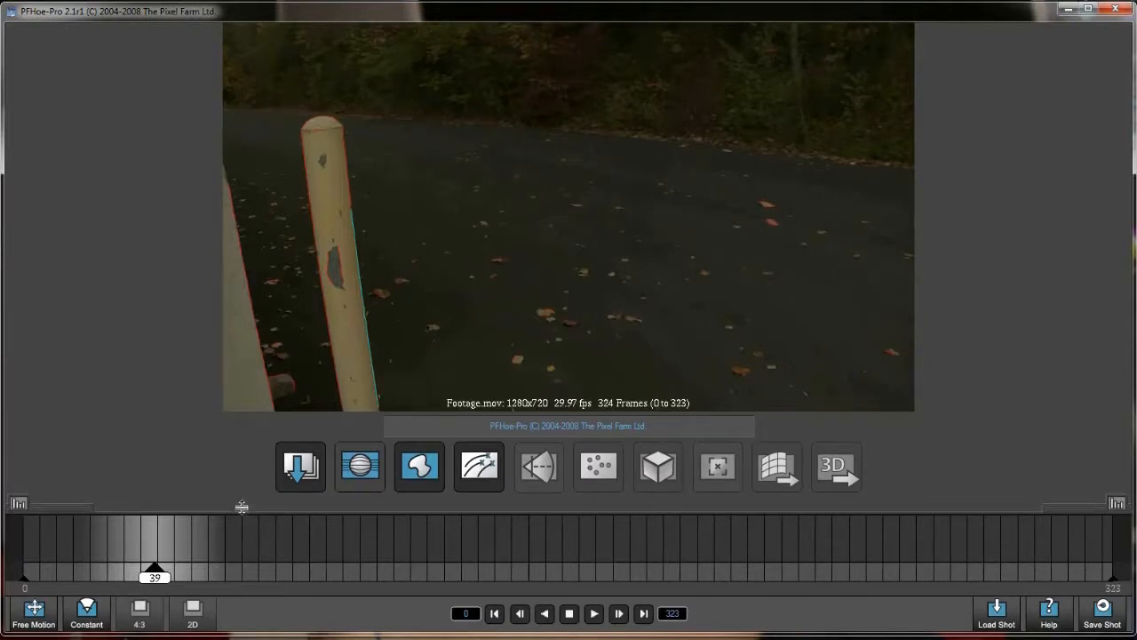
left_click_drag(165, 578, 178, 578)
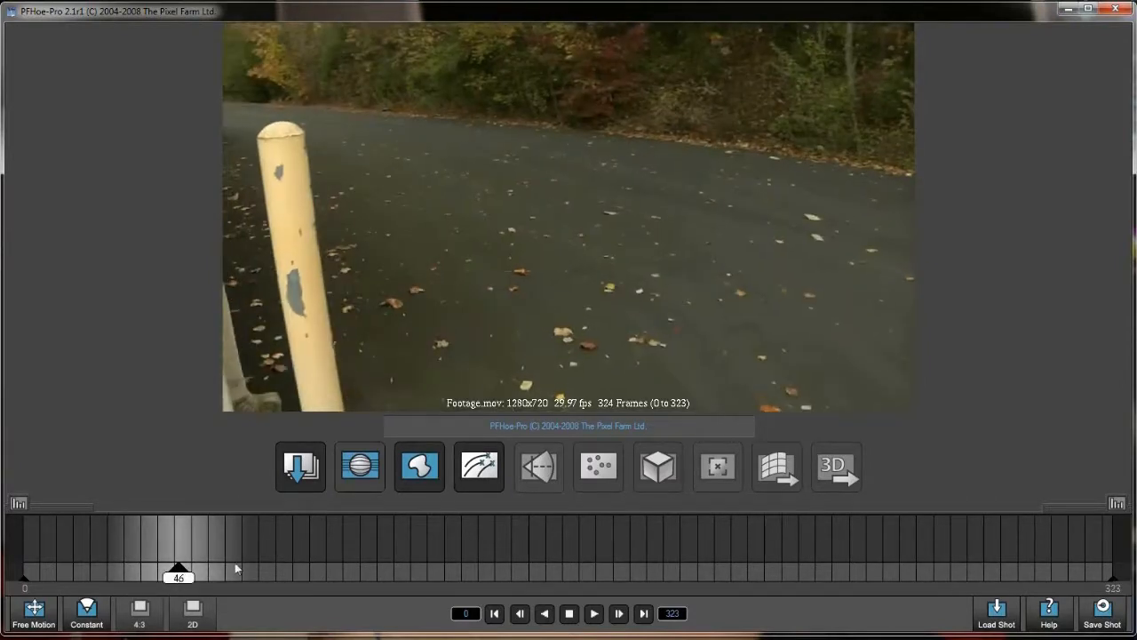
left_click(361, 473)
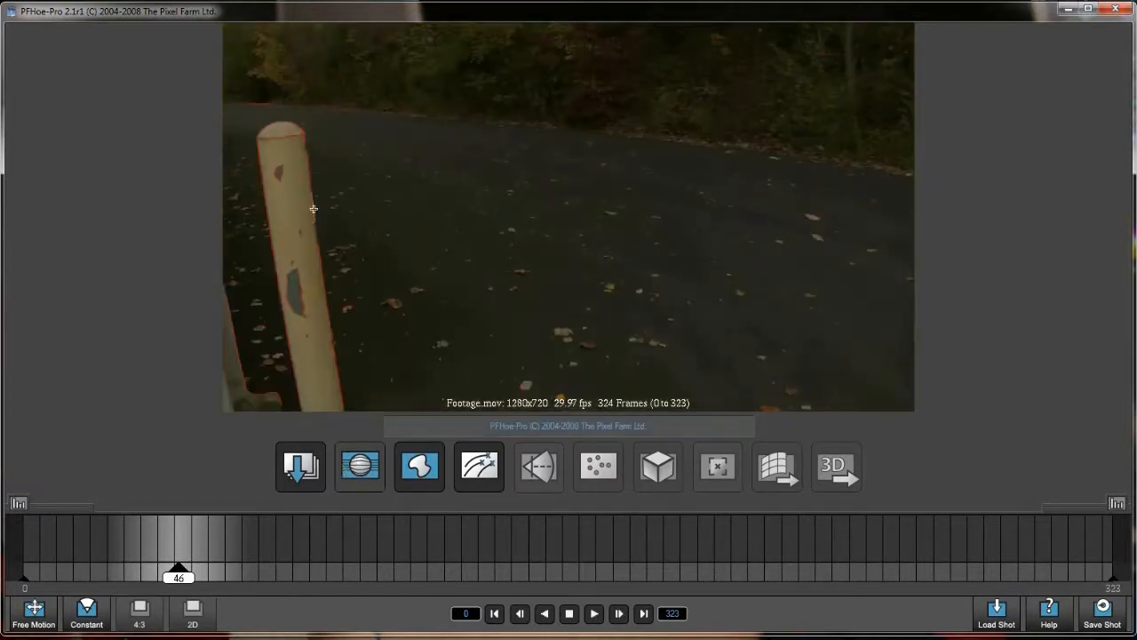
left_click(314, 208)
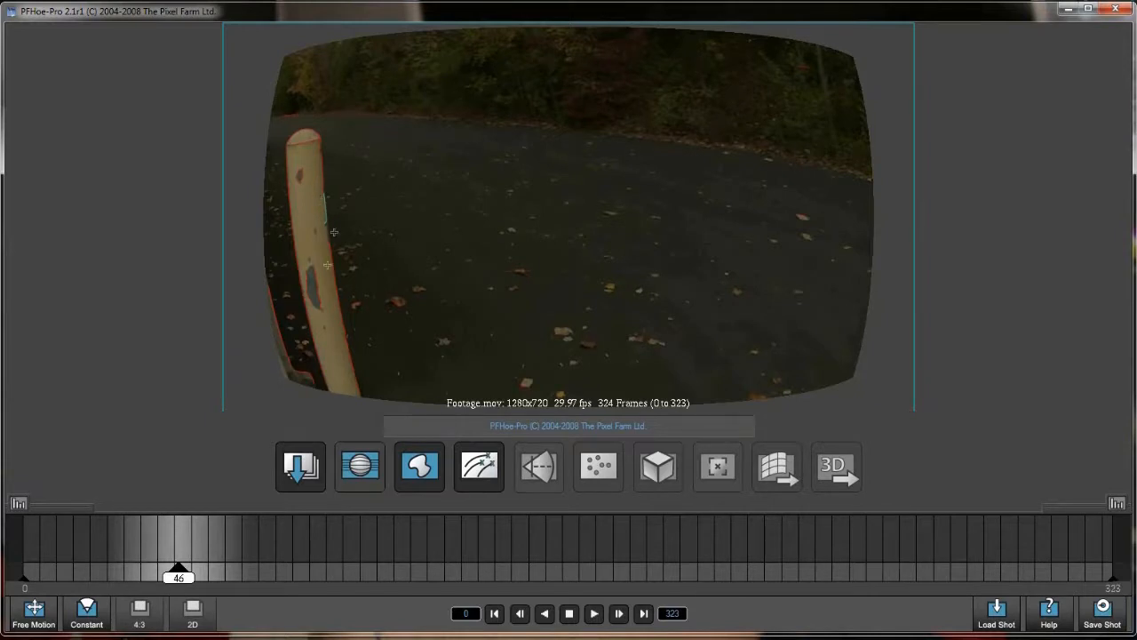
left_click(339, 298)
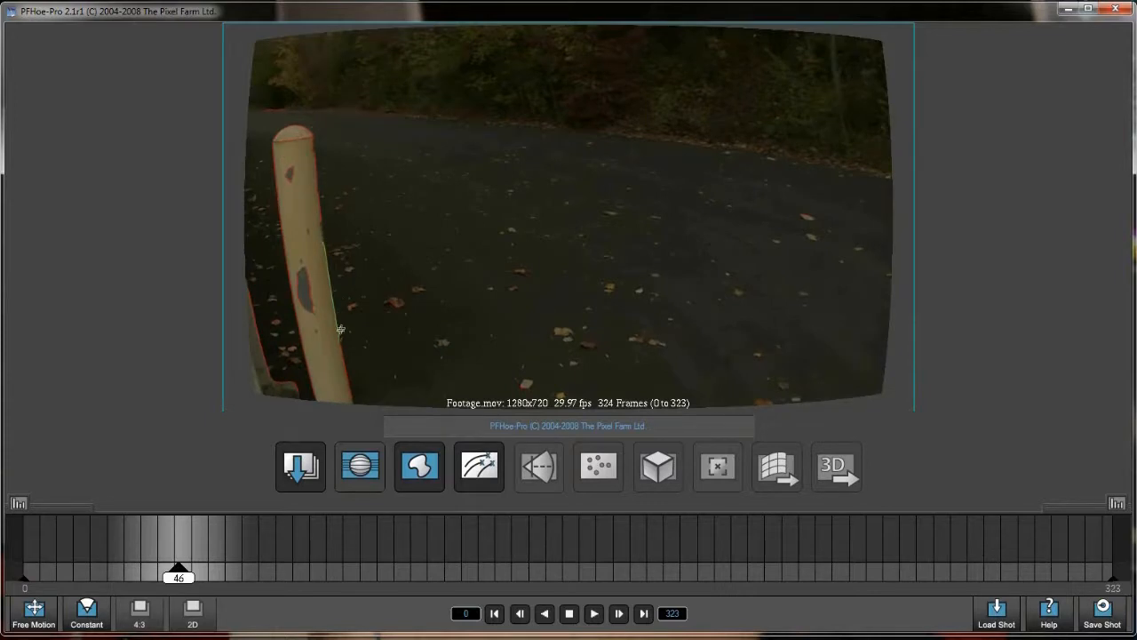
left_click(343, 360)
left_click(255, 336)
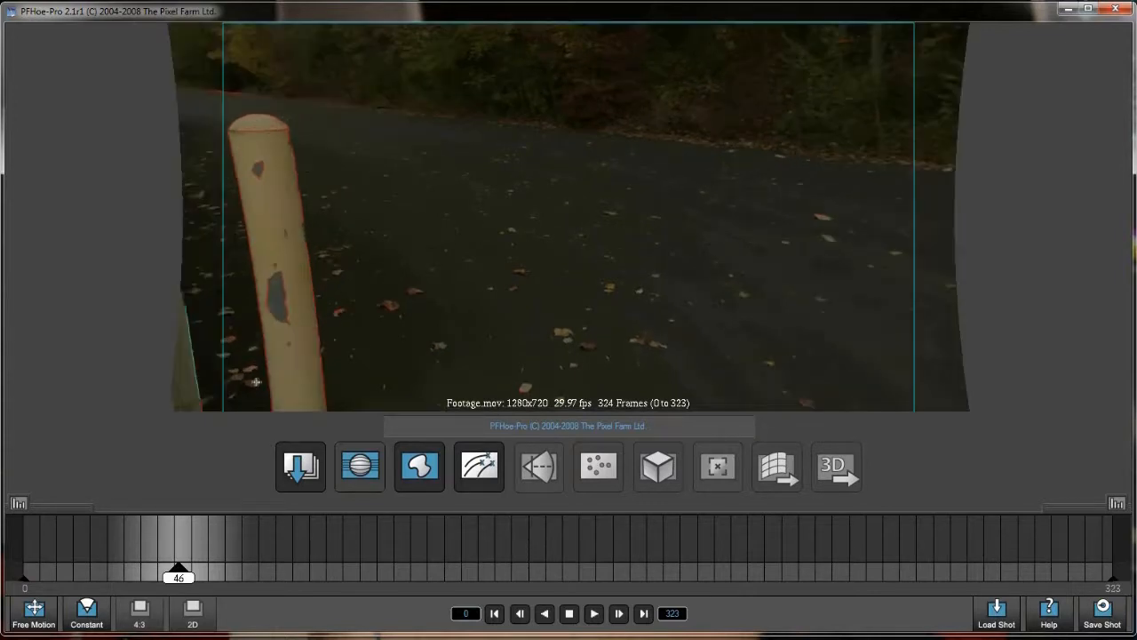
left_click(271, 325)
left_click(287, 373)
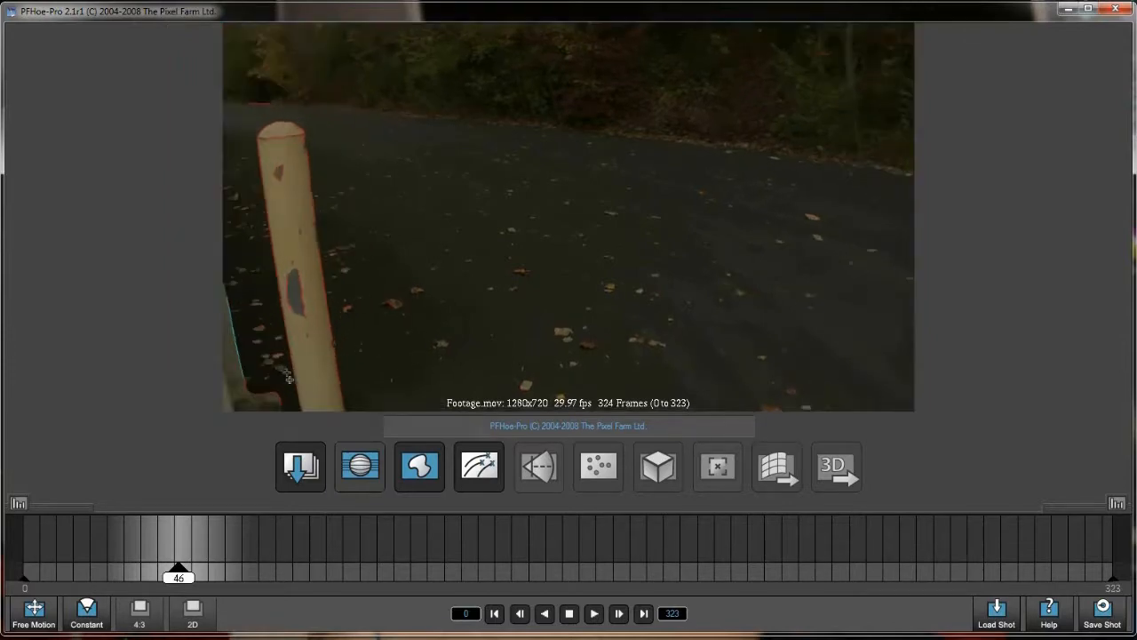
left_click(358, 477)
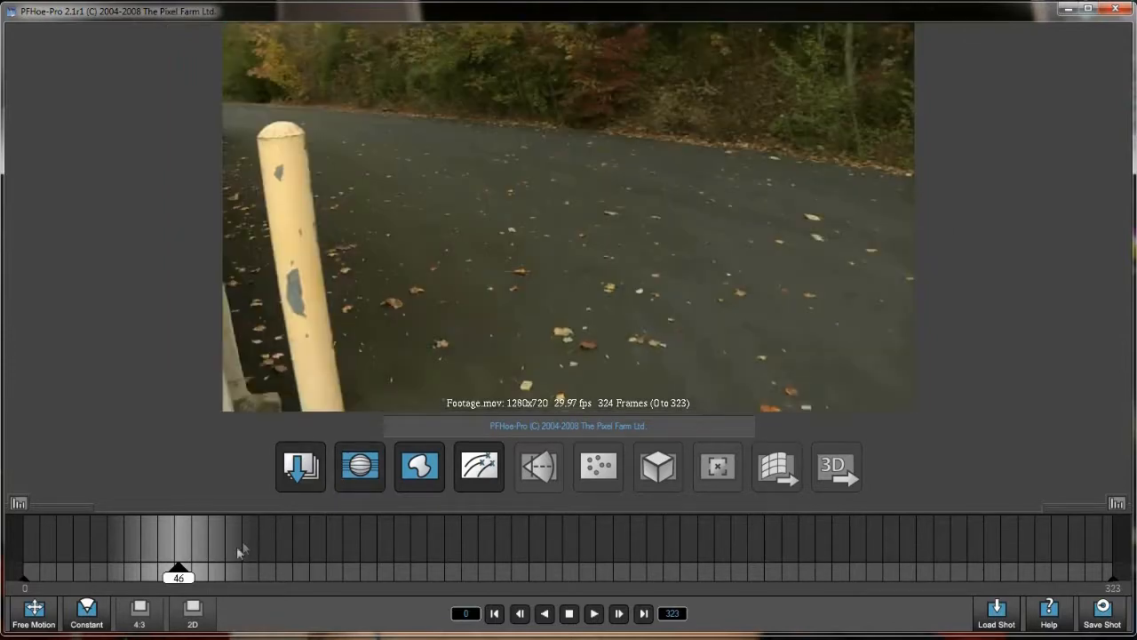
Correct the lens distortion at frame 38 using the straight edge of the yellow post
left_click_drag(178, 579, 173, 585)
left_click_drag(164, 582, 153, 583)
left_click(361, 471)
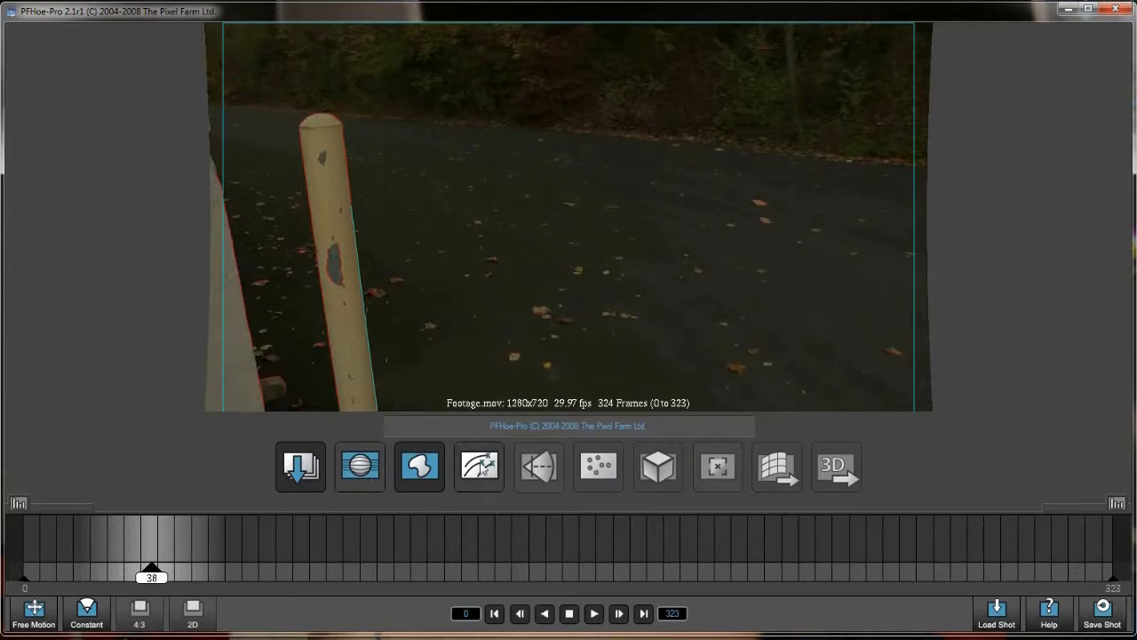
Track the features through the whole shot and inspect the resulting tracks at frame 32
left_click(480, 471)
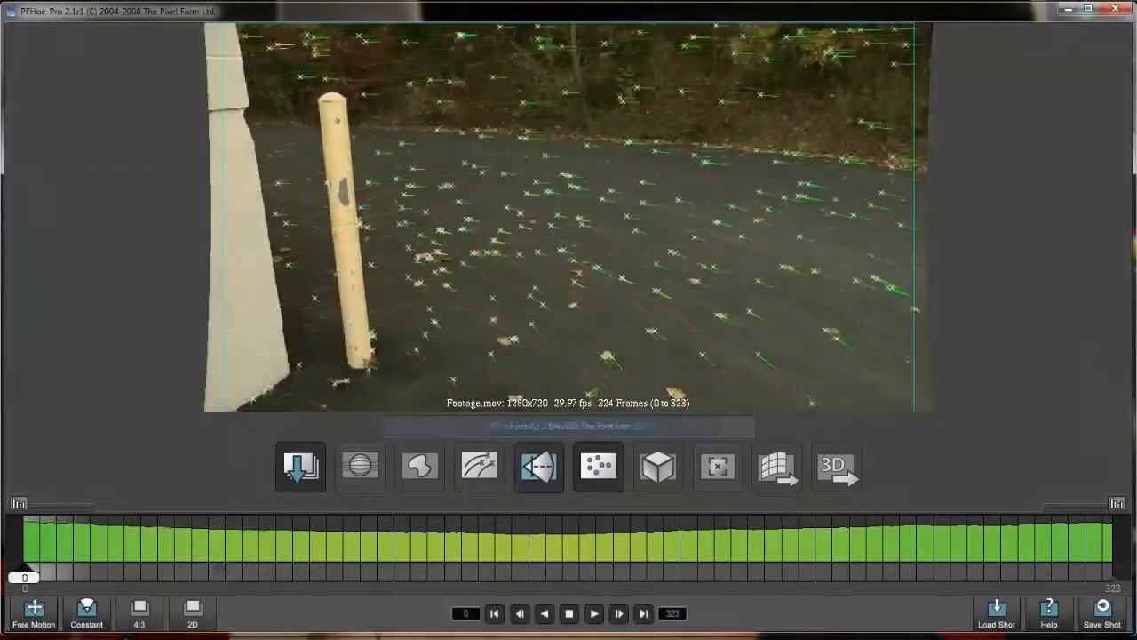
mouse_move(36, 578)
left_mouse_down()
mouse_move(219, 579)
mouse_move(131, 579)
left_mouse_up()
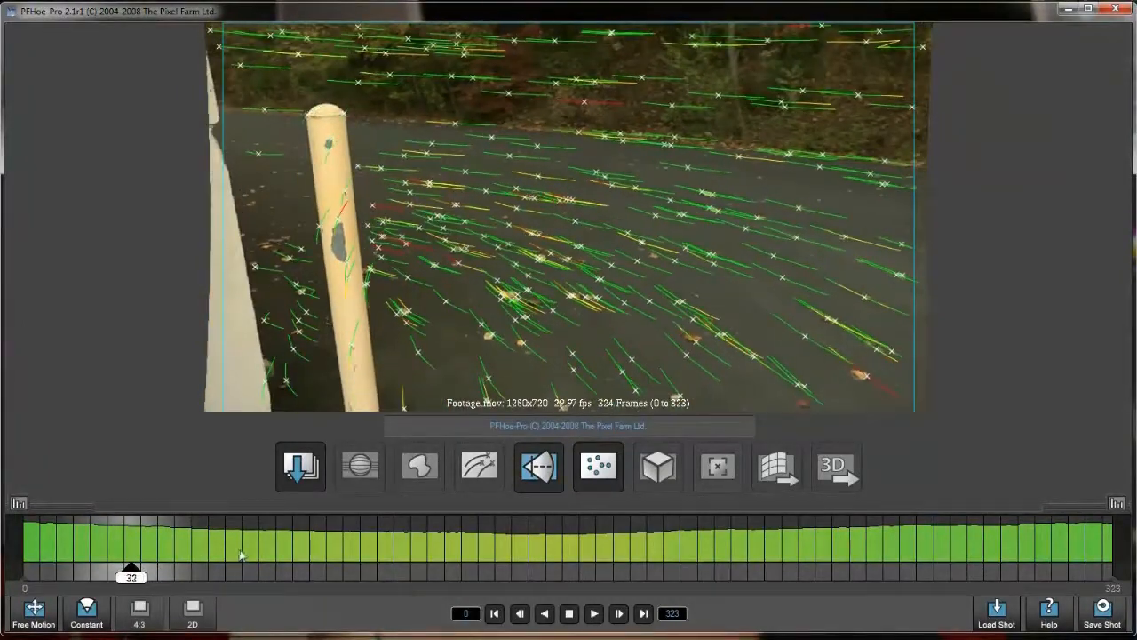
Save the shot as "project file" in the 3d Motion Tracking folder
left_click(1103, 611)
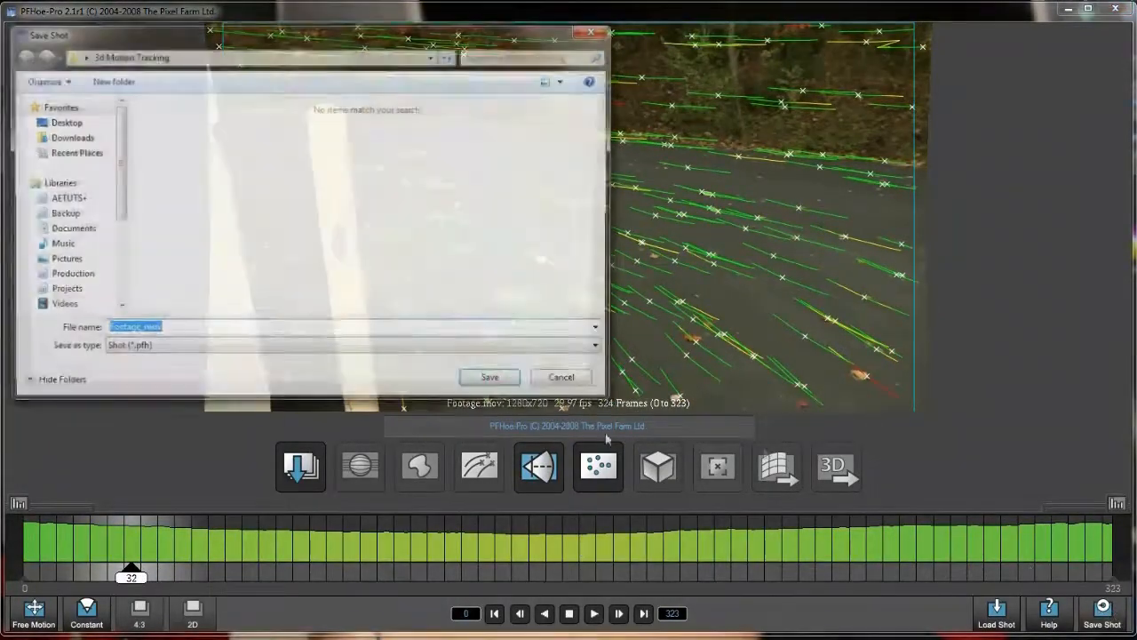
type("project file")
key("Return")
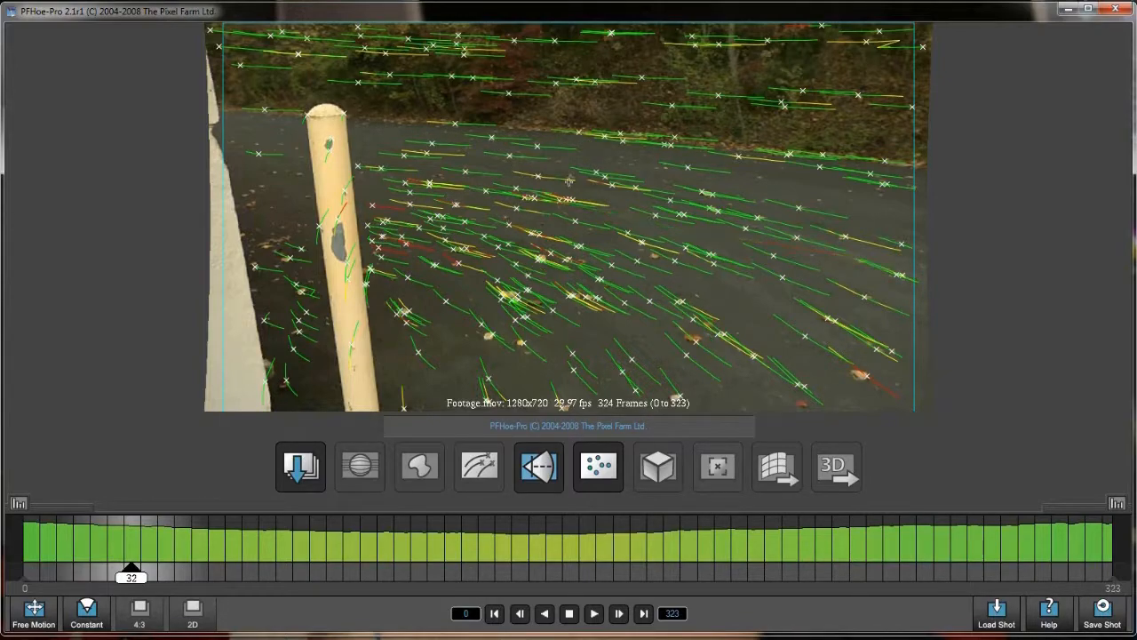
Bring up the perspective box for estimating the field of view and go to frame 140, where the wall meets the pavement
mouse_move(135, 582)
left_mouse_down()
mouse_move(795, 573)
mouse_move(438, 589)
mouse_move(578, 584)
left_mouse_up()
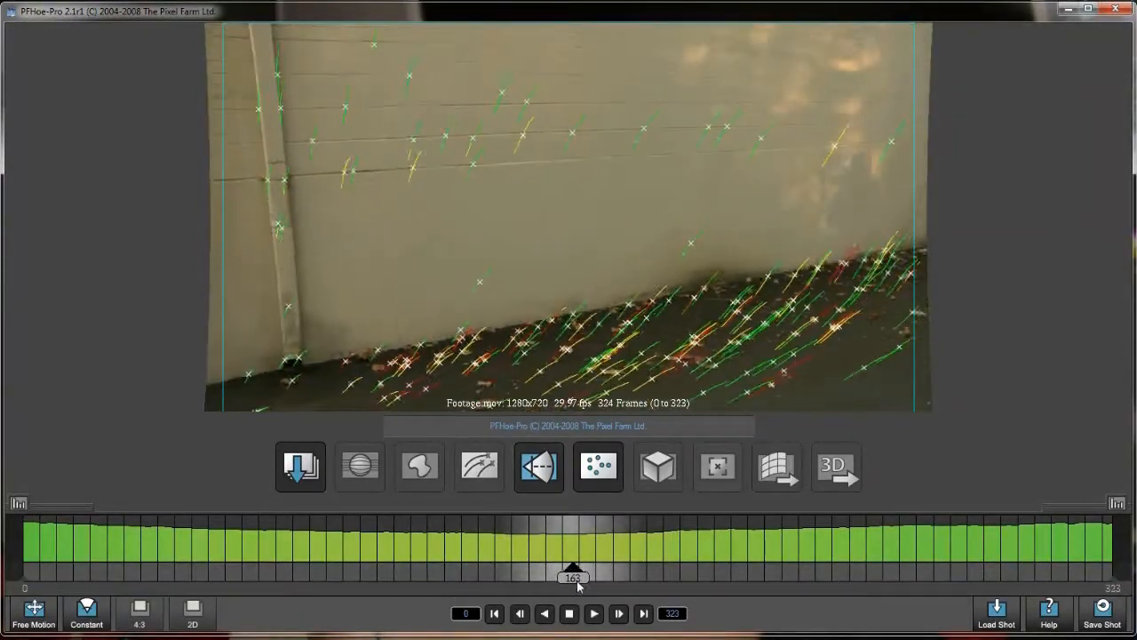
left_click(538, 473)
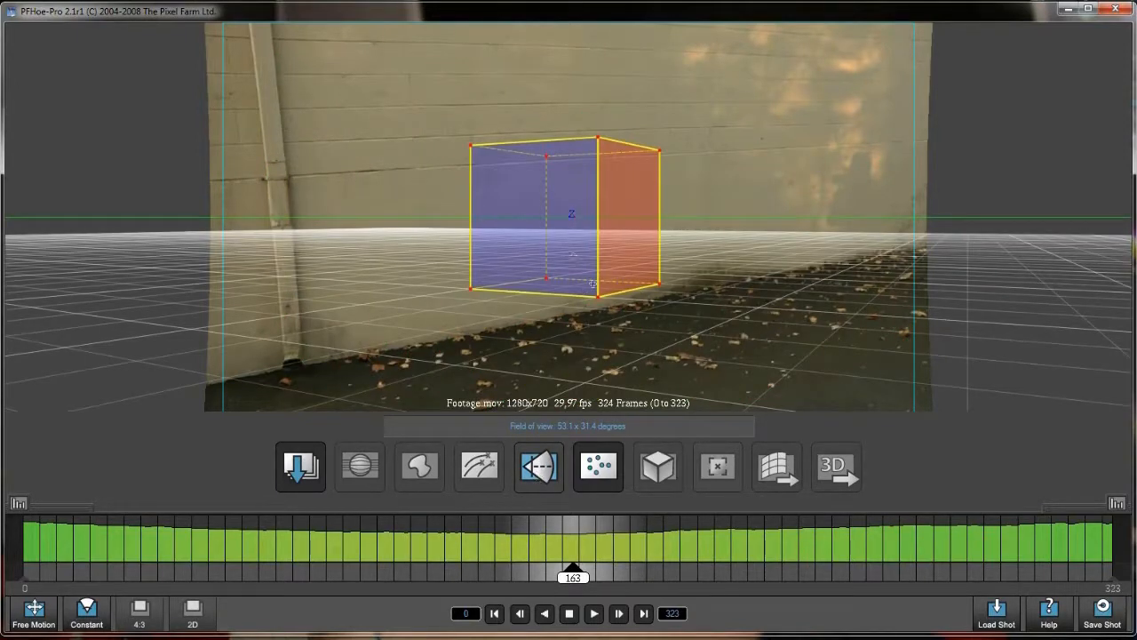
mouse_move(578, 585)
left_mouse_down()
mouse_move(119, 579)
mouse_move(65, 595)
left_mouse_up()
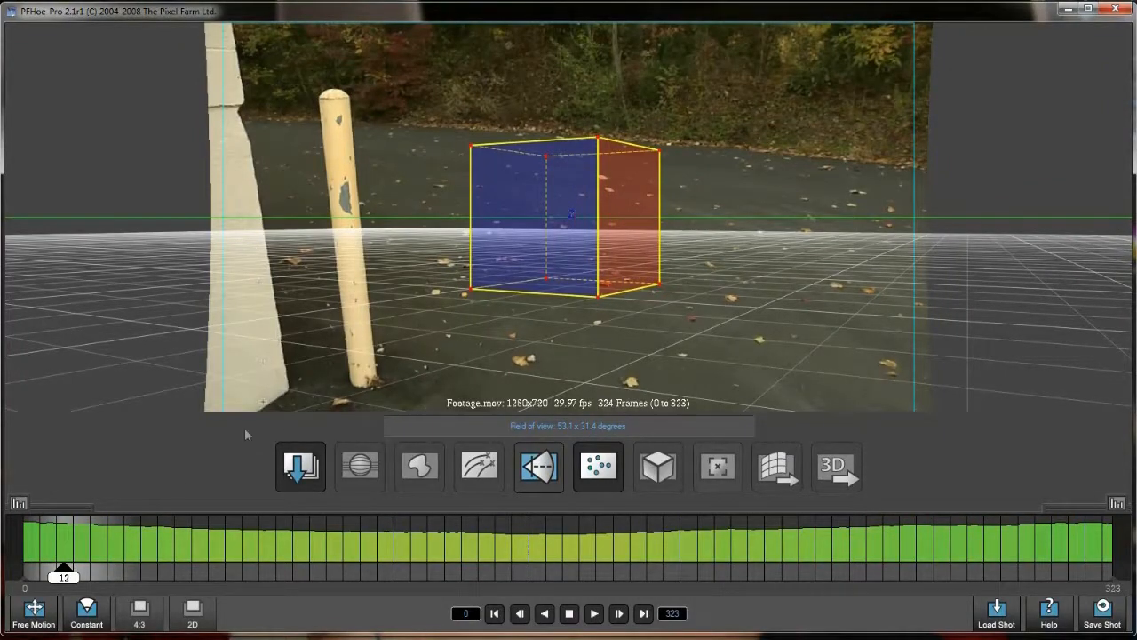
mouse_move(68, 582)
left_mouse_down()
mouse_move(482, 576)
mouse_move(407, 576)
mouse_move(360, 560)
left_mouse_up()
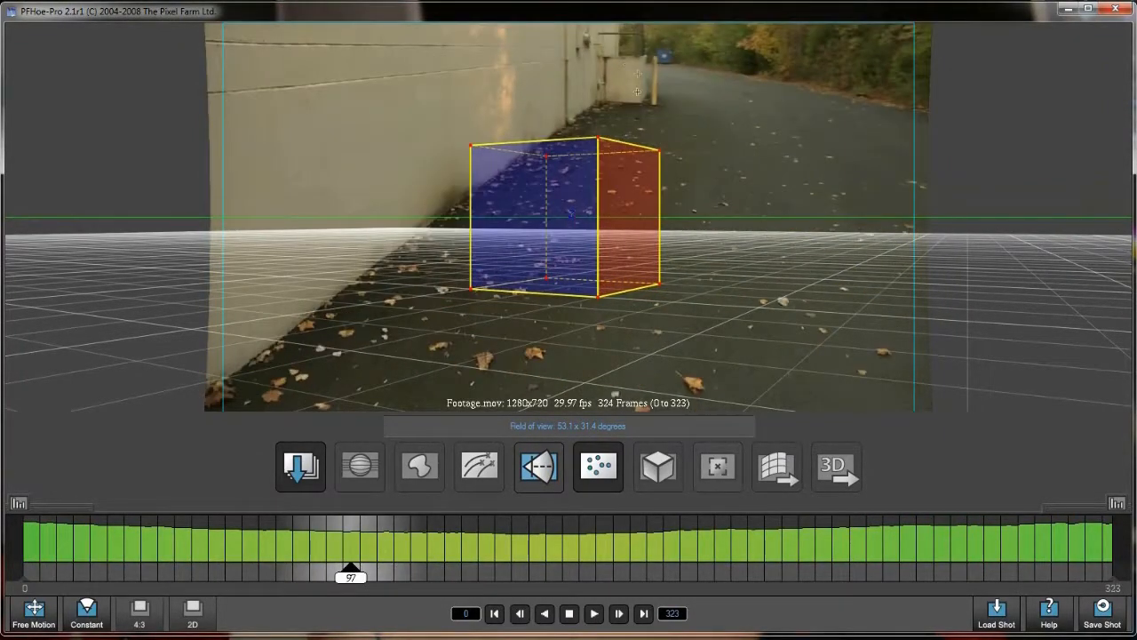
mouse_move(349, 583)
left_mouse_down()
mouse_move(359, 573)
mouse_move(464, 588)
left_mouse_up()
left_click_drag(465, 593, 532, 582)
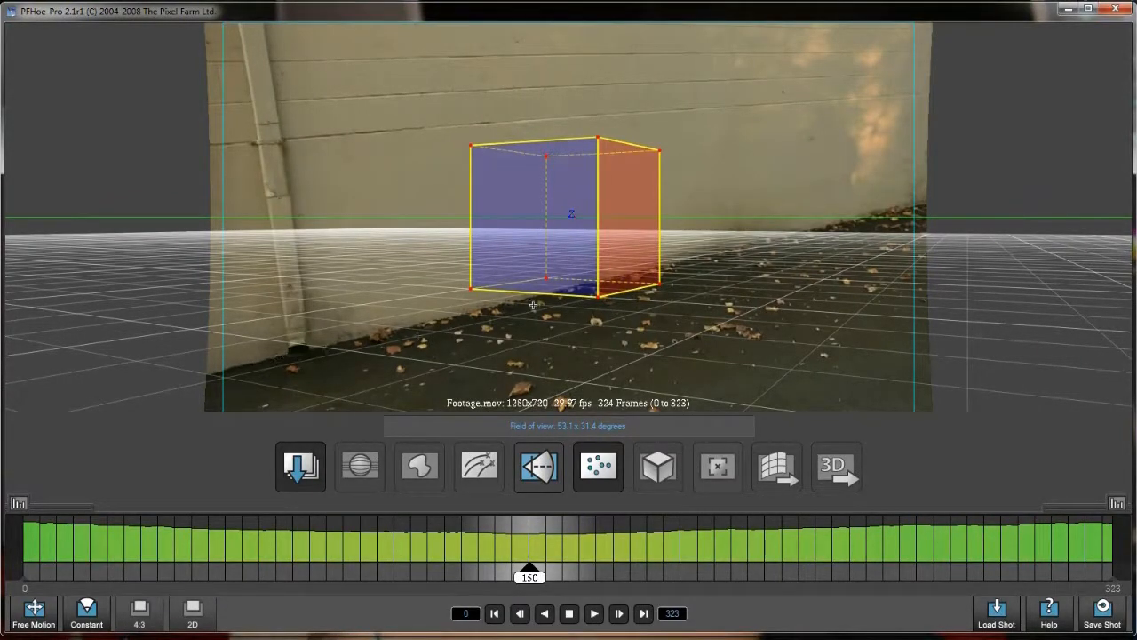
left_click_drag(529, 577, 498, 586)
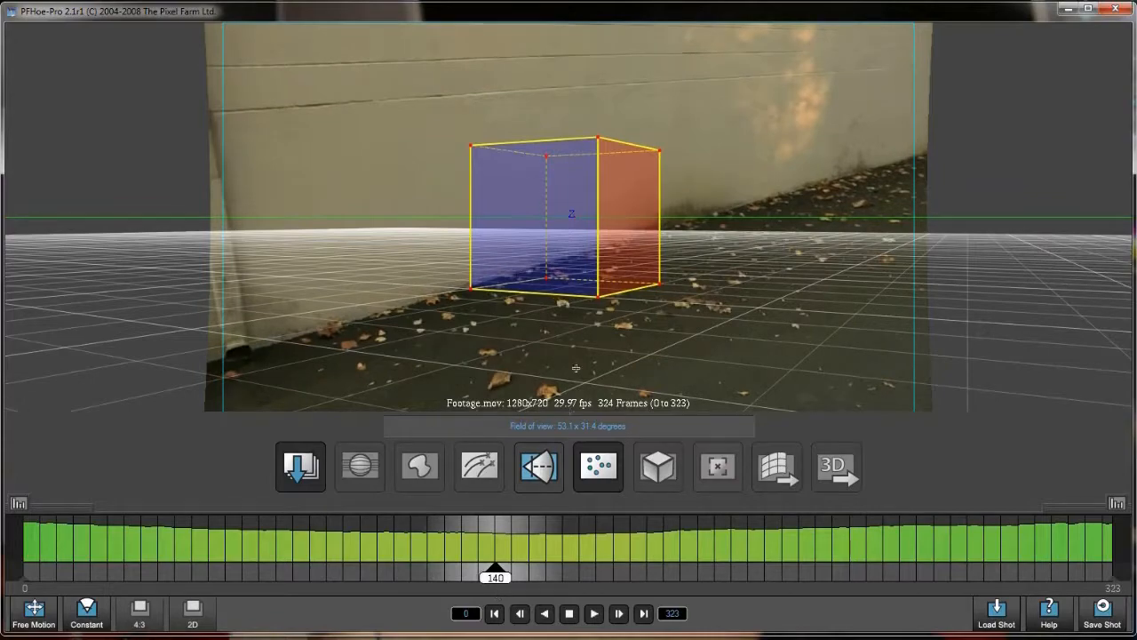
Fit the perspective box to the scene by placing its lower edge along the wall's base and positioning its upper corners
left_click_drag(599, 299, 501, 274)
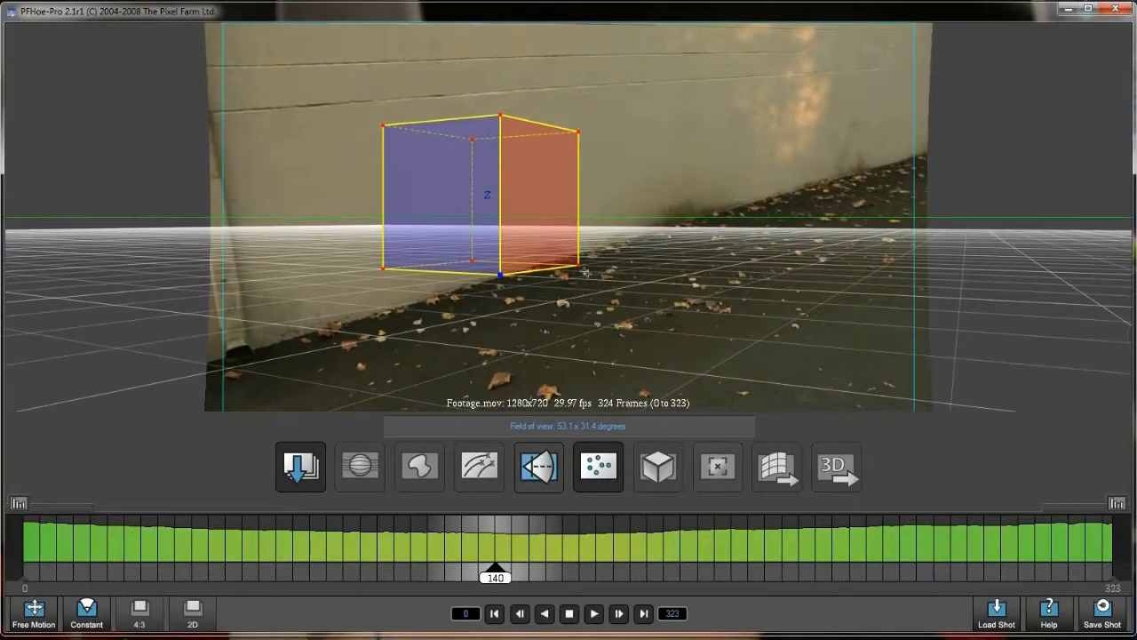
left_click_drag(578, 267, 638, 236)
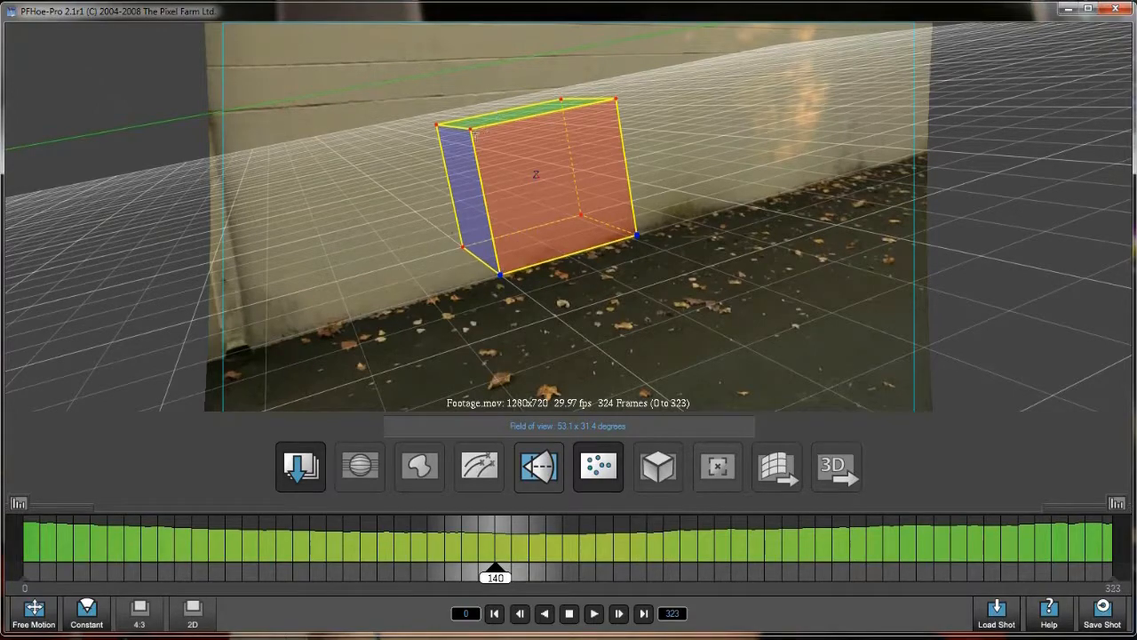
left_click_drag(470, 130, 490, 93)
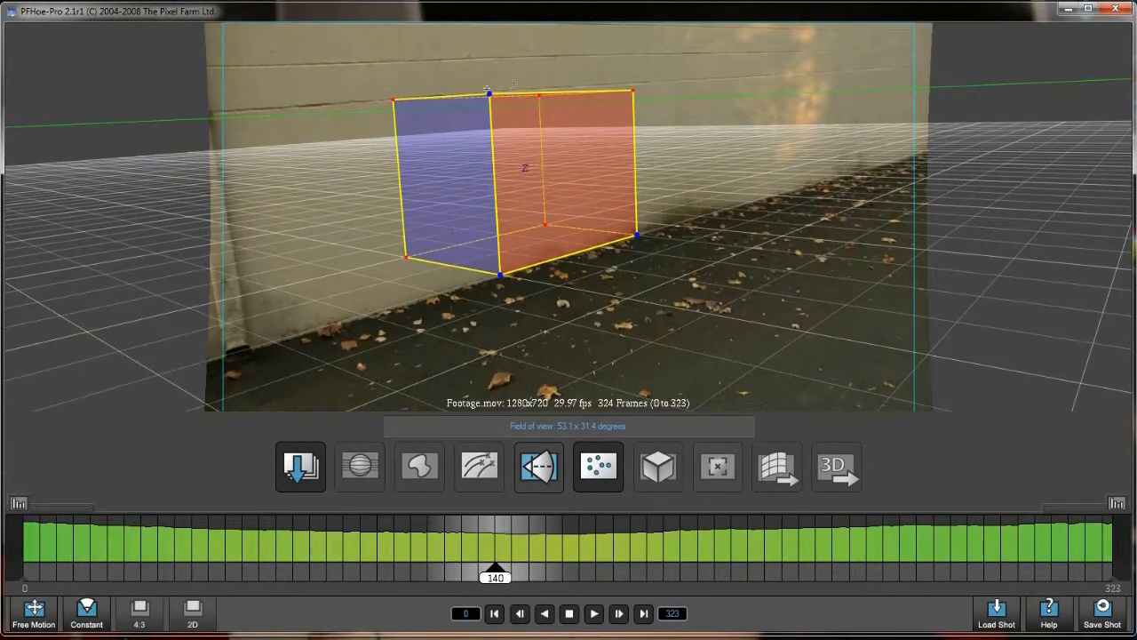
mouse_move(490, 93)
left_mouse_down()
mouse_move(473, 108)
mouse_move(474, 94)
left_mouse_up()
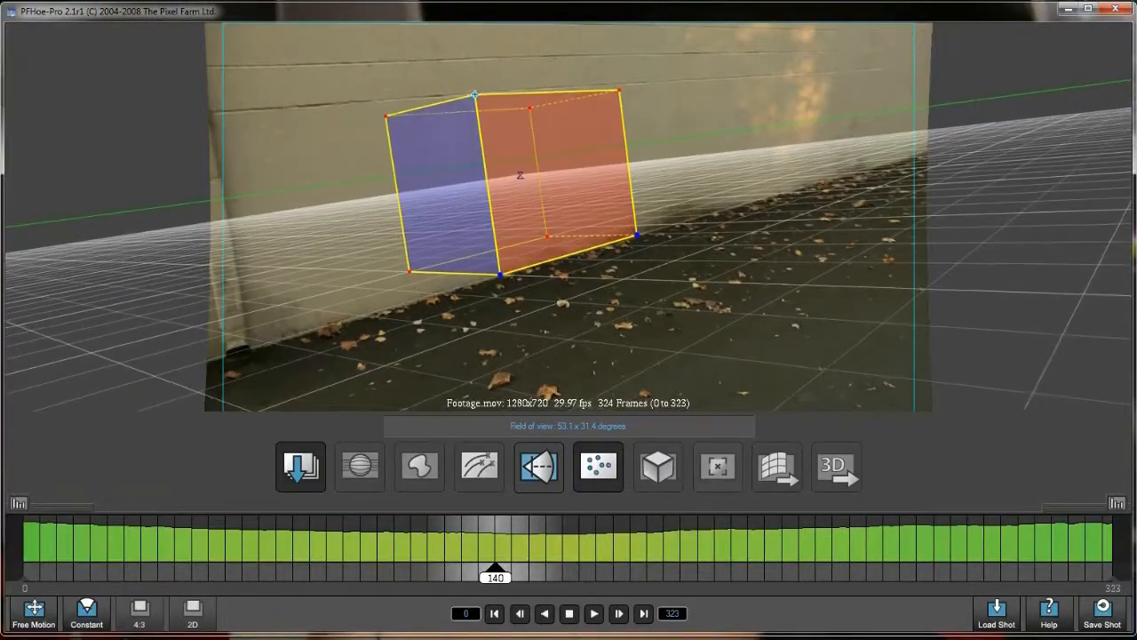
left_click_drag(620, 90, 621, 82)
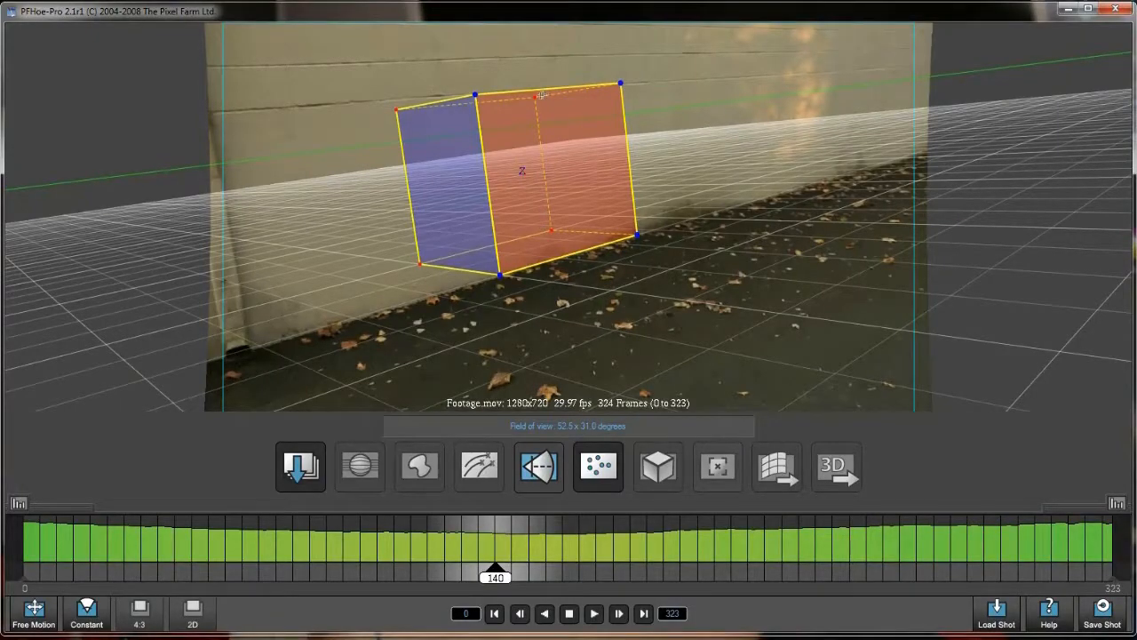
left_click_drag(536, 99, 529, 75)
left_click_drag(410, 91, 406, 85)
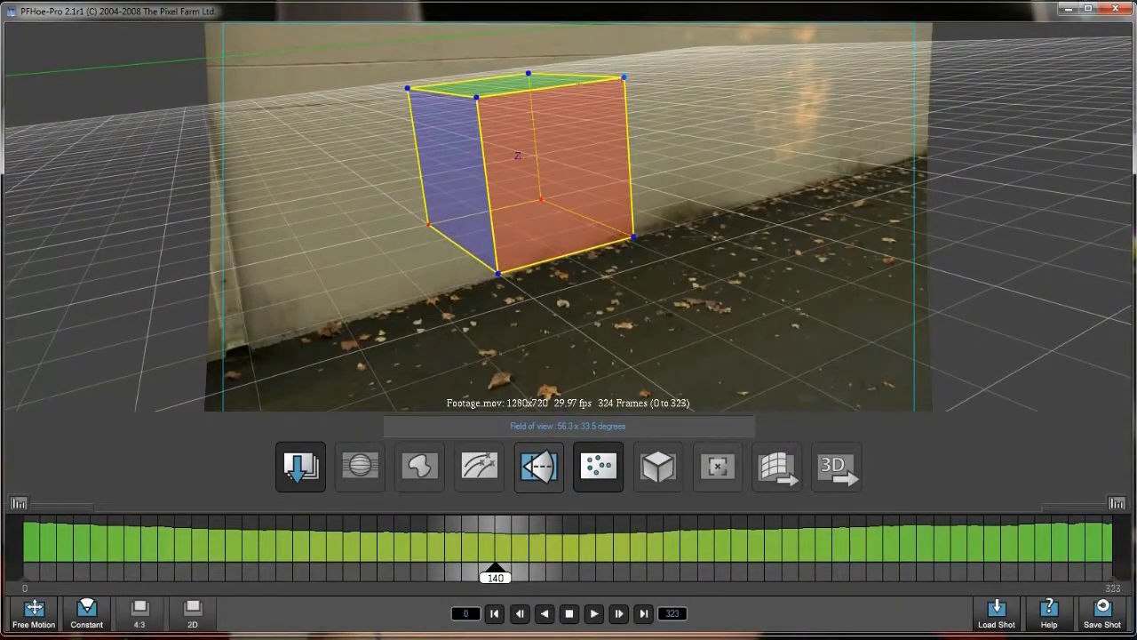
Fine-tune the box's upper and lower corners so the ground grid matches the perspective of the wall and pavement
left_click_drag(495, 274, 497, 278)
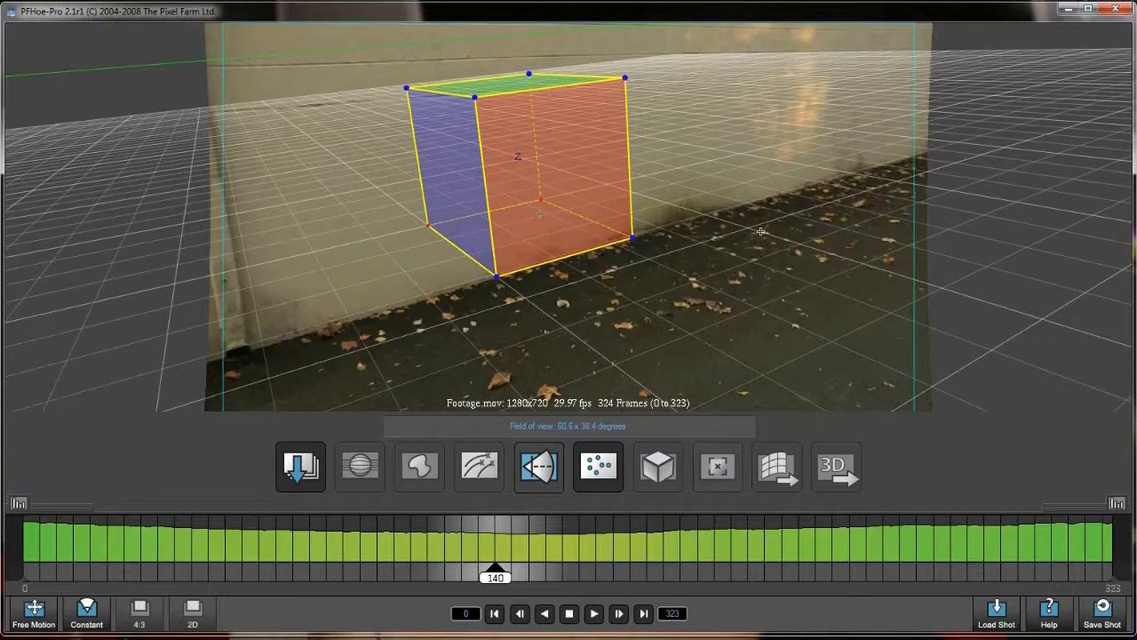
left_click_drag(531, 72, 535, 71)
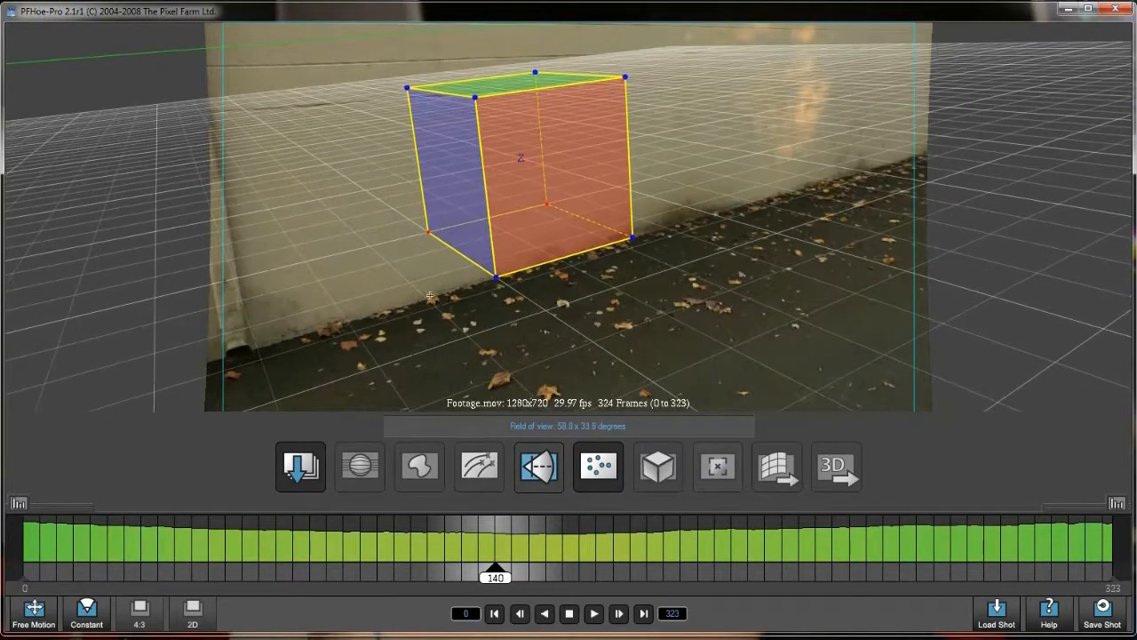
left_click_drag(428, 233, 429, 223)
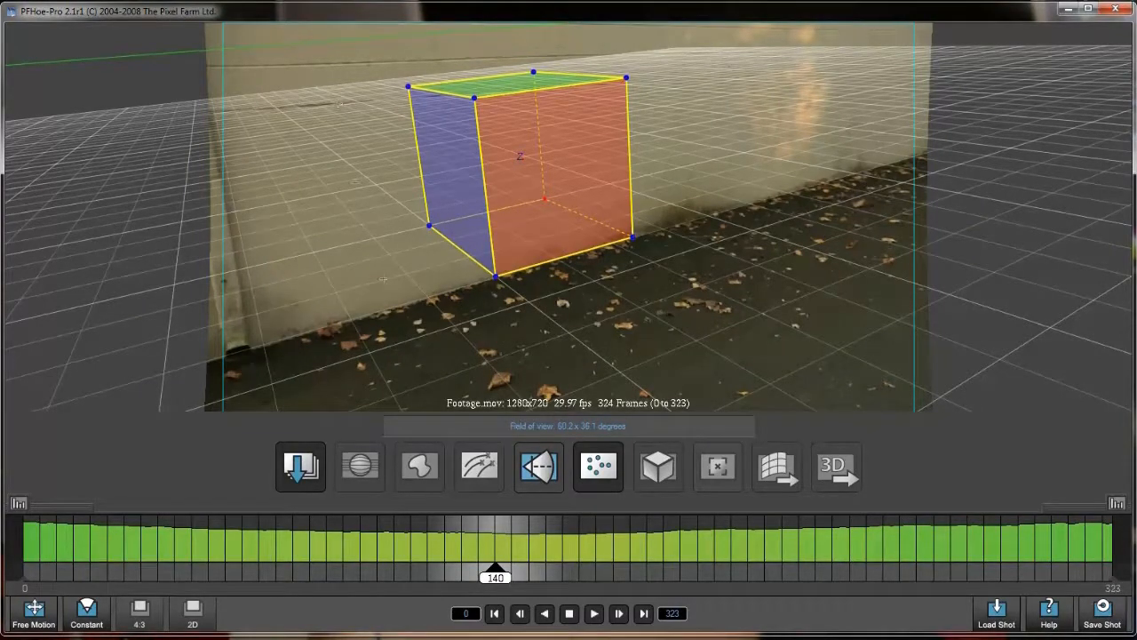
left_click_drag(477, 97, 477, 90)
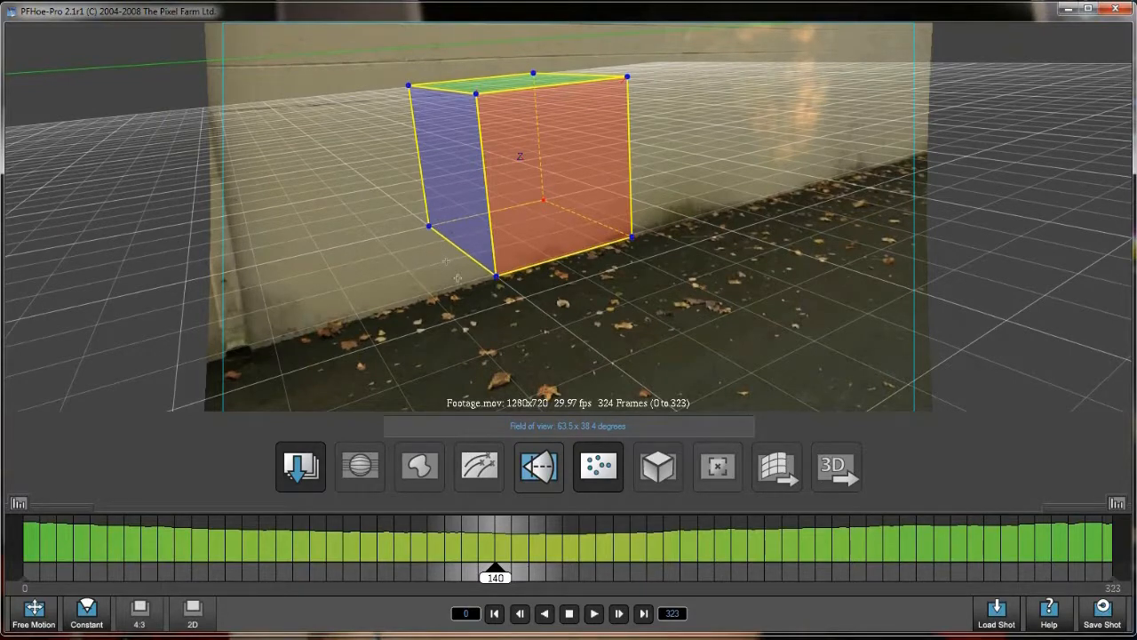
left_click_drag(430, 227, 431, 229)
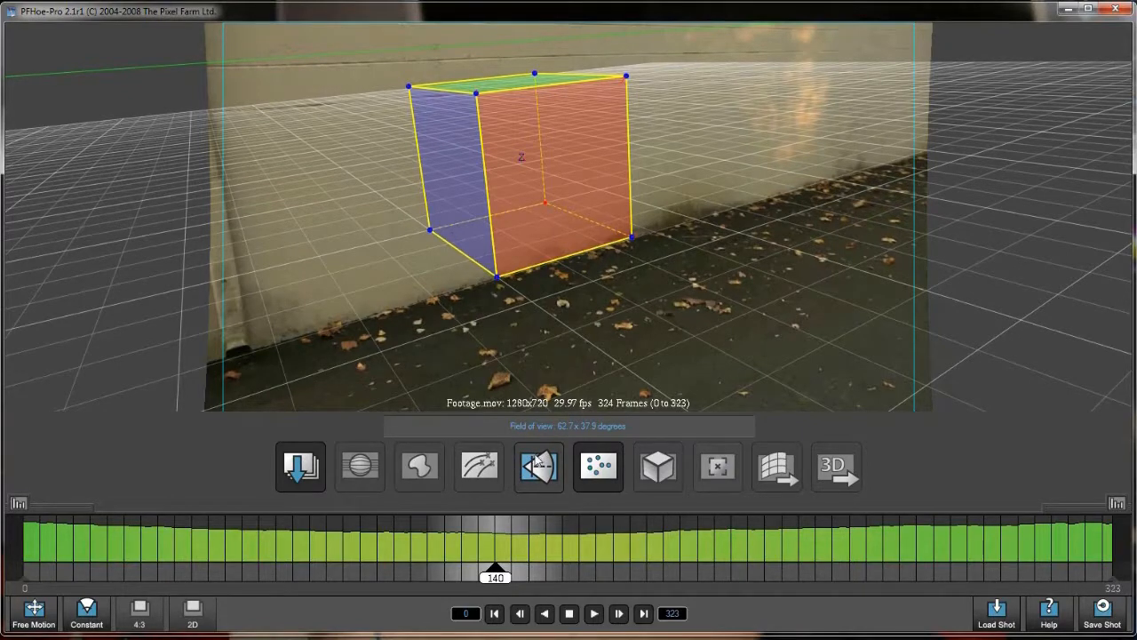
Solve the camera motion and check the solved points and grid at frames 62, 36, 112 and 95
left_click(598, 469)
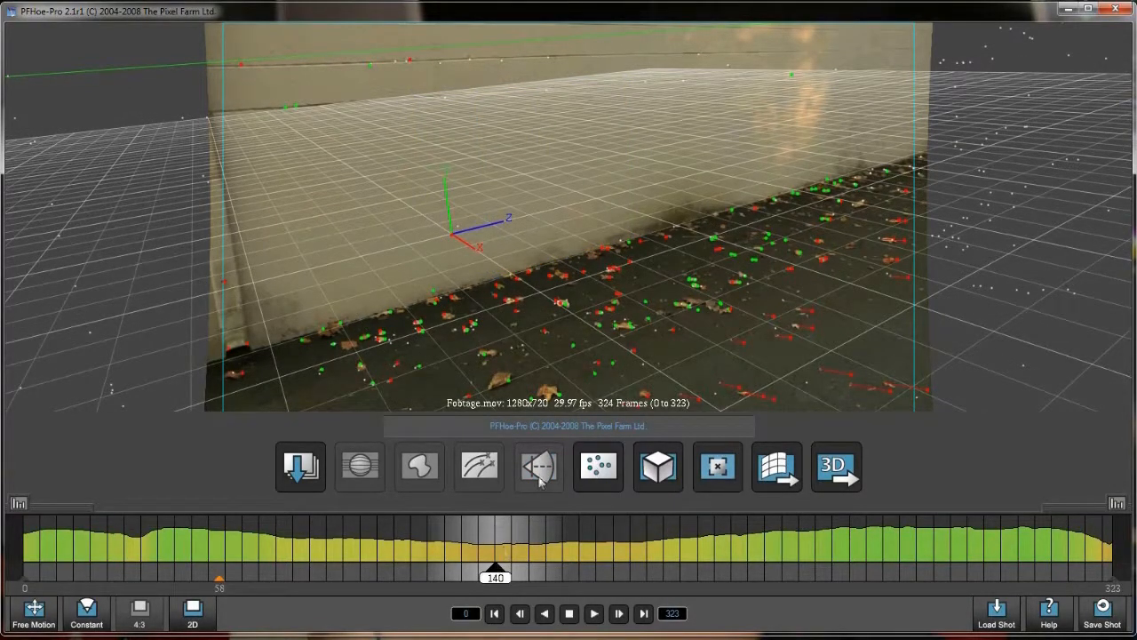
mouse_move(488, 579)
left_mouse_down()
mouse_move(157, 560)
mouse_move(234, 560)
left_mouse_up()
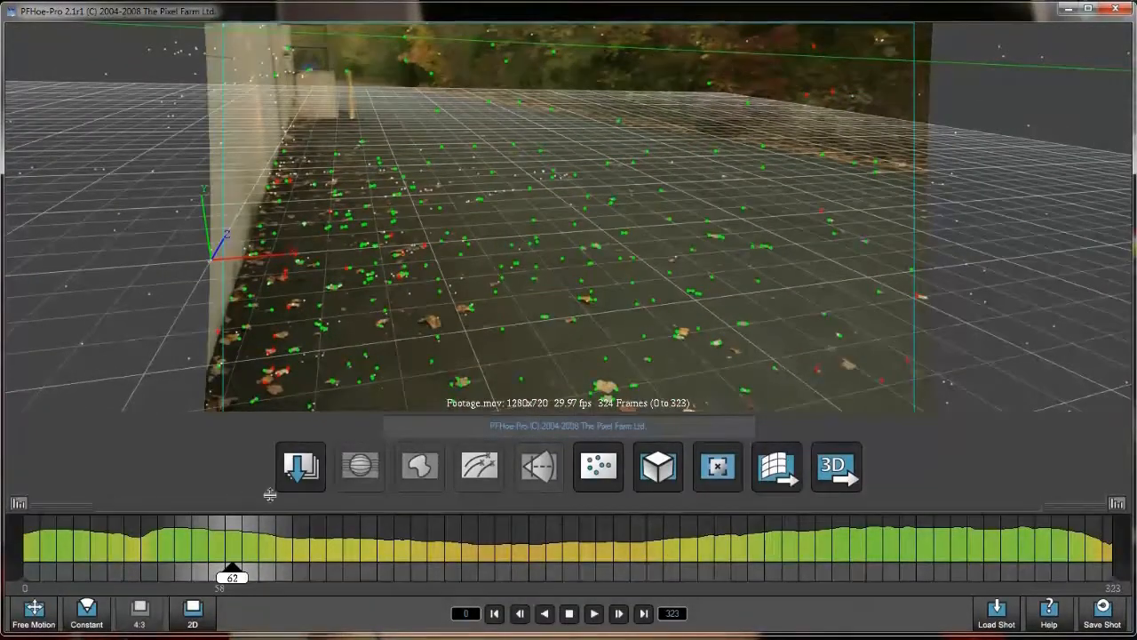
left_click_drag(231, 576, 145, 579)
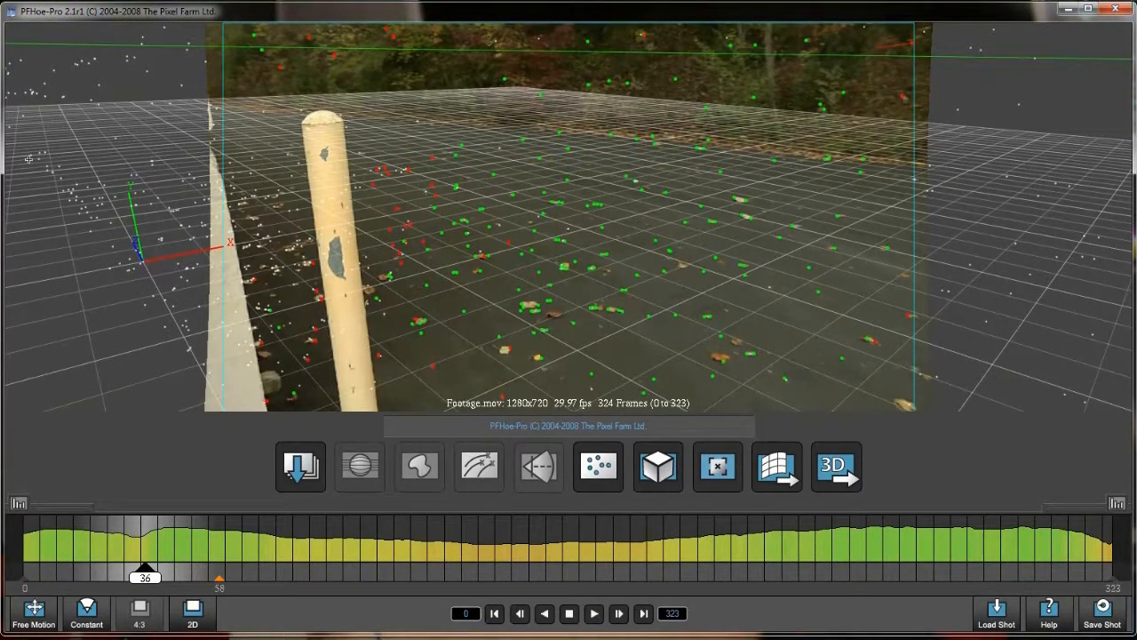
mouse_move(146, 579)
left_mouse_down()
mouse_move(45, 579)
mouse_move(177, 580)
mouse_move(153, 591)
mouse_move(115, 582)
mouse_move(185, 587)
mouse_move(149, 591)
mouse_move(130, 586)
mouse_move(416, 578)
mouse_move(401, 576)
left_mouse_up()
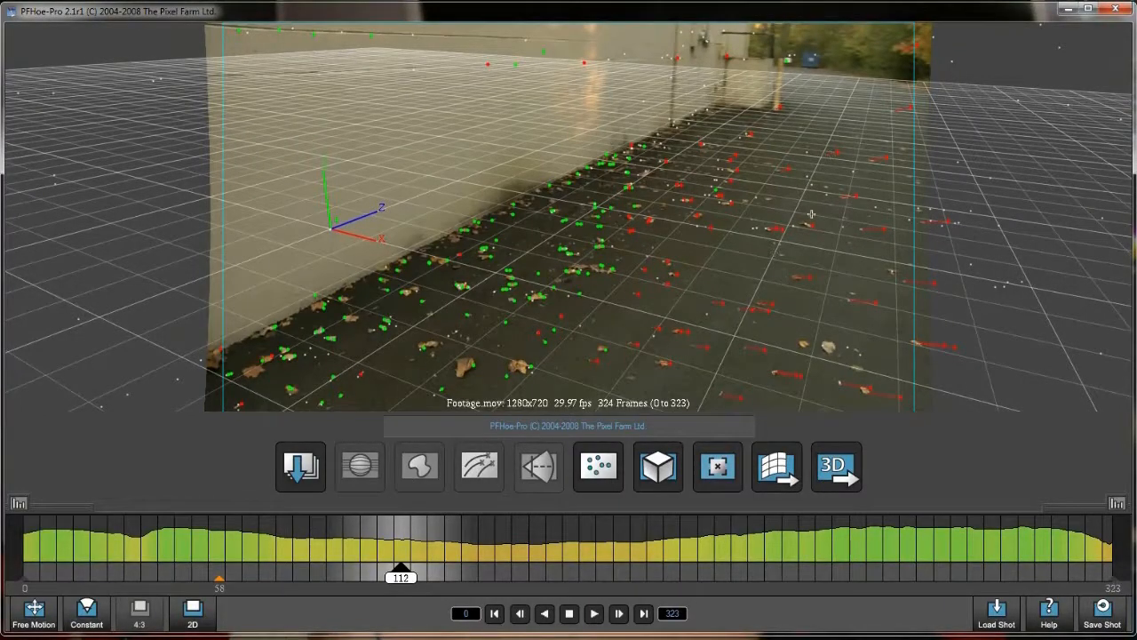
mouse_move(402, 576)
left_mouse_down()
mouse_move(444, 575)
mouse_move(295, 574)
mouse_move(400, 574)
mouse_move(343, 574)
left_mouse_up()
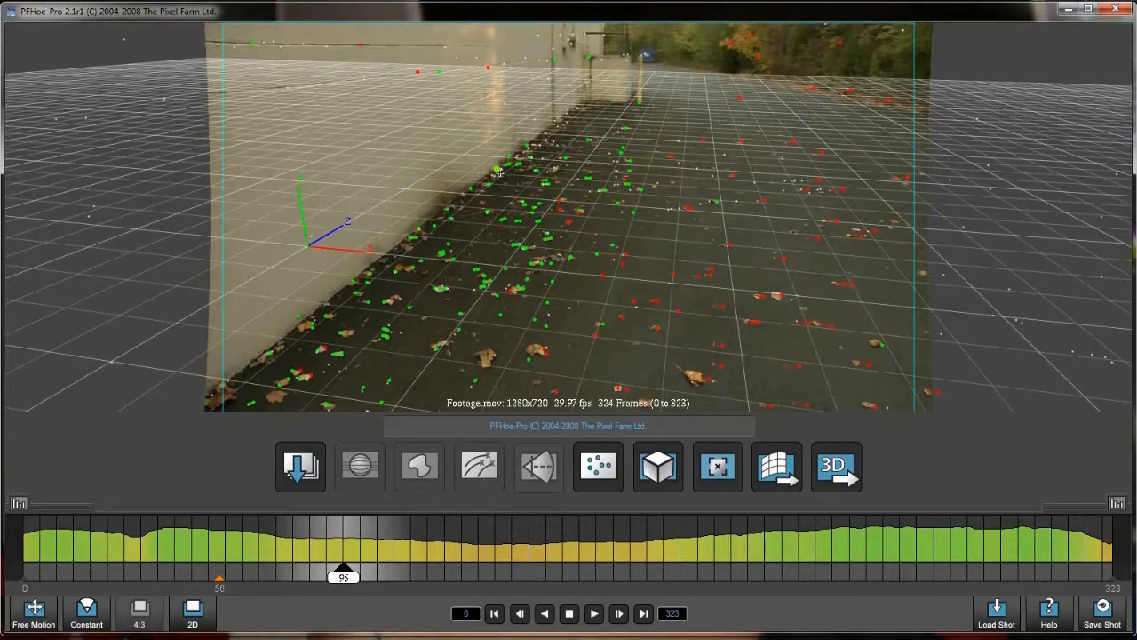
At frame 109, move the ground plane's origin to the tracked feature where the wall's base meets the pavement
mouse_move(343, 574)
left_mouse_down()
mouse_move(551, 580)
mouse_move(394, 583)
left_mouse_up()
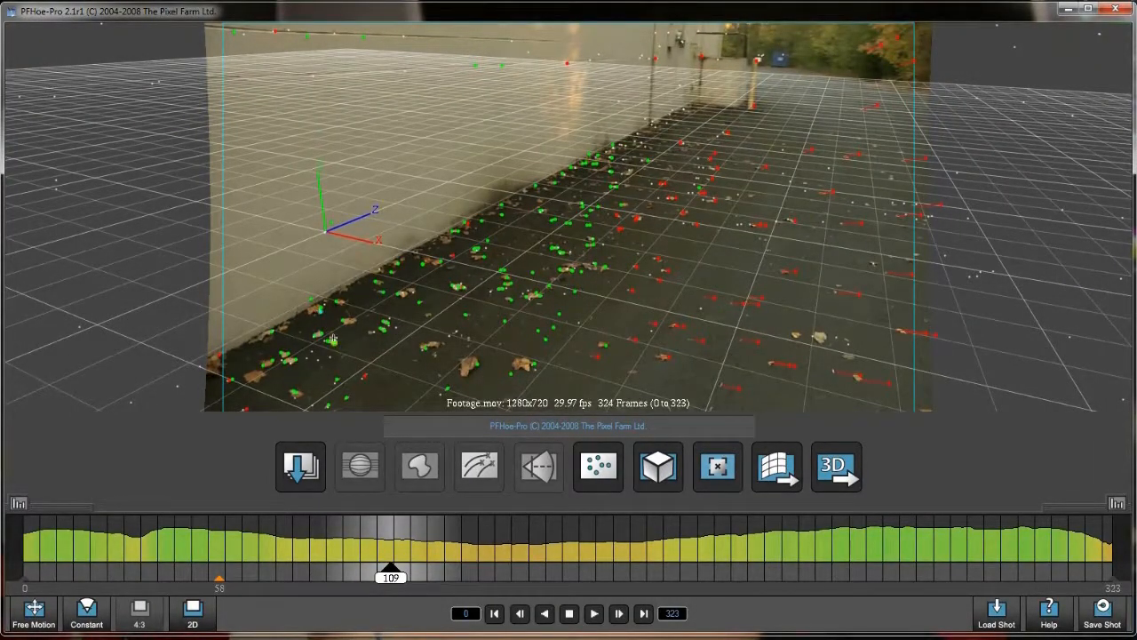
left_click(658, 465)
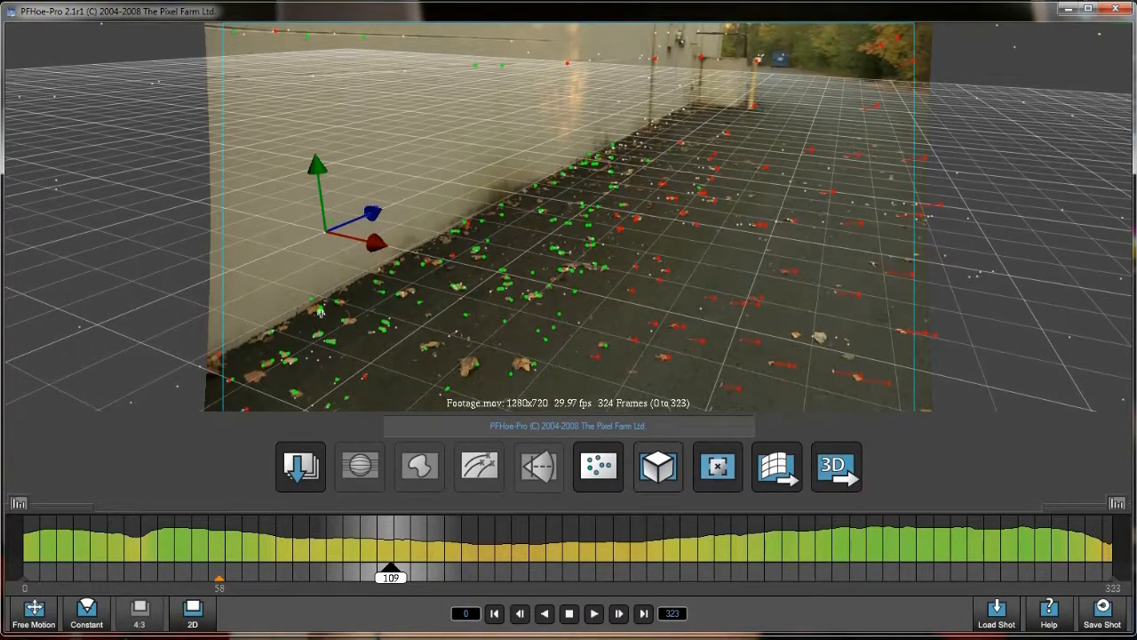
right_click(446, 251)
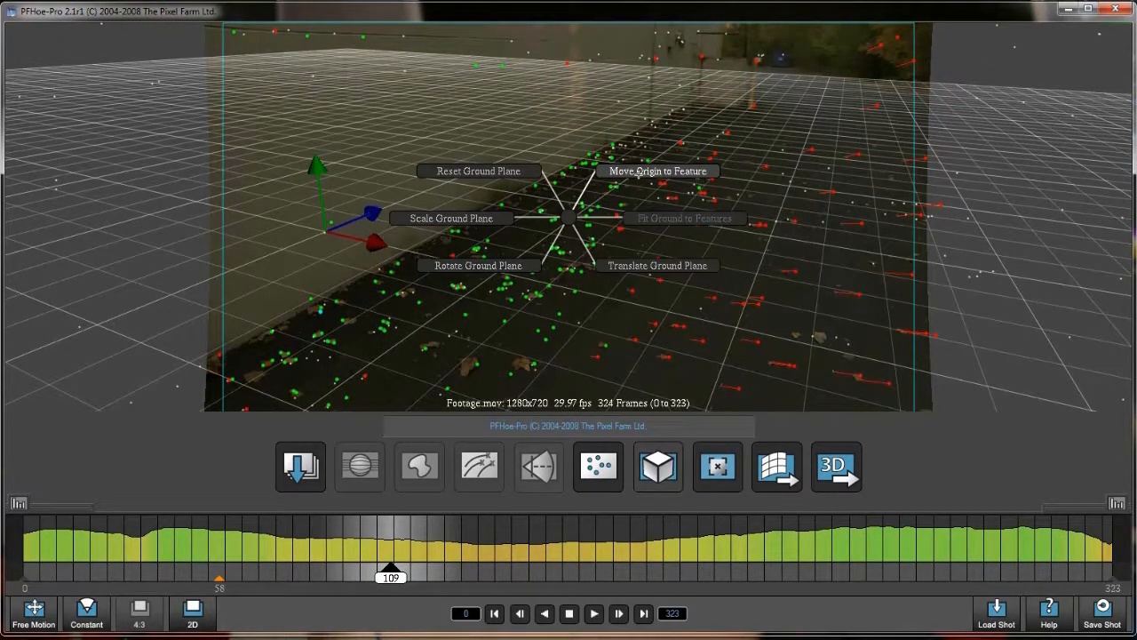
left_click(645, 172)
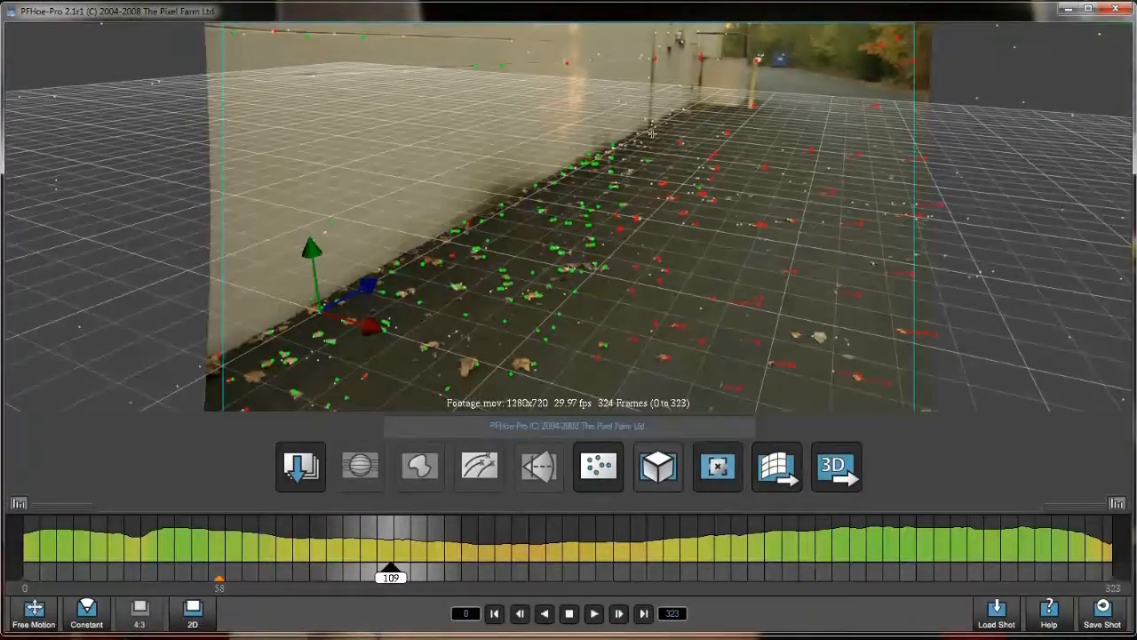
Rotate the ground plane to line up its grid with the wall's base and the pavement, comparing frames 59 and 118
left_click_drag(318, 585, 423, 575)
left_click_drag(336, 246, 336, 238)
left_click_drag(421, 576, 221, 575)
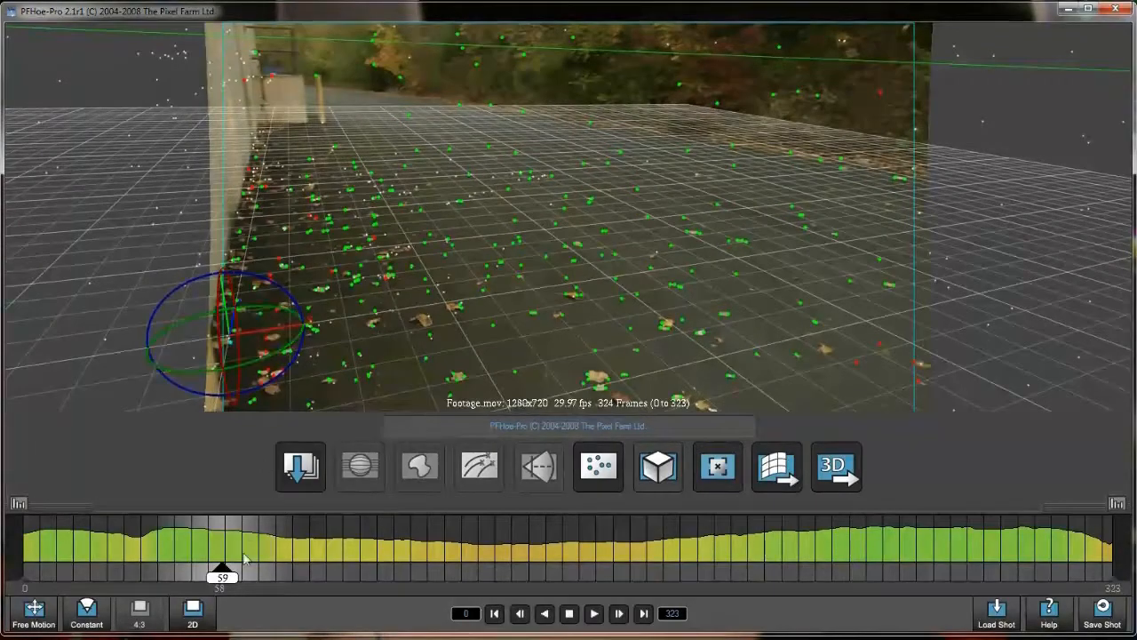
left_click_drag(224, 573, 604, 573)
left_click_drag(435, 585, 458, 579)
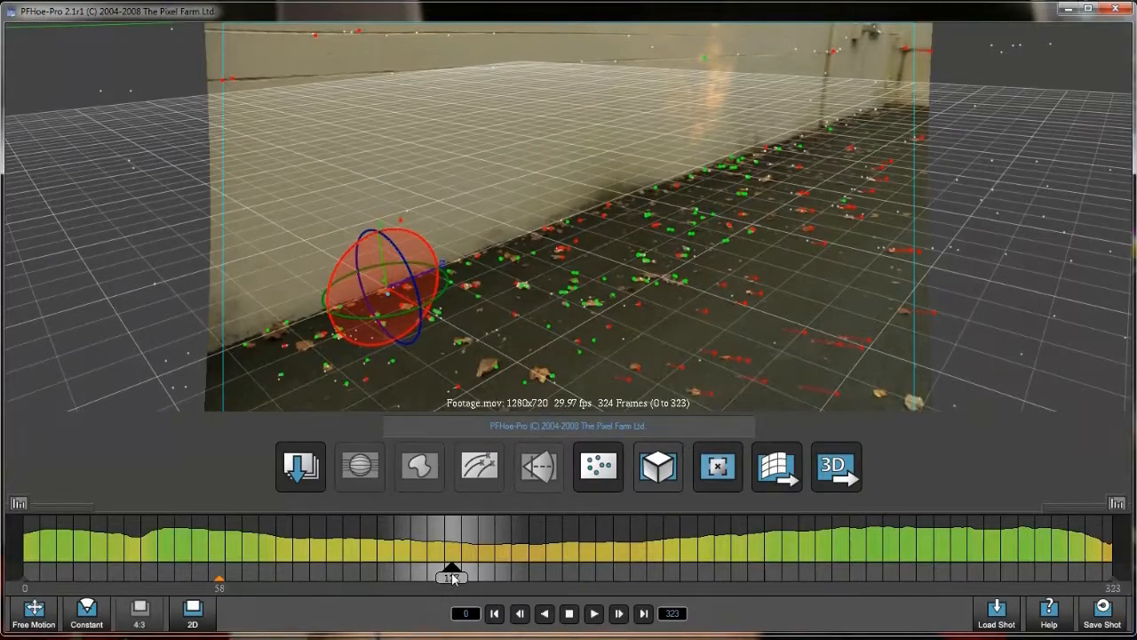
left_click_drag(450, 578, 421, 577)
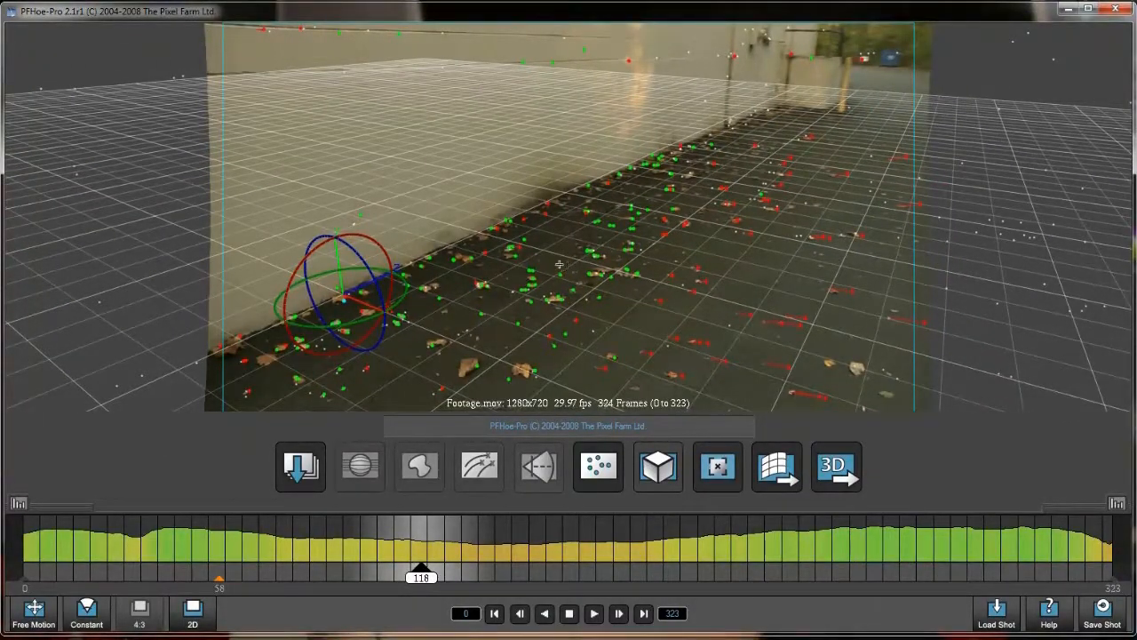
Check the ground plane's alignment with the wall and pavement at frames 261, 184, 95 and 118
left_click_drag(389, 578, 904, 580)
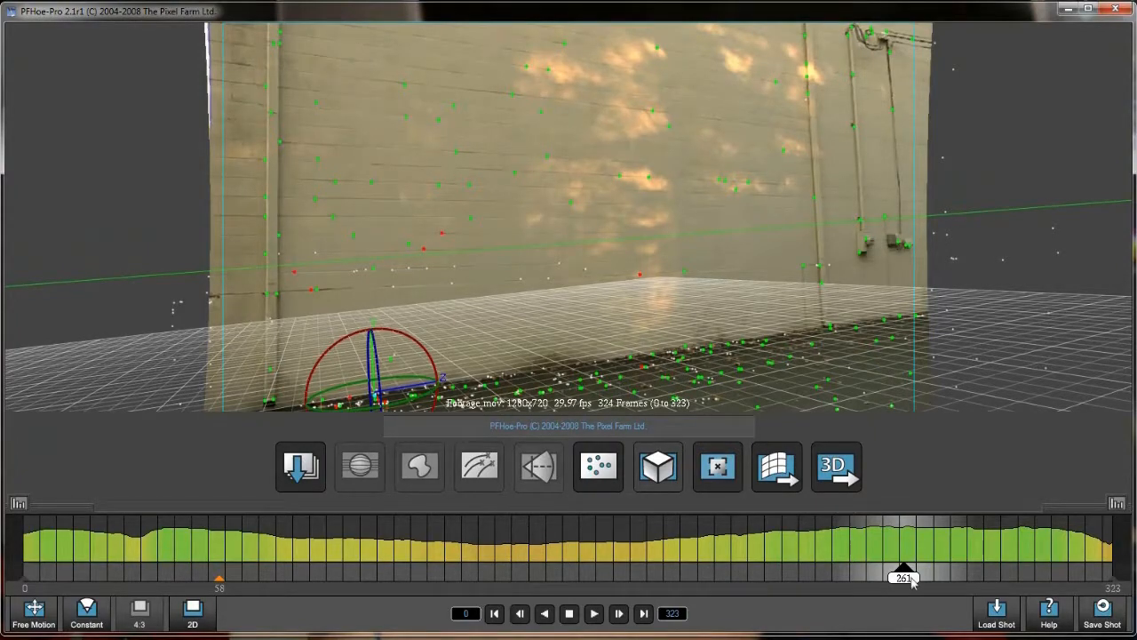
left_click_drag(904, 576, 644, 575)
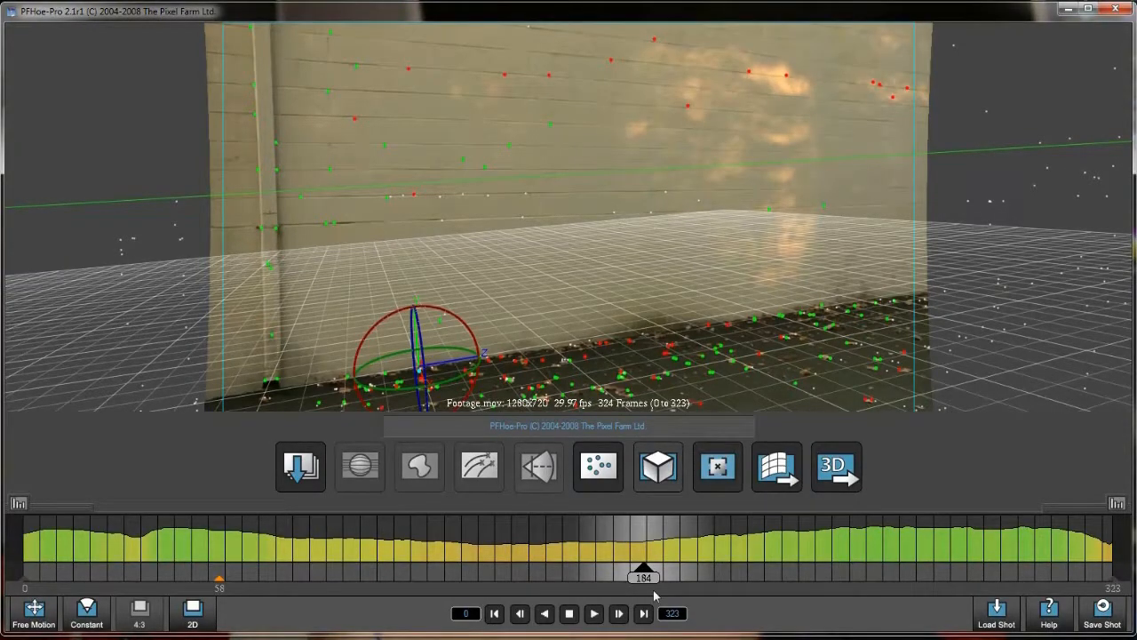
left_click_drag(647, 580, 300, 582)
left_click_drag(220, 584, 347, 579)
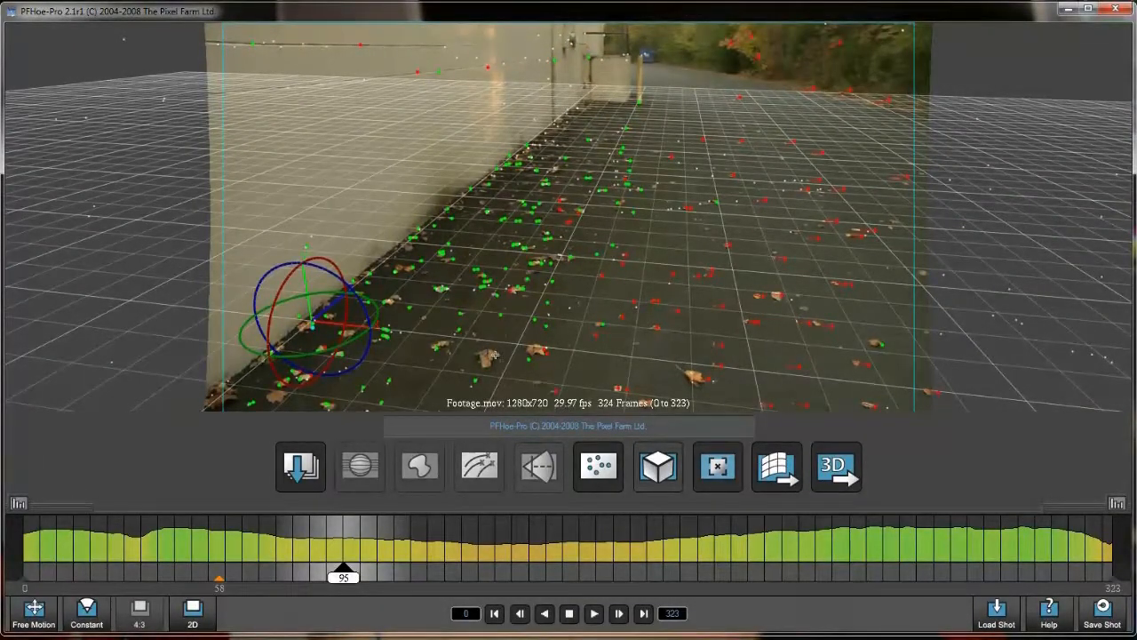
left_click_drag(343, 578, 427, 576)
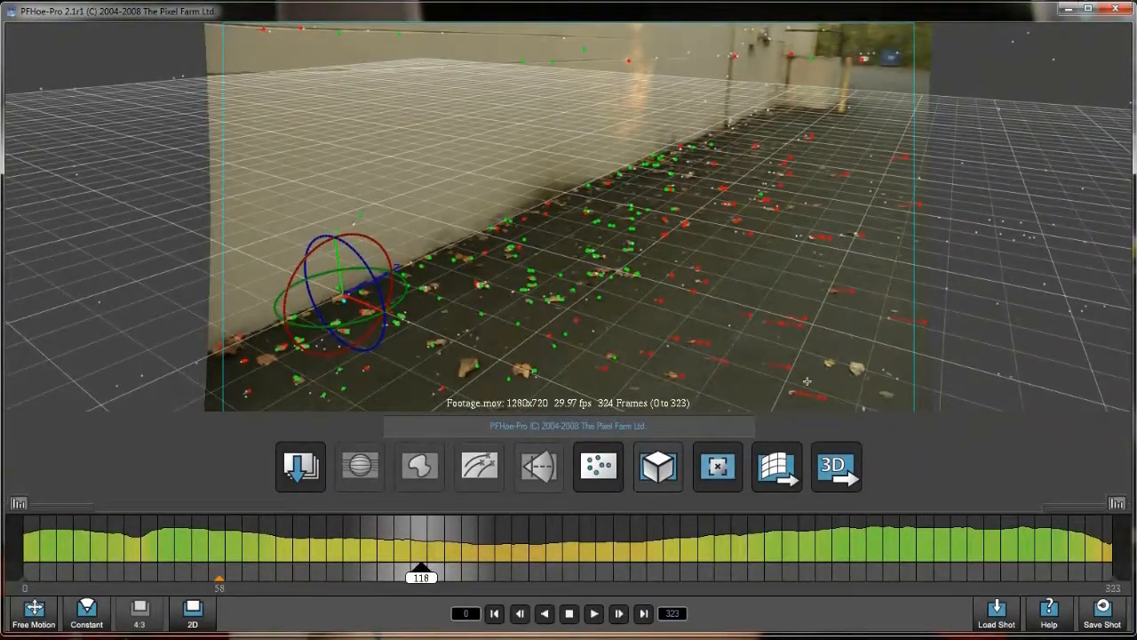
Go to frame 102 and add a new user feature on the small orange leaf beside the pale leaf on the pavement
left_click_drag(421, 576, 367, 577)
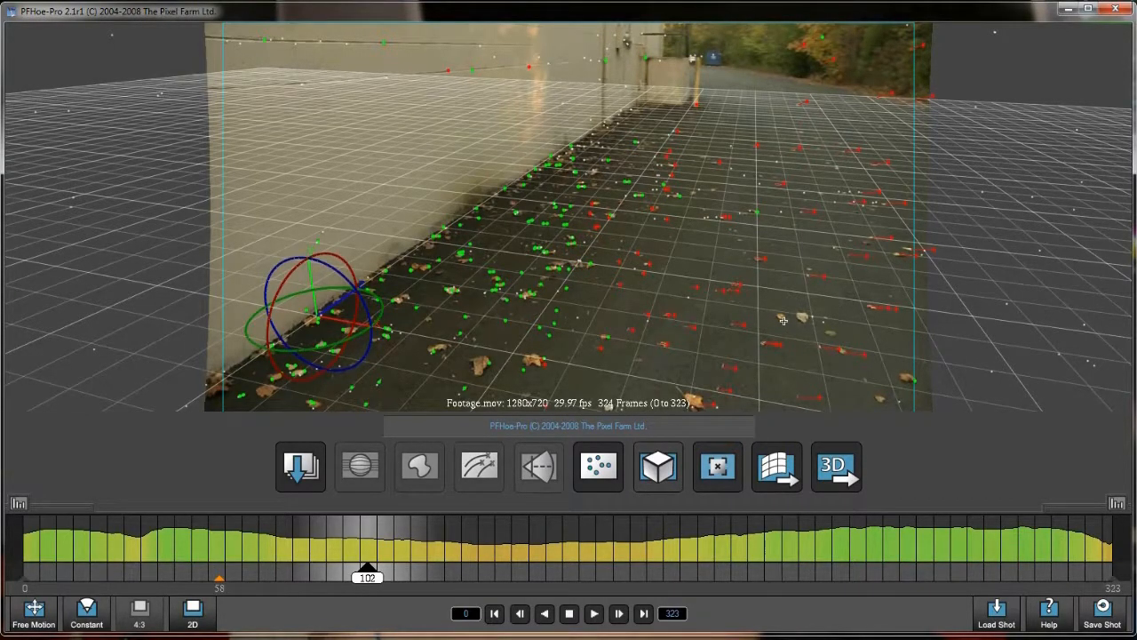
left_click(718, 467)
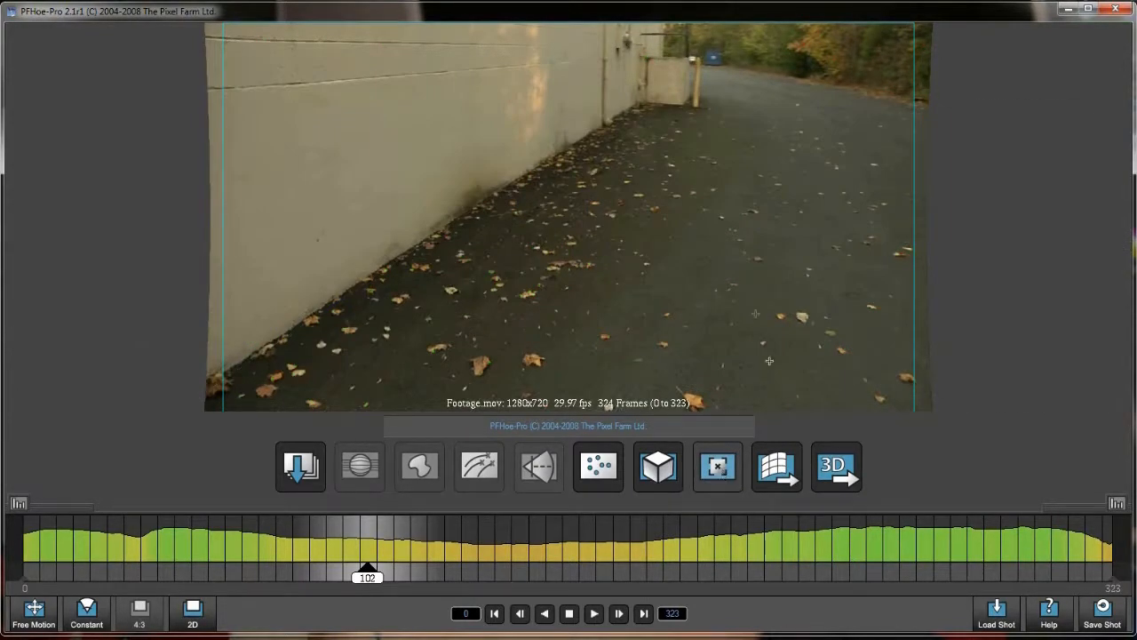
right_click(654, 244)
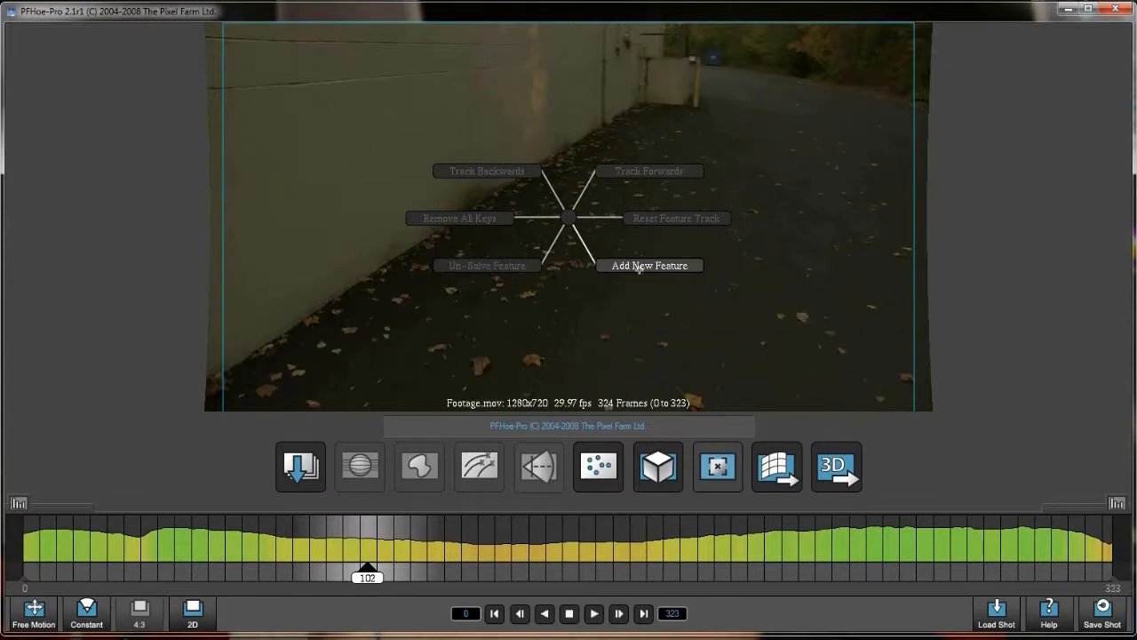
left_click(639, 267)
left_click_drag(567, 218, 783, 315)
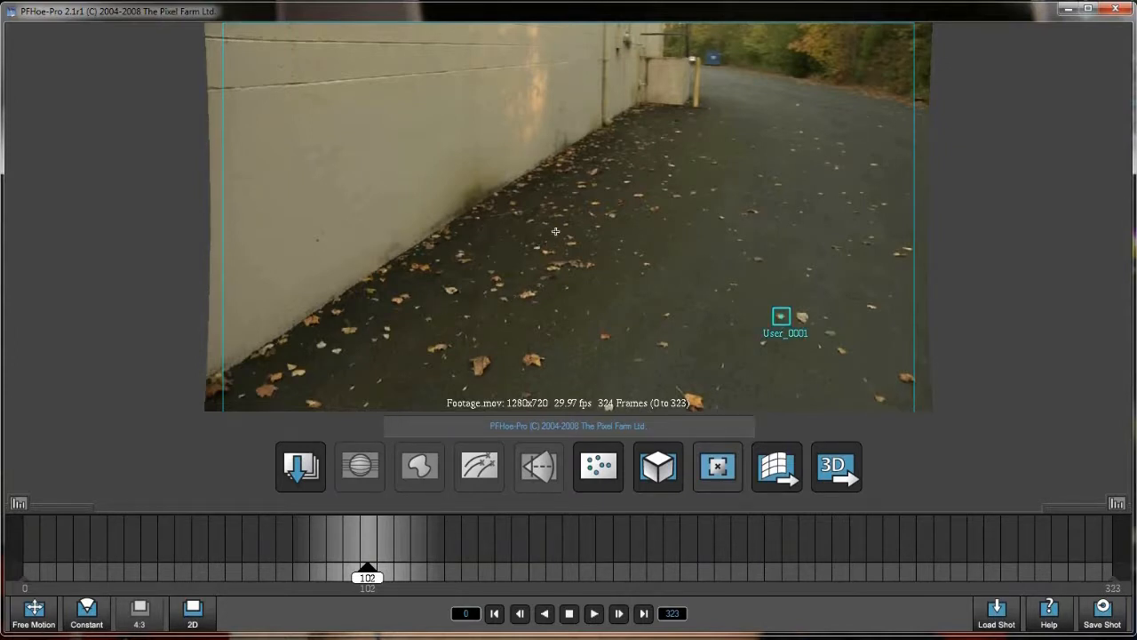
Fine-tune the placement of the new feature's tracking box over the small orange leaf
mouse_move(571, 225)
left_mouse_down()
mouse_move(582, 250)
mouse_move(564, 241)
mouse_move(566, 214)
left_mouse_up()
scroll(575, 229, "up", 5)
scroll(576, 230, "down", 5)
scroll(577, 229, "up", 5)
left_click_drag(779, 283, 607, 185)
left_click_drag(826, 278, 616, 190)
left_click_drag(719, 246, 743, 246)
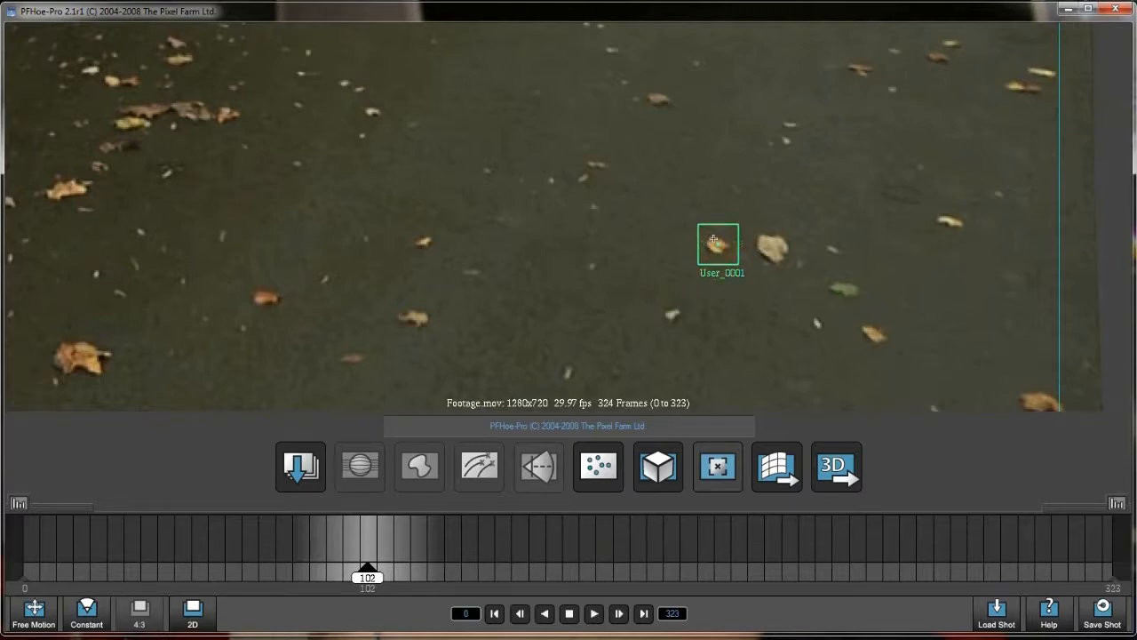
Track the user feature backwards from frame 102 and stop the tracking at frame 51
scroll(627, 226, "down", 3)
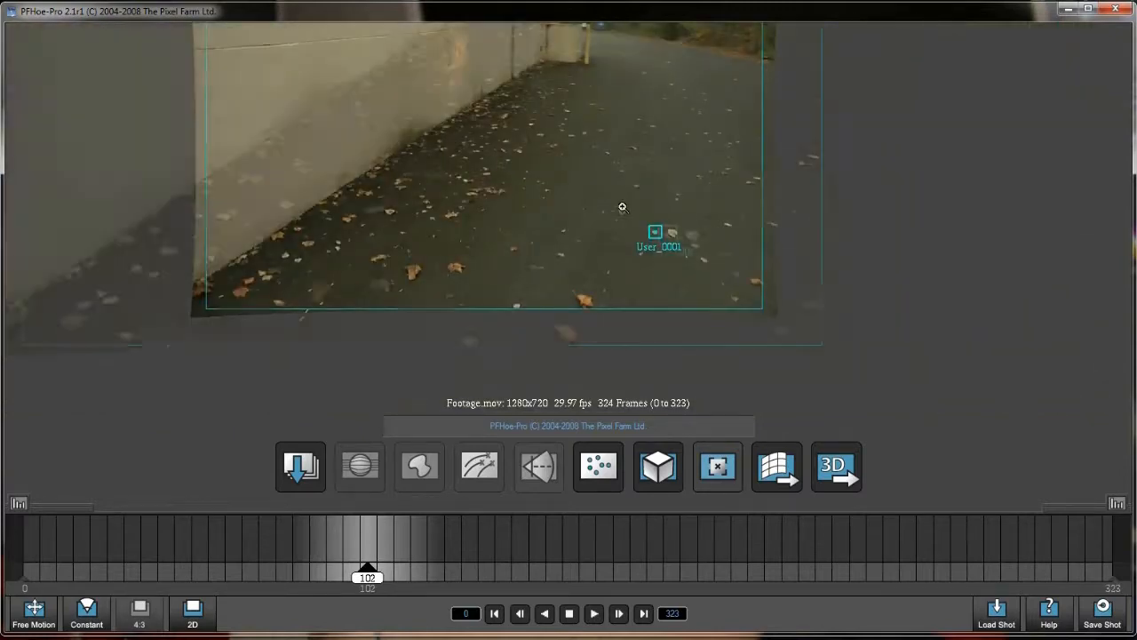
left_click_drag(535, 189, 685, 246)
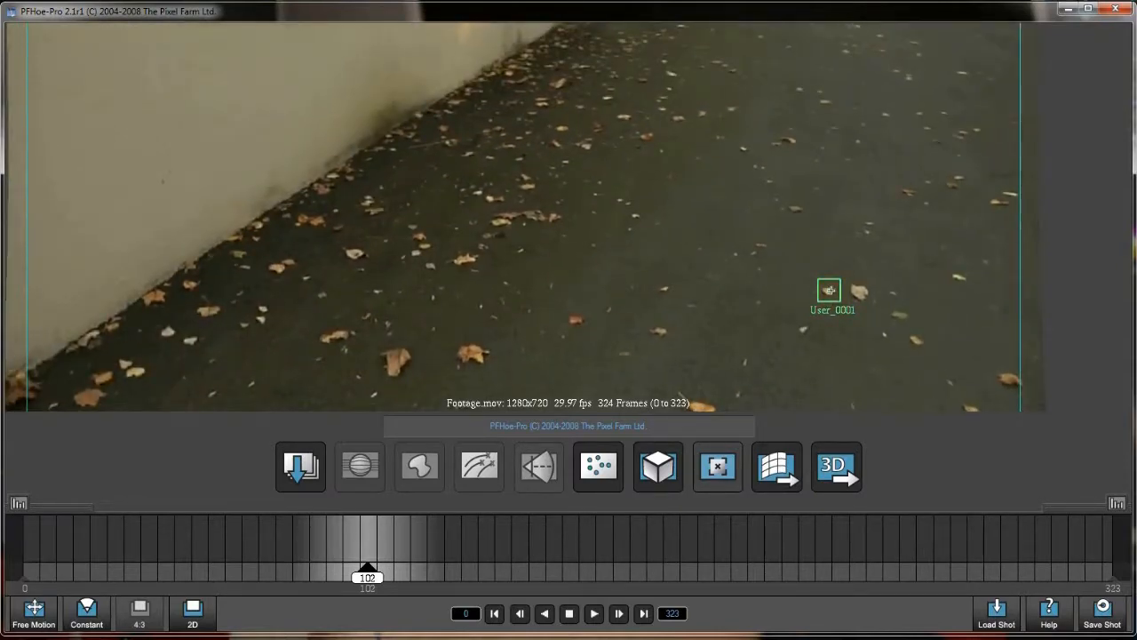
right_click(828, 289)
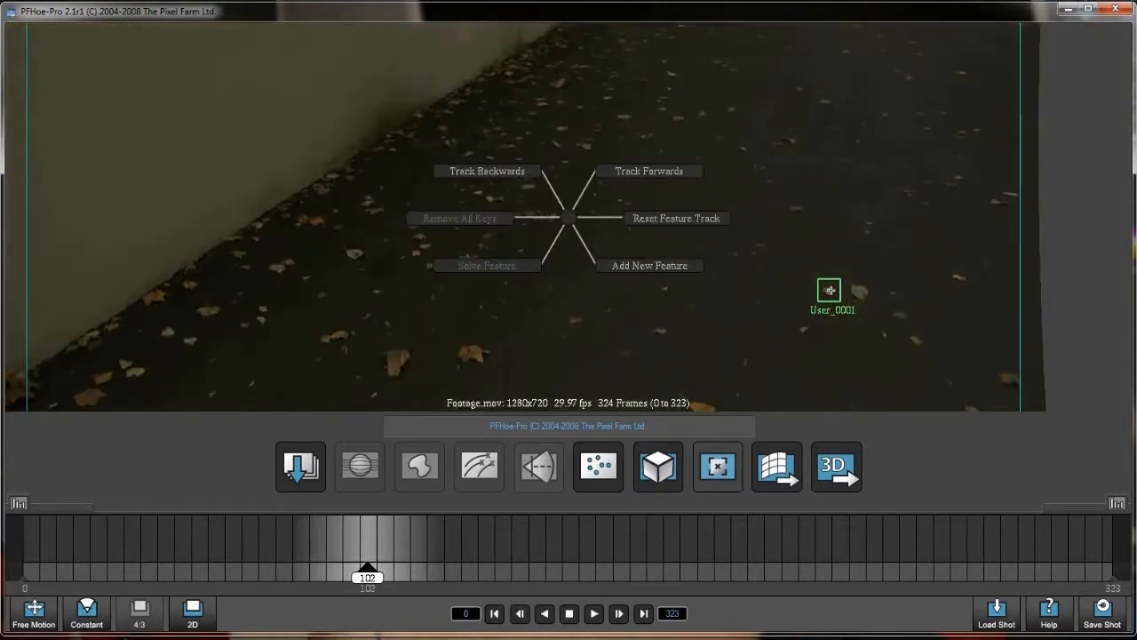
left_click(482, 170)
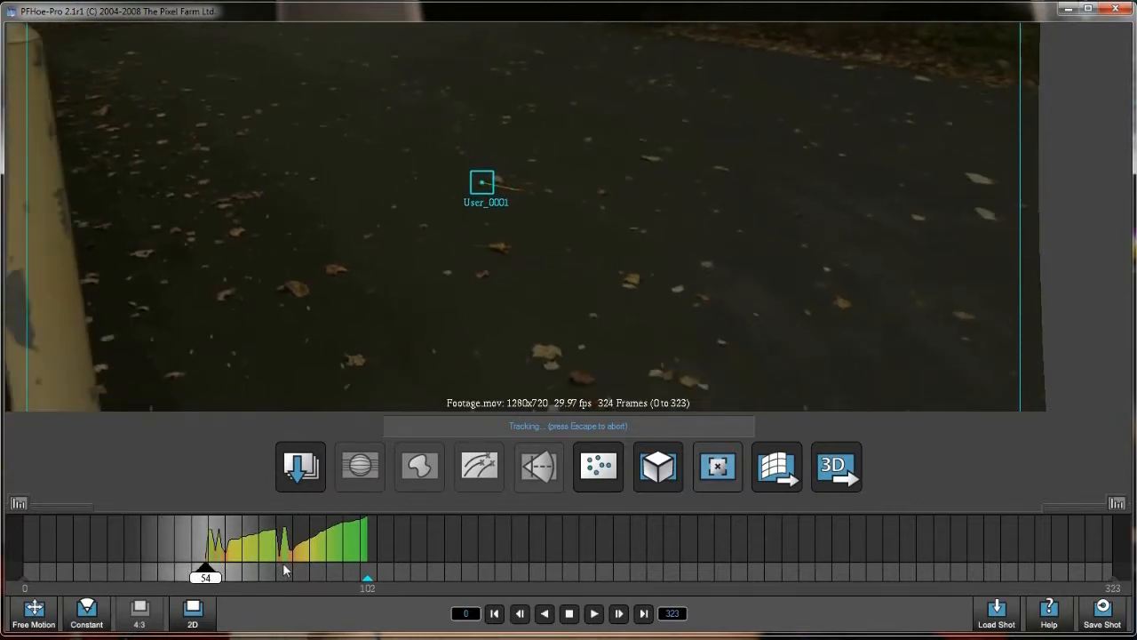
key("Escape")
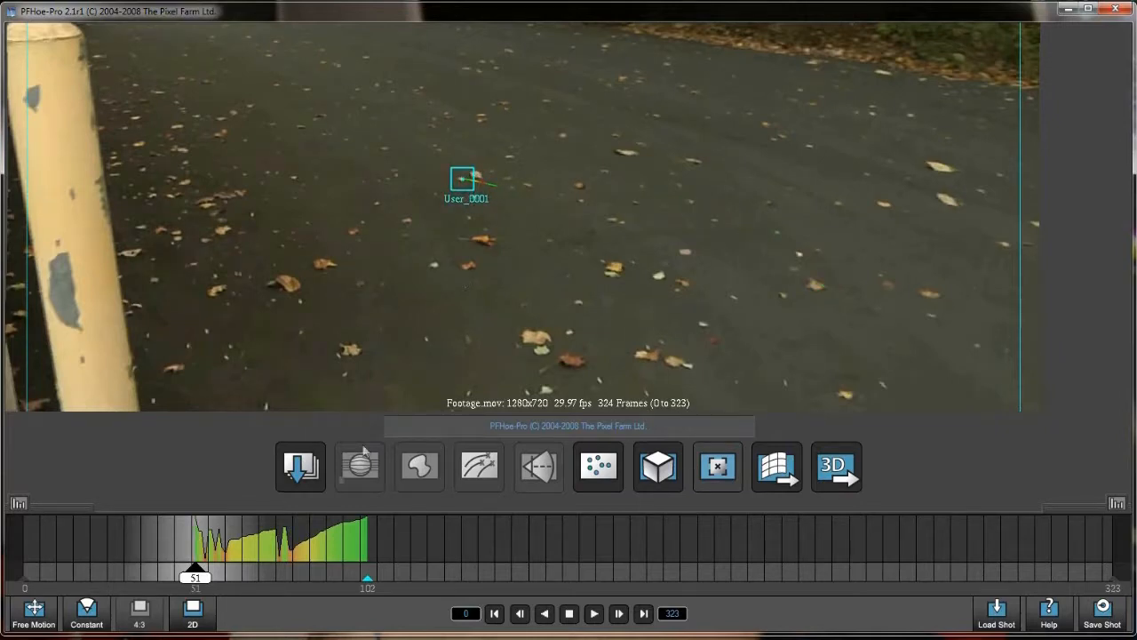
Return to frame 102 and track the user feature forwards until it leaves the picture at frame 131
mouse_move(197, 578)
left_mouse_down()
mouse_move(348, 584)
mouse_move(372, 595)
left_mouse_up()
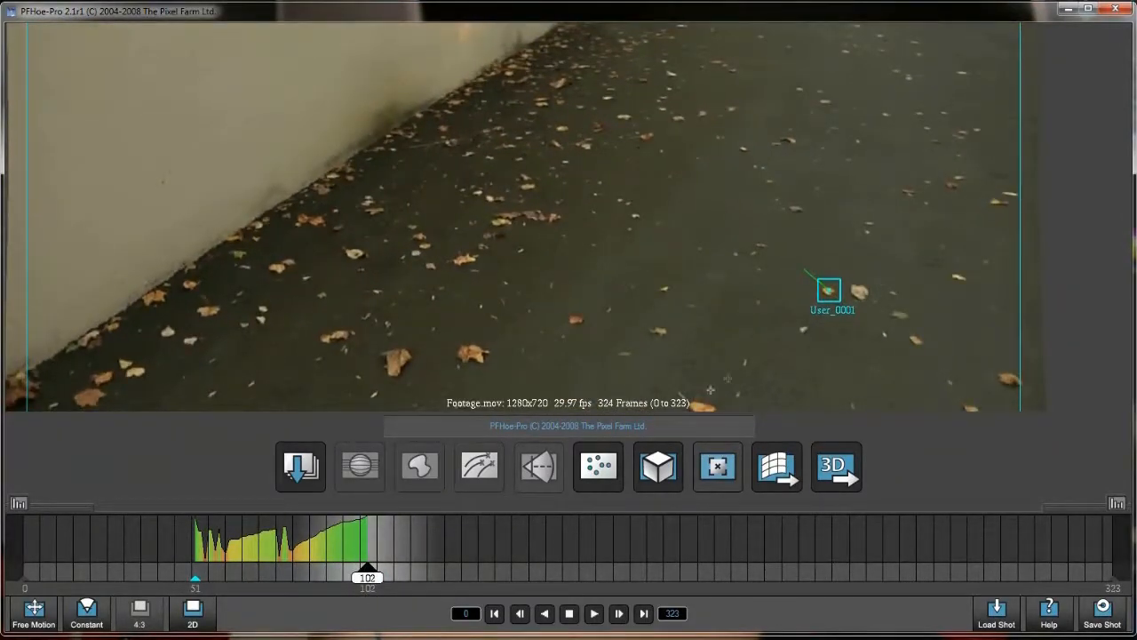
right_click(829, 289)
left_click(635, 170)
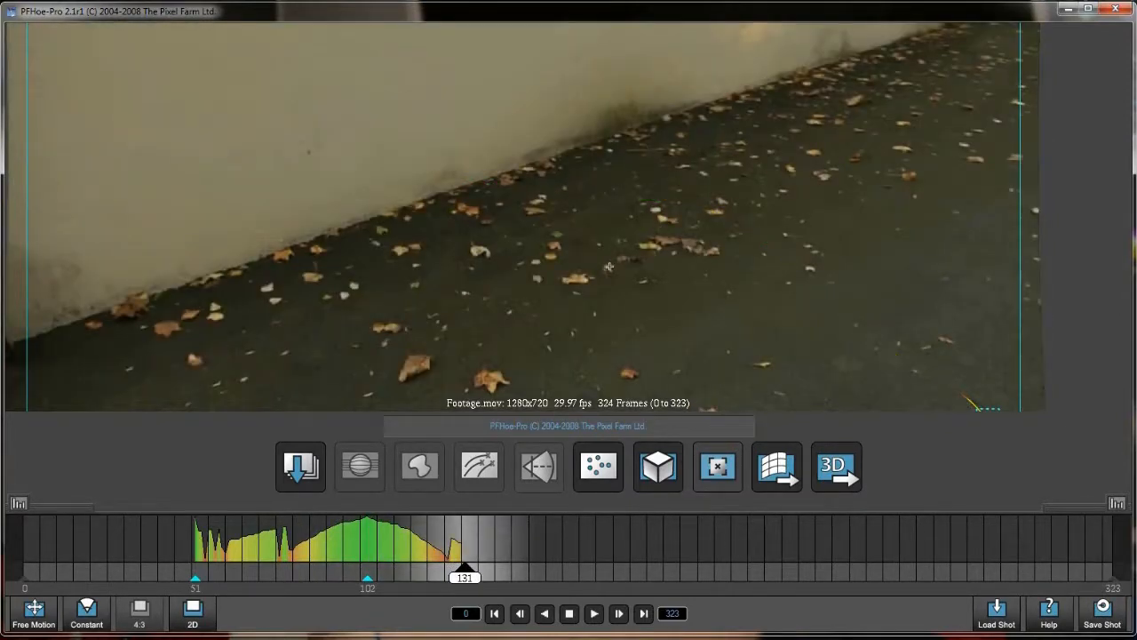
scroll(618, 259, "down", 2)
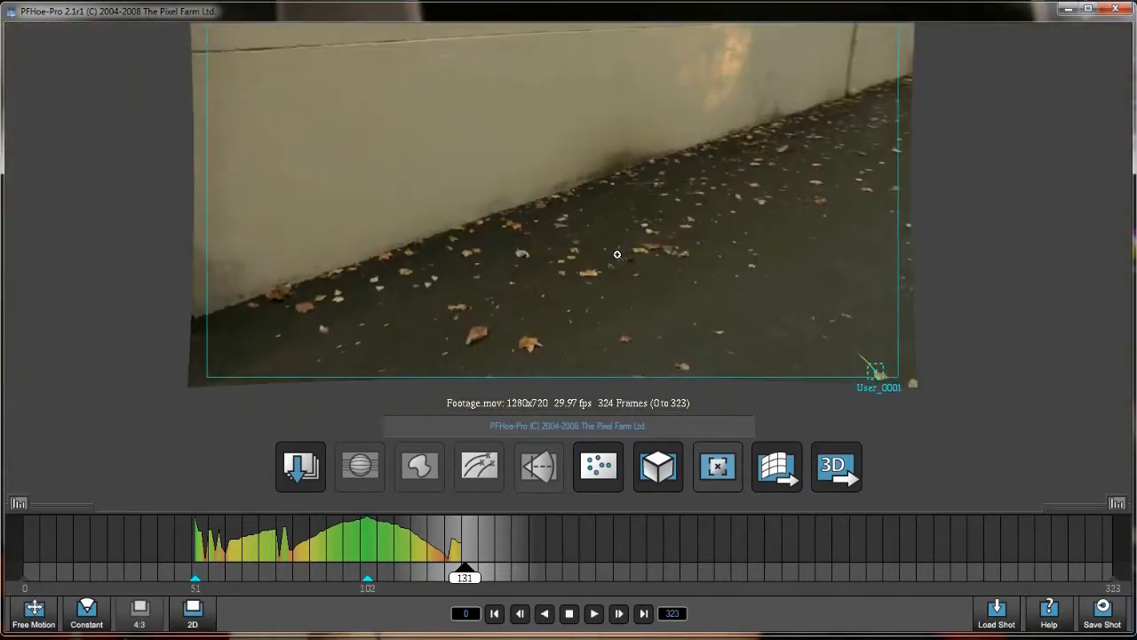
scroll(617, 255, "up", 2)
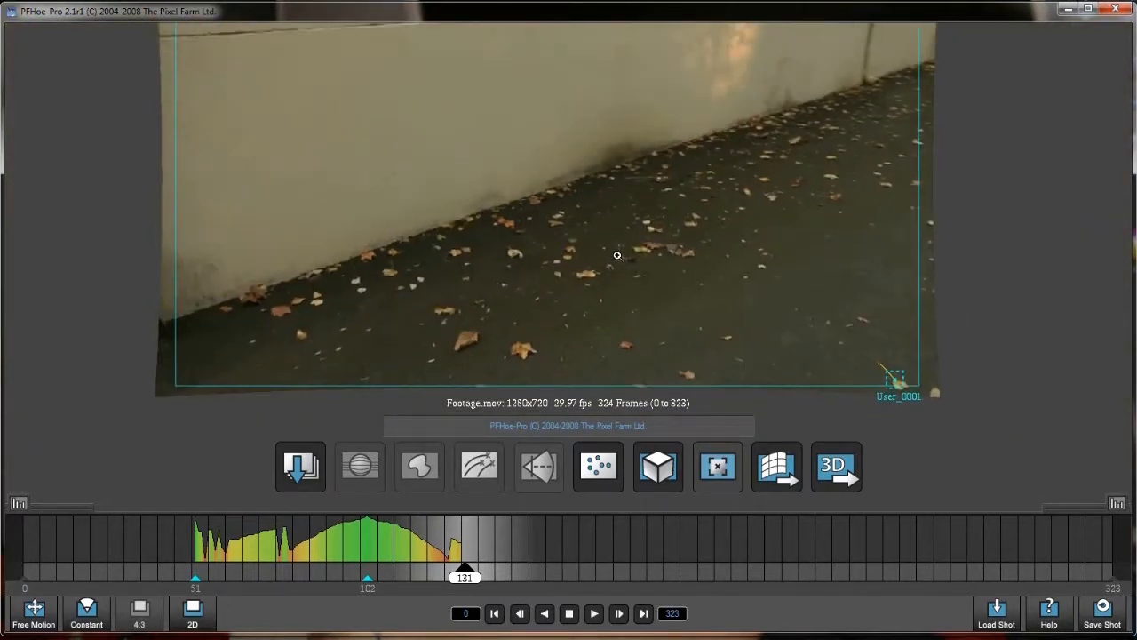
Solve the user feature at frame 88 and check its solved position on the leaf at frames 93, 96 and 68
left_click_drag(473, 581, 326, 582)
right_click(678, 215)
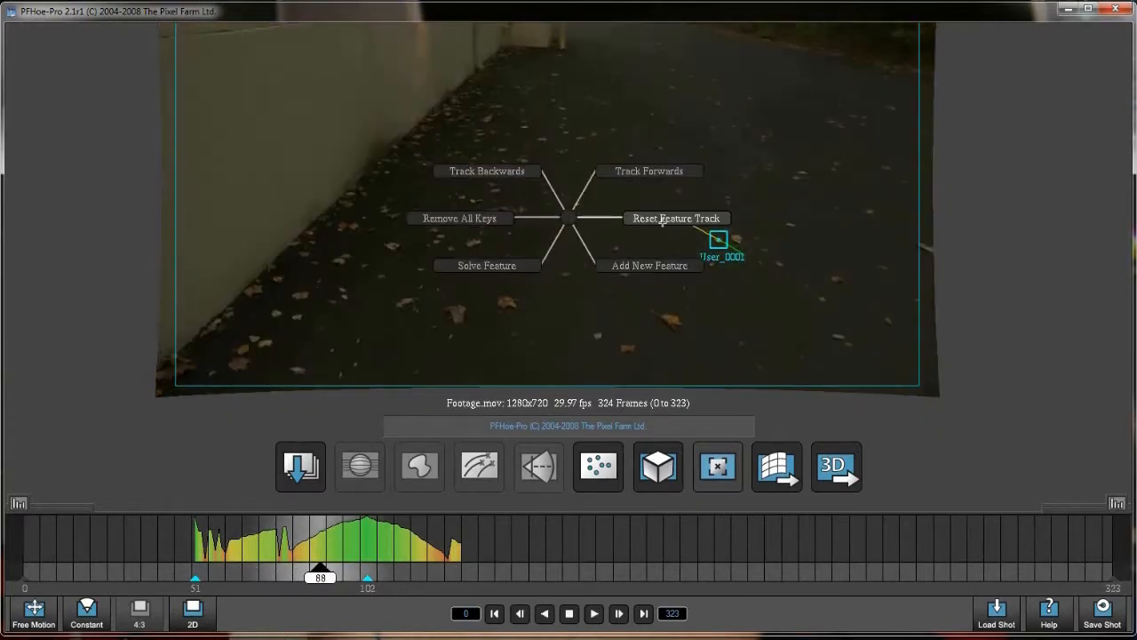
left_click(486, 266)
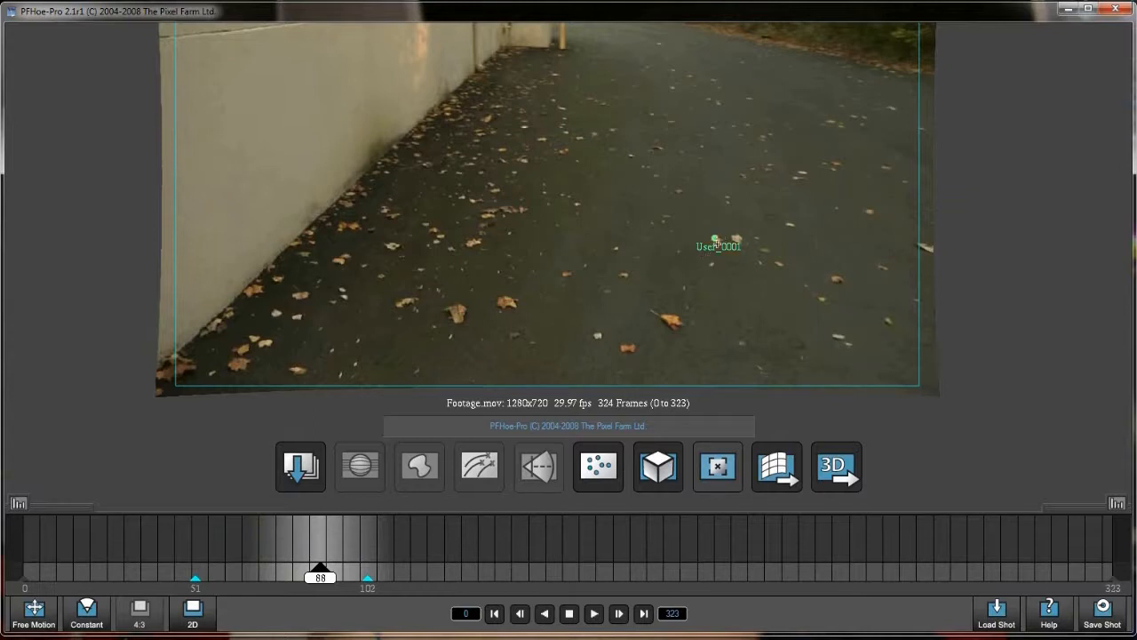
left_click_drag(320, 579, 340, 581)
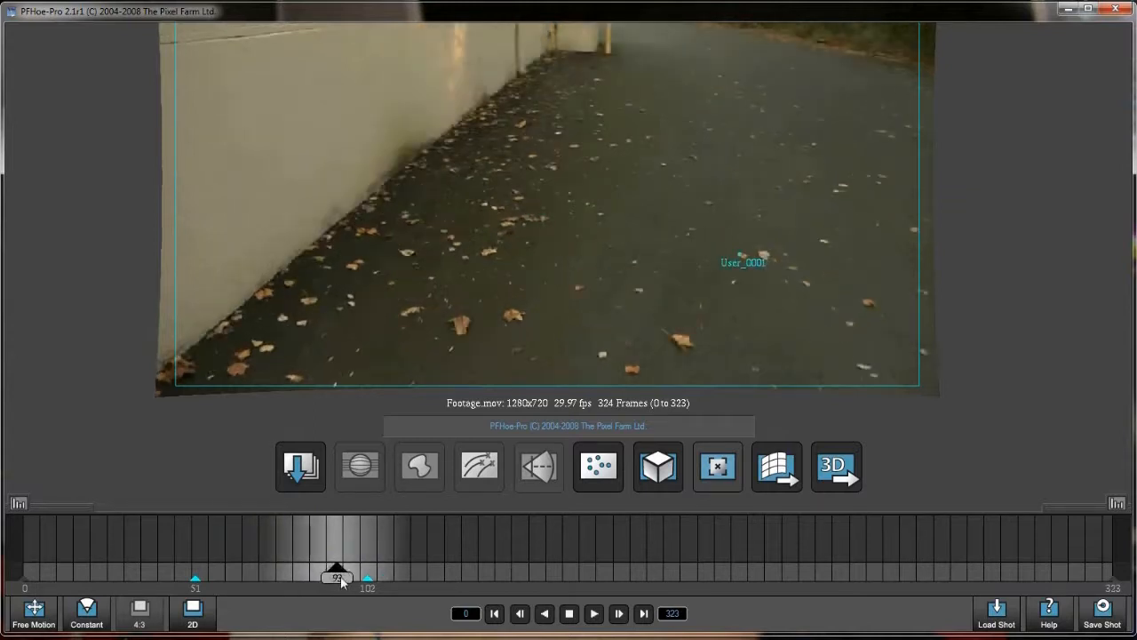
mouse_move(339, 582)
left_mouse_down()
mouse_move(246, 582)
mouse_move(351, 588)
left_mouse_up()
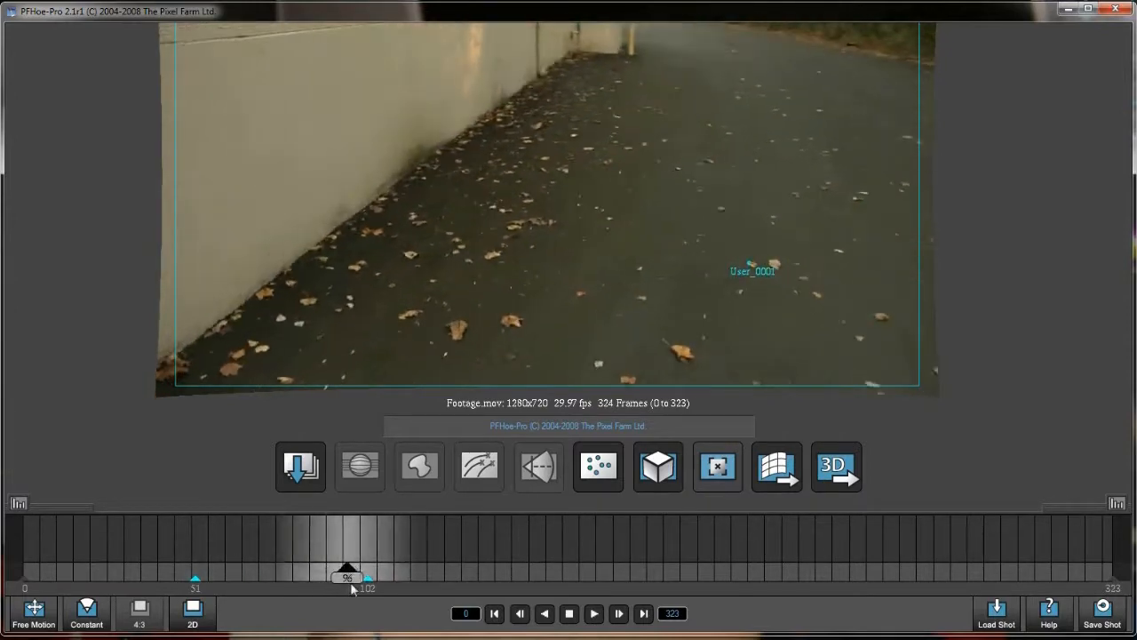
mouse_move(356, 580)
left_mouse_down()
mouse_move(366, 579)
mouse_move(256, 582)
left_mouse_up()
right_click(567, 217)
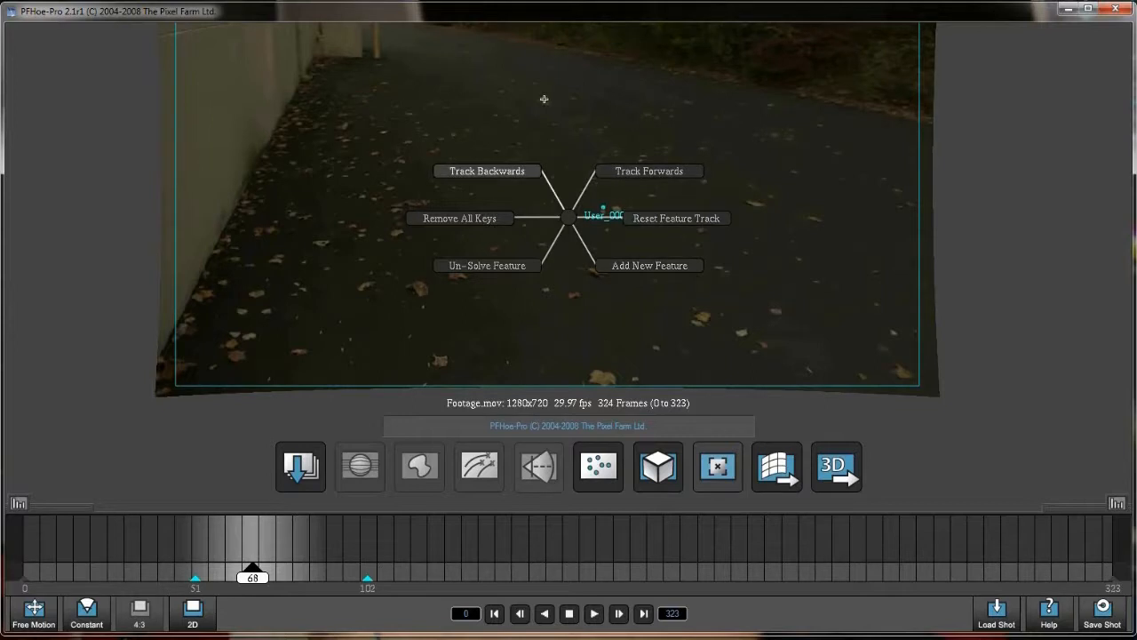
left_click(524, 419)
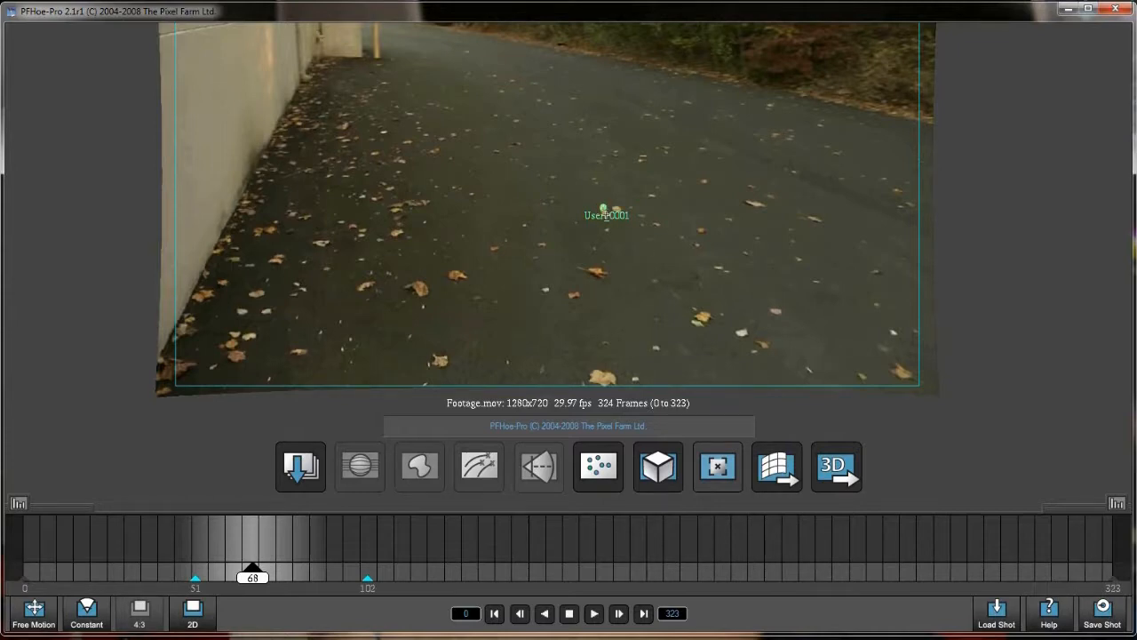
Return to the solved 3D scene, improve the camera solution and check the points and grid at frame 51
left_click(716, 468)
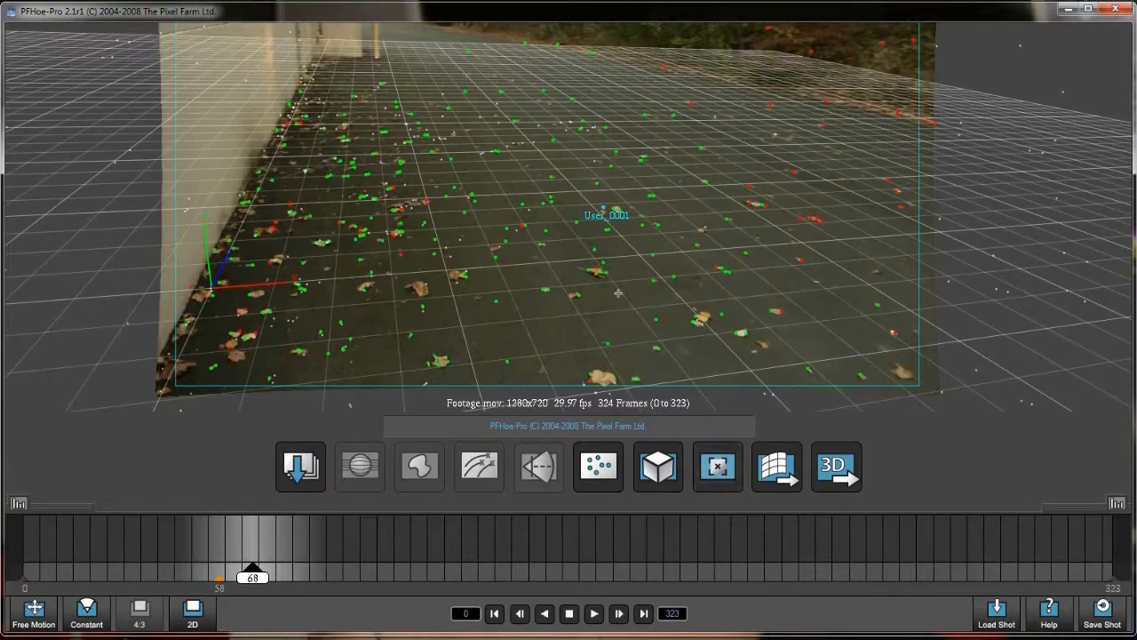
right_click(602, 239)
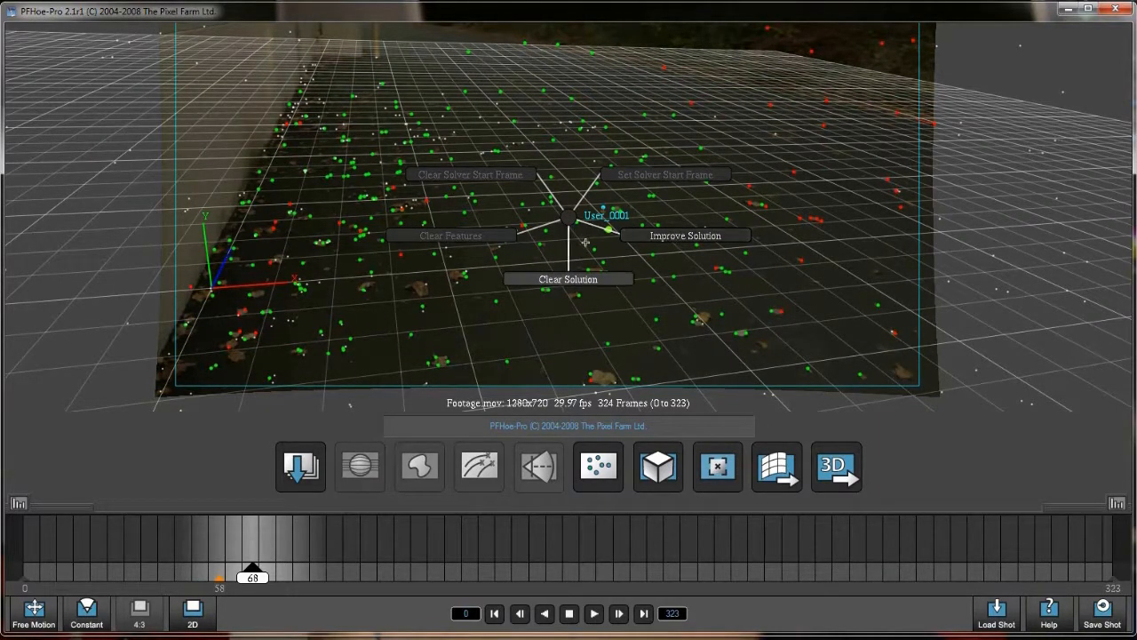
left_click(678, 237)
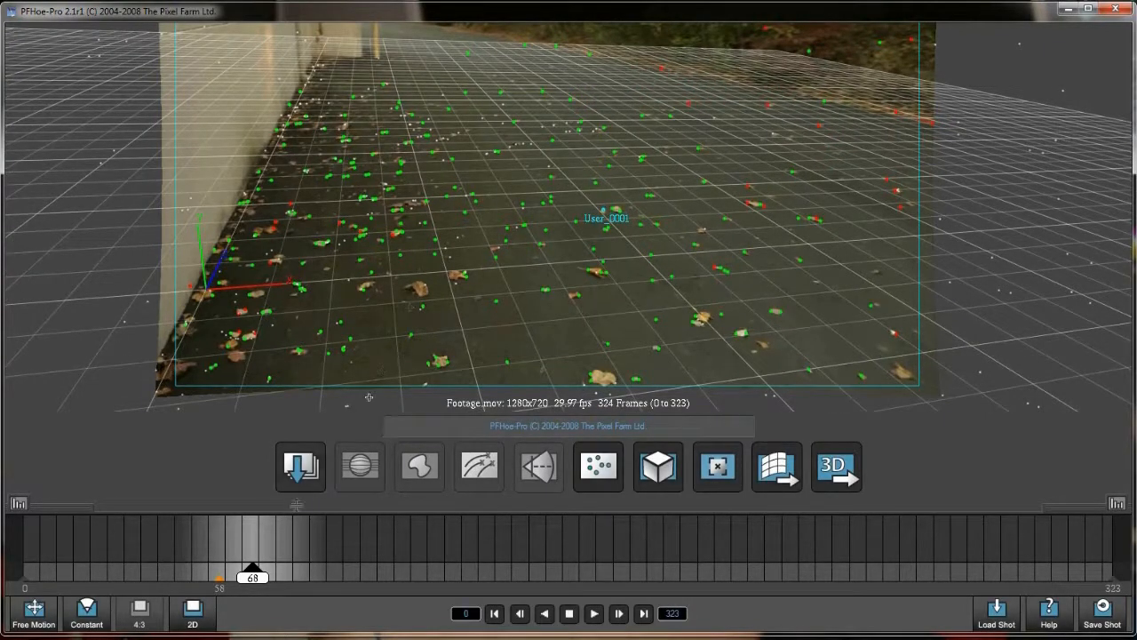
mouse_move(250, 579)
left_mouse_down()
mouse_move(179, 578)
mouse_move(196, 578)
left_mouse_up()
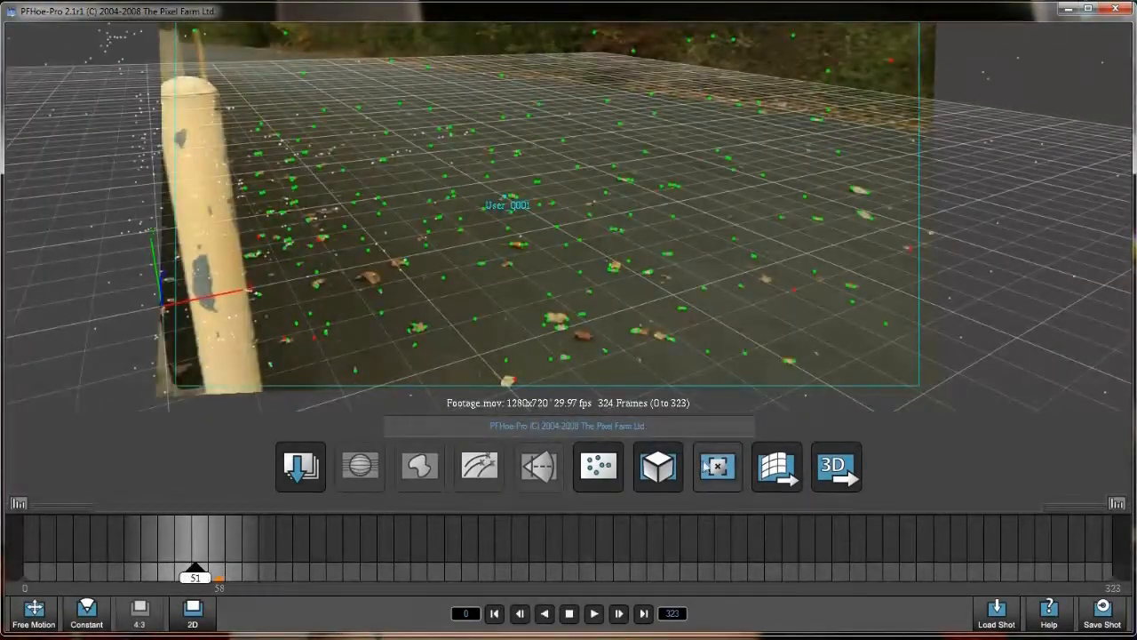
Compare the plain footage with the solved scene at frame 51, and check the grid and points at frames 198 and 255
left_click(698, 471)
left_click(671, 478)
left_click(671, 478)
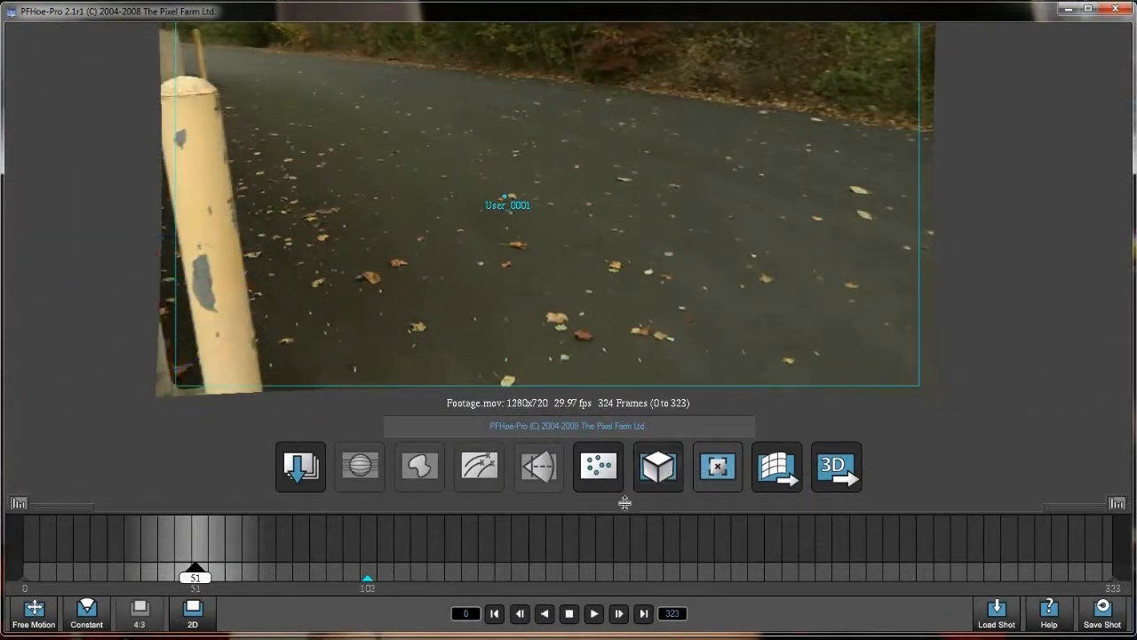
left_click(721, 474)
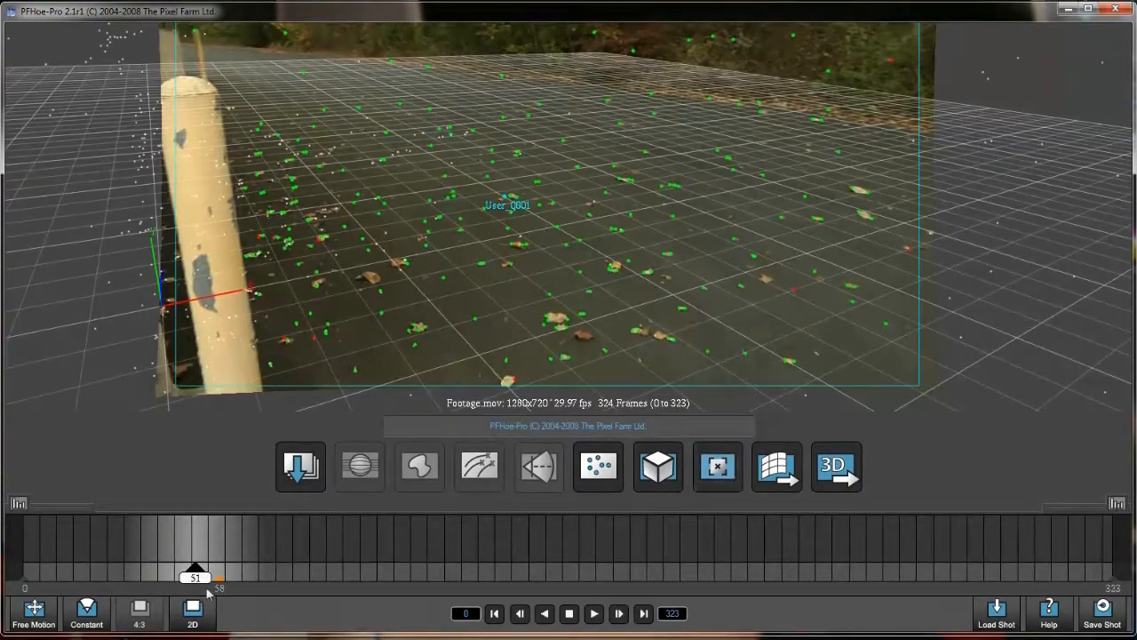
mouse_move(194, 582)
left_mouse_down()
mouse_move(140, 578)
mouse_move(364, 577)
mouse_move(680, 605)
mouse_move(755, 597)
mouse_move(694, 597)
left_mouse_up()
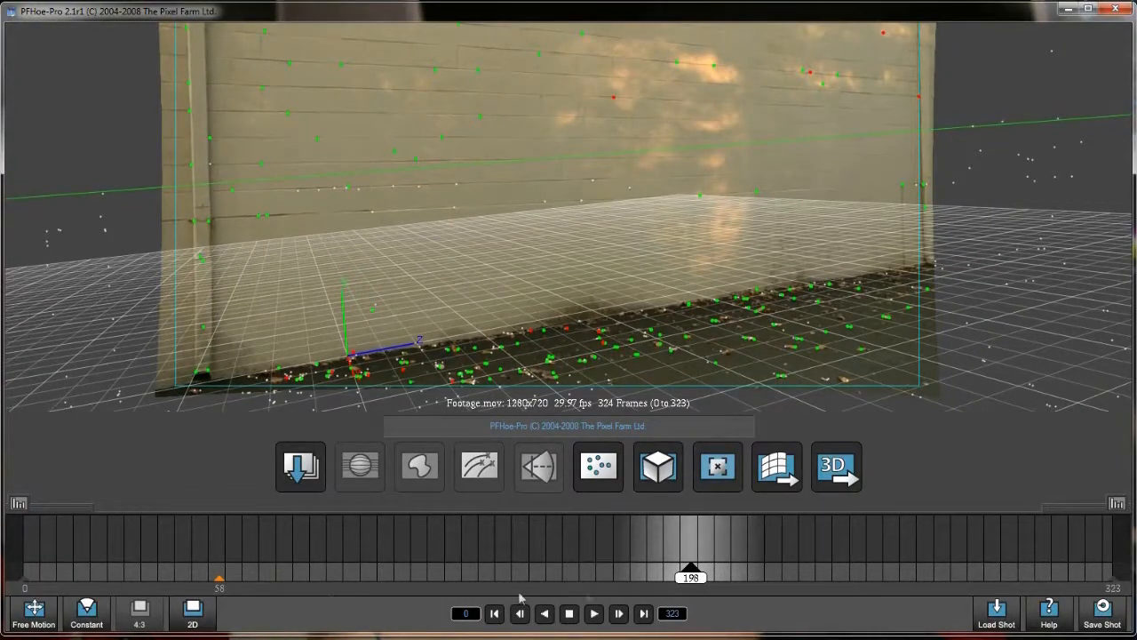
left_click_drag(680, 585, 889, 576)
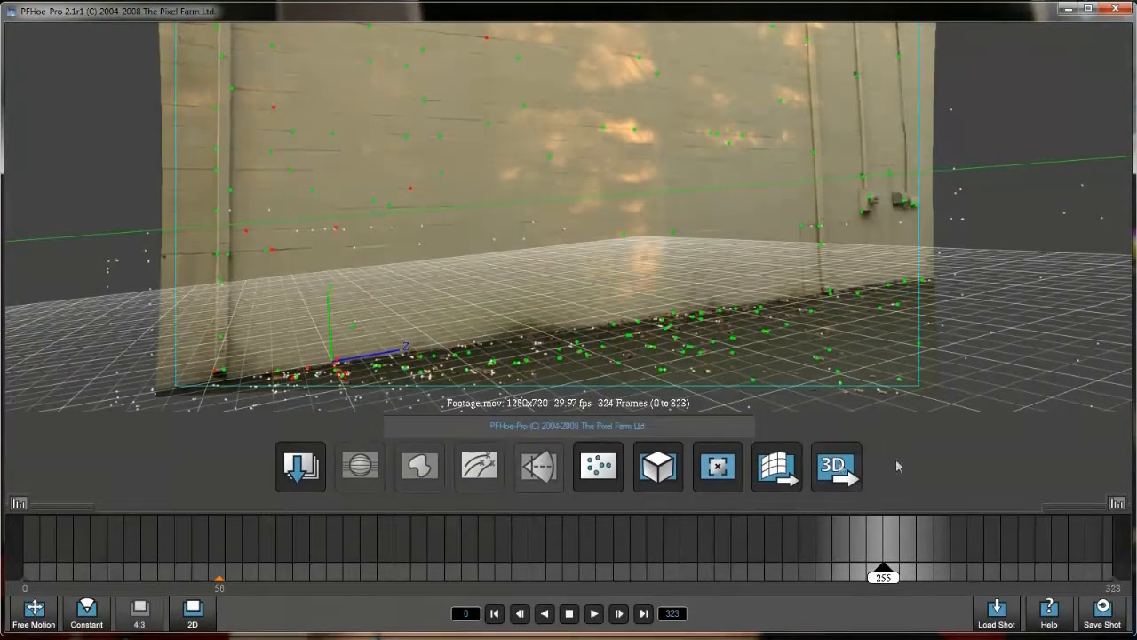
Save the shot as project file.pfh in the 3d Motion Tracking folder, overwriting the existing file
left_click(1100, 615)
left_click(494, 381)
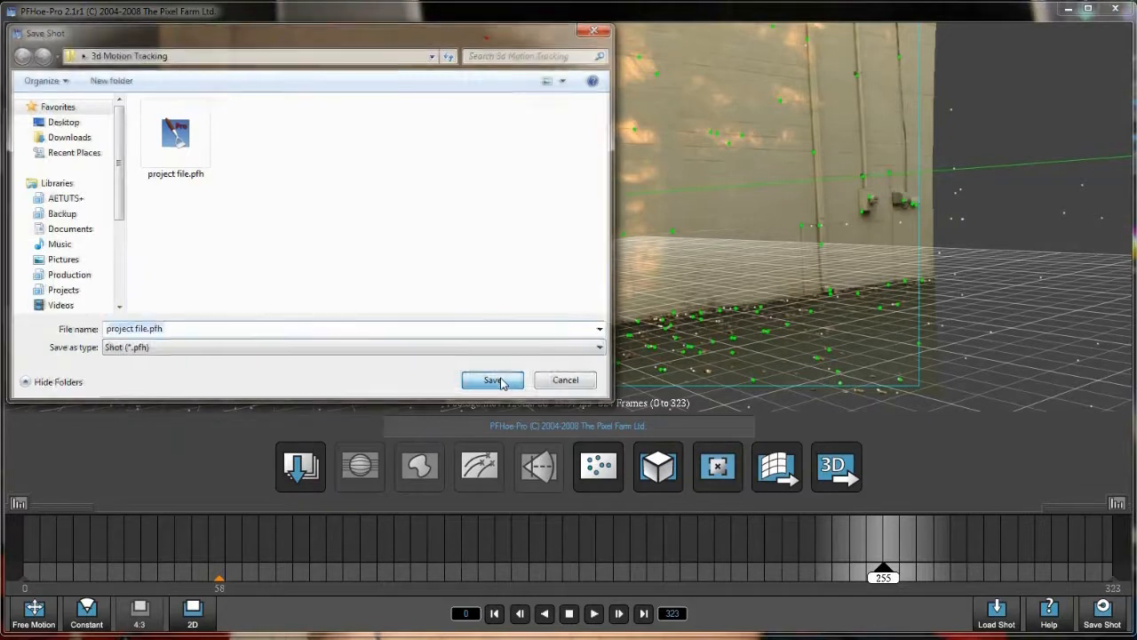
left_click(530, 336)
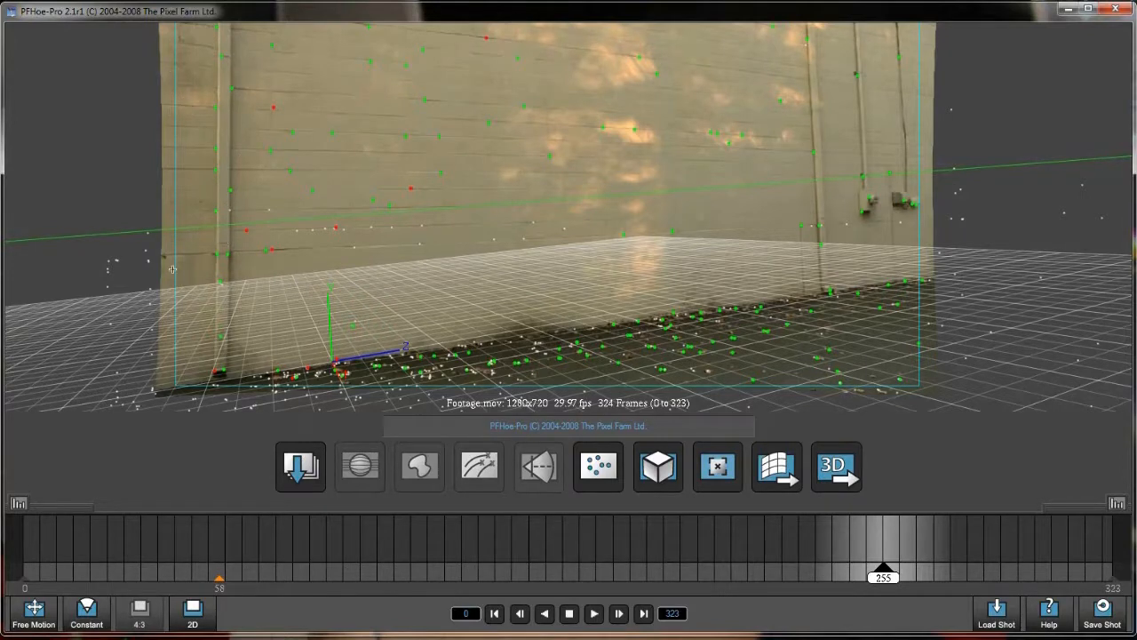
Examine the camera path and points around the solved 3D scene while playing the shot, and return to the 2D view at frame 174
left_click(194, 613)
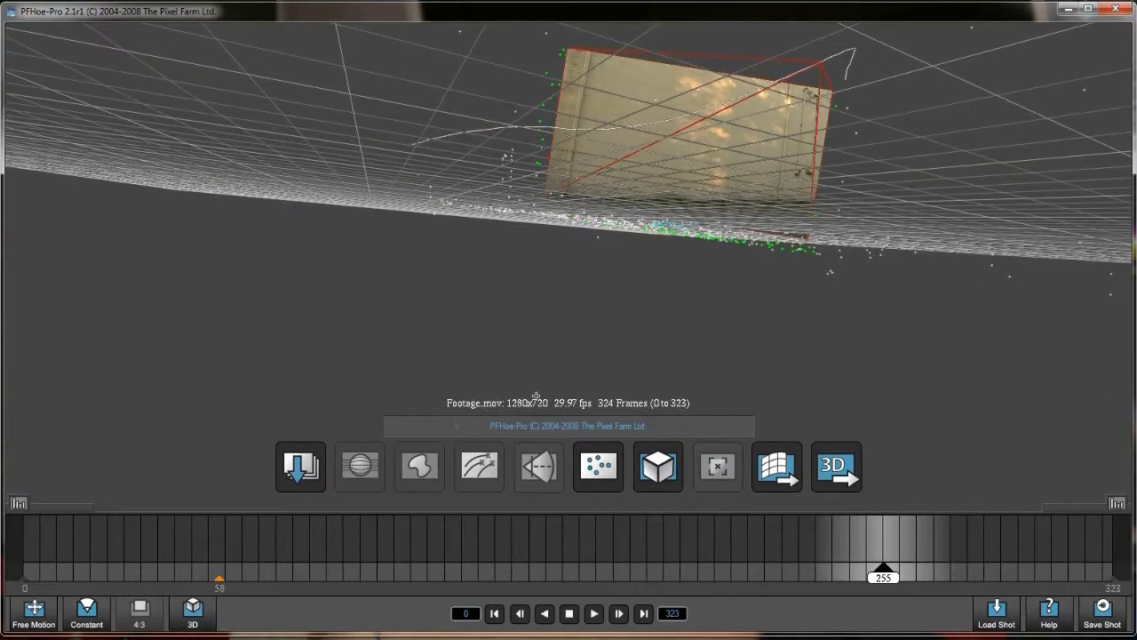
left_click_drag(582, 296, 506, 266)
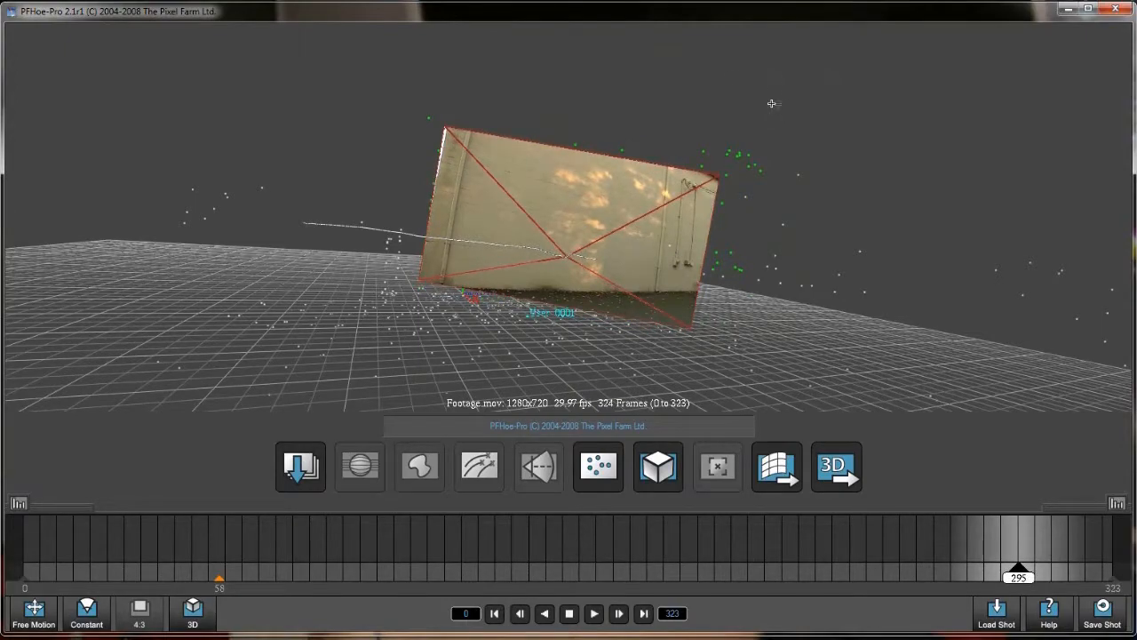
left_click_drag(751, 98, 503, 223)
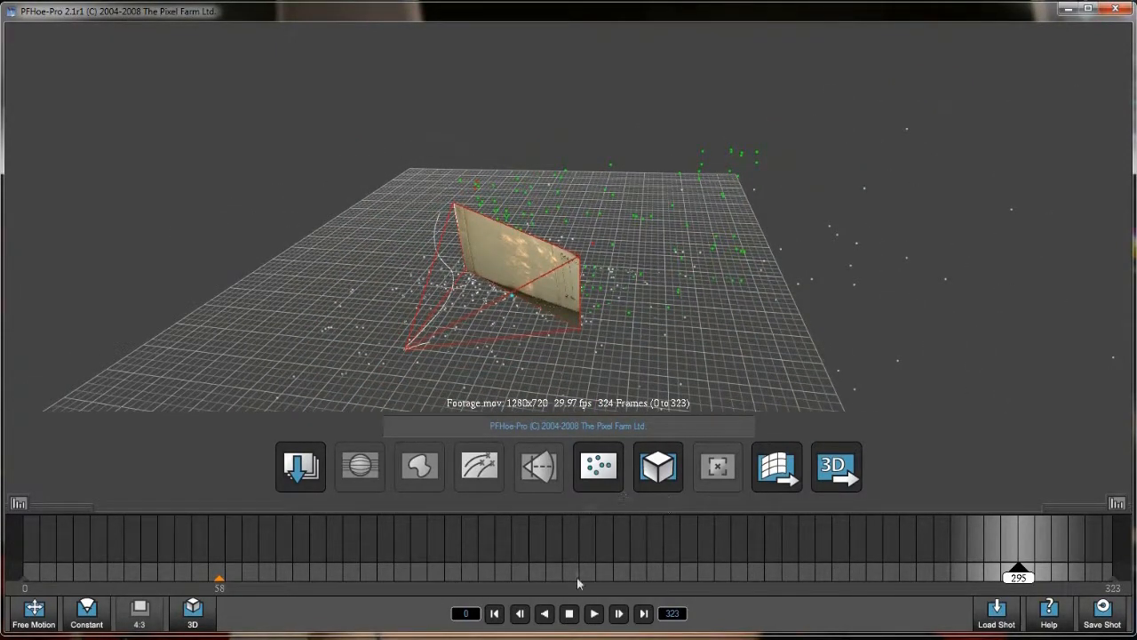
left_click(592, 616)
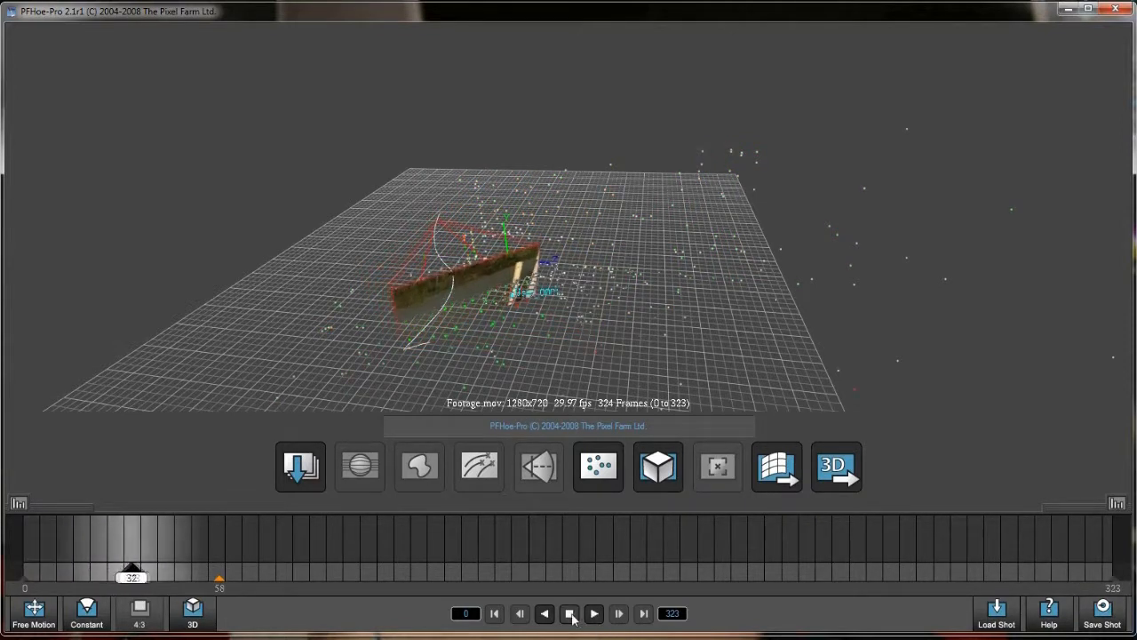
left_click_drag(144, 580, 449, 578)
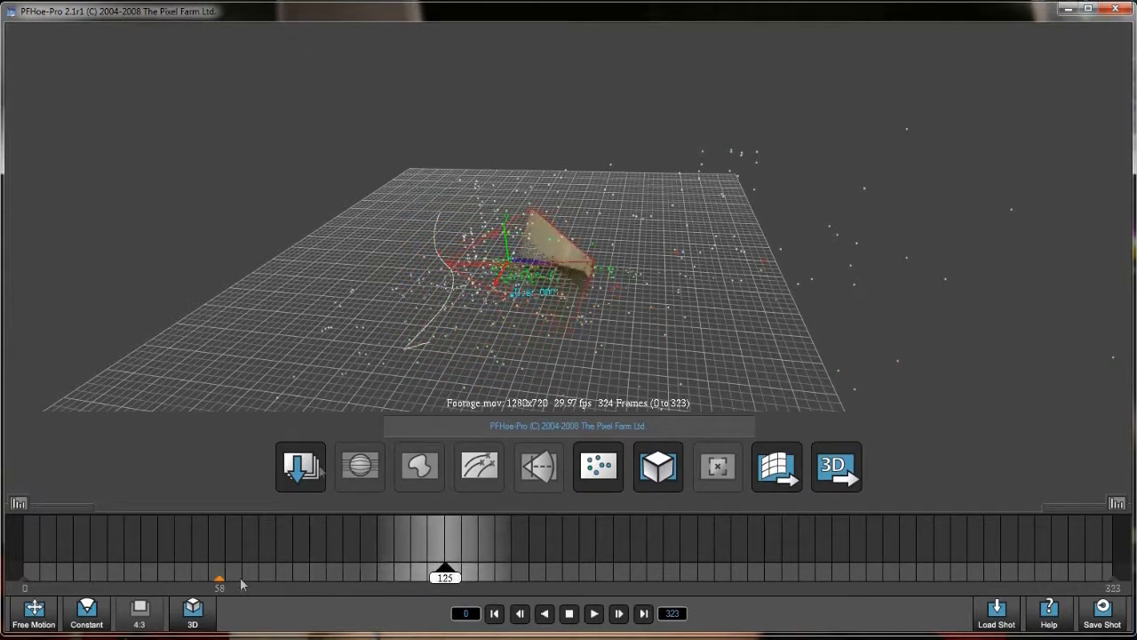
left_click_drag(471, 286, 524, 320)
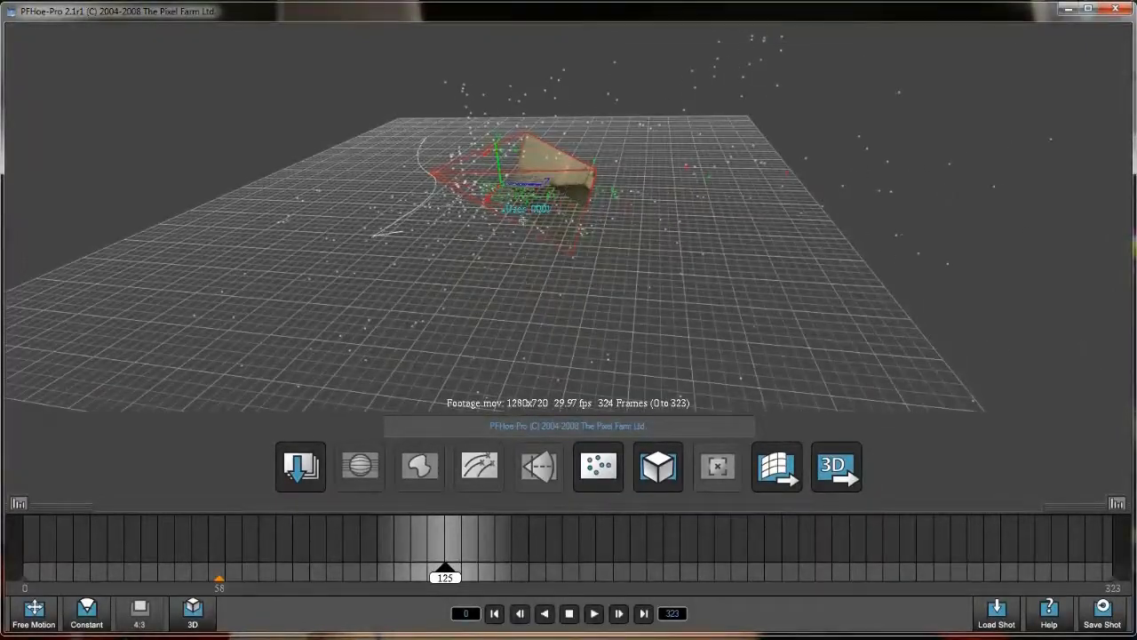
left_click_drag(313, 138, 436, 126)
left_click(193, 612)
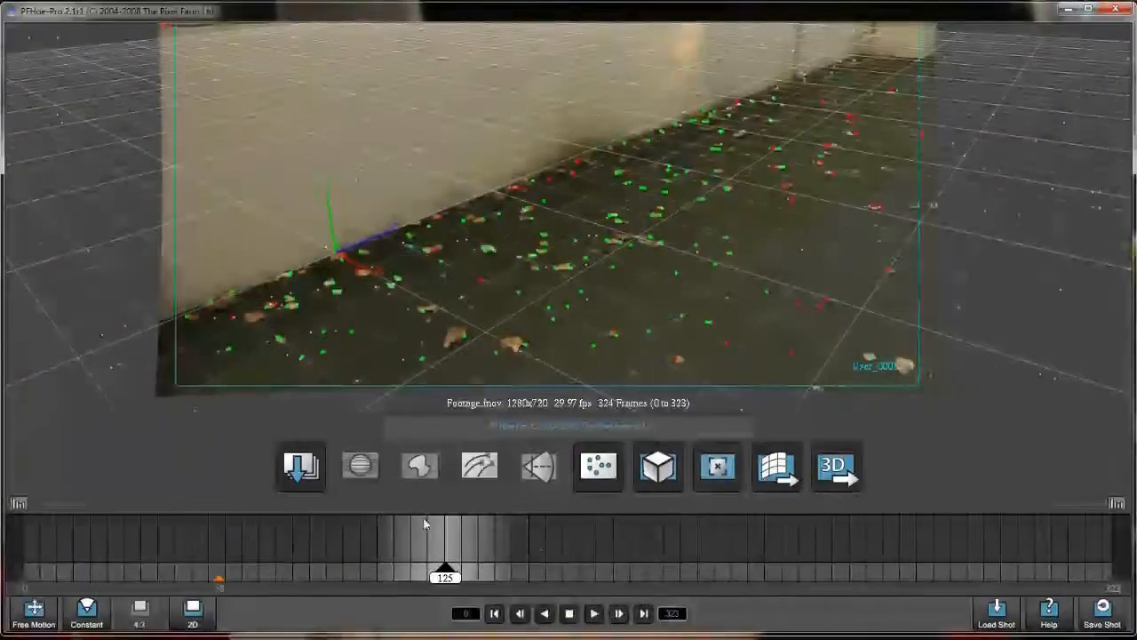
left_click_drag(446, 578, 609, 576)
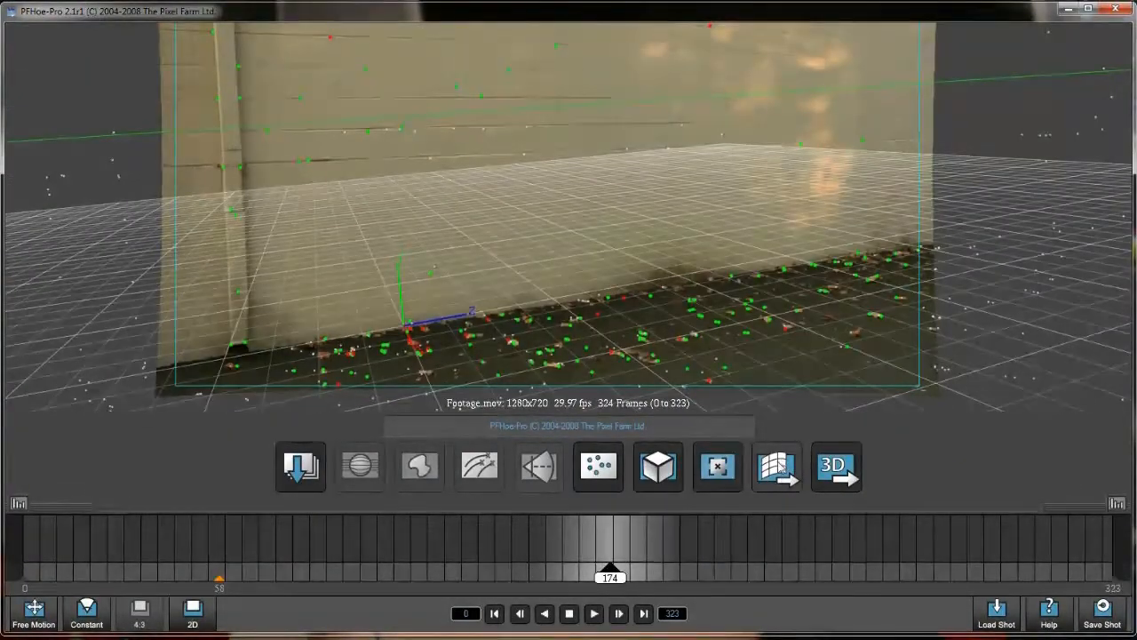
Start a movie export and choose the 3d Motion Tracking folder on the desktop as its destination
left_click(778, 473)
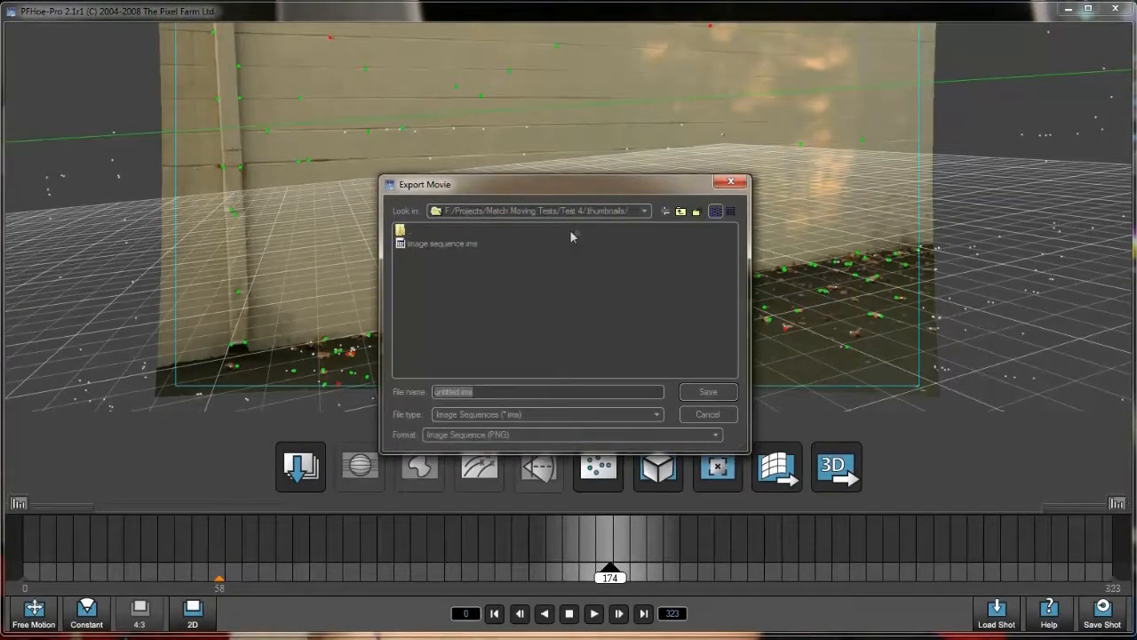
left_click(720, 412)
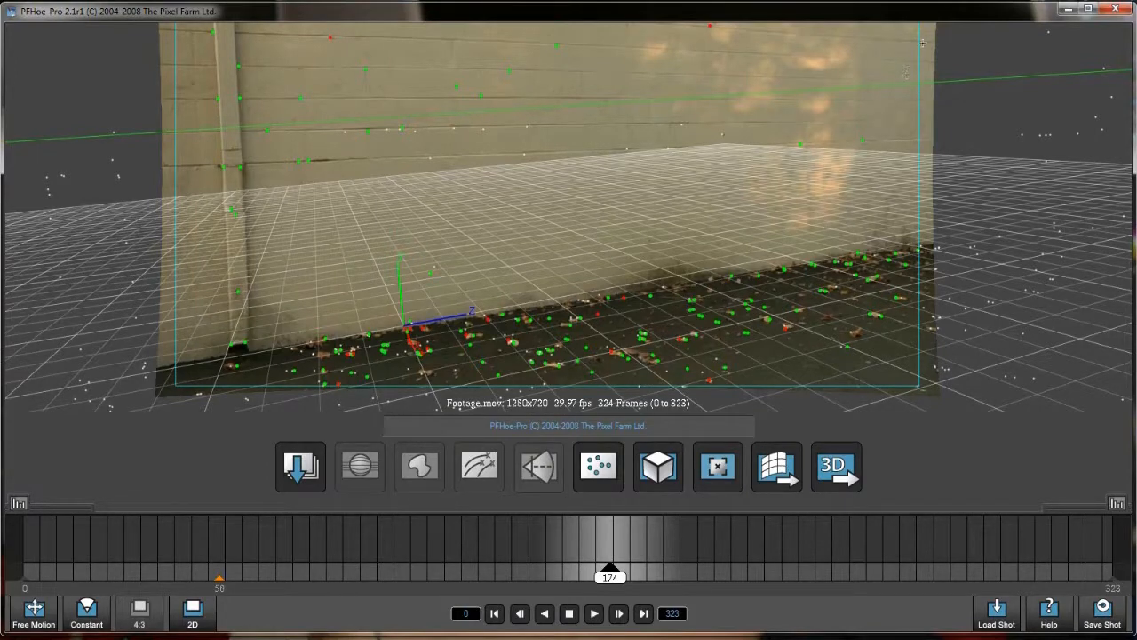
left_click(778, 469)
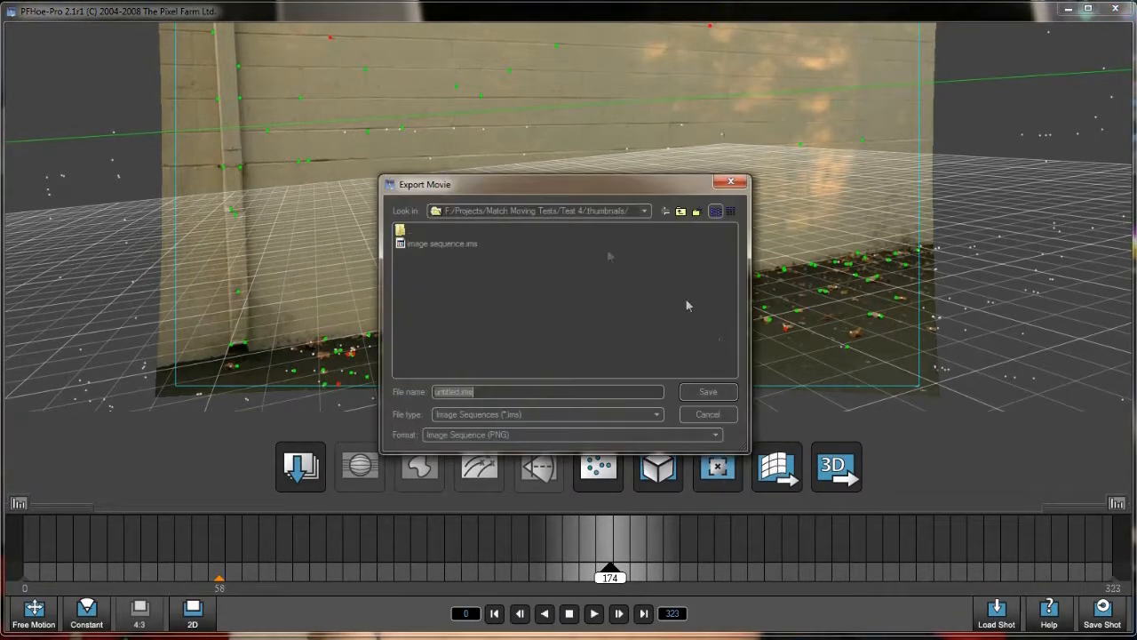
left_click(645, 211)
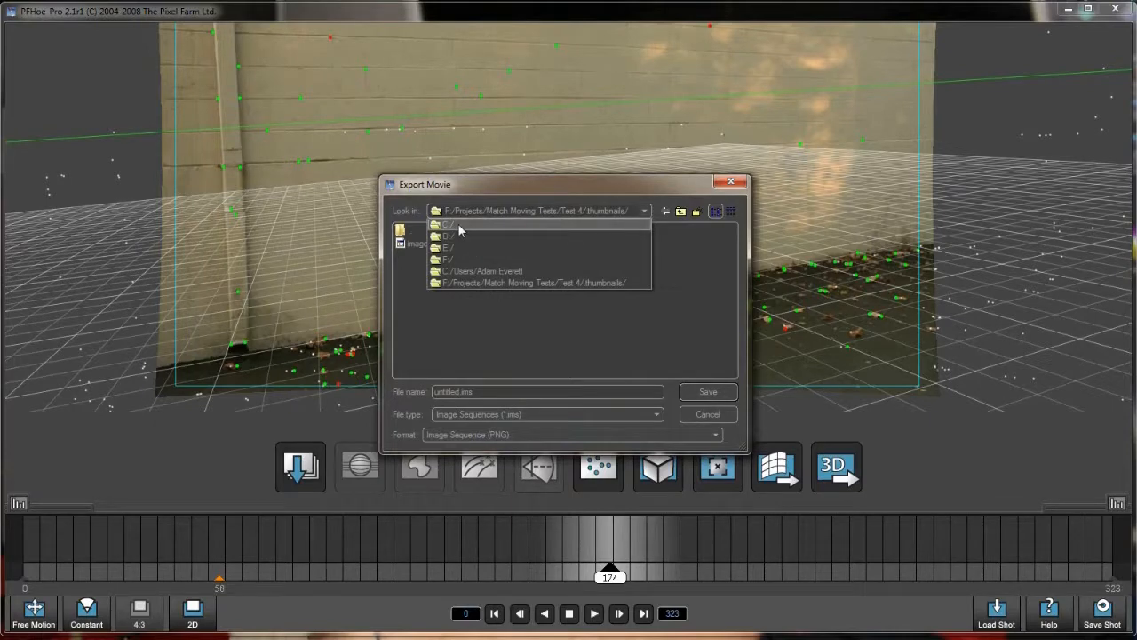
left_click(471, 270)
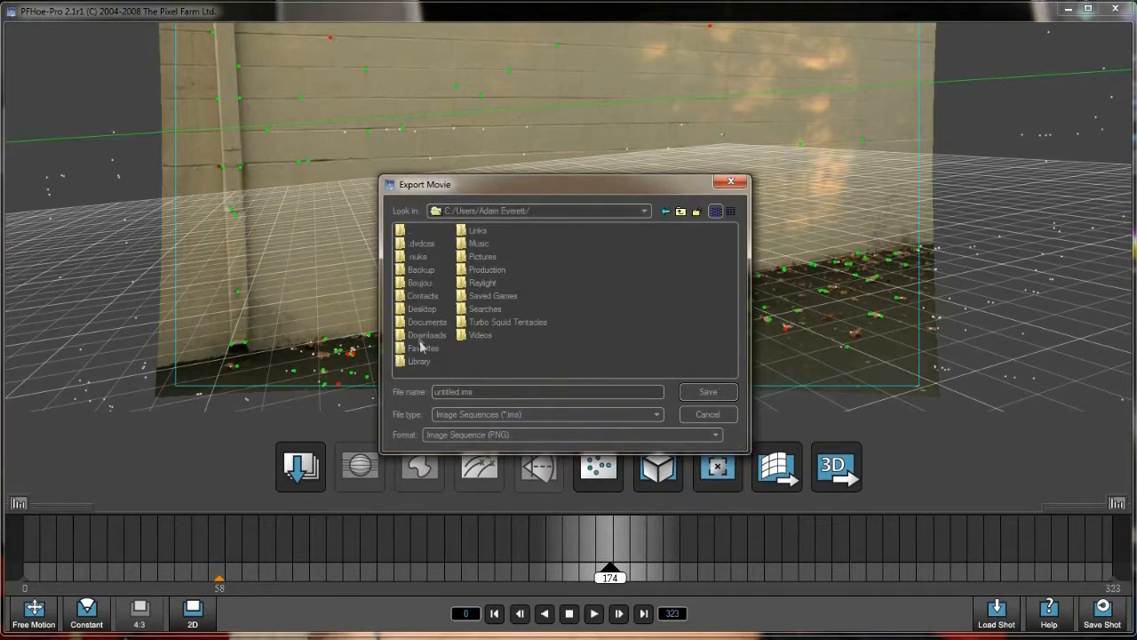
double_click(424, 311)
double_click(431, 256)
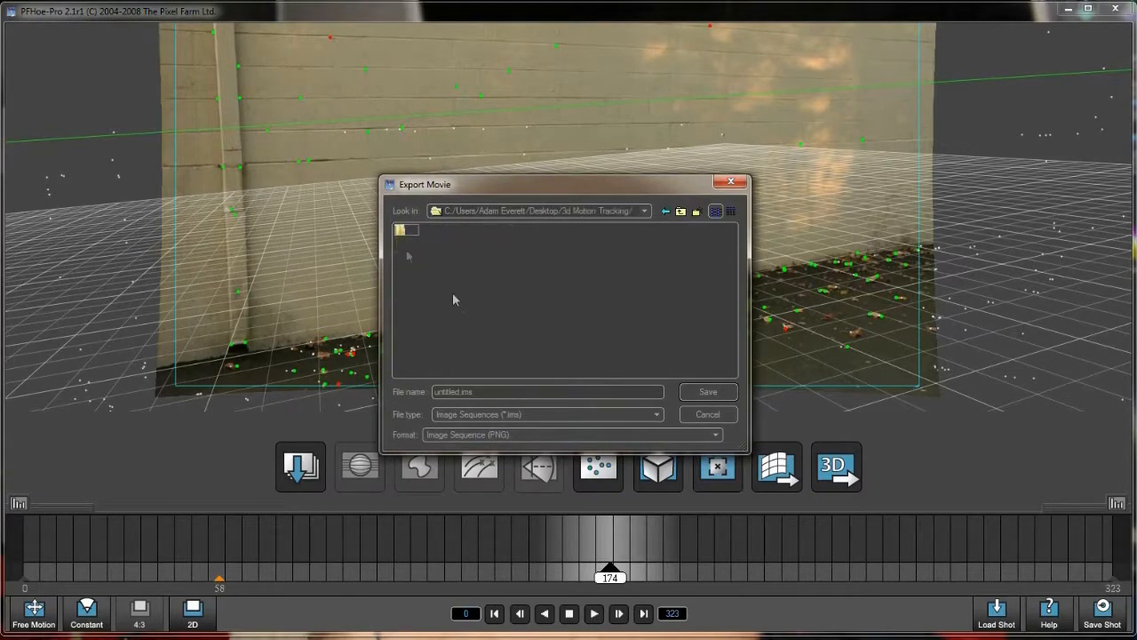
Name the exported movie sequence, set its file type to QuickTime Movies and save it
left_click(699, 436)
left_click(686, 435)
left_click_drag(505, 389, 301, 390)
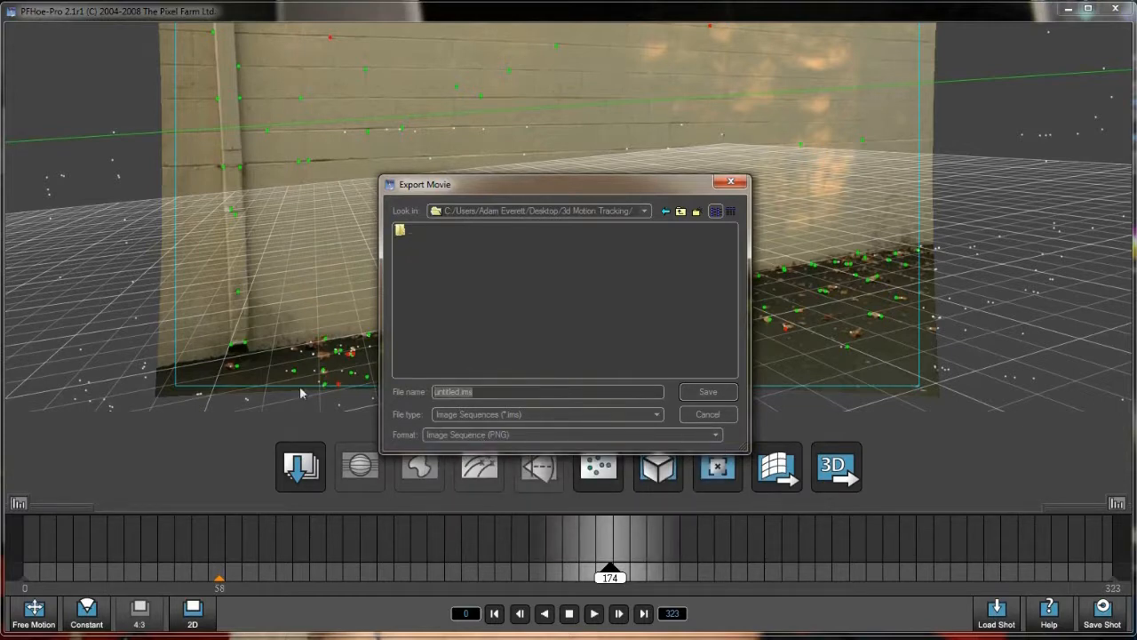
type("sequence")
left_click(658, 416)
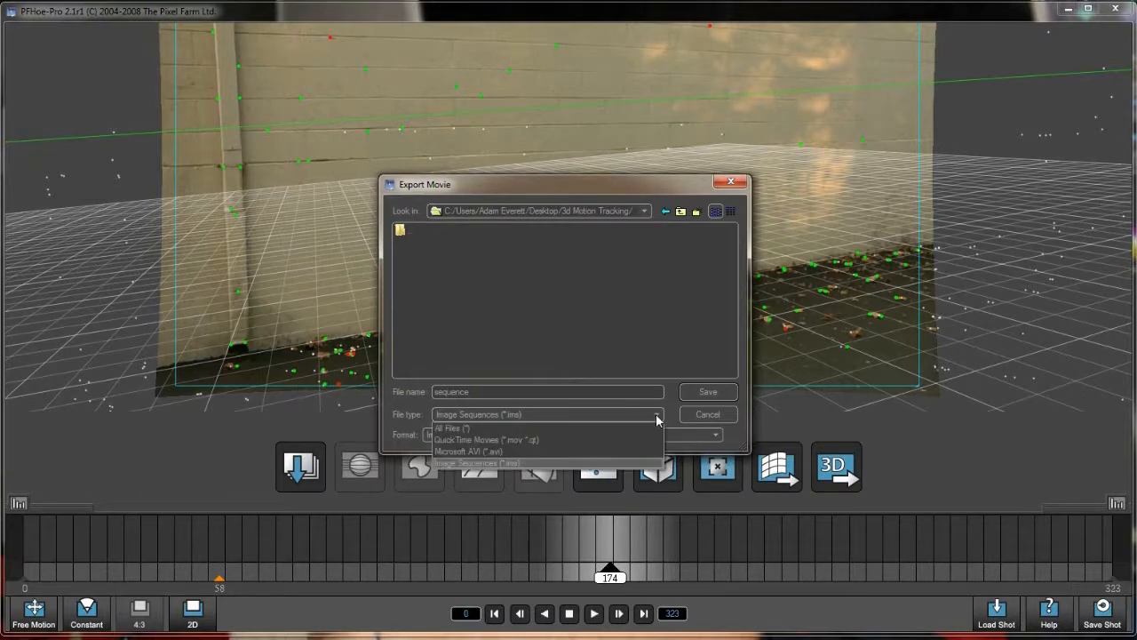
left_click(500, 441)
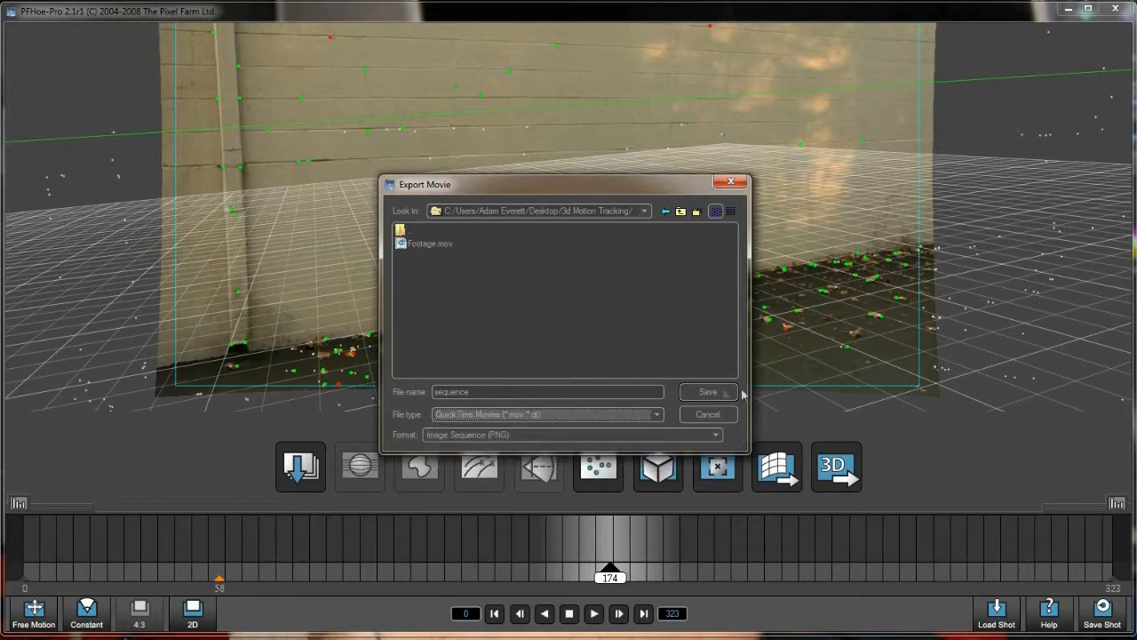
left_click(709, 393)
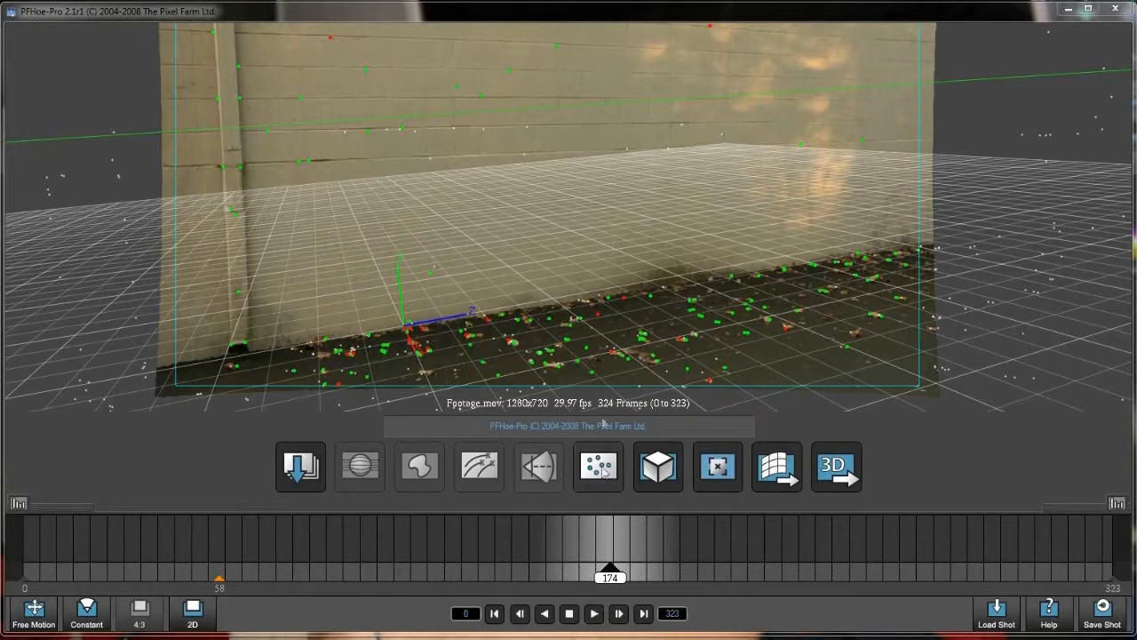
Tilt the solved scene slightly so the ground grid follows the pavement, and check the fit at frame 205
left_click(657, 466)
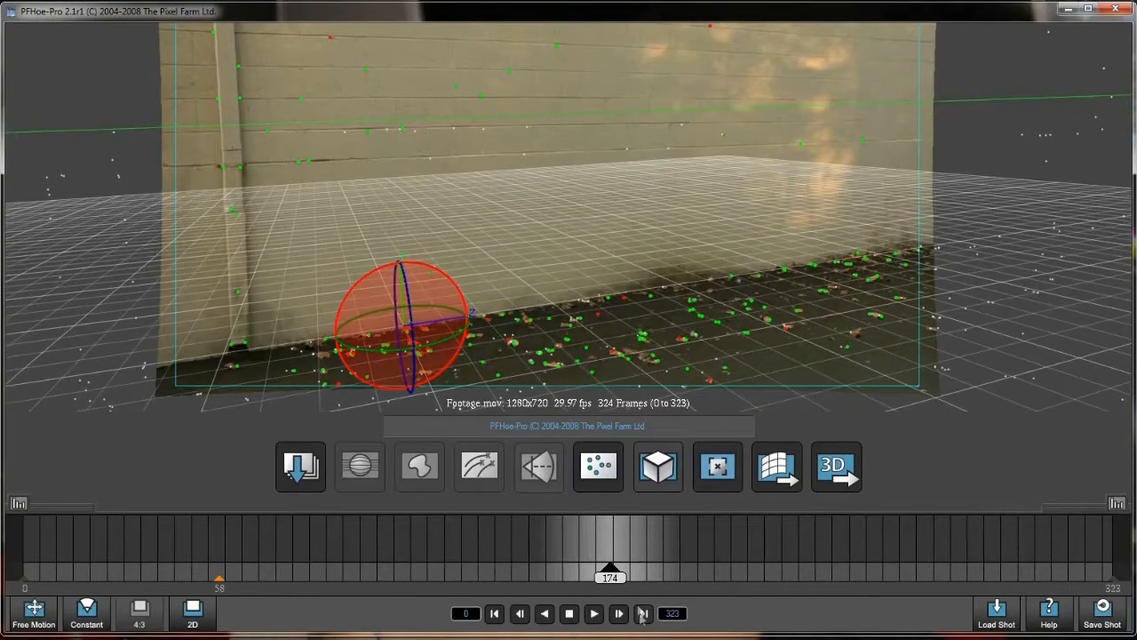
left_click_drag(612, 579, 715, 576)
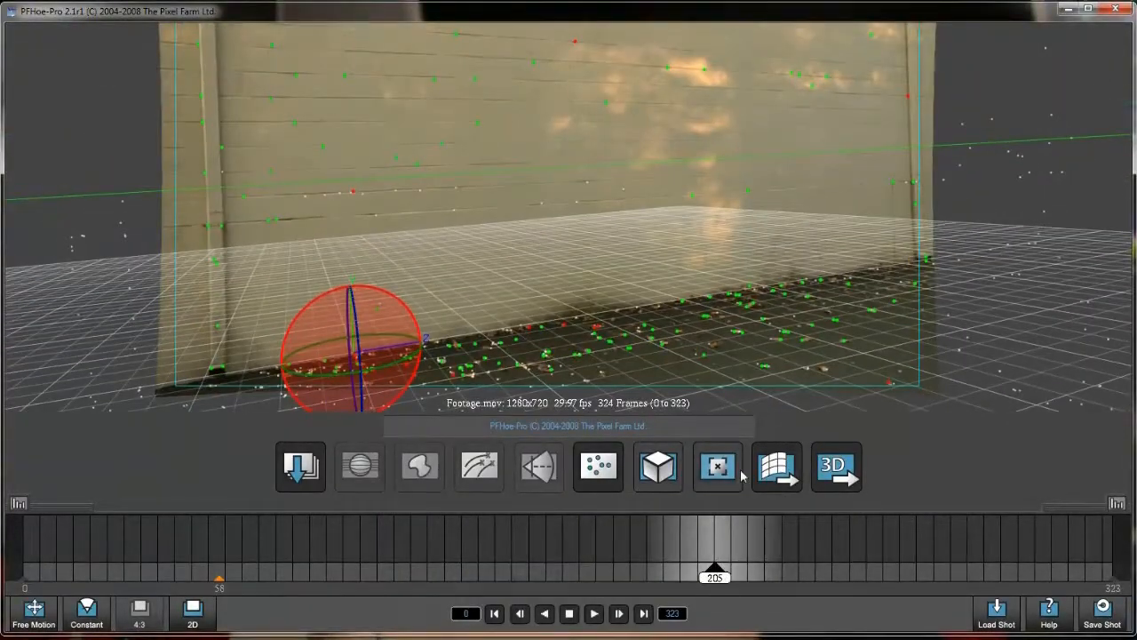
left_click(456, 286)
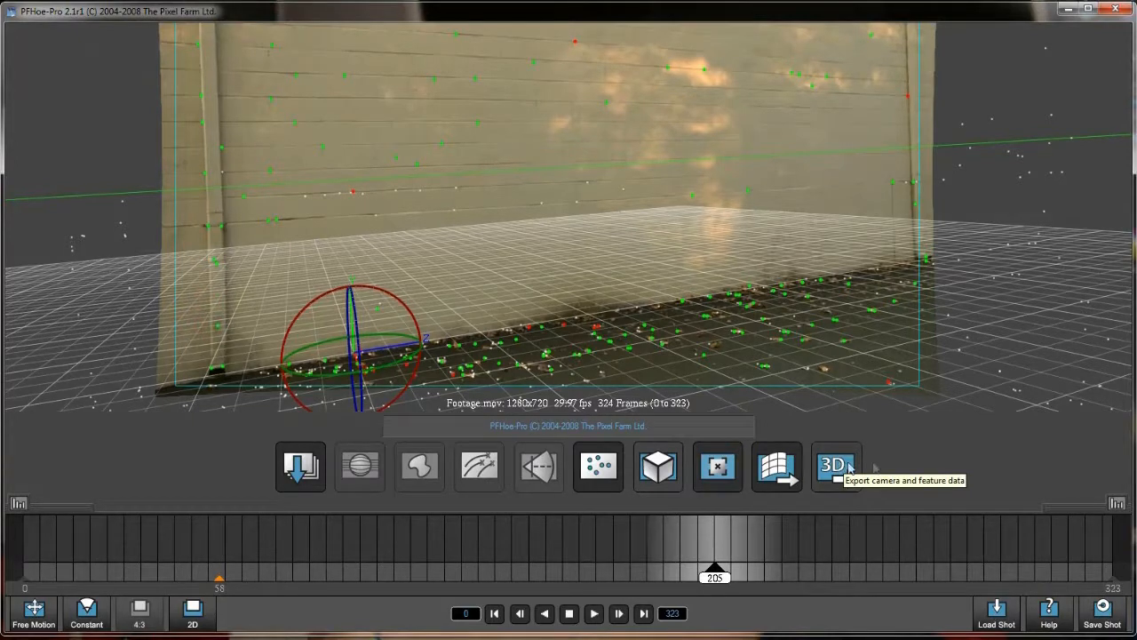
Save the reoriented shot over the existing project file.pfh
left_click(1100, 611)
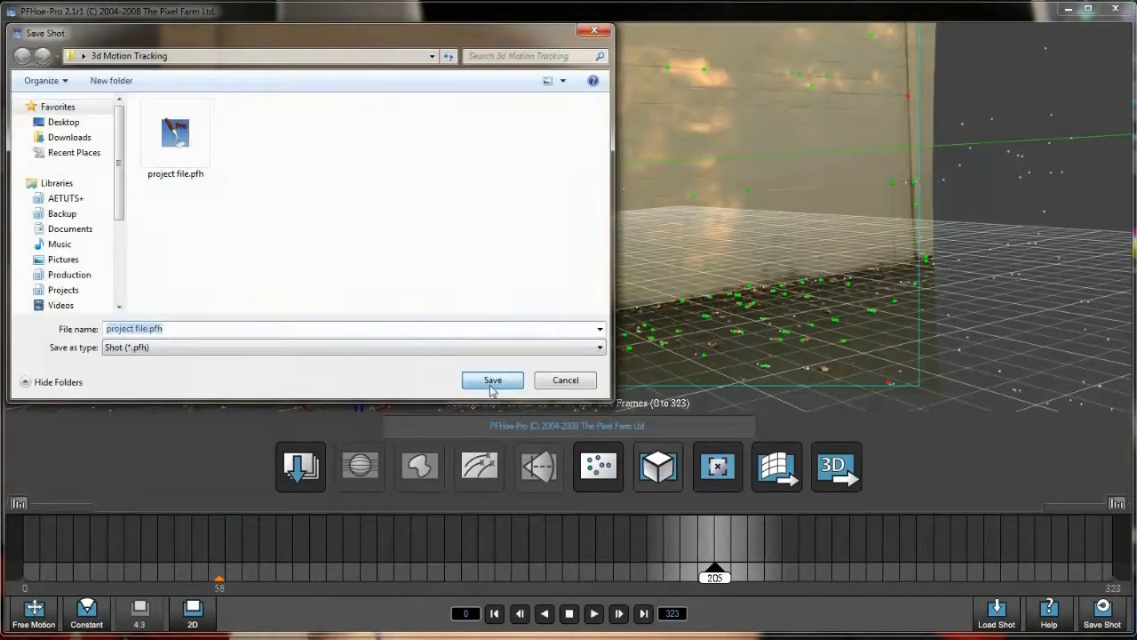
left_click(492, 380)
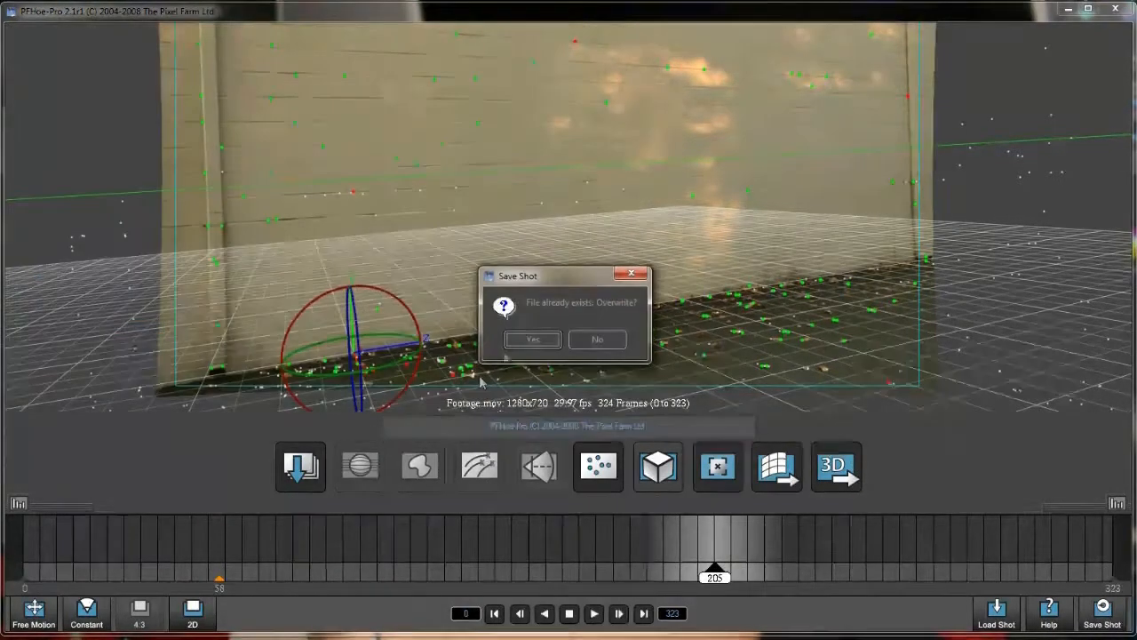
left_click(523, 335)
Start a camera export in 3DS Max Script format and choose the 3d Motion Tracking folder on the desktop as its destination
left_click(837, 469)
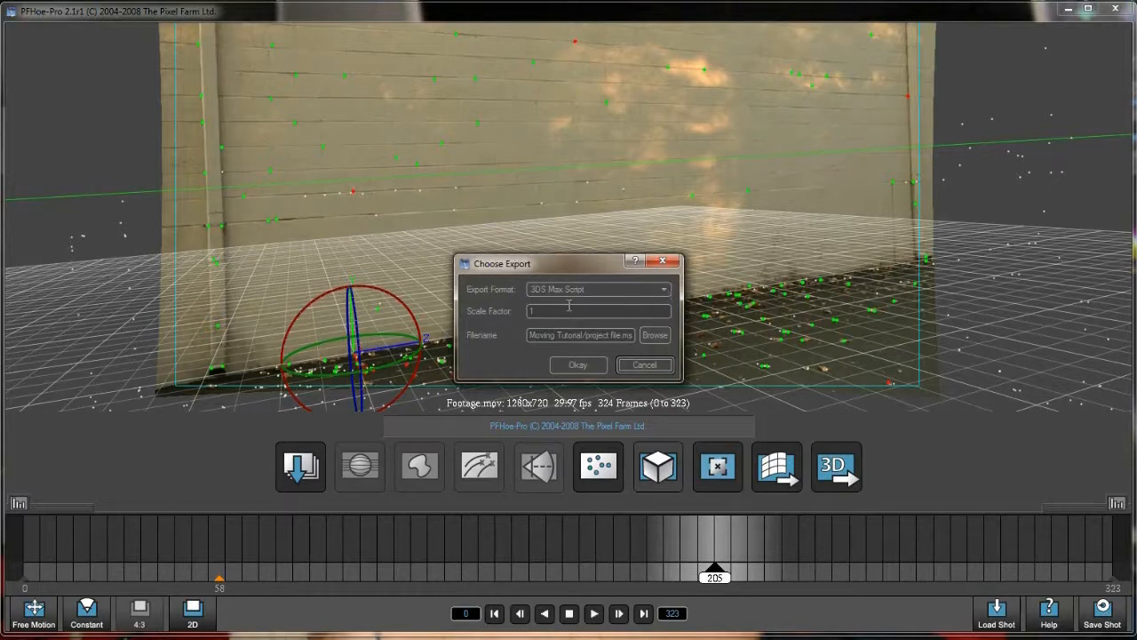
left_click(658, 342)
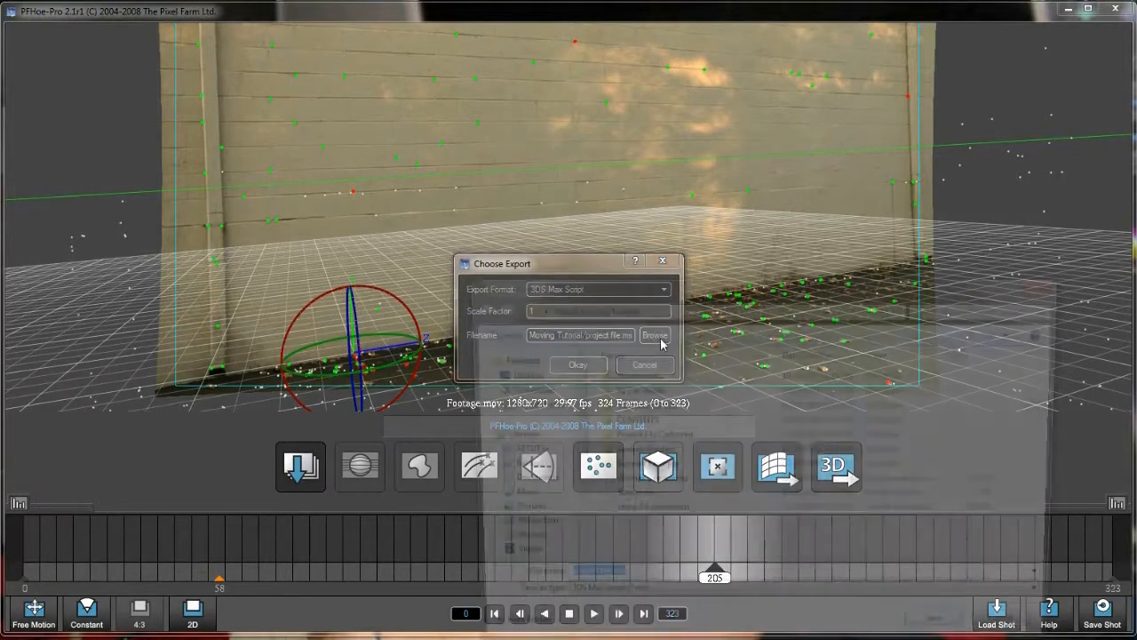
left_click(534, 308)
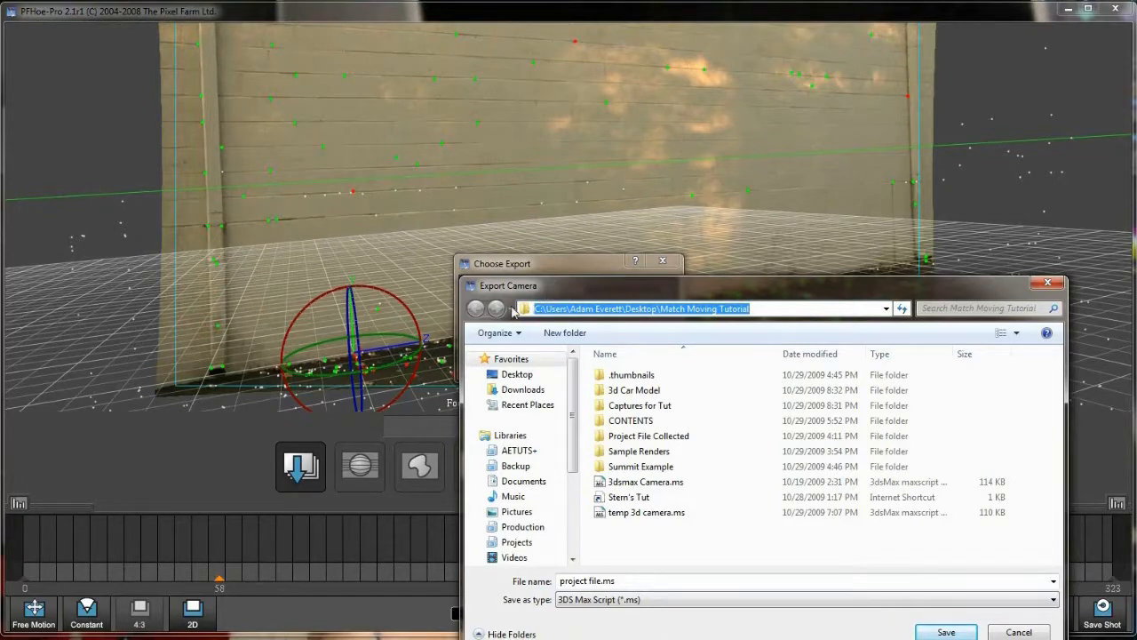
left_click(886, 309)
left_click(886, 308)
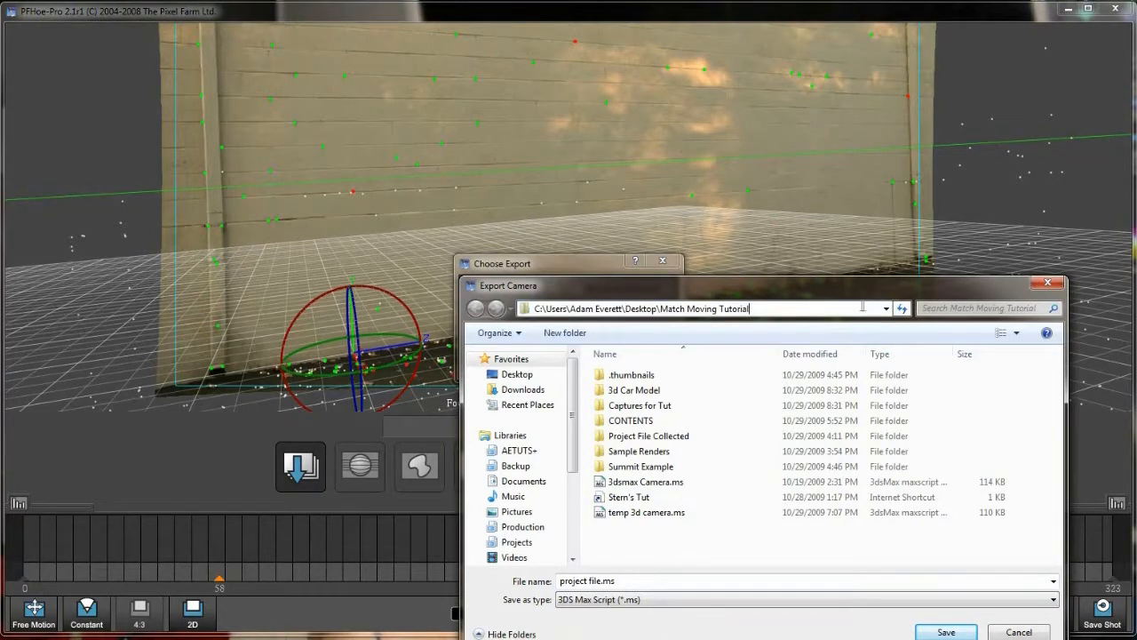
left_click(517, 374)
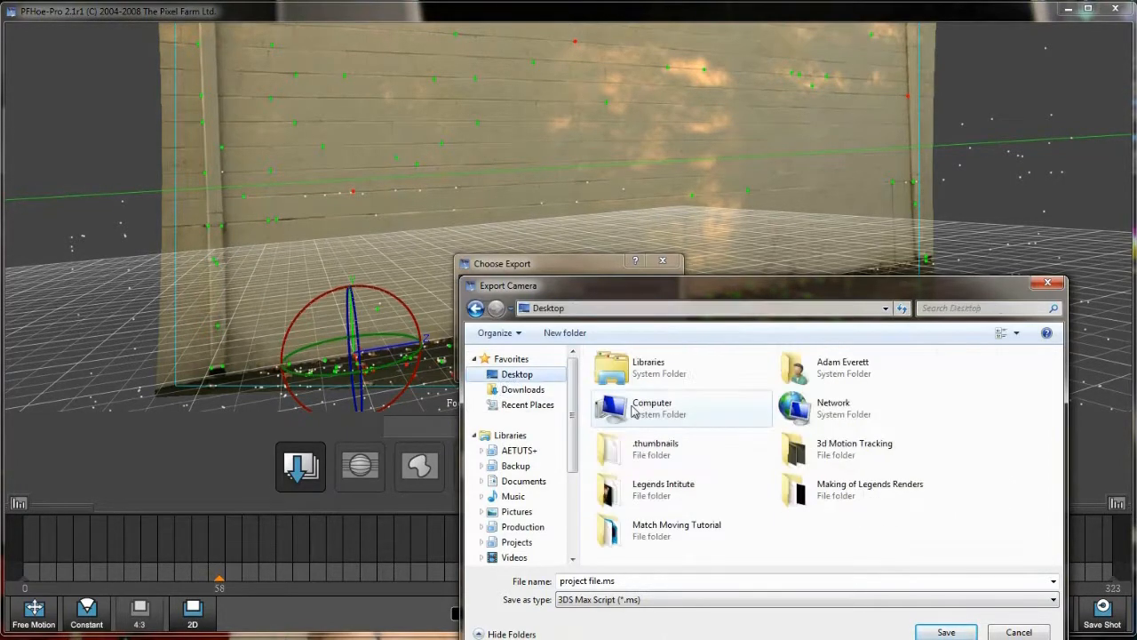
double_click(840, 451)
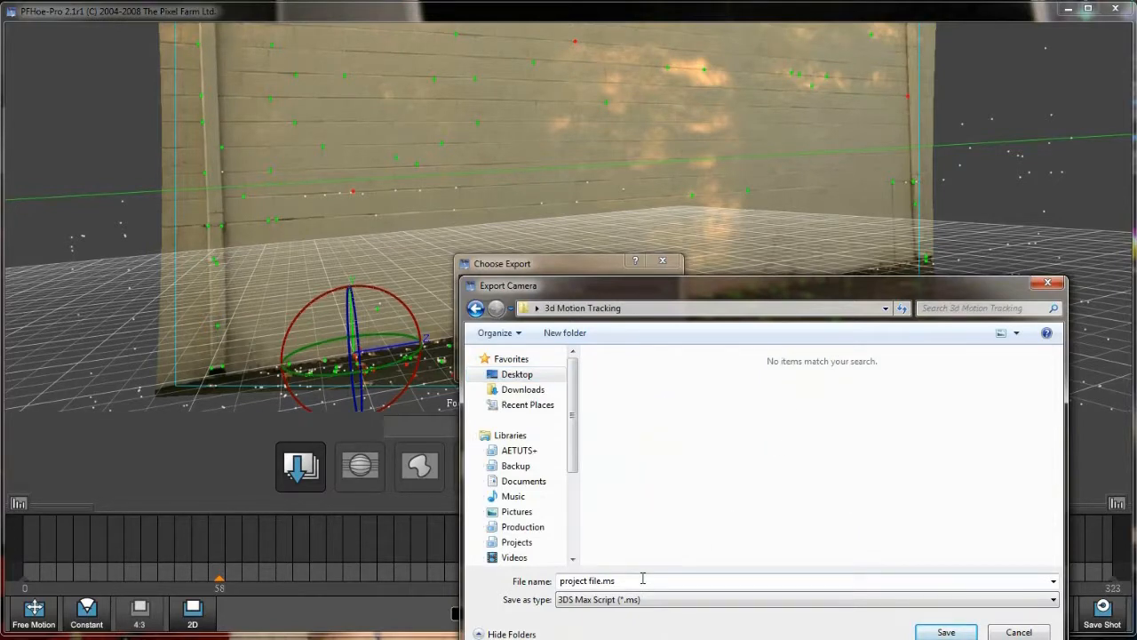
Name the 3ds Max camera file 3d camera solve and complete the export
triple_click(613, 581)
type("3")
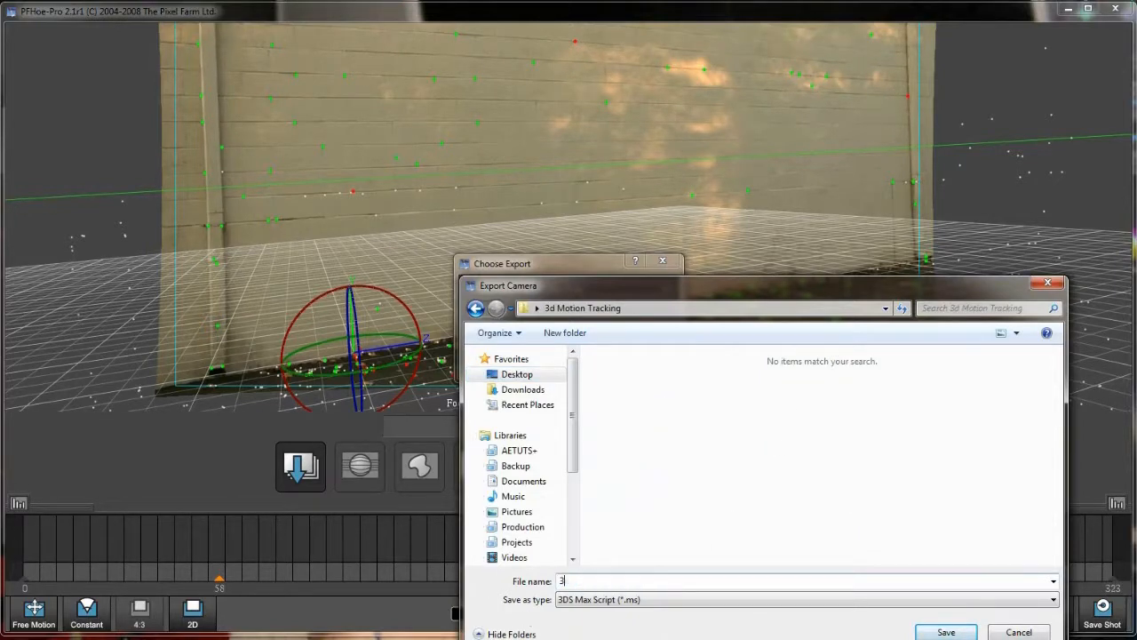
type("d camera solve")
key("Return")
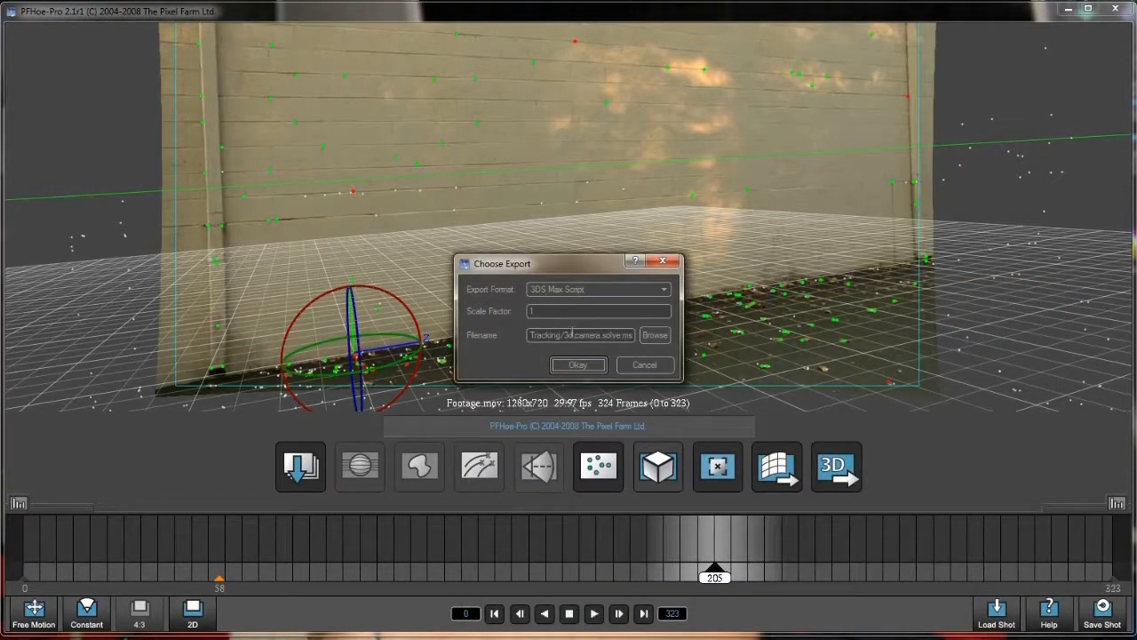
left_click(577, 366)
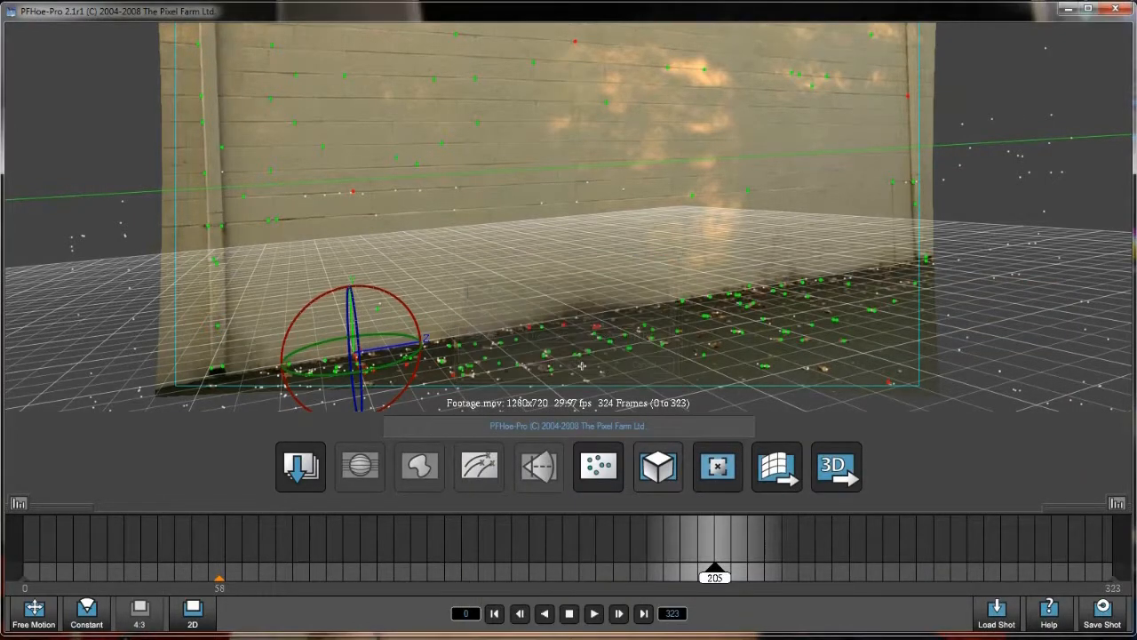
Export the camera again as project file.ma in Adobe AfterEffects (.ma) format with a scale factor of 500
left_click(834, 480)
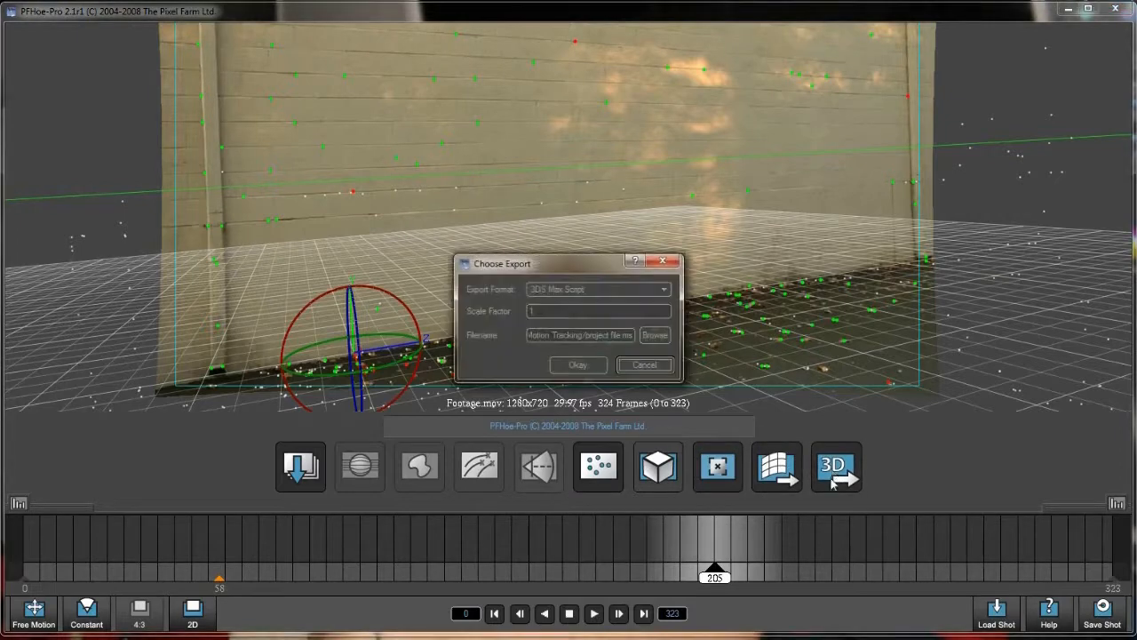
left_click(664, 290)
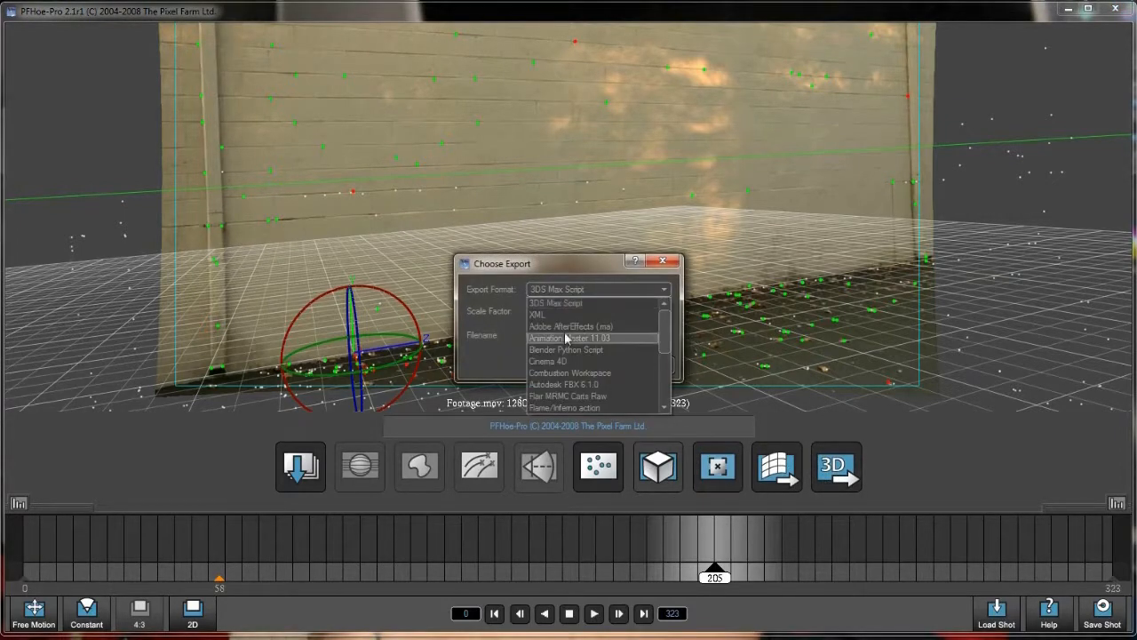
left_click(612, 329)
left_click_drag(551, 312, 536, 312)
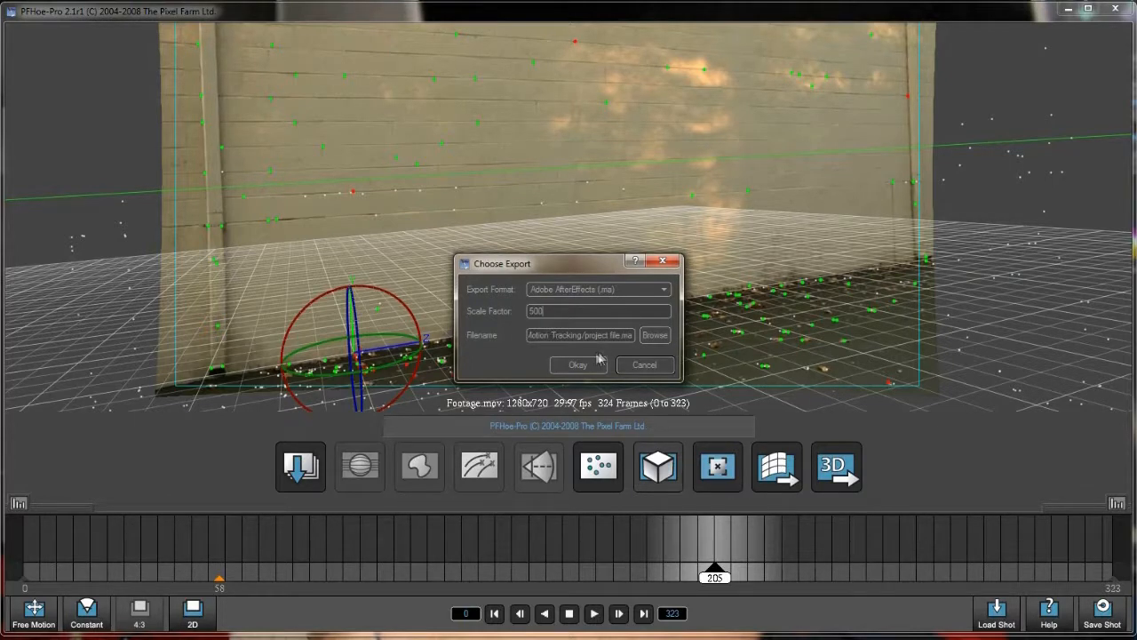
left_click(579, 366)
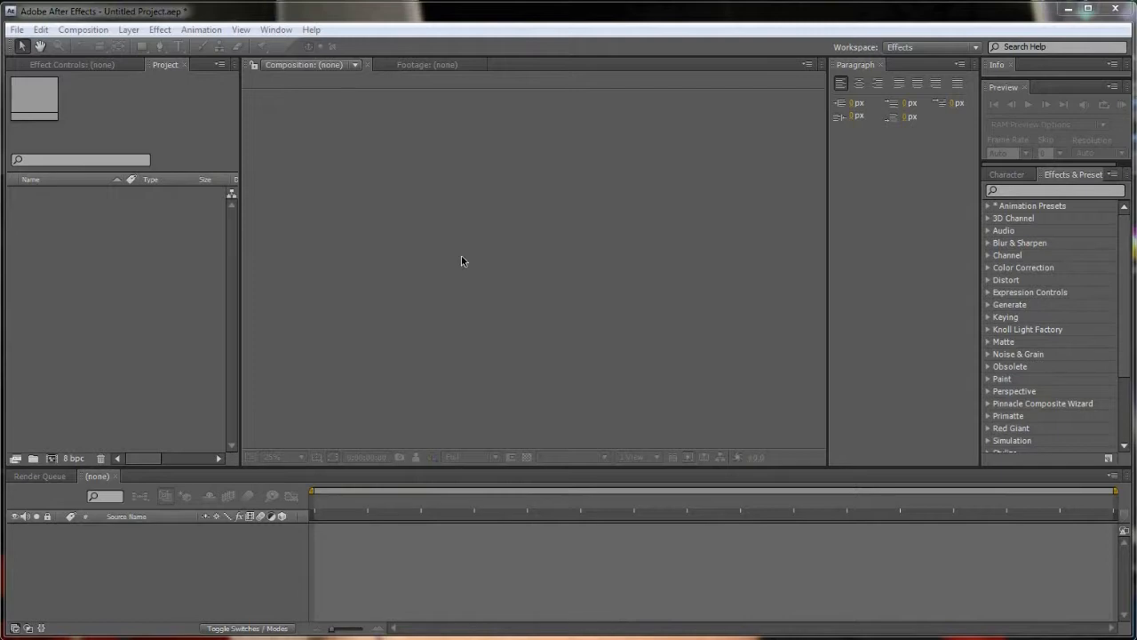
Switch to After Effects and import the frames starting at sequence.000.jpg as a JPEG sequence
double_click(119, 271)
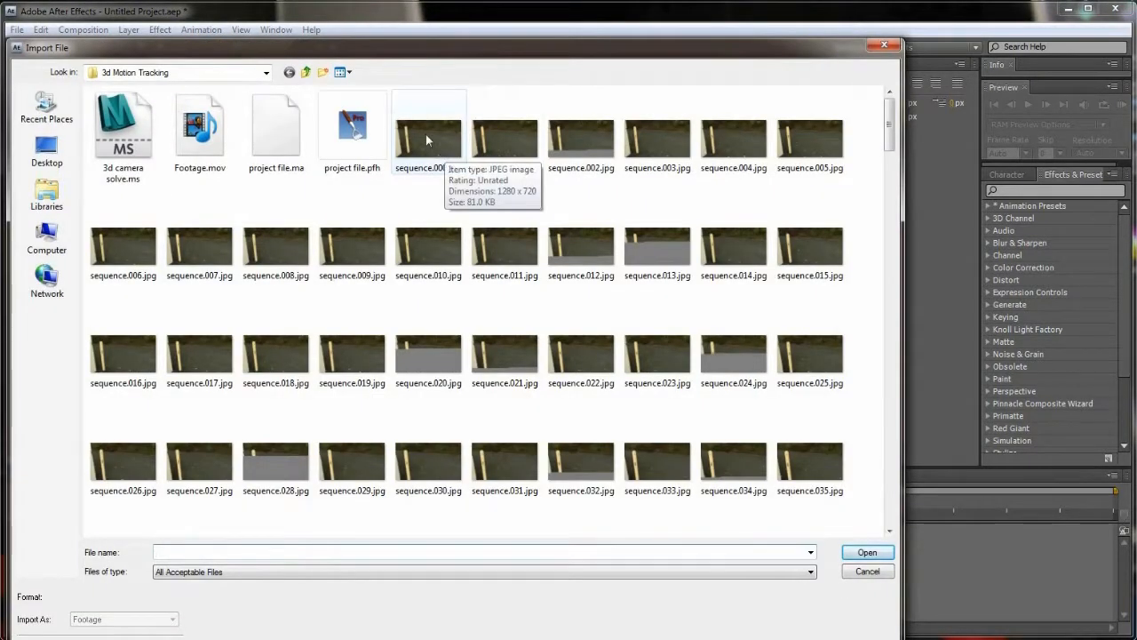
left_click(426, 134)
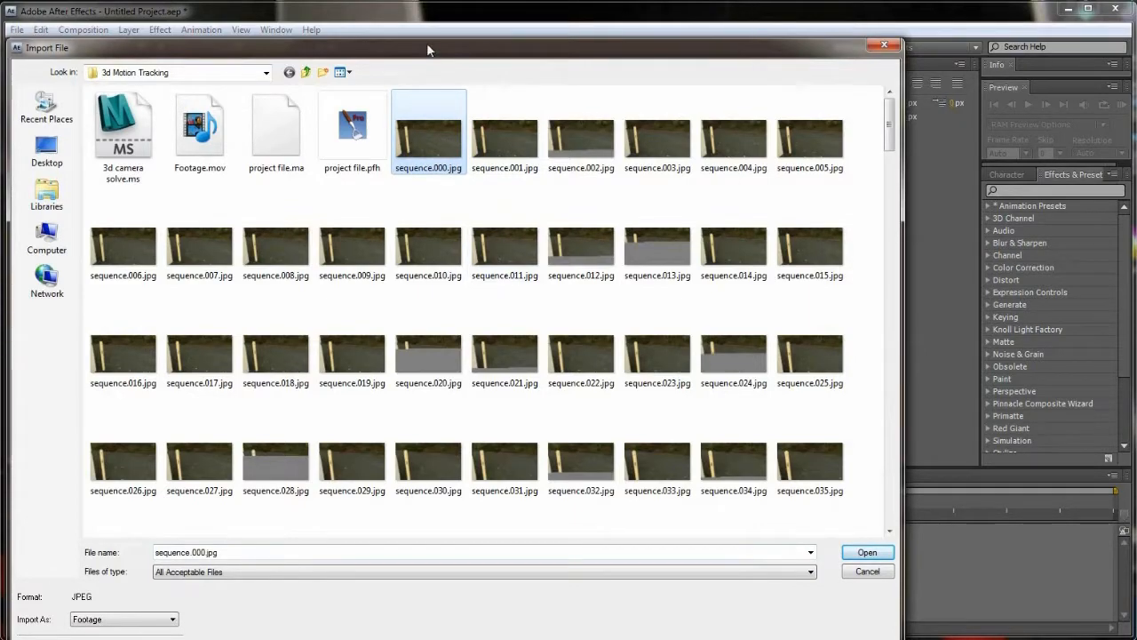
left_click_drag(430, 47, 464, 14)
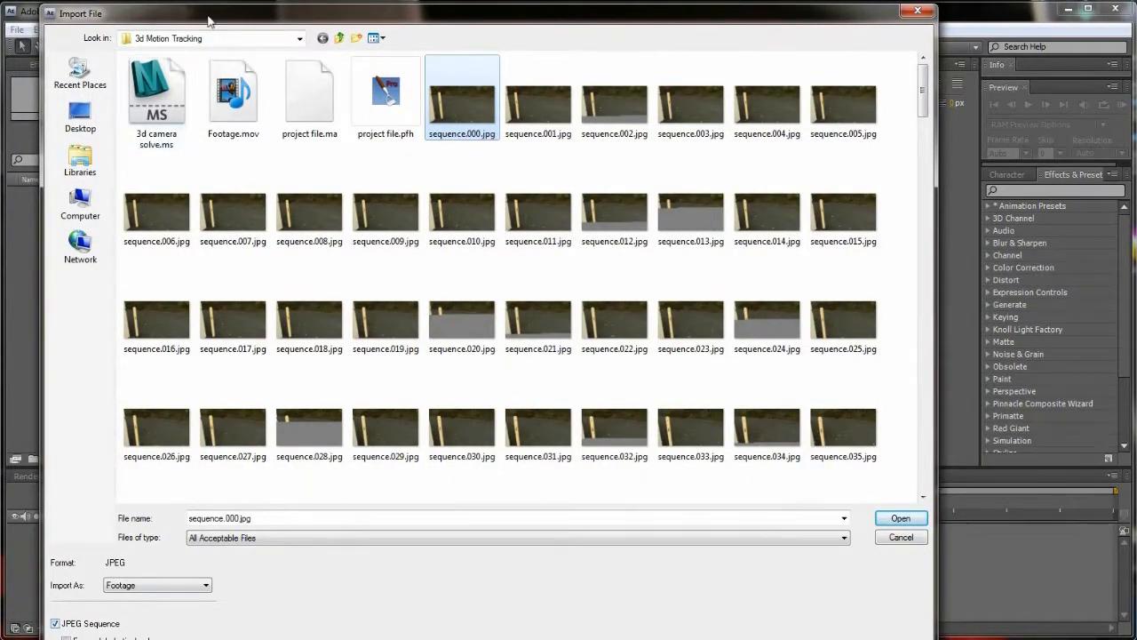
left_click_drag(209, 18, 254, 78)
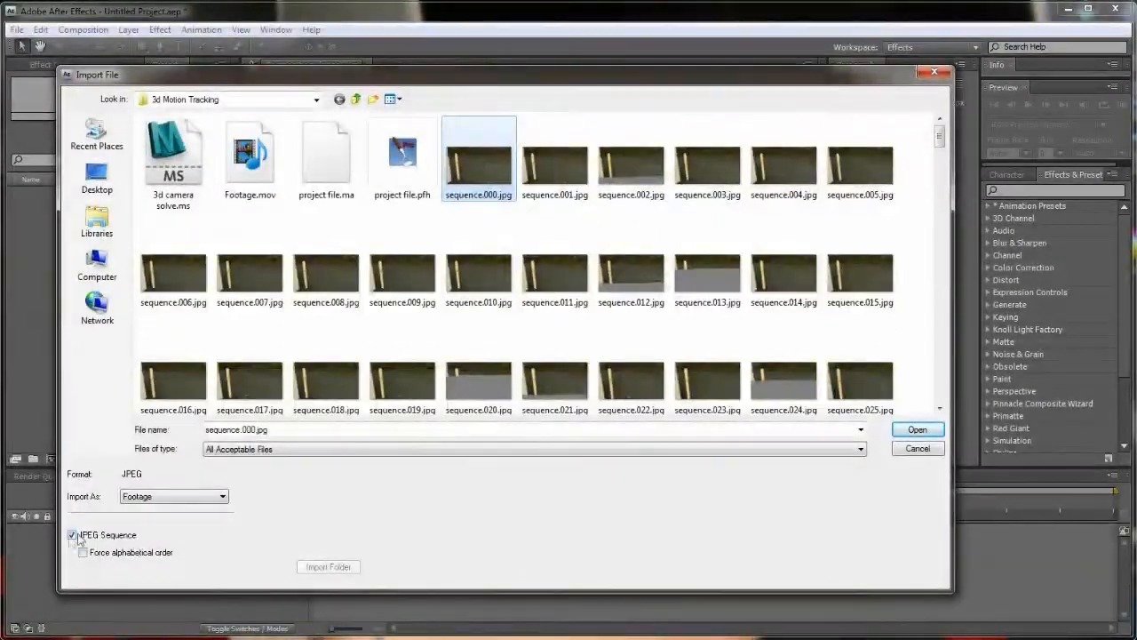
left_click(918, 431)
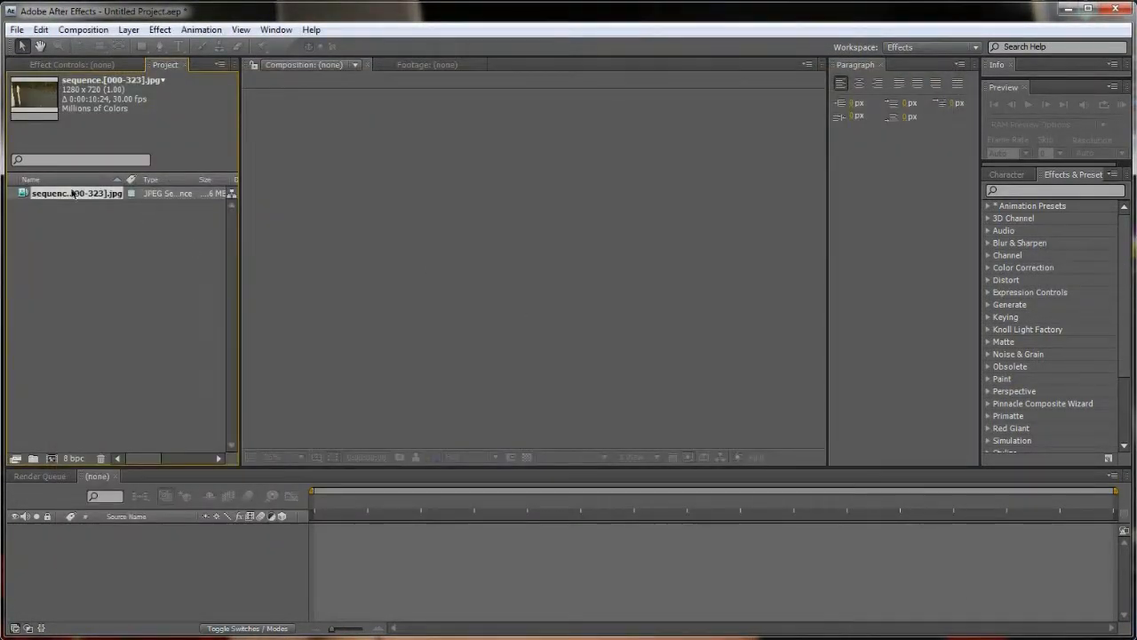
Create a composition from the imported image sequence and scrub briefly through its opening frames
left_click_drag(66, 196, 51, 459)
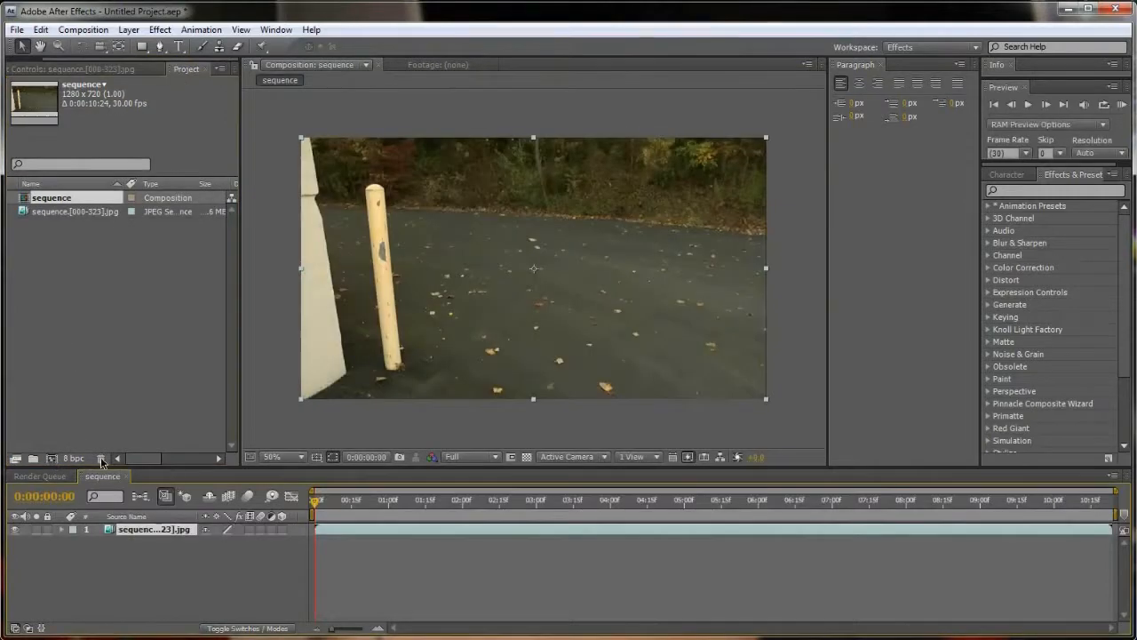
left_click(354, 504)
left_click_drag(363, 509, 313, 505)
Import Footage.mov, add it below the sequence layer, hide the sequence and go to 0:00:01:09
left_click(153, 291)
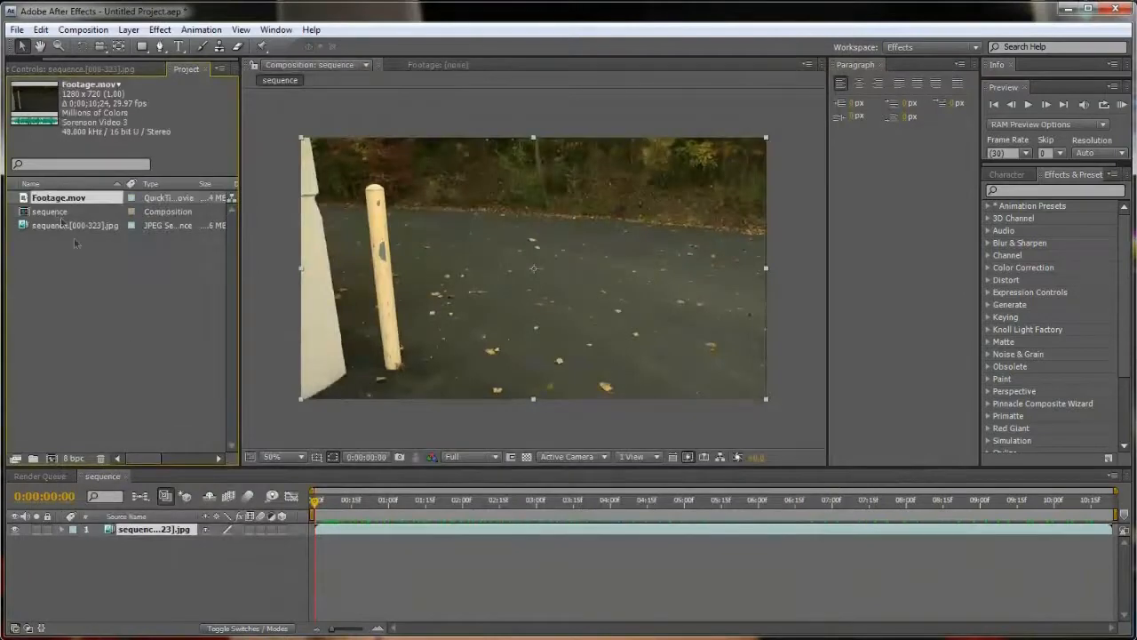
left_click_drag(55, 197, 67, 540)
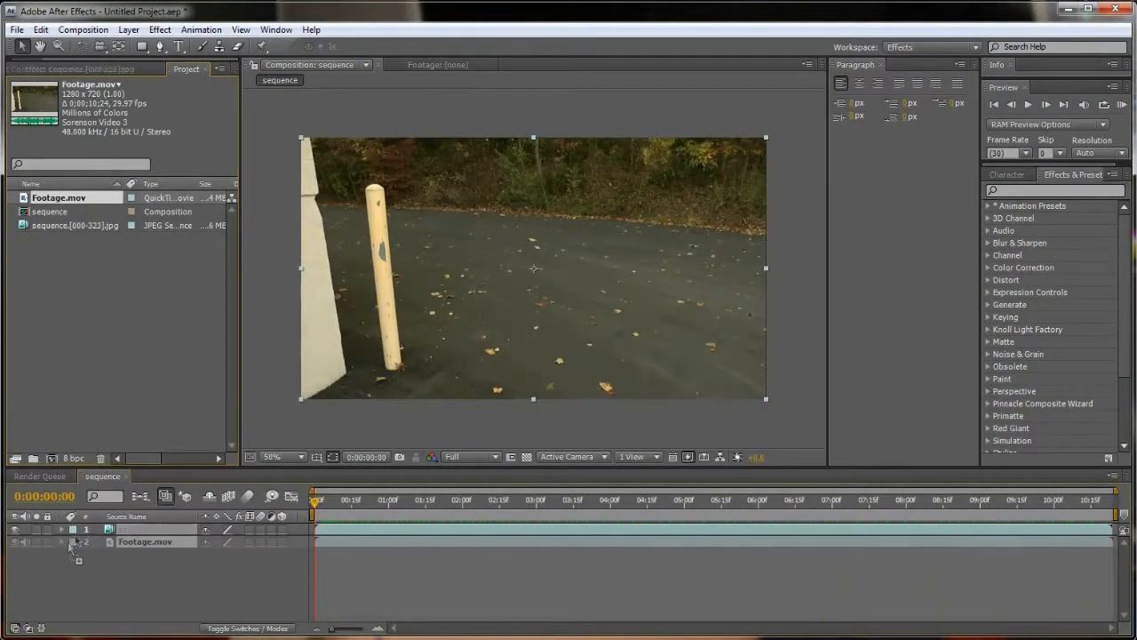
left_click(14, 529)
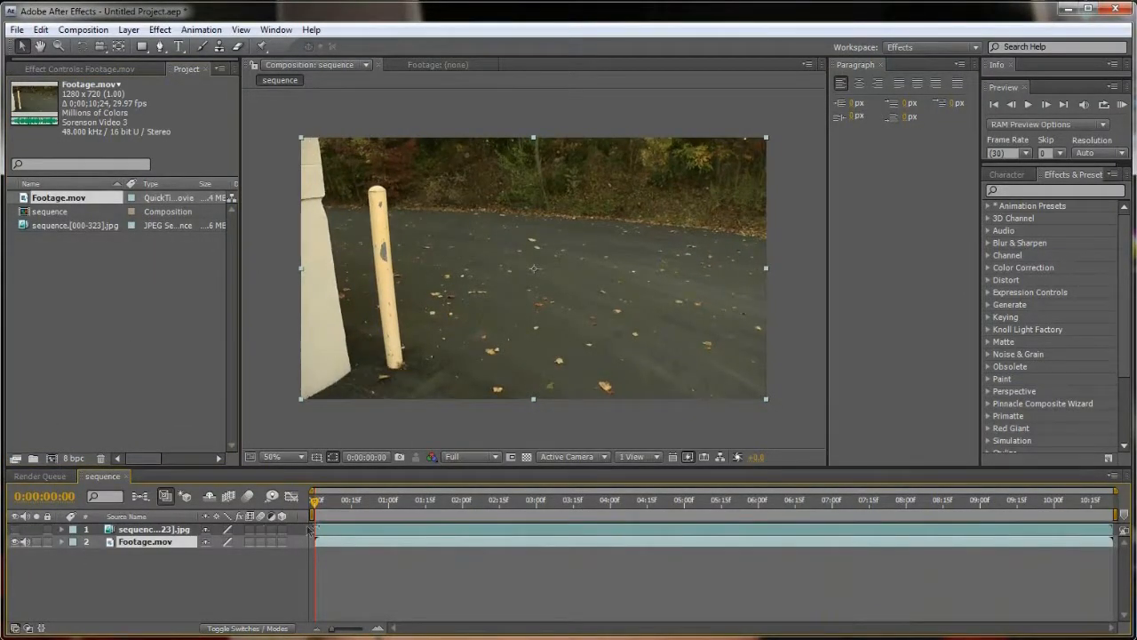
left_click_drag(316, 503, 410, 507)
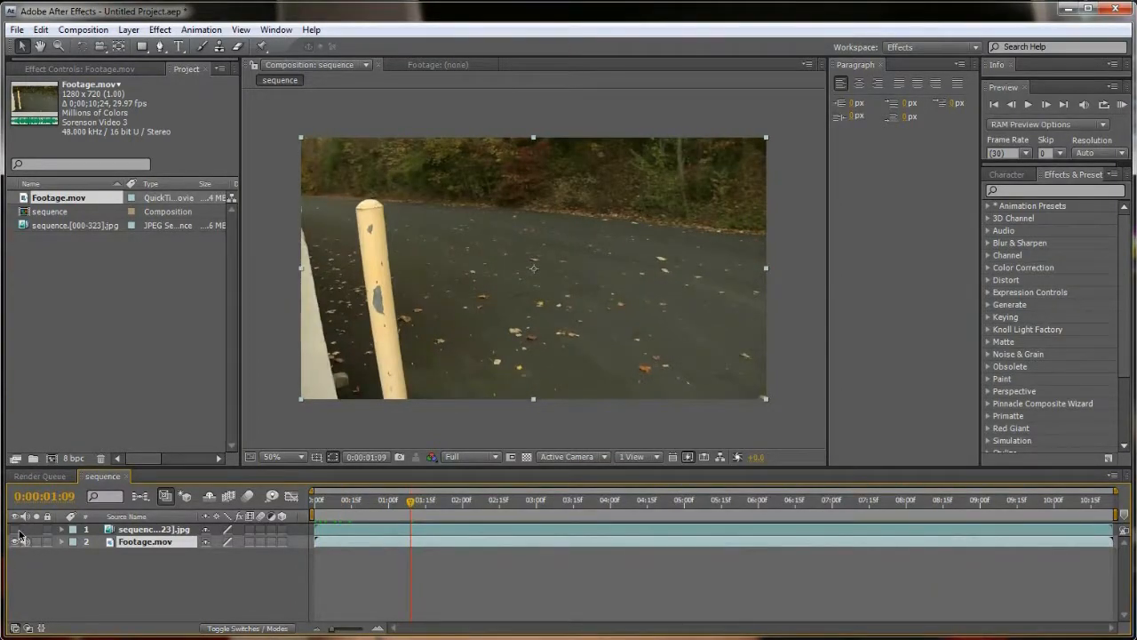
Toggle the sequence layer's visibility repeatedly at 0:00:01:09 to compare its lens distortion with the original footage
left_click(14, 530)
left_click(14, 531)
left_click(14, 530)
left_click(14, 531)
left_click(14, 531)
left_click(14, 531)
left_click(14, 531)
left_click(14, 531)
left_click(14, 530)
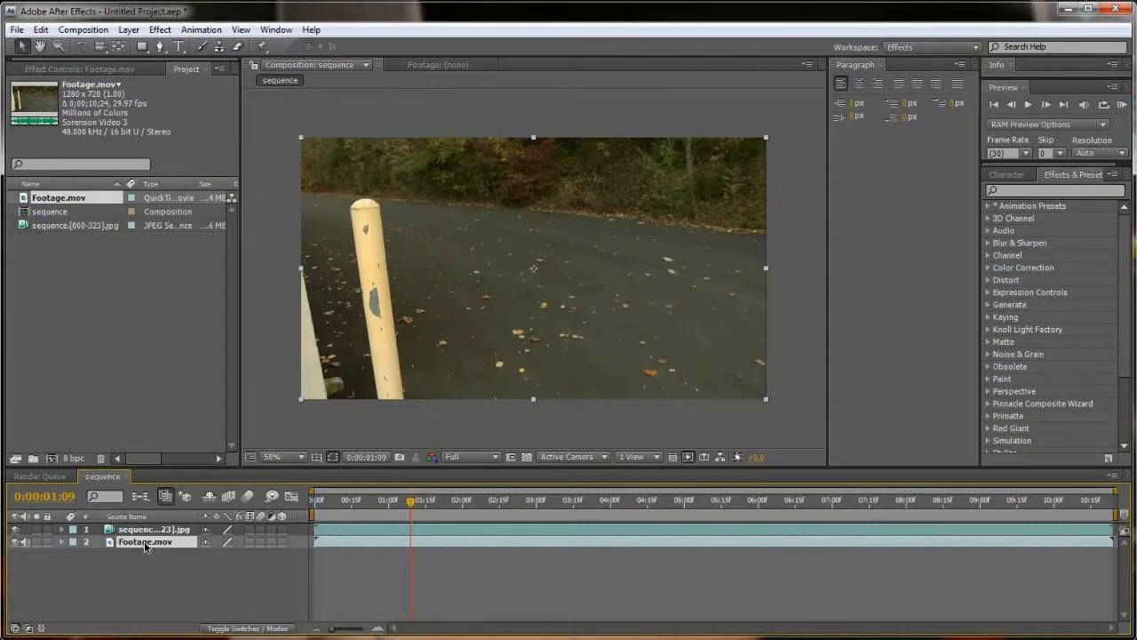
Delete the Footage.mov layer from the composition and remove the clip from the project
key("Delete")
left_click(76, 243)
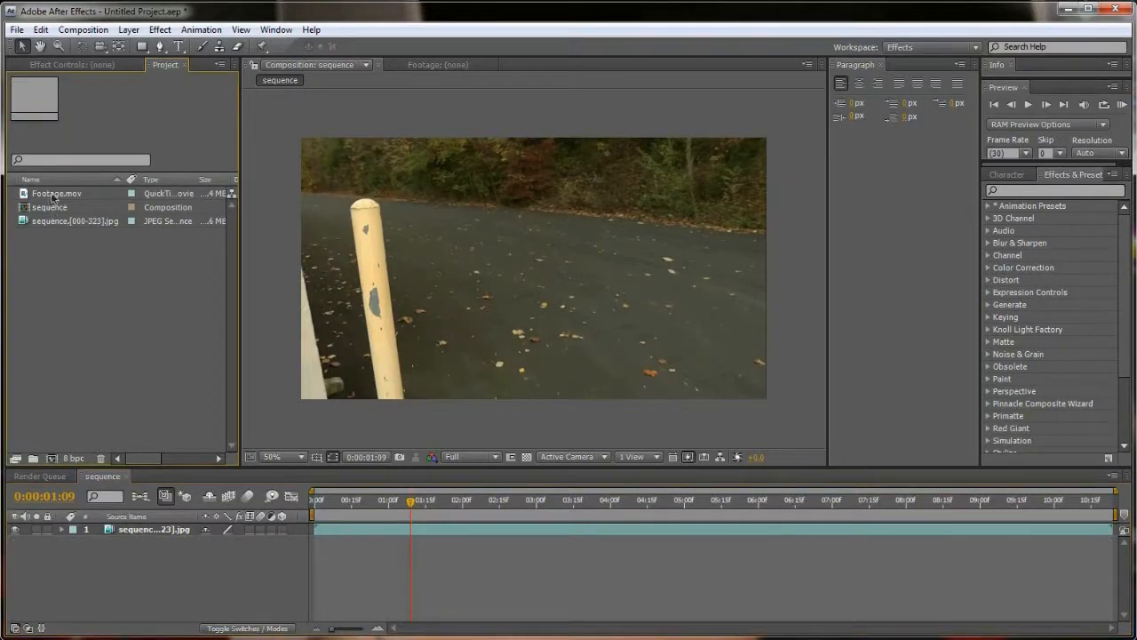
left_click(51, 194)
key("Delete")
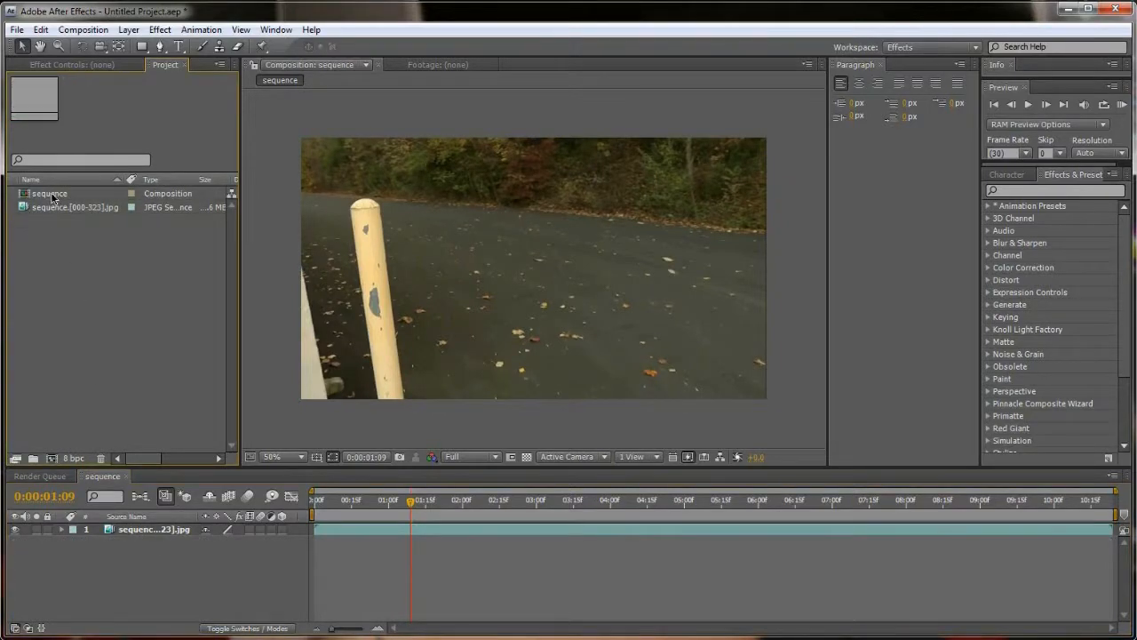
Import the Maya scene project file.ma as a cropped-layers composition and open the project file composition
double_click(116, 270)
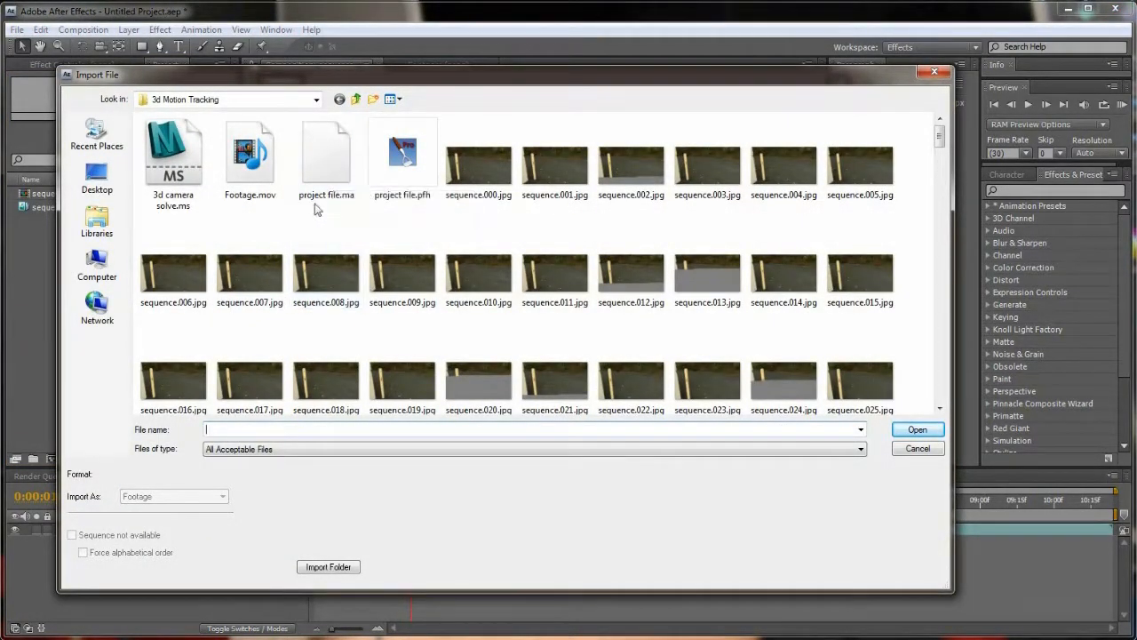
left_click(342, 162)
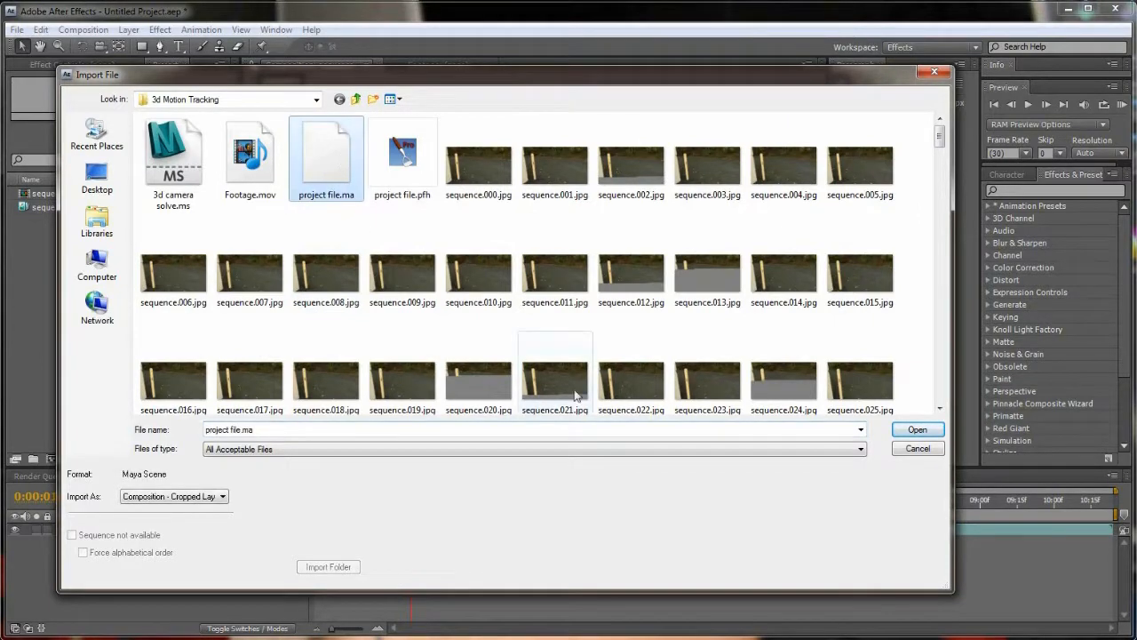
left_click(920, 431)
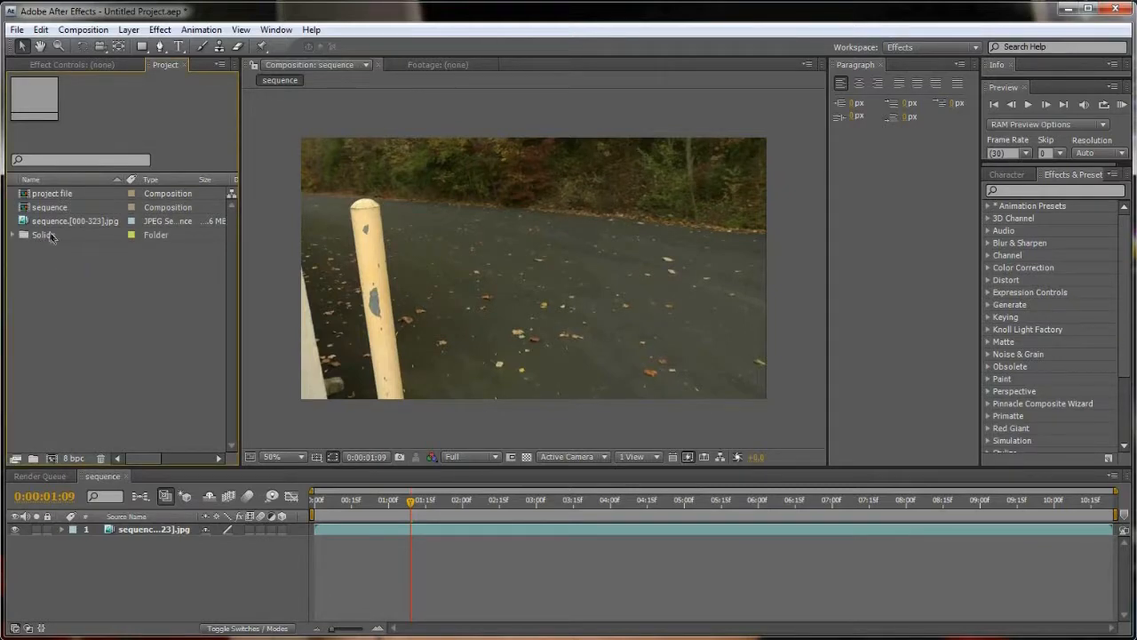
left_click(46, 195)
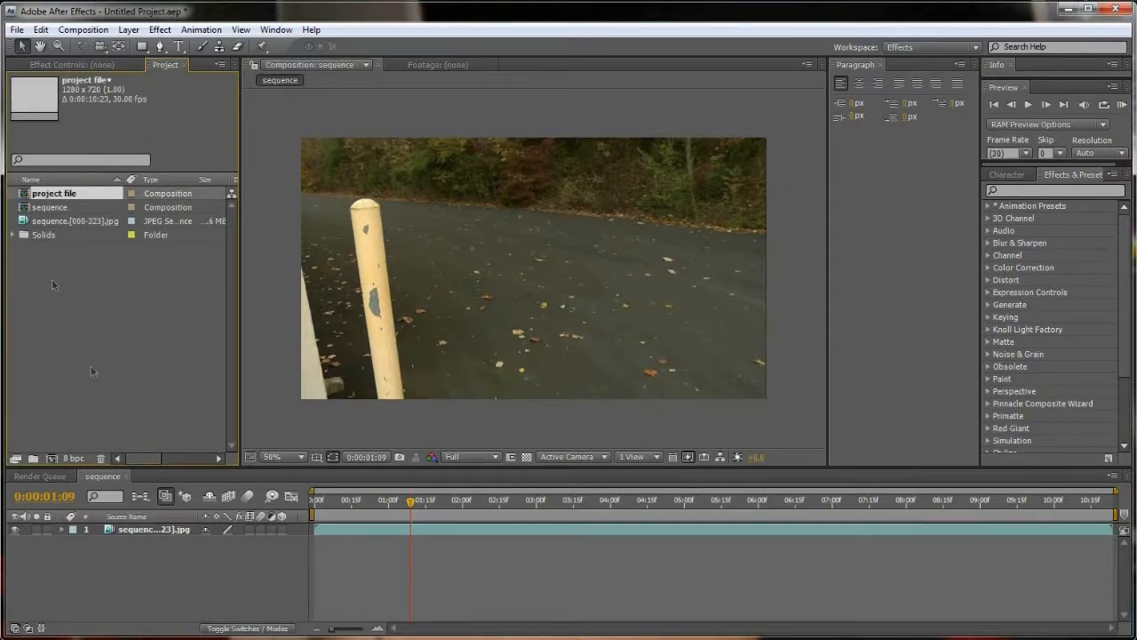
double_click(55, 194)
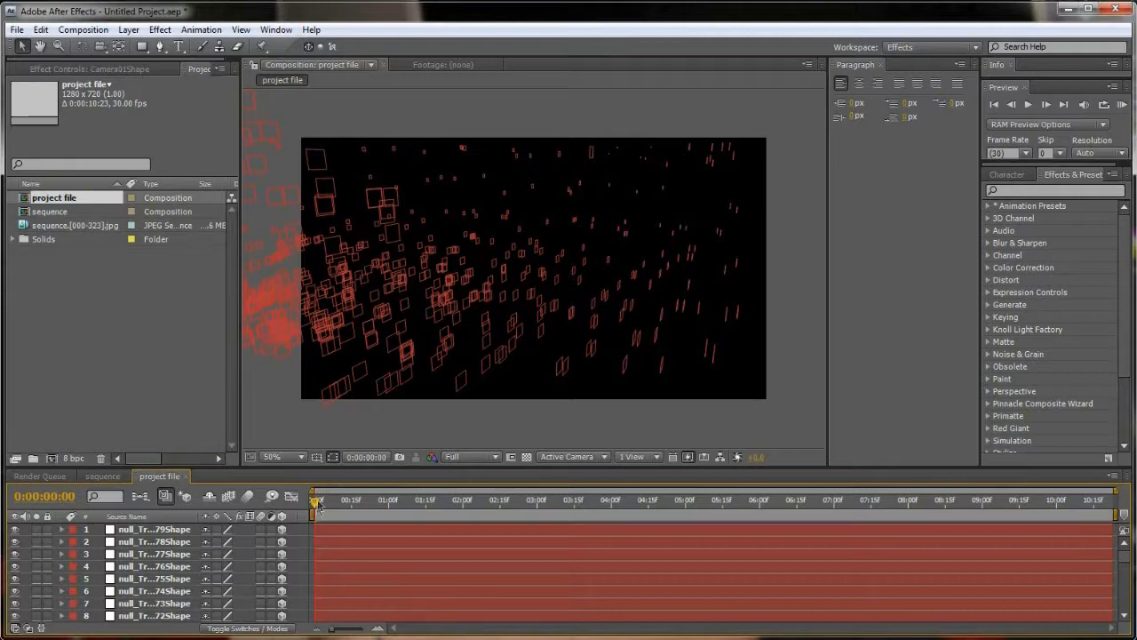
Scrub the project file composition to 0:00:07:12 to examine how the tracker nulls move with the camera
left_click_drag(324, 504, 463, 503)
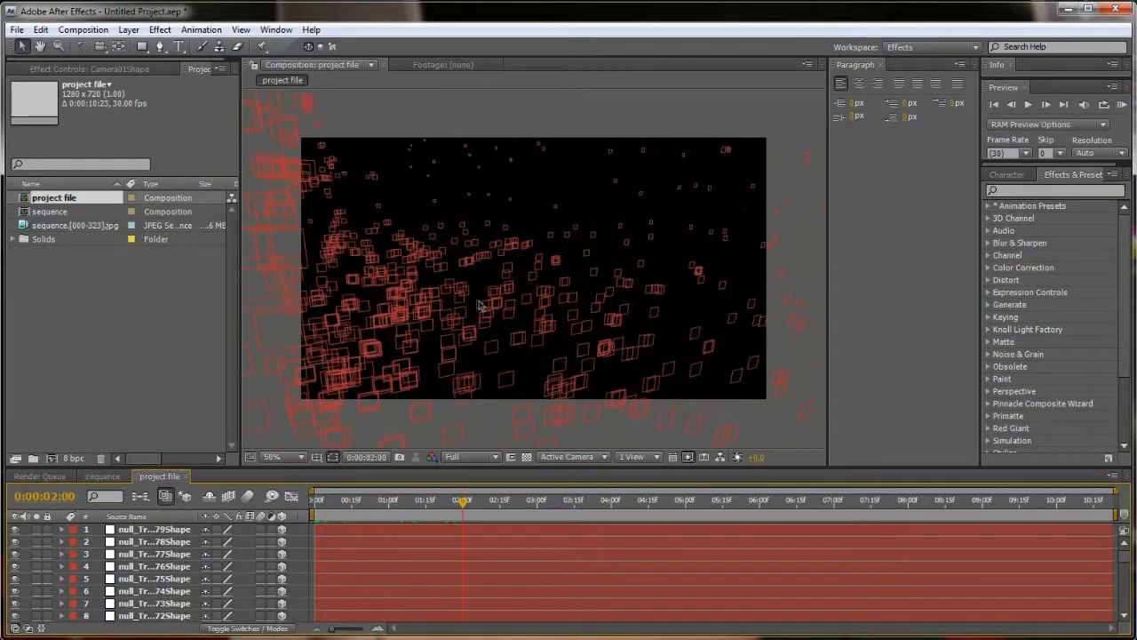
left_click_drag(480, 508, 863, 505)
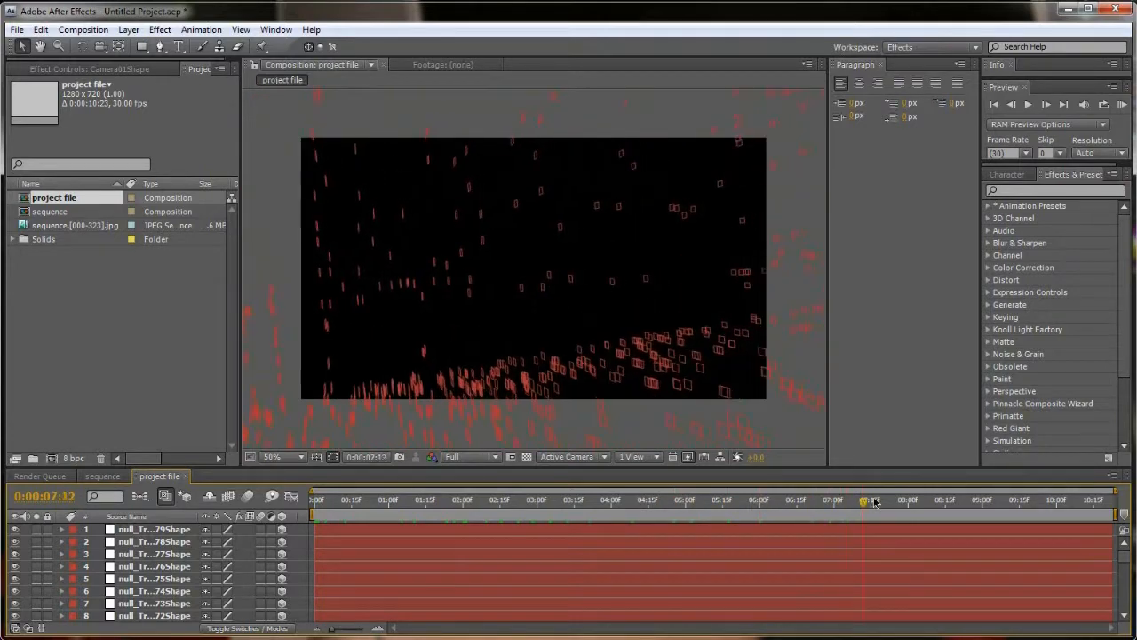
Enlarge the timeline's layer list and move the playhead to 0:00:01:29
left_click(196, 530)
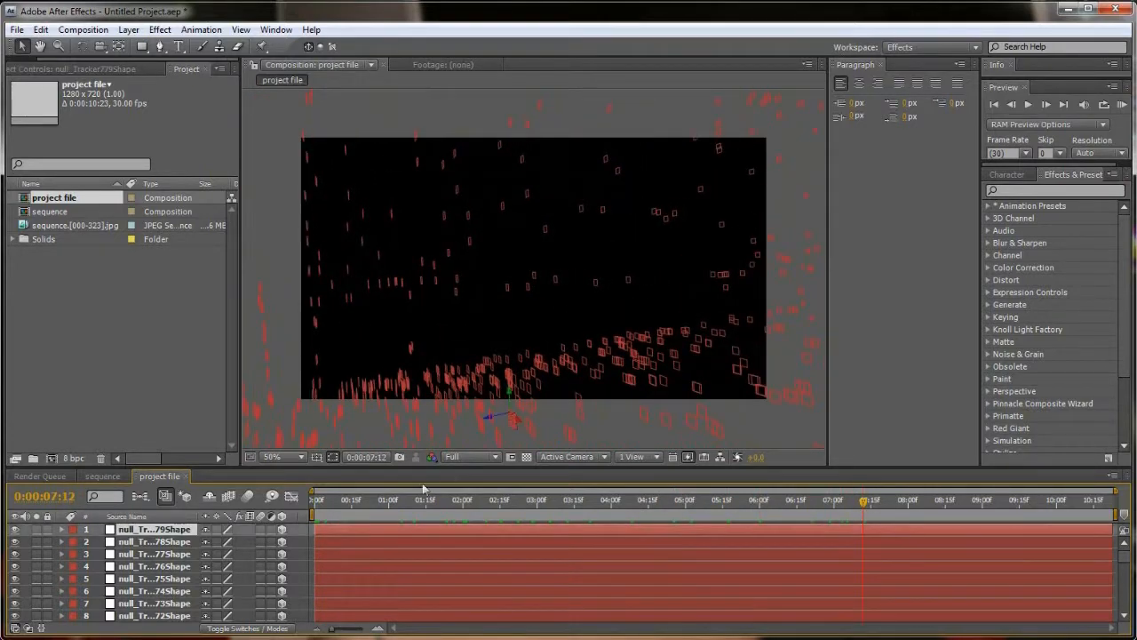
left_click_drag(423, 474, 444, 345)
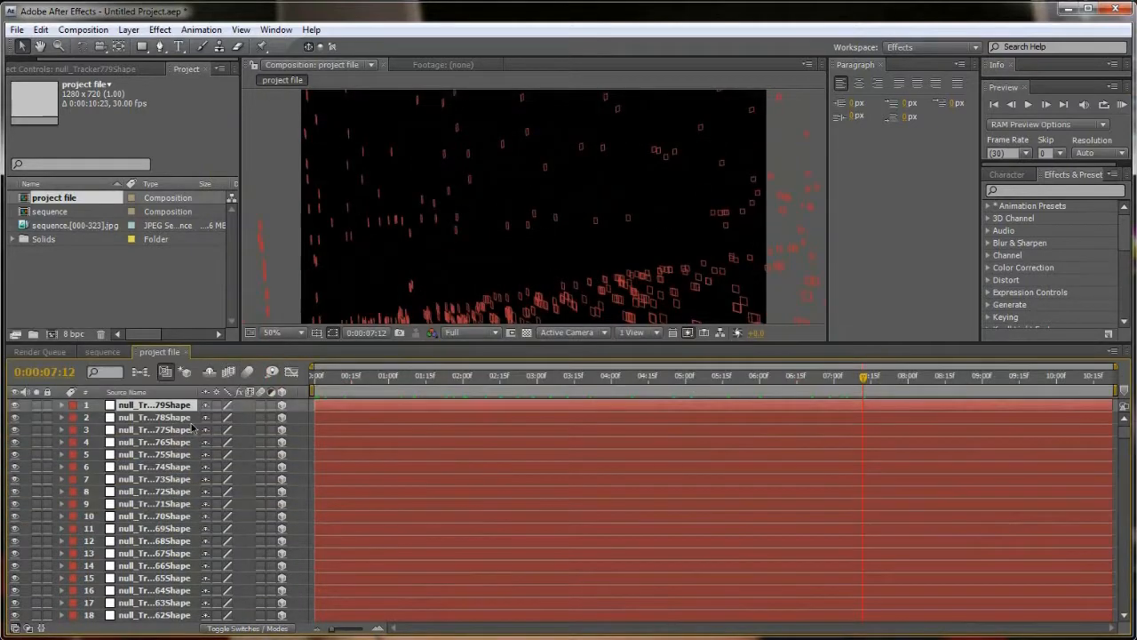
left_click(154, 477, "shift")
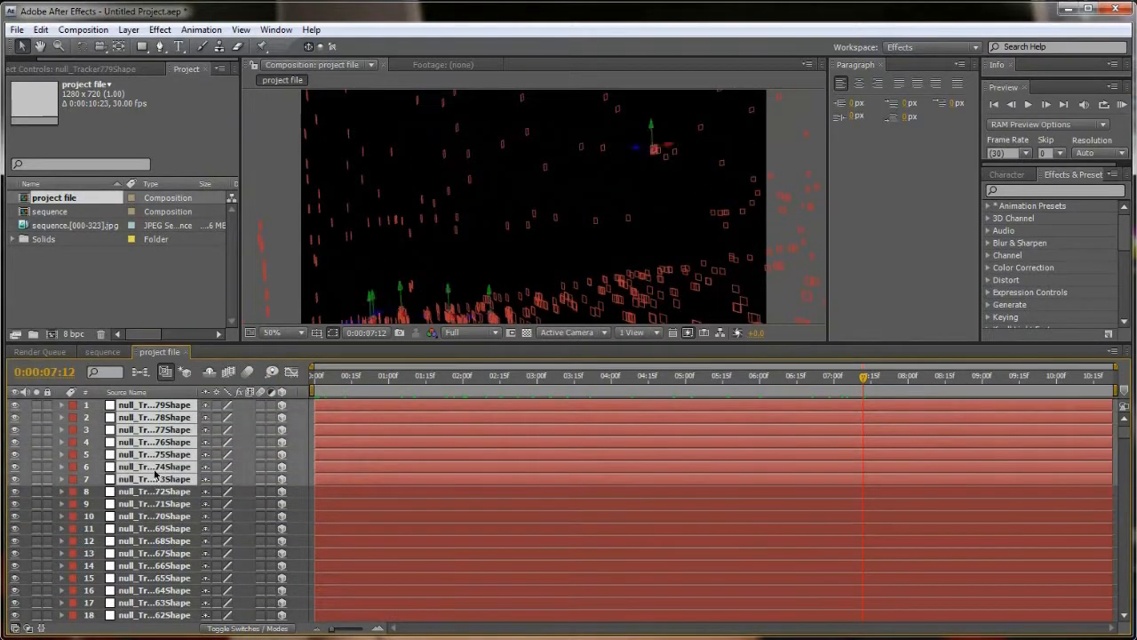
left_click(155, 504)
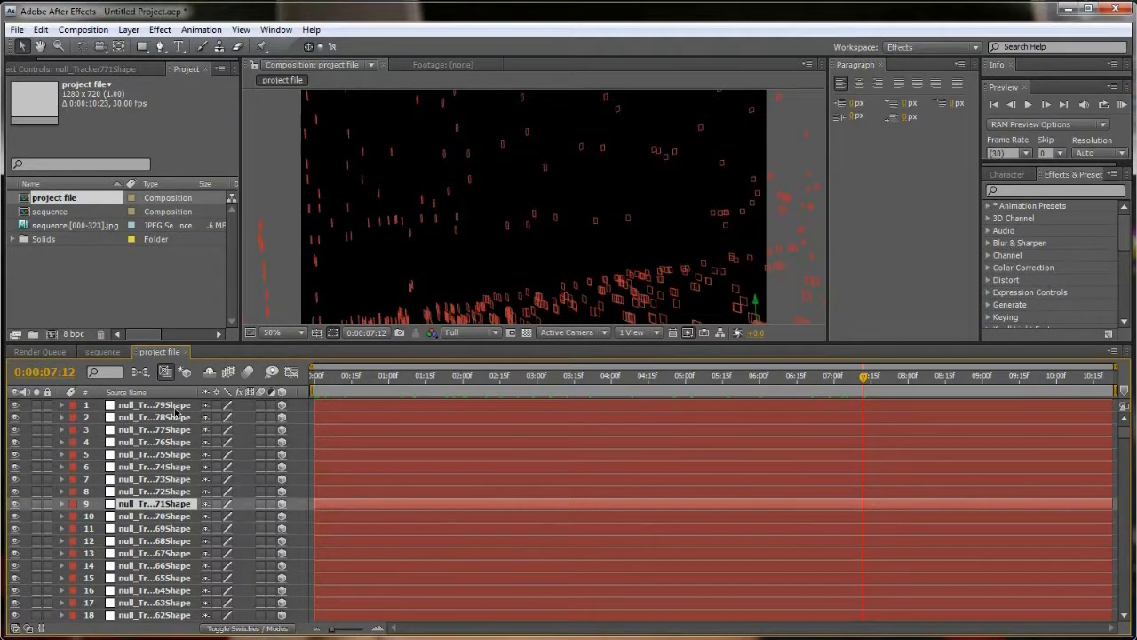
left_click_drag(503, 377, 460, 377)
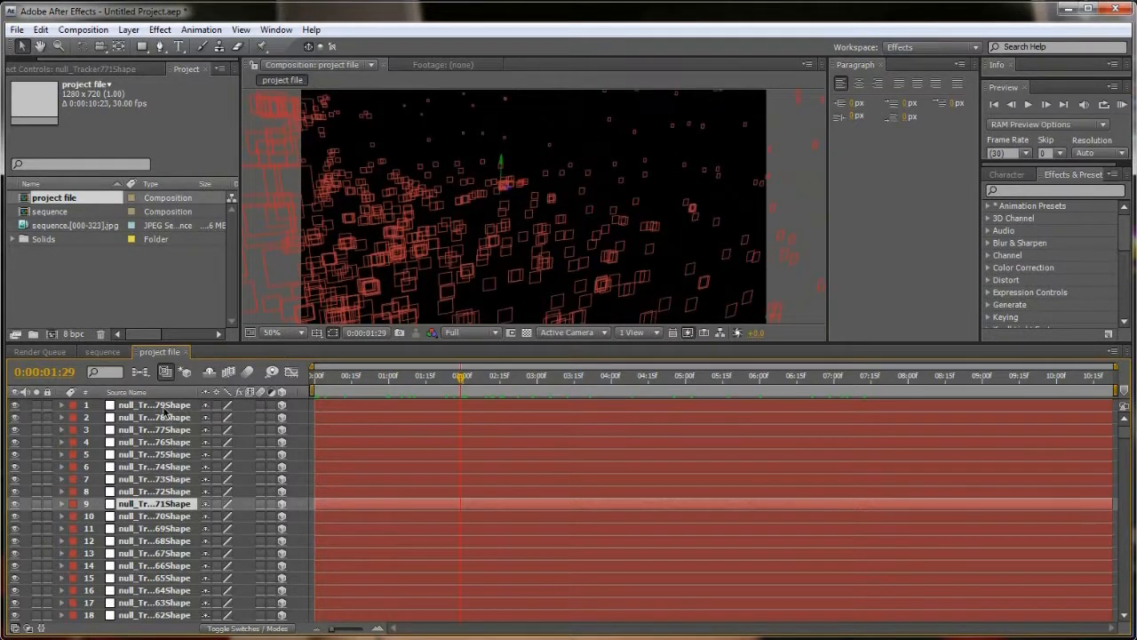
Pick widely spaced tracker nulls throughout the whole layer stack, from layer 1 down to null Tracker6, and give them the Orange label
left_click(164, 410)
left_click(158, 540, "ctrl")
scroll(156, 542, "down", 5)
scroll(155, 543, "down", 5)
left_click(156, 541, "ctrl")
scroll(156, 541, "down", 17)
left_click(156, 540, "ctrl")
scroll(155, 539, "down", 16)
left_click(156, 539, "ctrl")
scroll(155, 539, "down", 16)
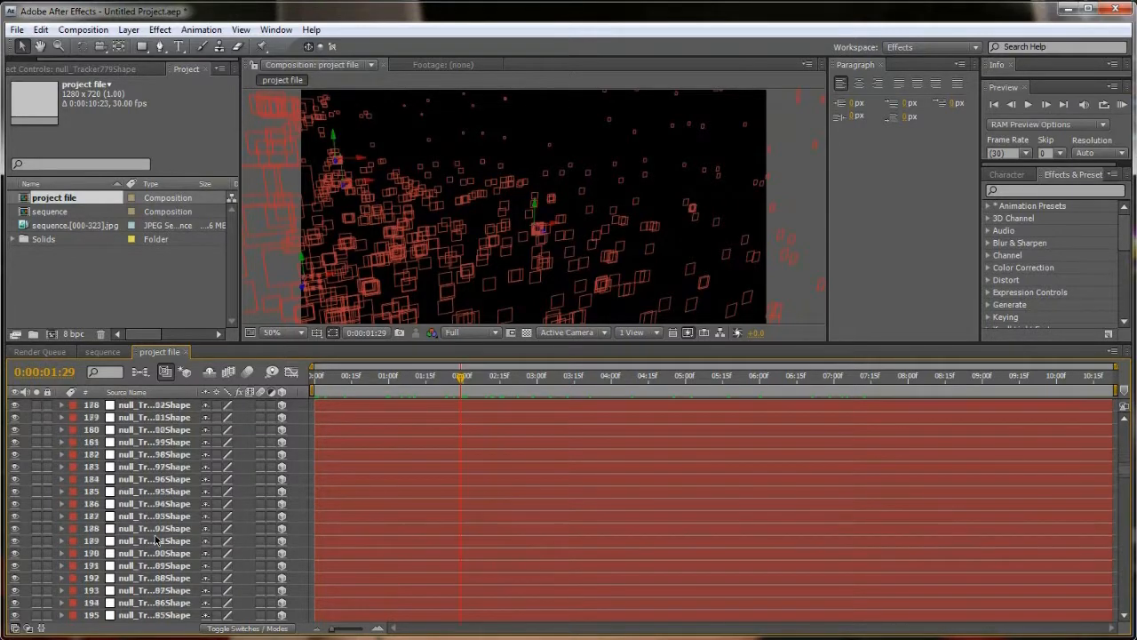
left_click(155, 534, "ctrl")
scroll(154, 535, "down", 7)
left_click(155, 535, "ctrl")
scroll(154, 535, "down", 7)
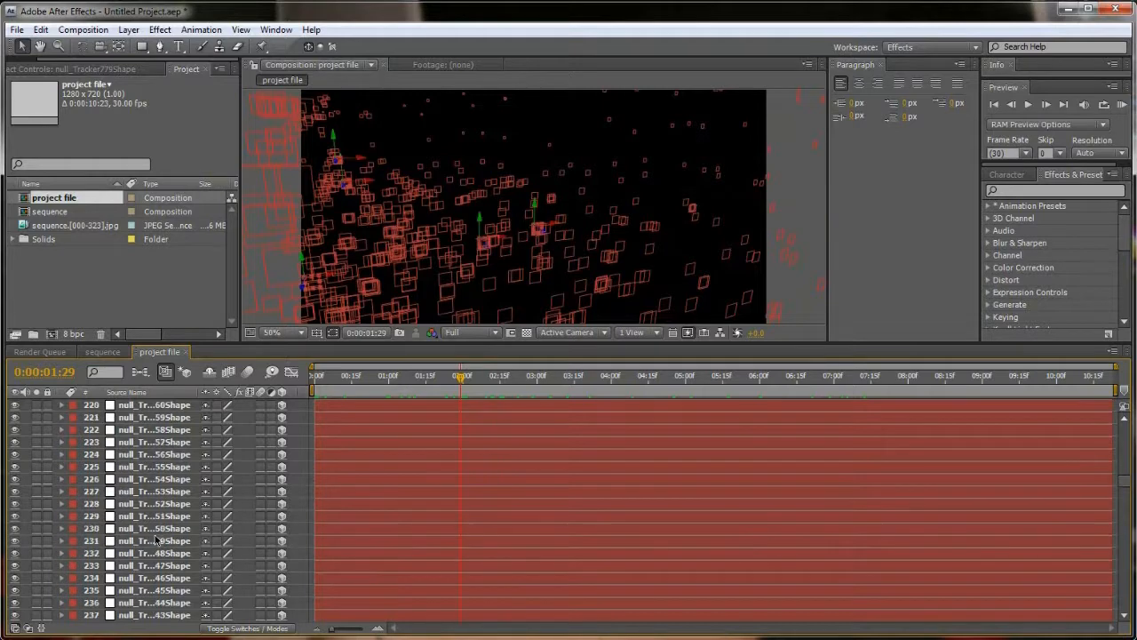
left_click(157, 540, "ctrl")
scroll(156, 540, "down", 19)
left_click(157, 540, "ctrl")
scroll(156, 539, "down", 12)
left_click(155, 539, "ctrl")
scroll(155, 540, "down", 12)
left_click(155, 540, "ctrl")
scroll(155, 539, "down", 12)
left_click(155, 539, "ctrl")
scroll(155, 540, "down", 12)
scroll(155, 537, "down", 12)
left_click(154, 540, "ctrl")
scroll(155, 539, "down", 11)
left_click(156, 540, "ctrl")
scroll(155, 538, "down", 17)
left_click(154, 540, "ctrl")
scroll(155, 539, "down", 18)
left_click(155, 540, "ctrl")
scroll(154, 540, "down", 12)
left_click(154, 539, "ctrl")
scroll(155, 540, "down", 13)
scroll(154, 539, "down", 12)
left_click(154, 539, "ctrl")
scroll(155, 539, "down", 19)
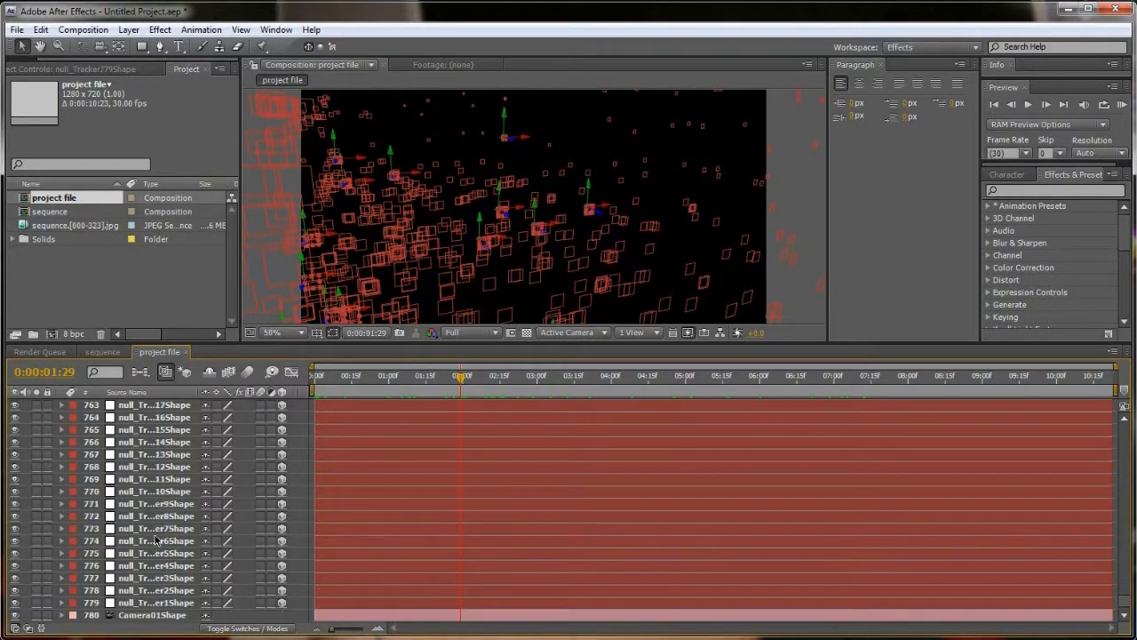
left_click(155, 539, "ctrl")
left_click(74, 540)
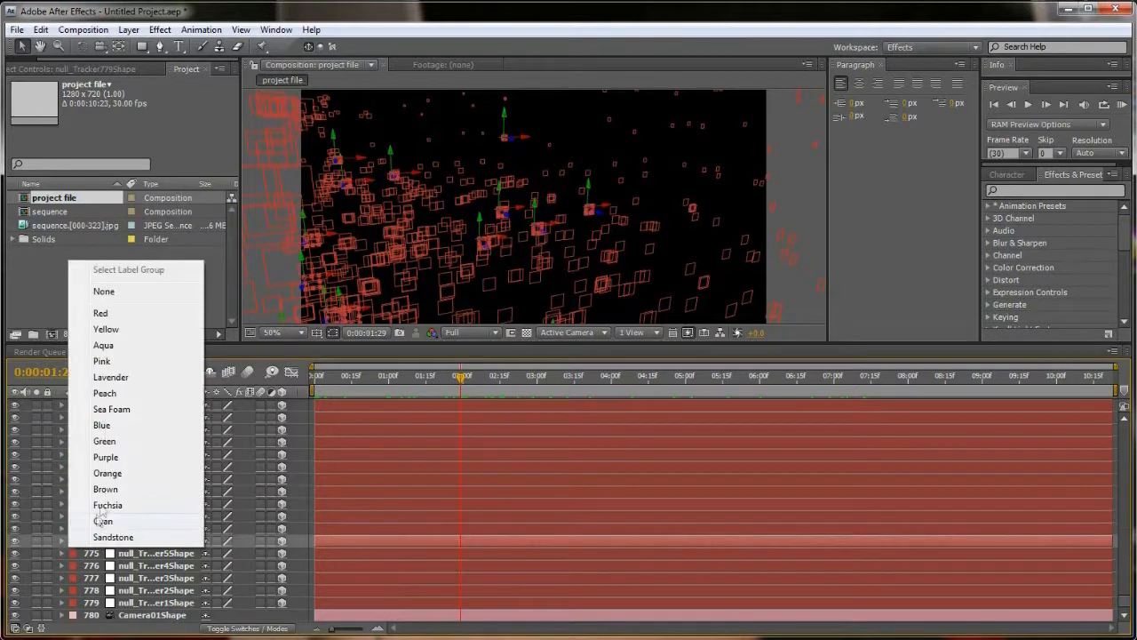
left_click(105, 488)
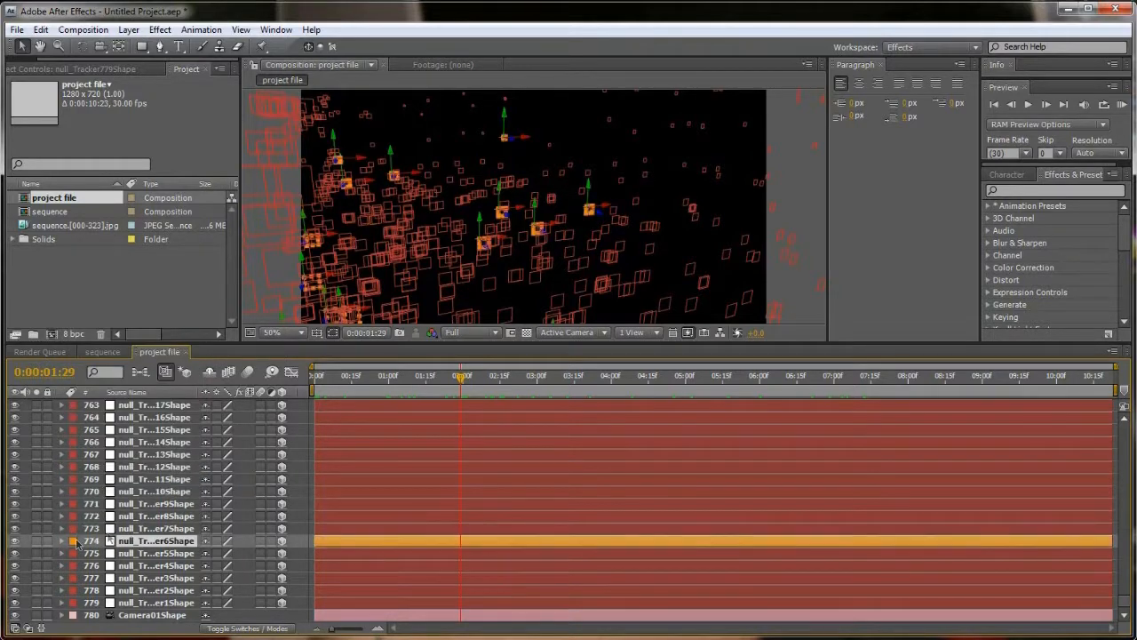
Select the whole red label group of nulls, turn off its visibility, and hide these layers from the timeline as shy layers
left_click(147, 529)
left_click(74, 529)
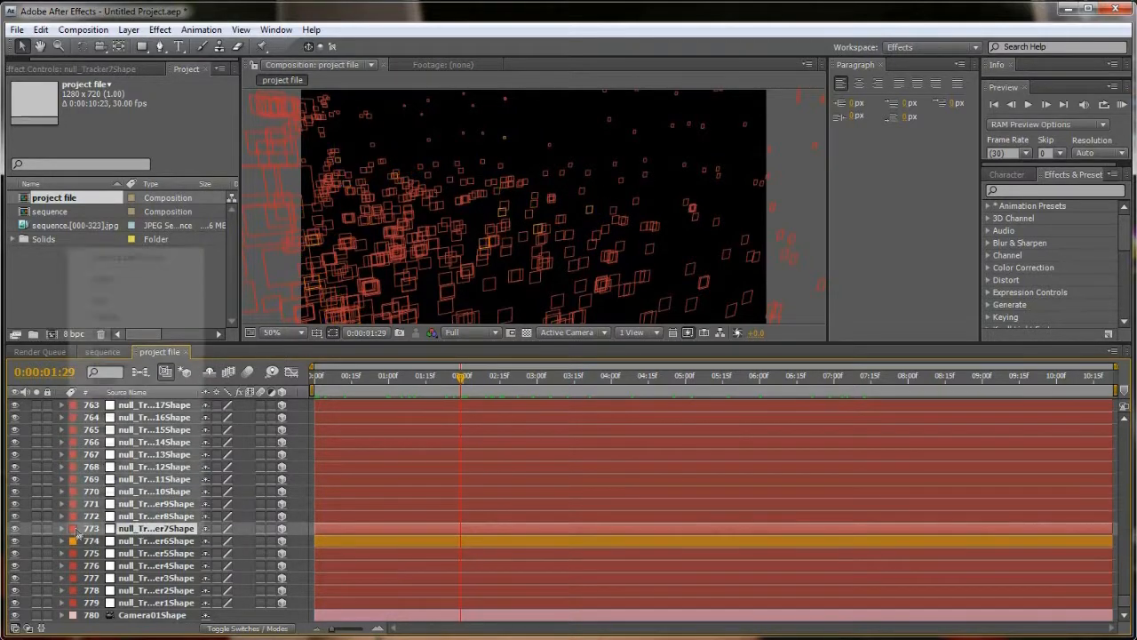
left_click(122, 259)
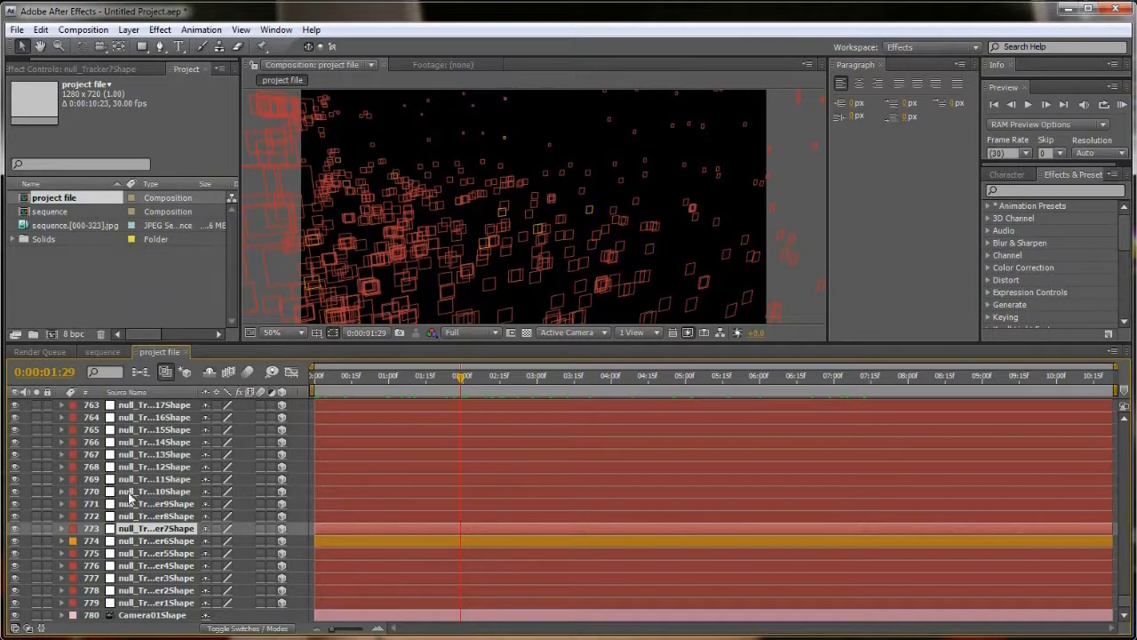
left_click(75, 532)
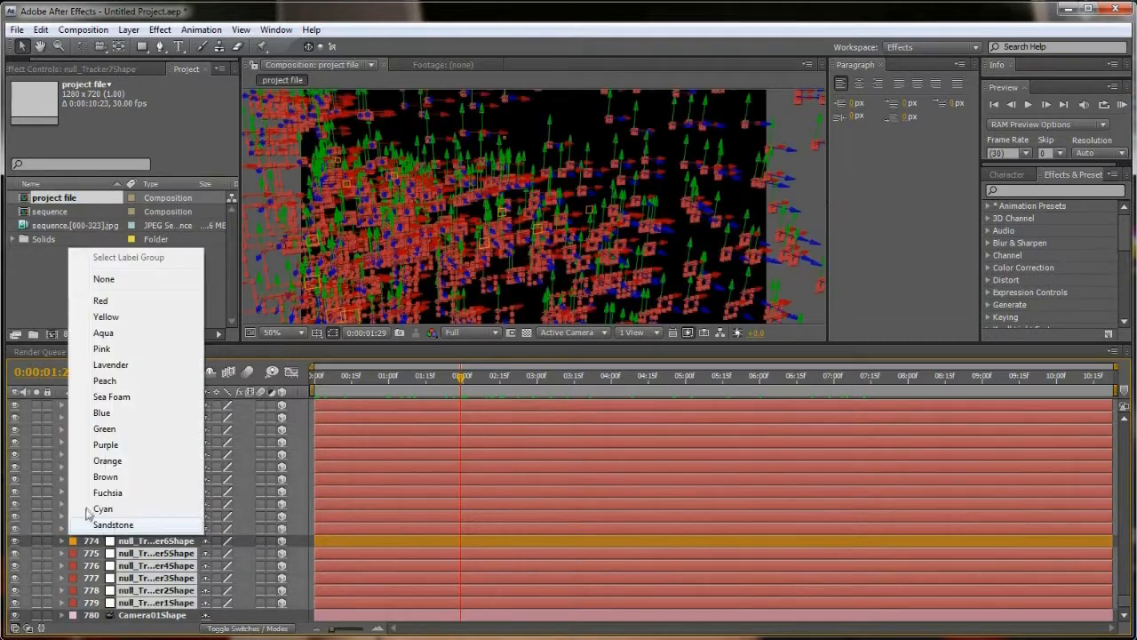
left_click(218, 12)
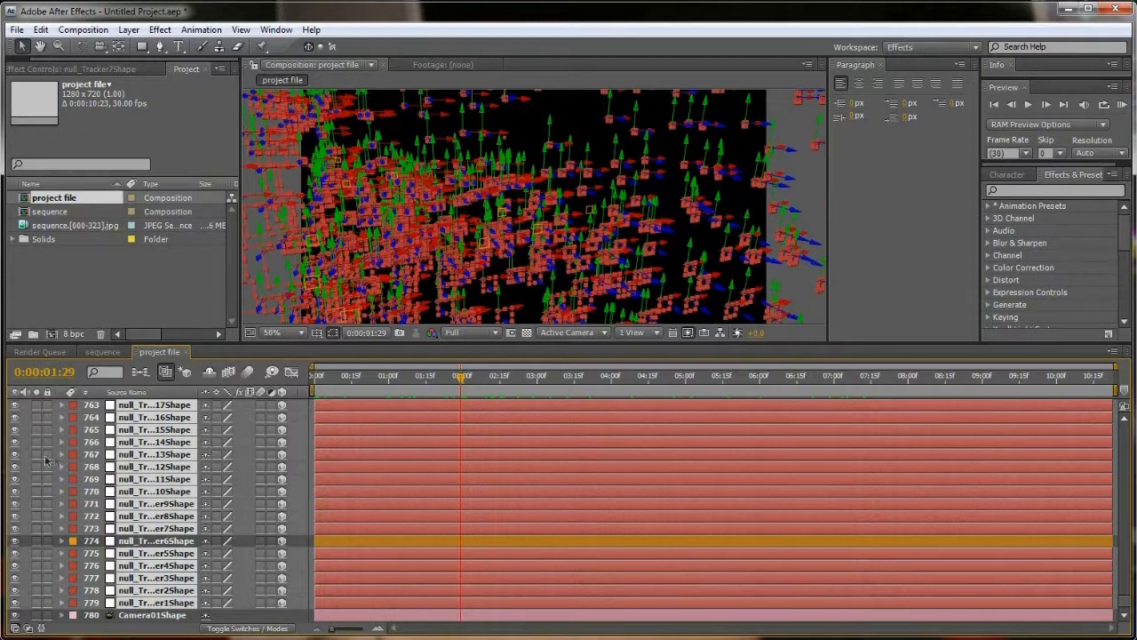
left_click(16, 456)
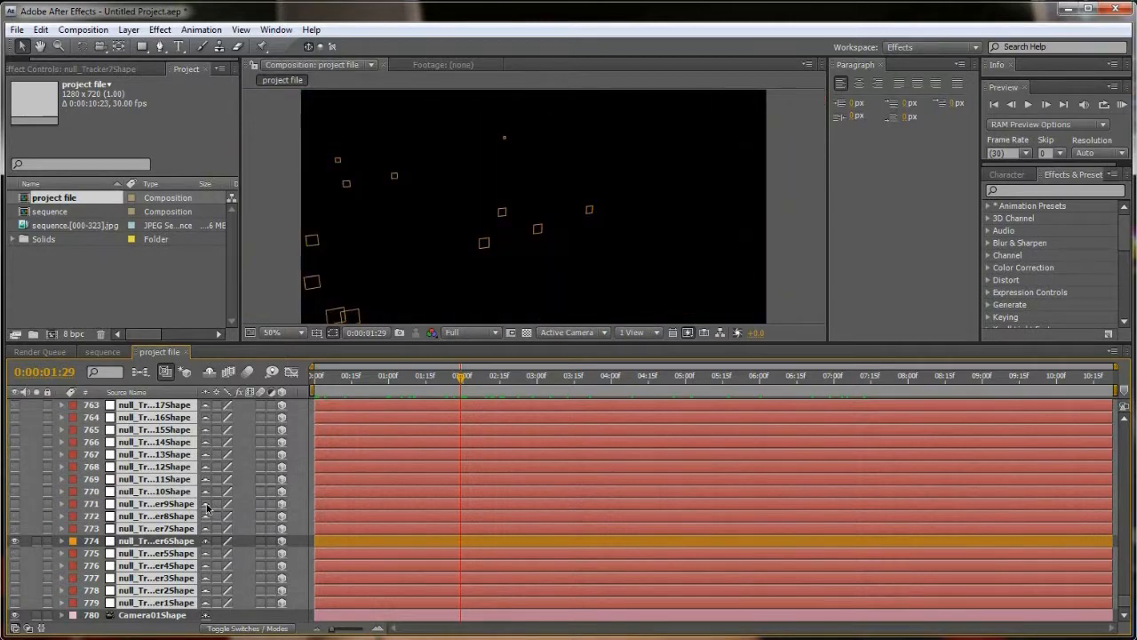
left_click(210, 372)
left_click(210, 372)
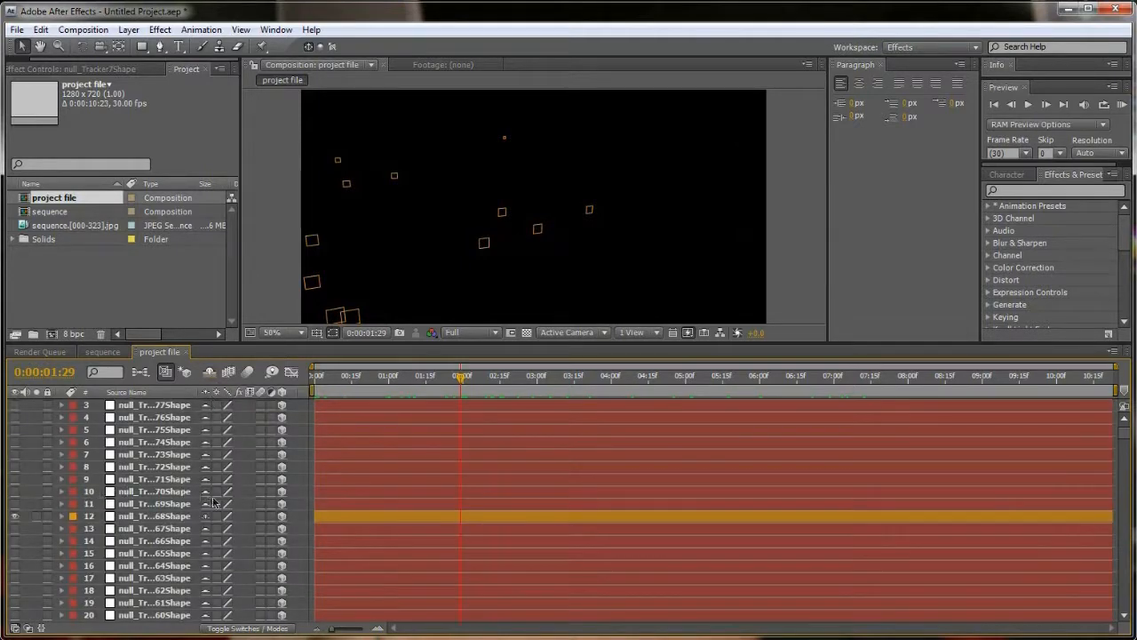
left_click(210, 373)
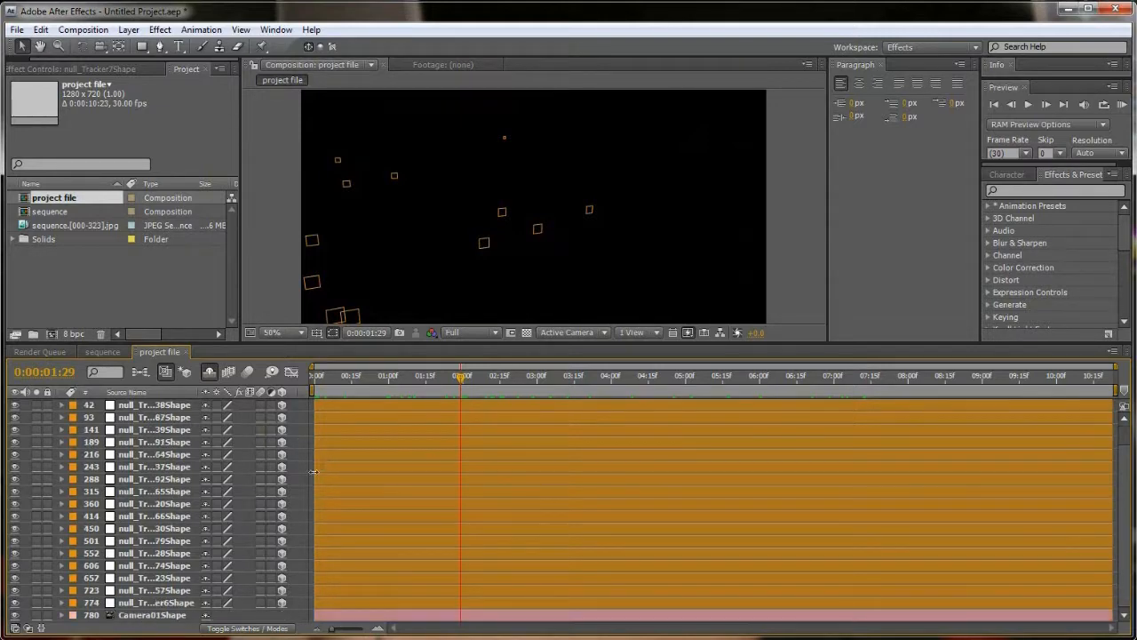
Delete the orange nulls whose names end in 38, 39, 64, 65, 30, 74 and er6Shape
left_click(142, 604)
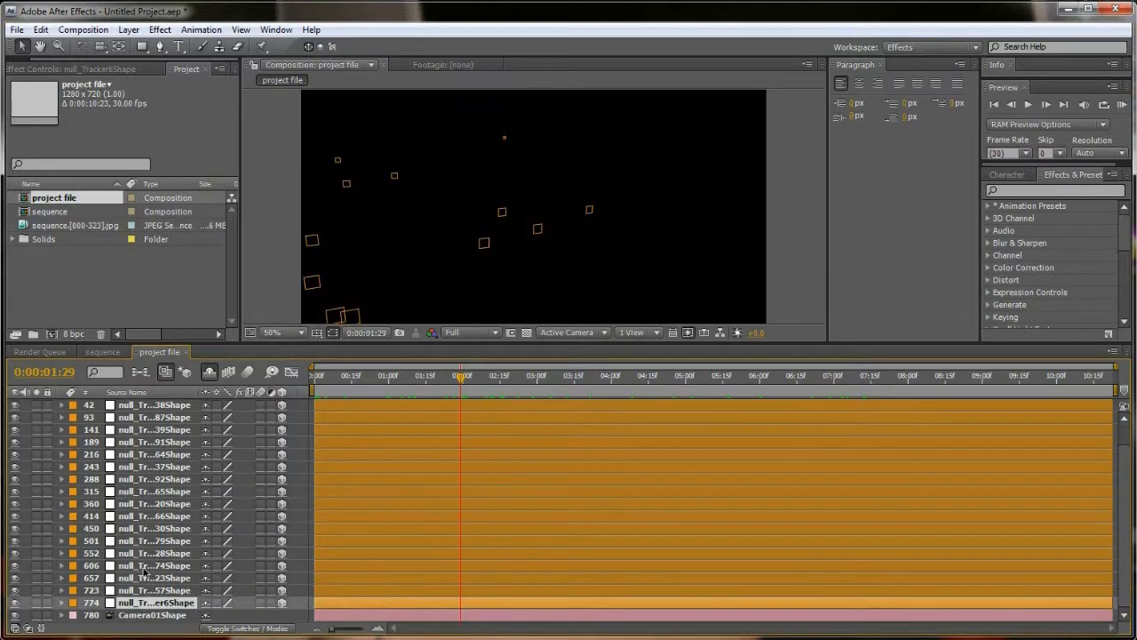
left_click(147, 565, "ctrl")
left_click(147, 528, "ctrl")
left_click(147, 491, "ctrl")
left_click(146, 454, "ctrl")
left_click(149, 405, "ctrl")
left_click(151, 417, "ctrl")
left_click(153, 429, "ctrl")
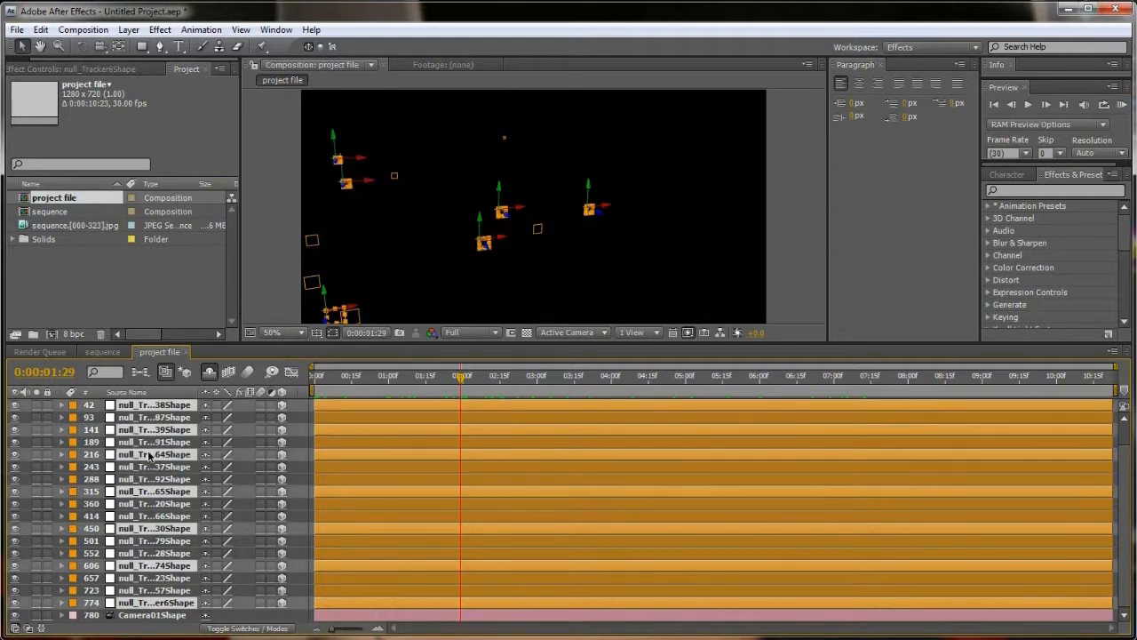
key("Delete")
Add the sequence.[000-323].jpg footage as the top layer of the project file composition and scrub to 0:00:10:22 to check the nulls against it
left_click_drag(354, 377, 772, 377)
left_click_drag(629, 343, 628, 484)
left_click(107, 493)
left_click(160, 493)
left_click(329, 517)
left_click(82, 263)
left_click_drag(51, 225, 161, 542)
left_click_drag(371, 483, 370, 398)
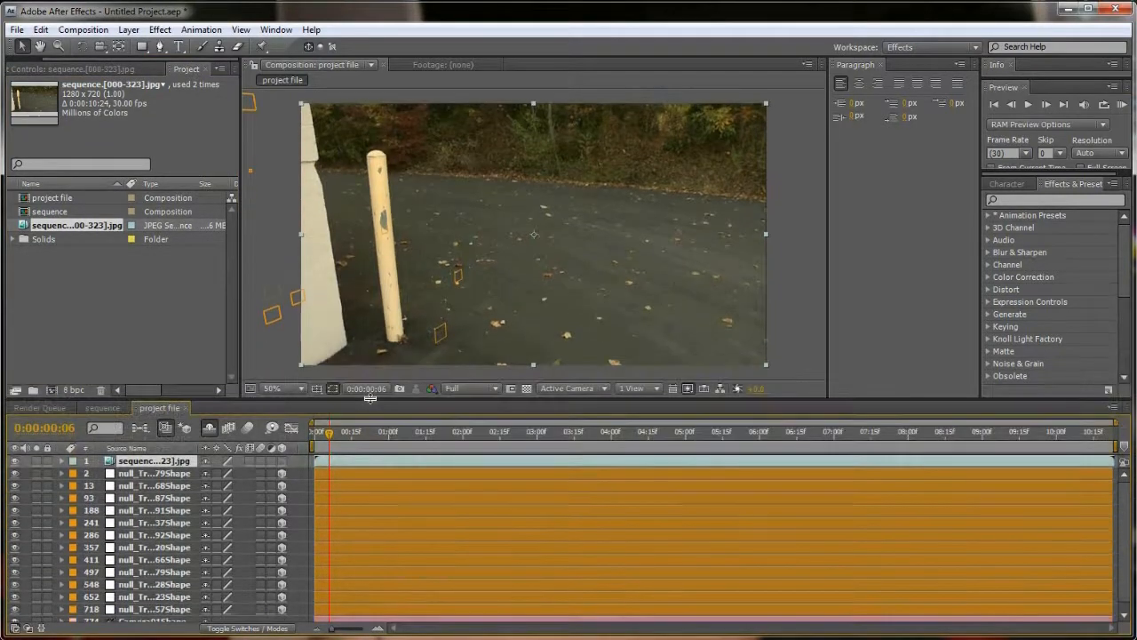
left_click_drag(321, 441, 1109, 456)
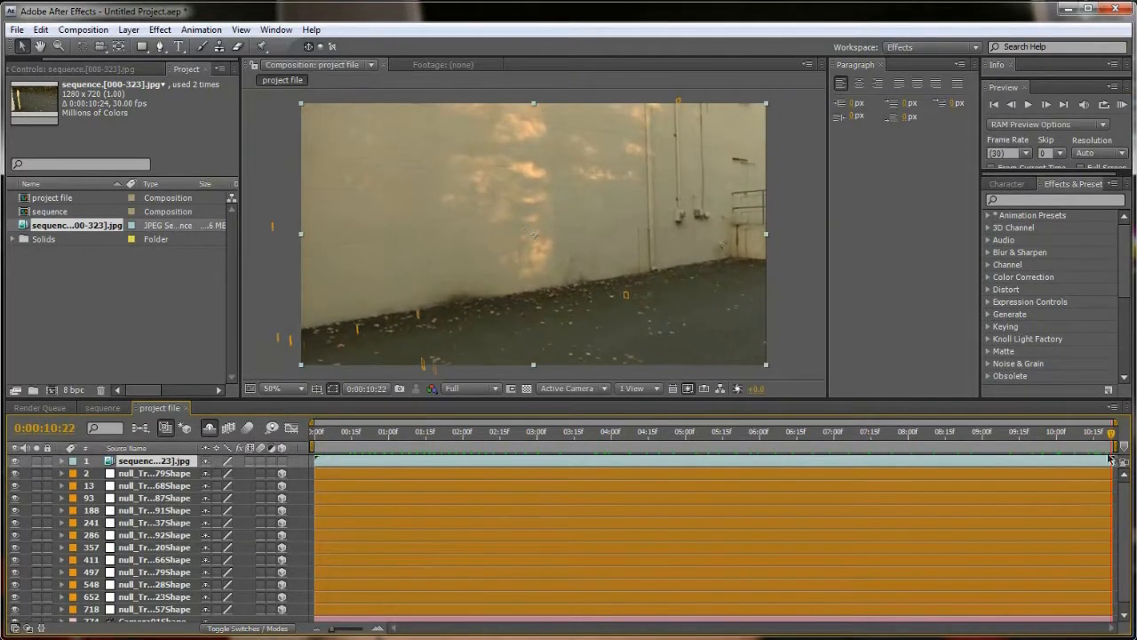
Hide all remaining orange nulls from the timeline as shy layers and scrub to 0:00:03:14
left_click(169, 475)
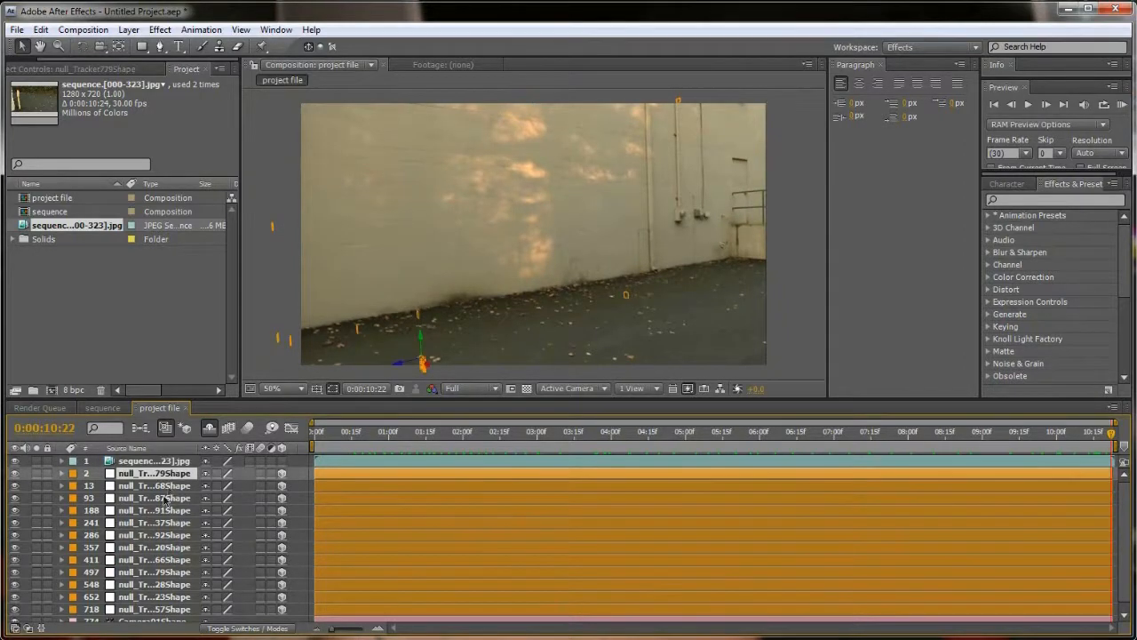
scroll(151, 576, "down", 1)
left_click(148, 604, "shift")
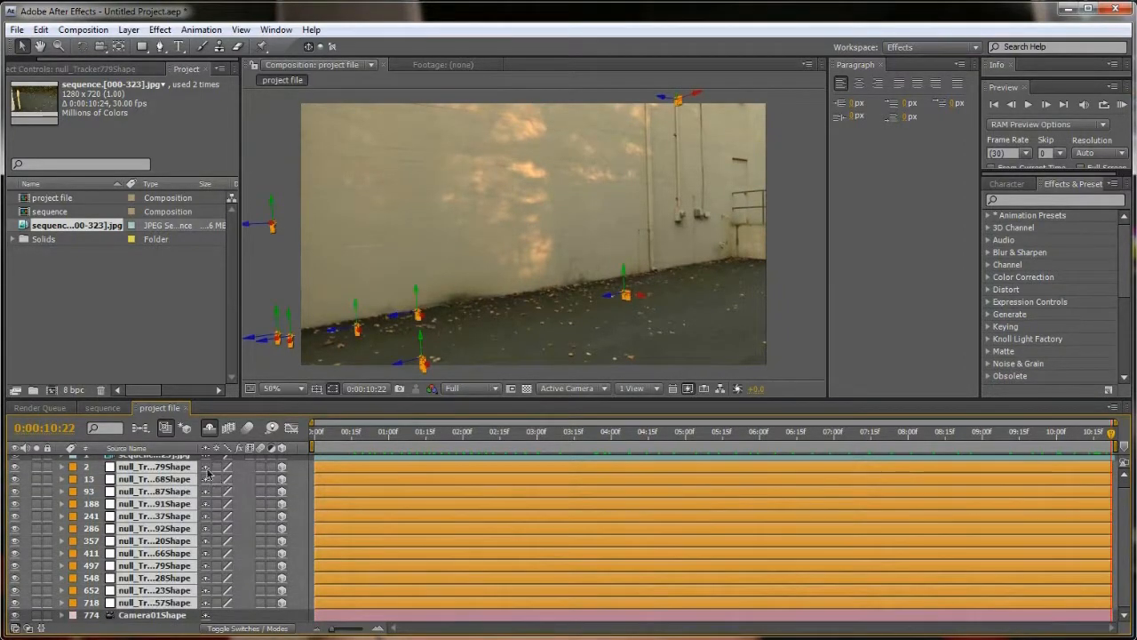
key("Delete")
left_click_drag(317, 435, 545, 444)
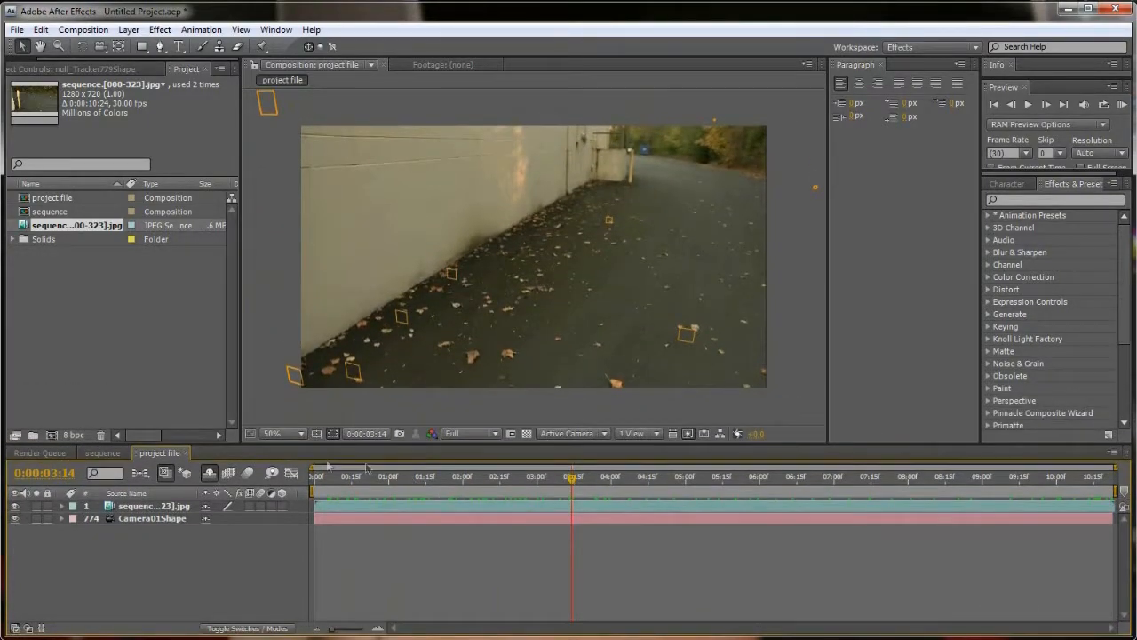
Save the project as Untitled Project.aep in the 3d Motion Tracking folder on the Desktop
key("ctrl+s")
left_click(212, 101)
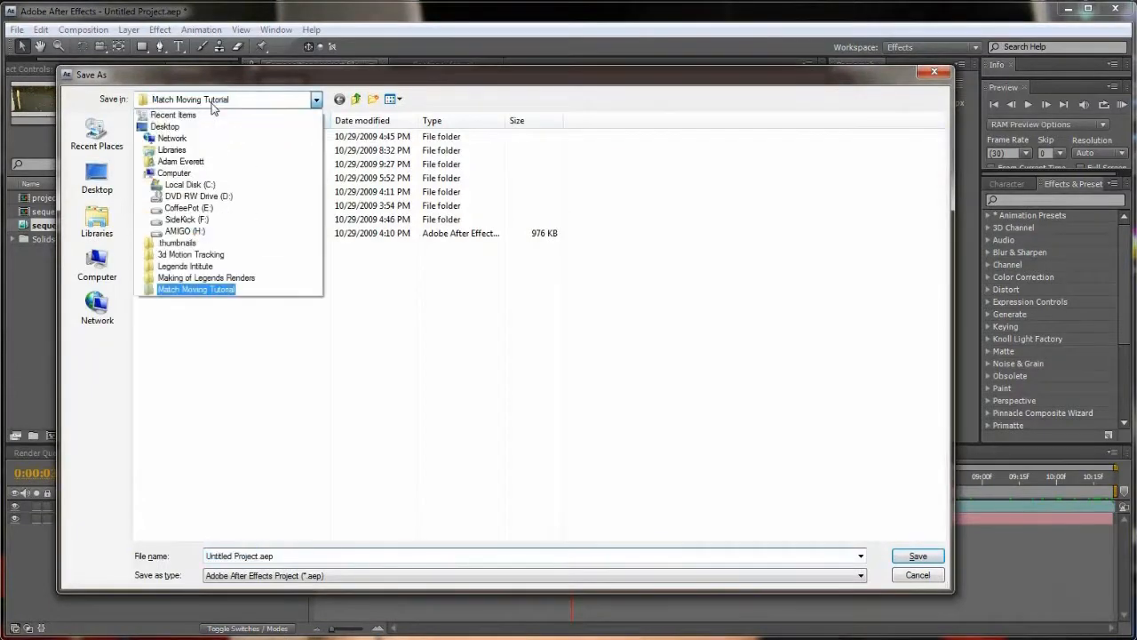
left_click(164, 126)
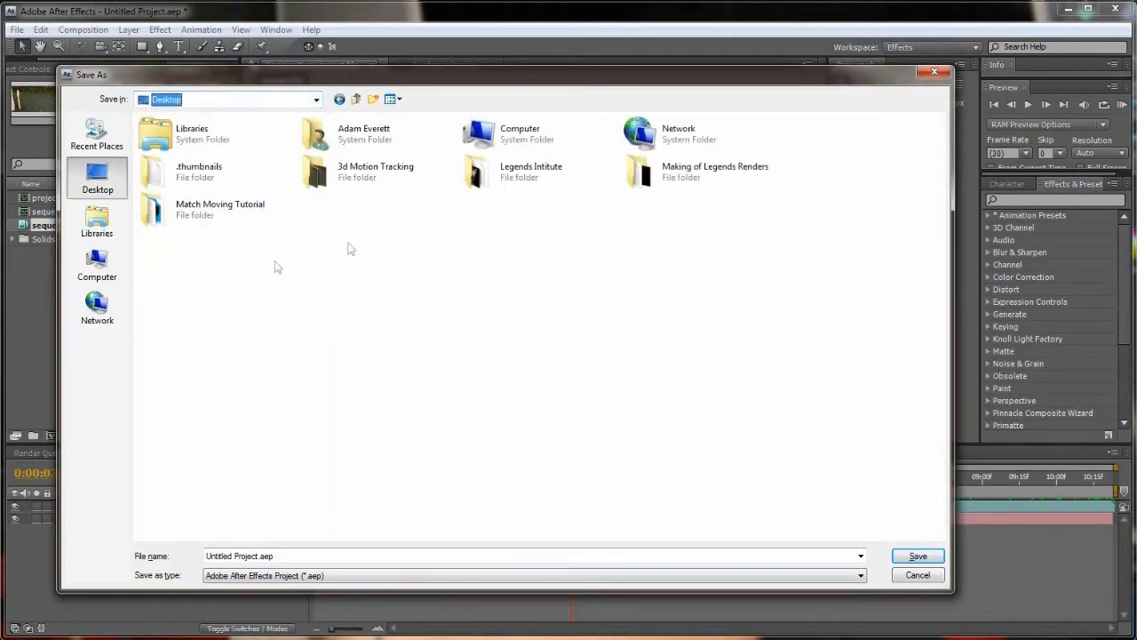
double_click(338, 162)
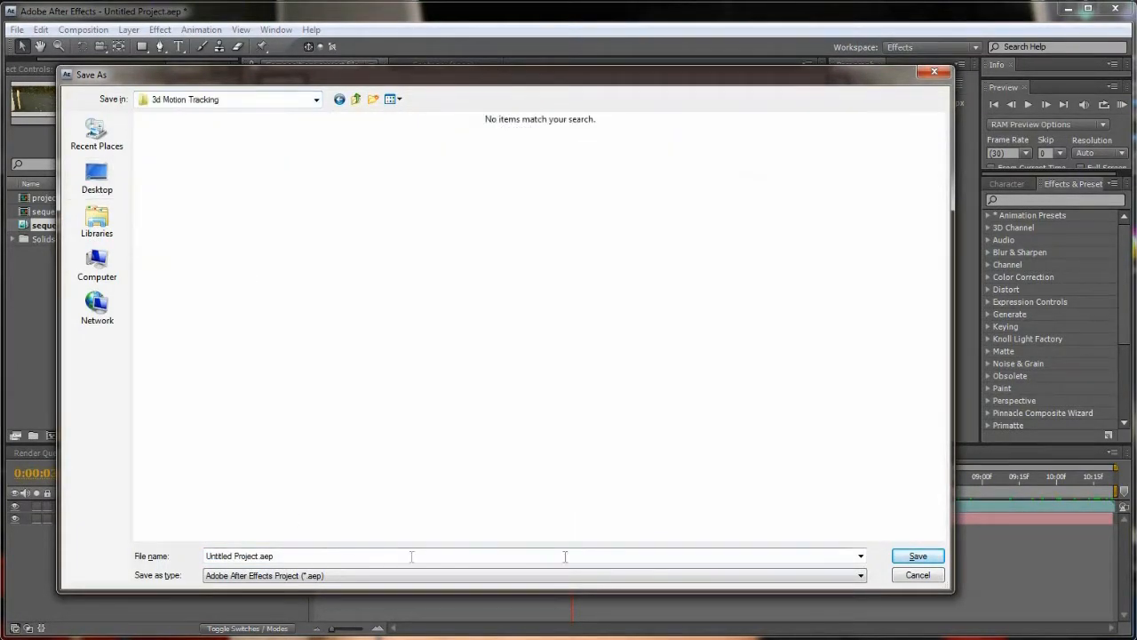
left_click(917, 556)
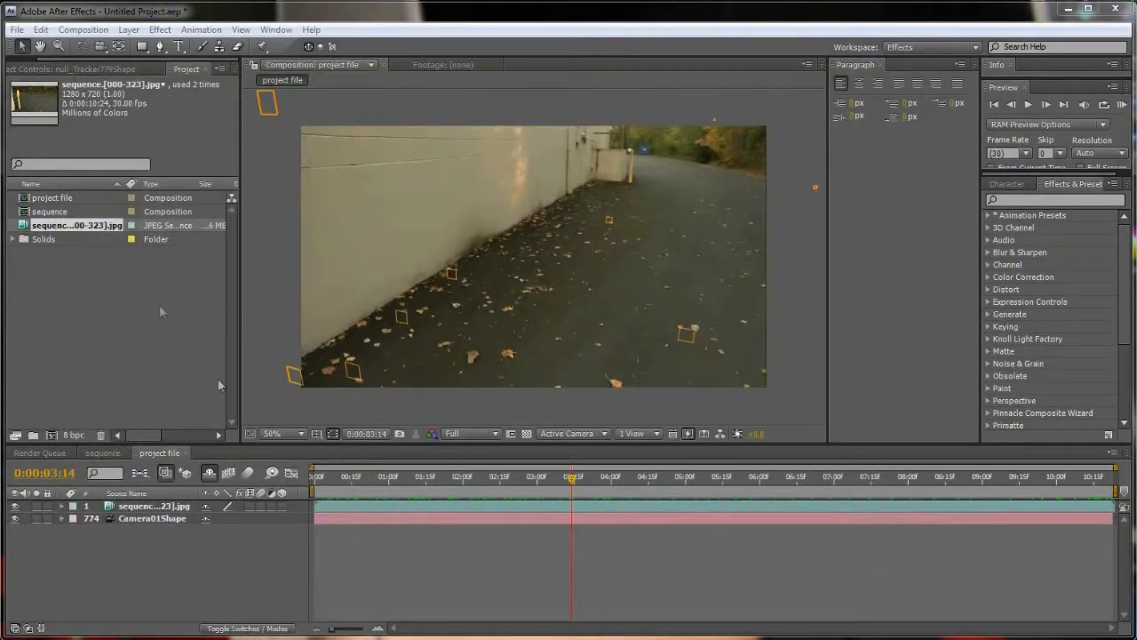
Move to 0:00:04:19 and create a text layer reading "aetuts" over the wall
left_click_drag(332, 478, 659, 506)
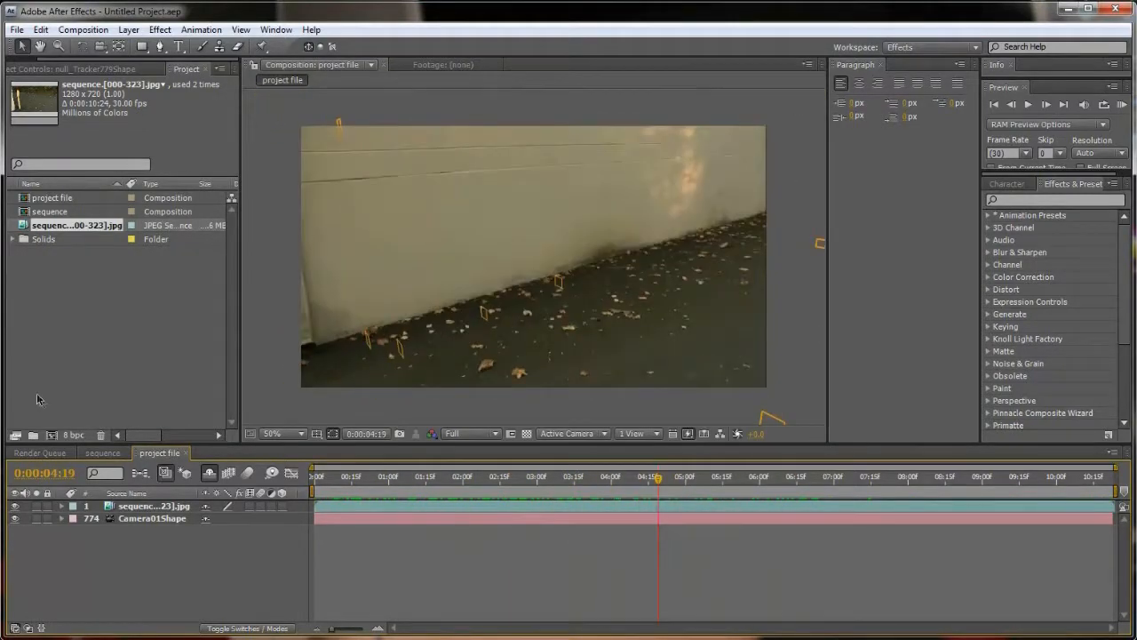
left_click(178, 47)
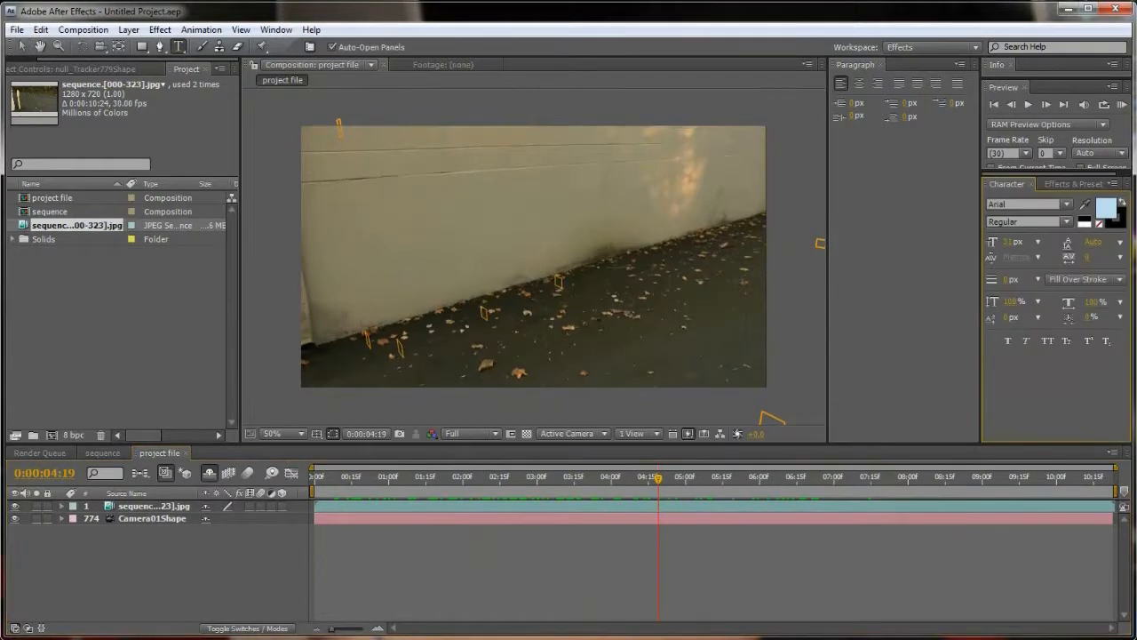
left_click(480, 245)
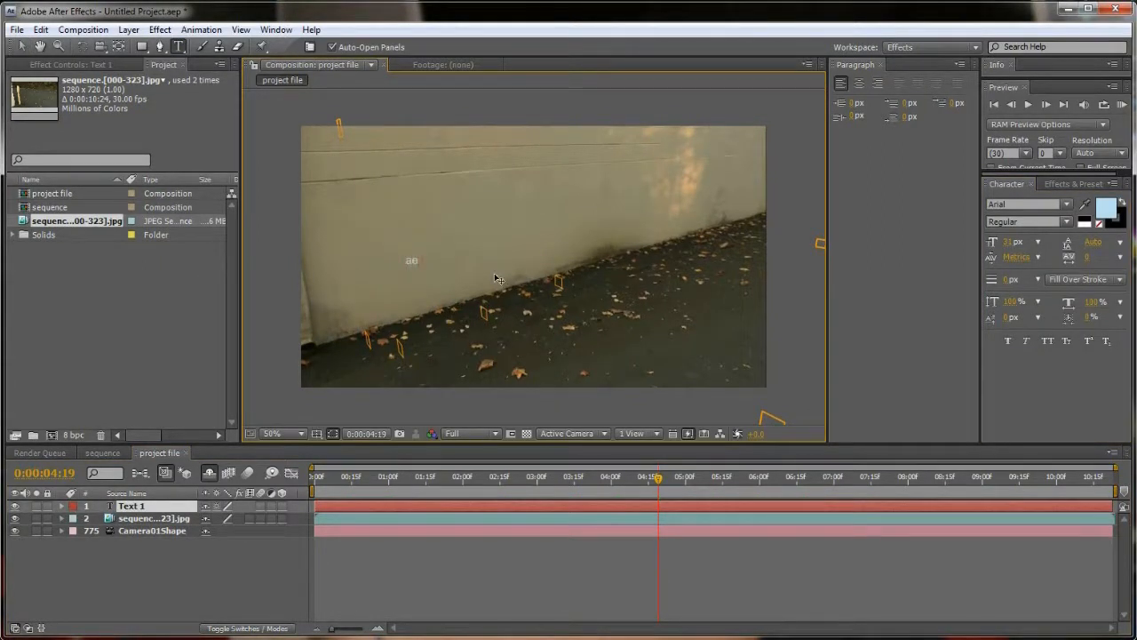
Set the "aetuts" text to the Arial Rounded MT Bold font at 142 px
key("ctrl+a")
left_click_drag(1008, 245, 1062, 244)
left_click(1009, 205)
key("Down")
key("Down")
key("Up")
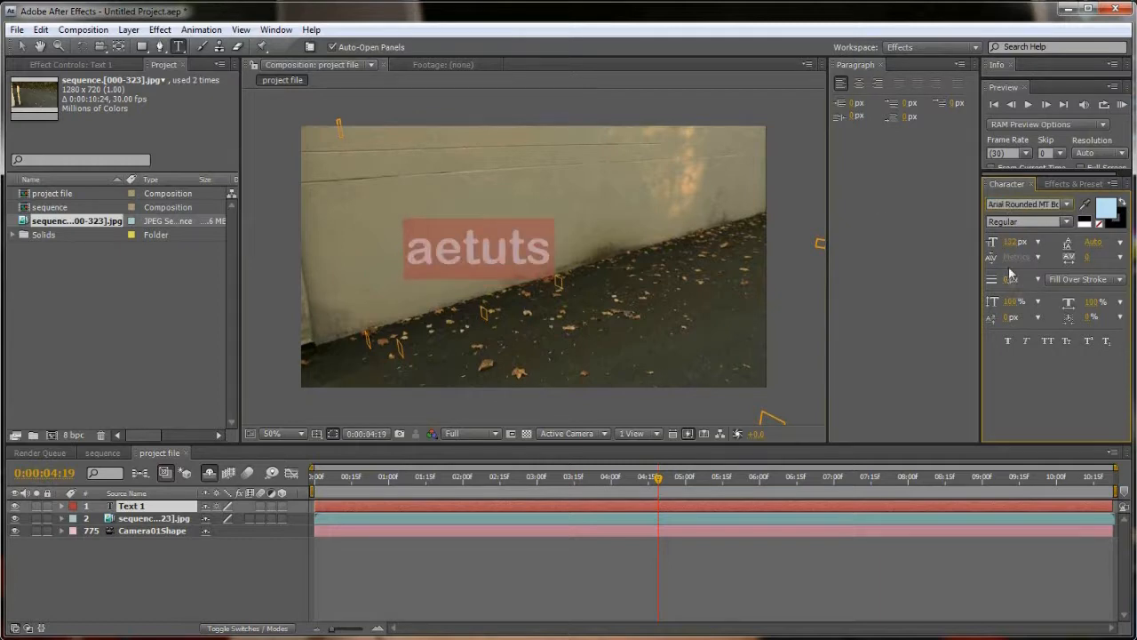
left_click_drag(1010, 243, 1017, 243)
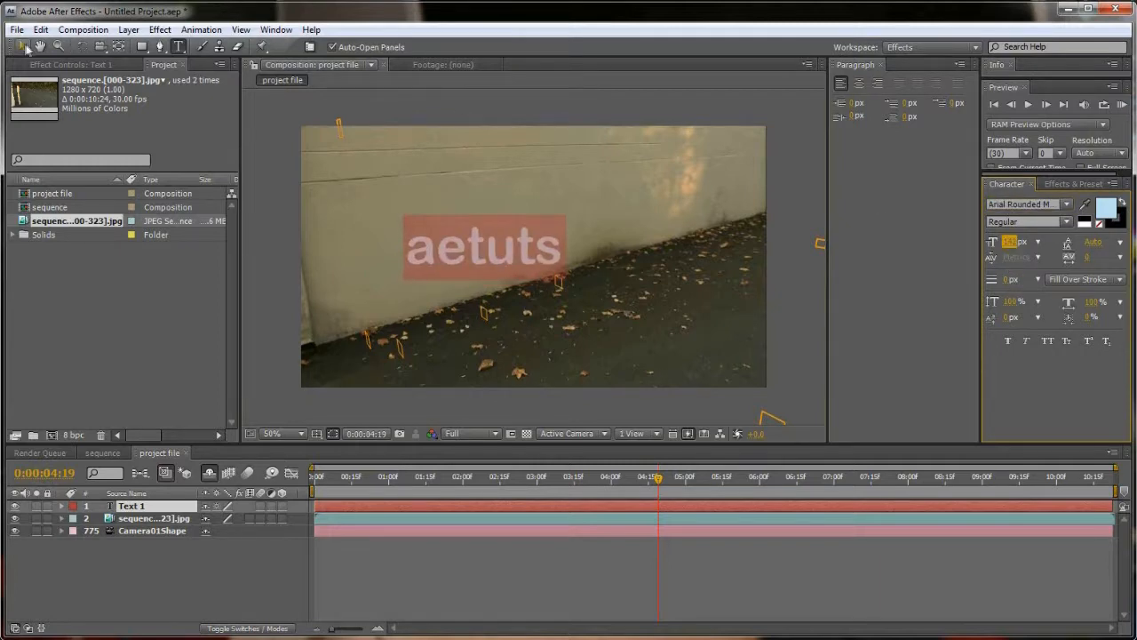
left_click(23, 47)
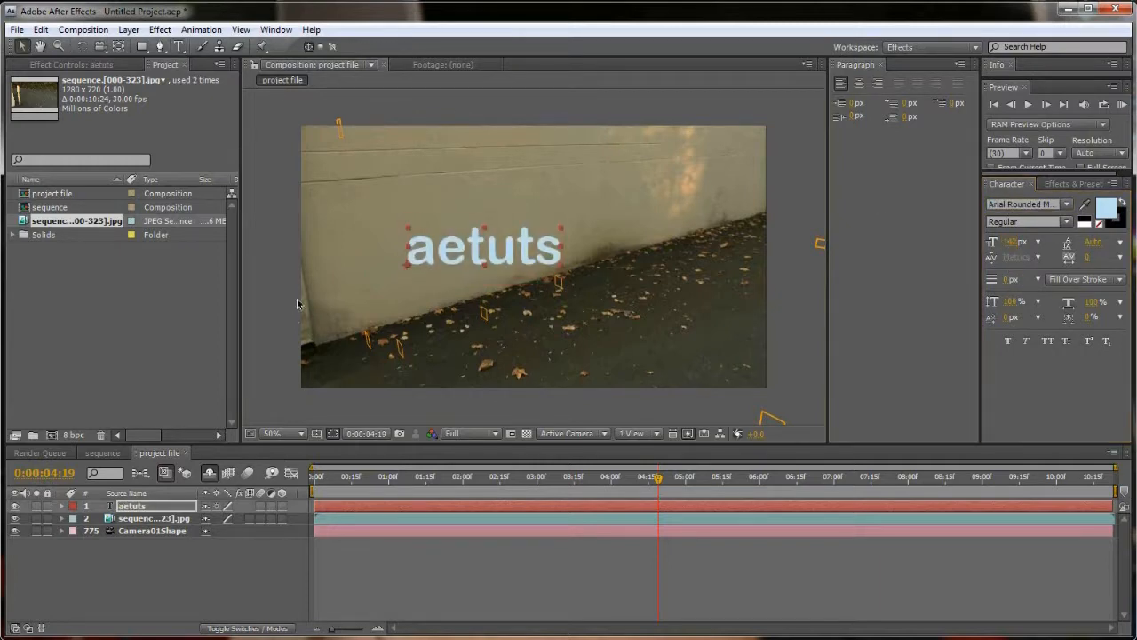
Make the "aetuts" text a 3D layer, adjust its placement by the wall, and scrub back to 0:00:03:11
left_click(283, 506)
left_click_drag(456, 353, 420, 374)
left_click_drag(658, 478, 566, 478)
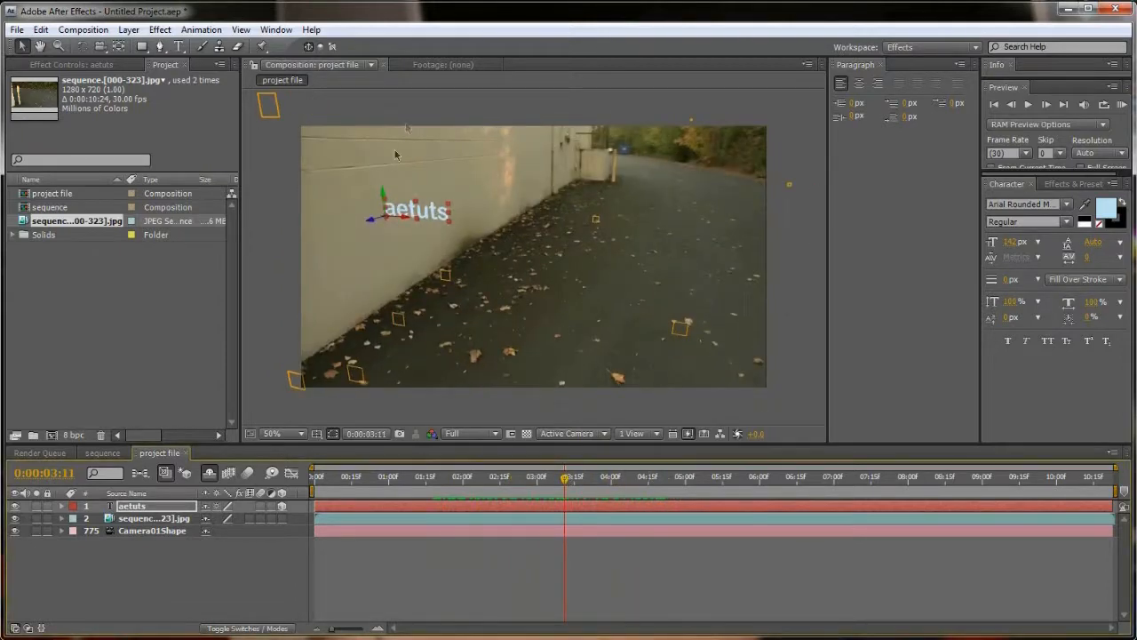
Rotate the "aetuts" text to run along the wall, enlarge it to 1160 px at 0:00:07:19, and adjust its placement
key("w")
left_click_drag(383, 195, 371, 217)
left_click_drag(566, 477, 881, 477)
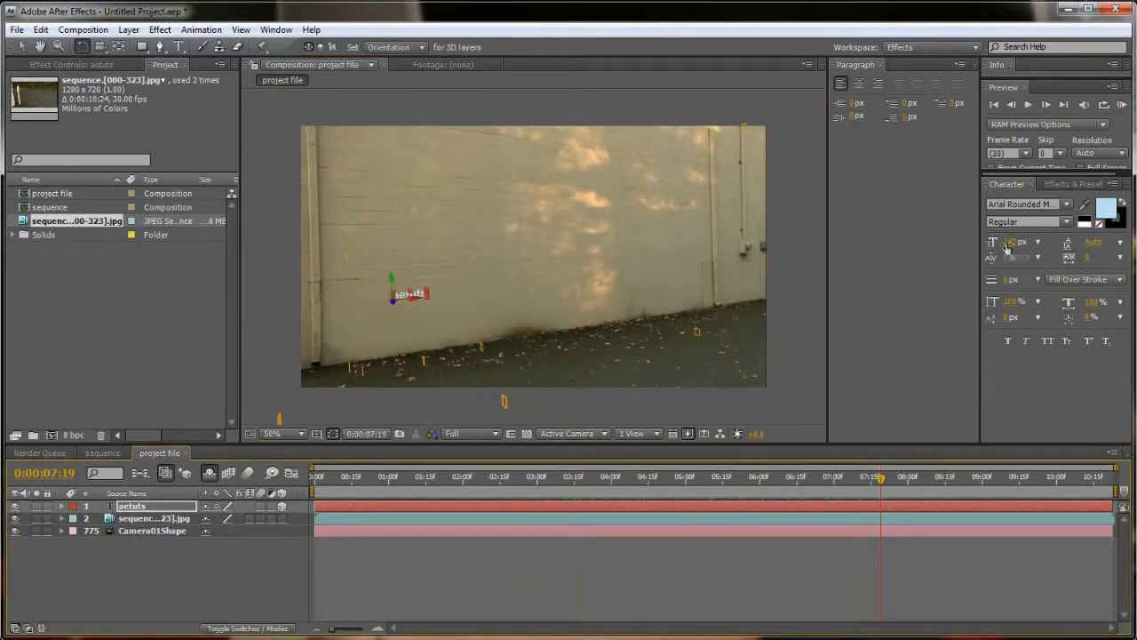
left_click_drag(1008, 244, 1087, 239)
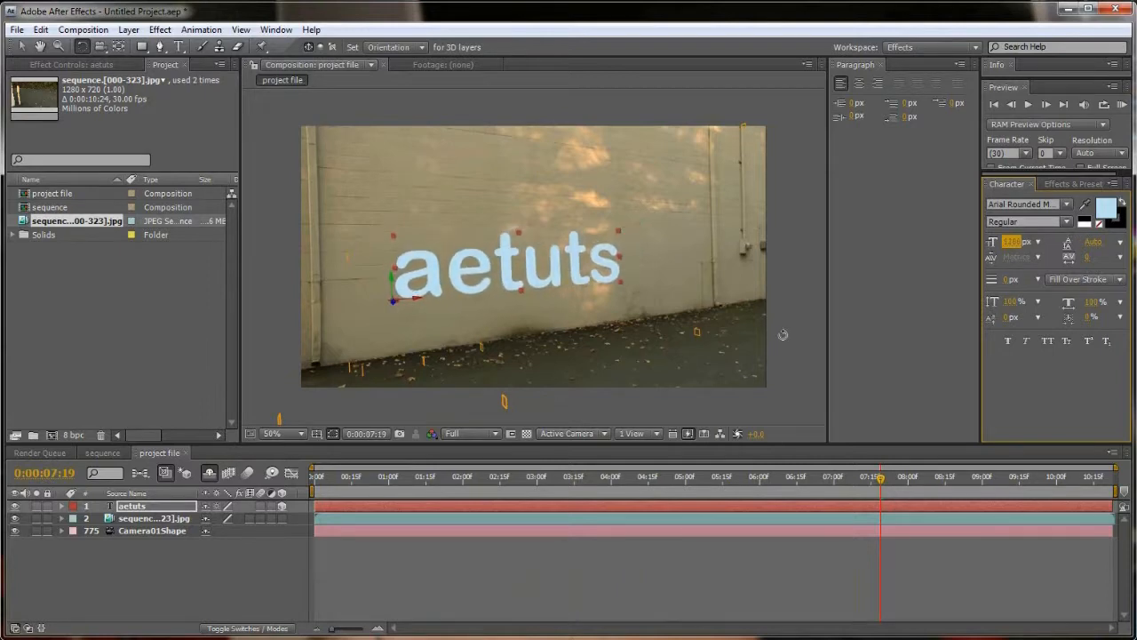
key("v")
left_click_drag(392, 304, 405, 312)
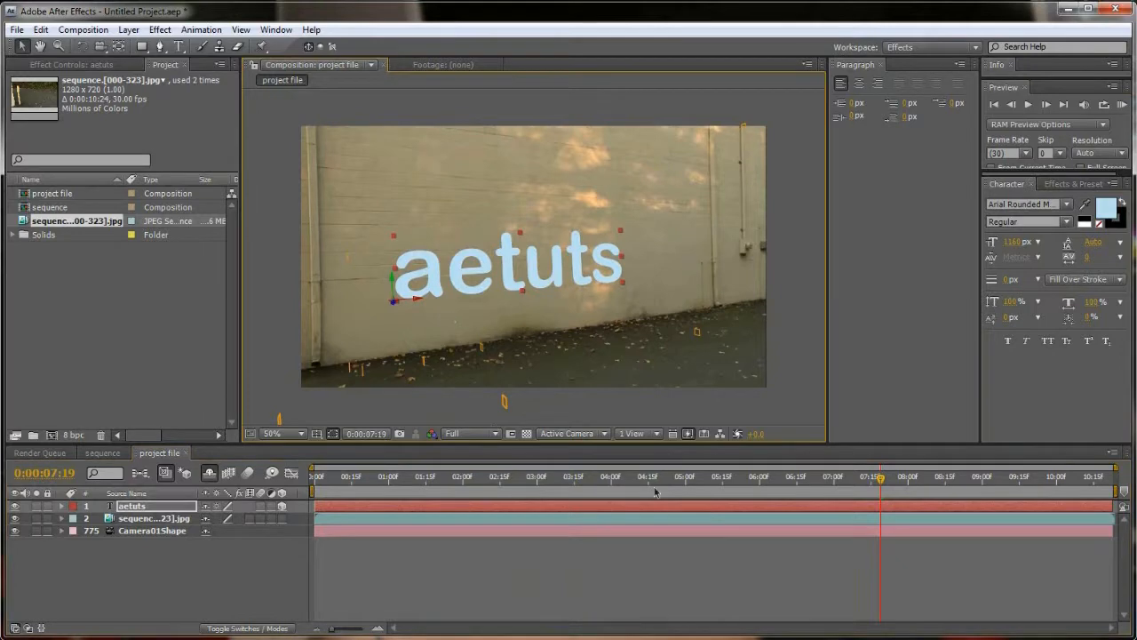
Scrub through the shot between about 0:00:03:00 and 0:00:06:25 to check how the "aetuts" text sticks to the wall
left_click_drag(867, 479, 537, 473)
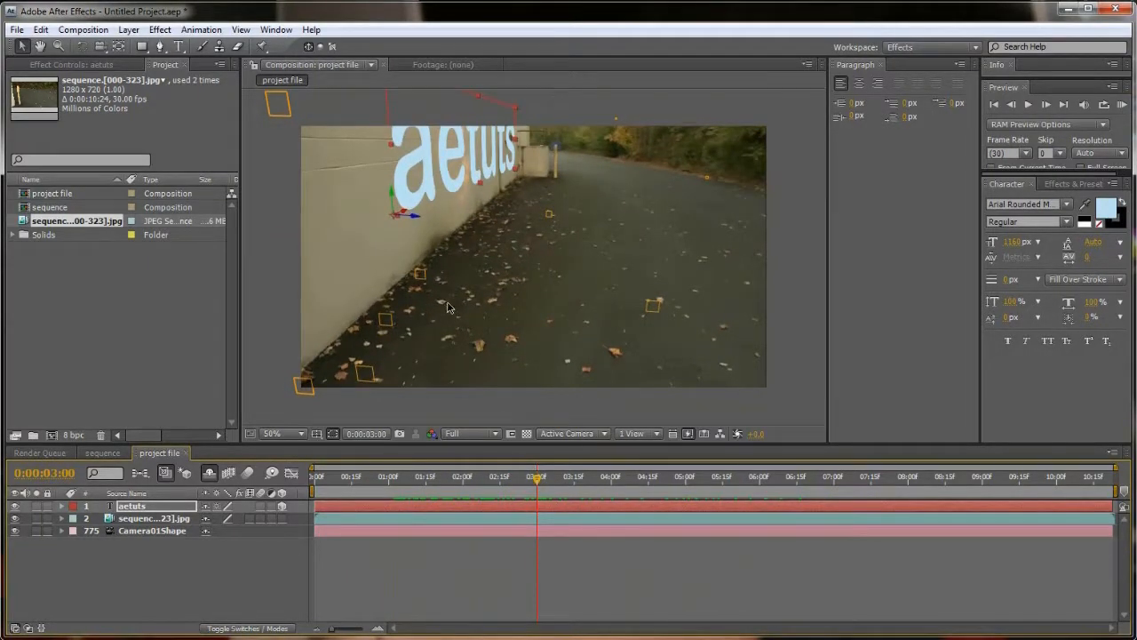
mouse_move(540, 482)
left_mouse_down()
mouse_move(609, 474)
mouse_move(400, 469)
mouse_move(822, 469)
mouse_move(682, 495)
mouse_move(548, 485)
left_mouse_up()
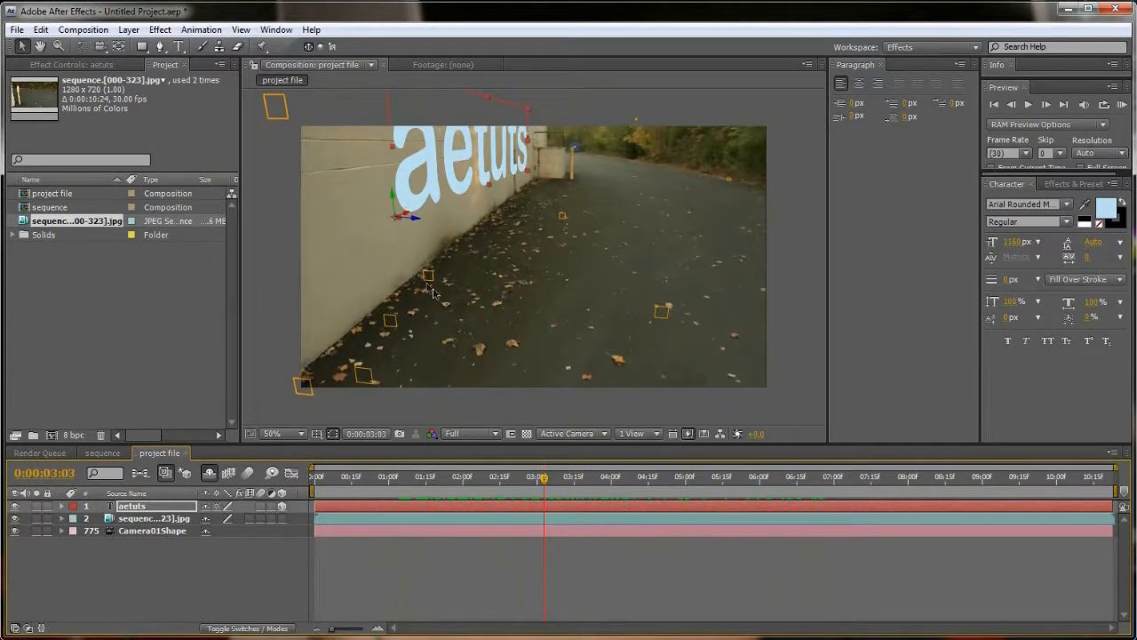
left_click_drag(547, 480, 590, 480)
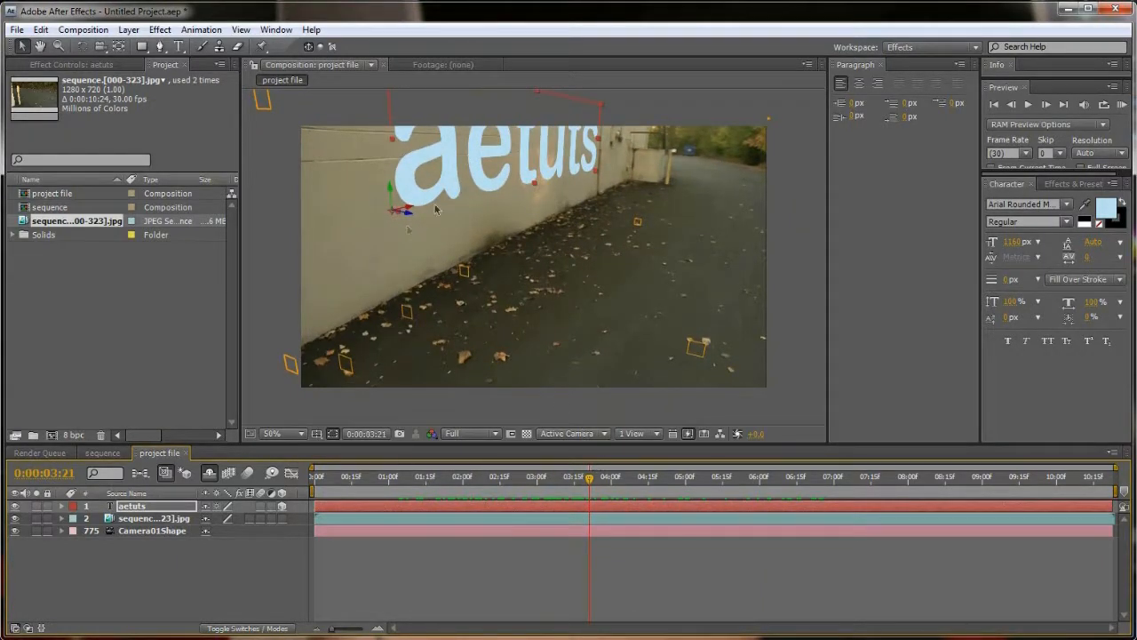
left_click_drag(585, 489, 823, 477)
left_click(147, 560)
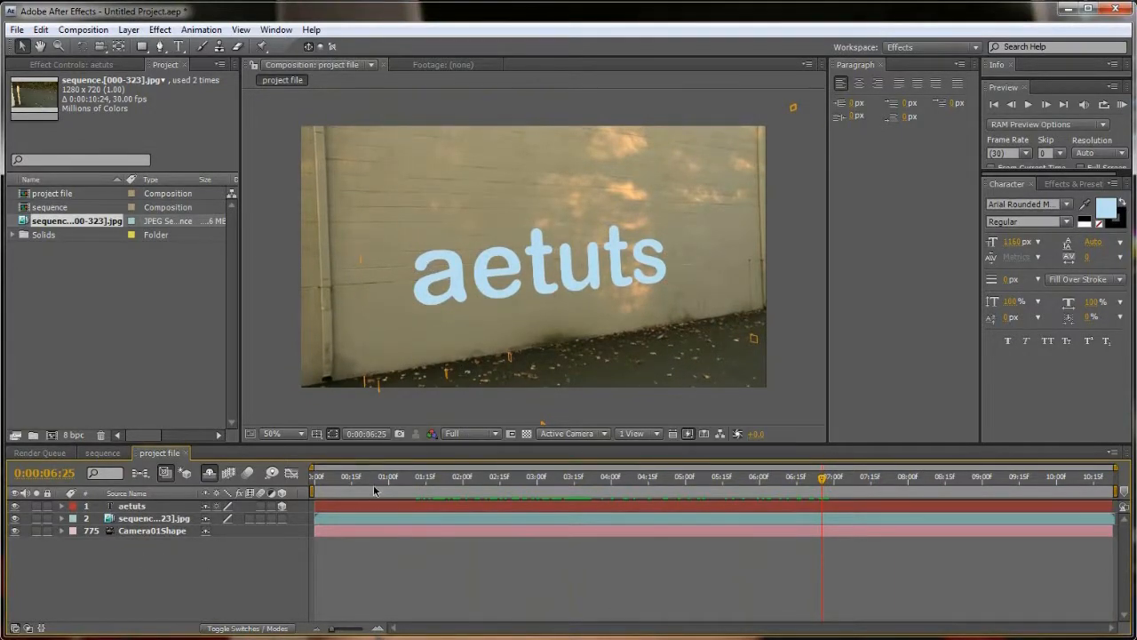
left_click_drag(414, 478, 762, 485)
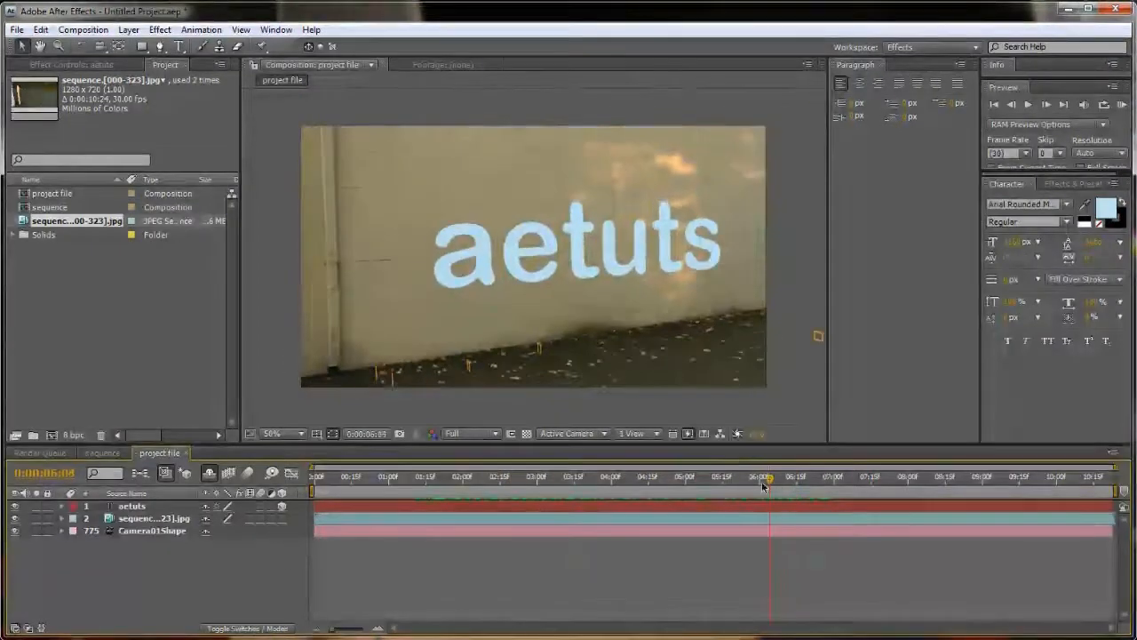
Create a comp-size black solid, make it a 3D layer, and raise it from the ground to the wall
right_click(116, 560)
mouse_move(198, 569)
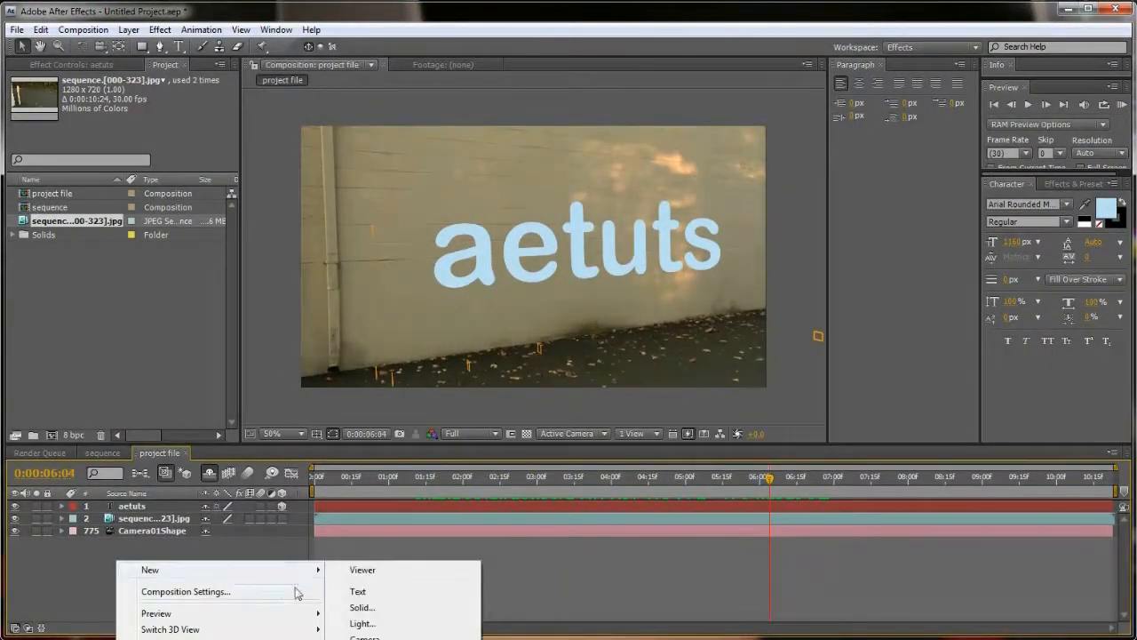
left_click(372, 611)
left_click(73, 537)
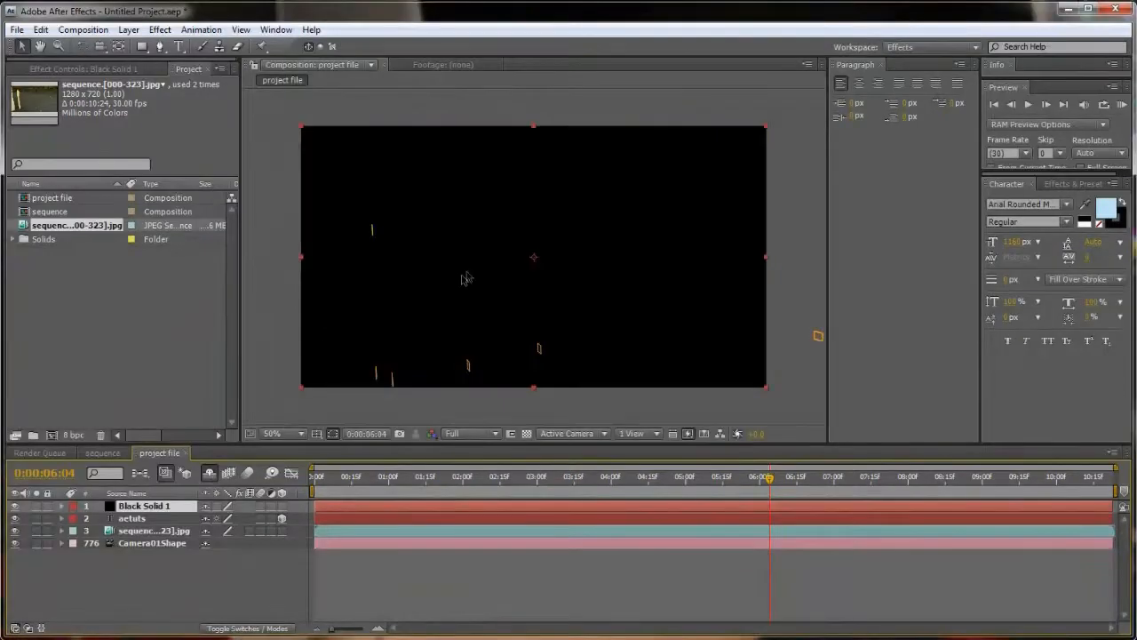
left_click(281, 507)
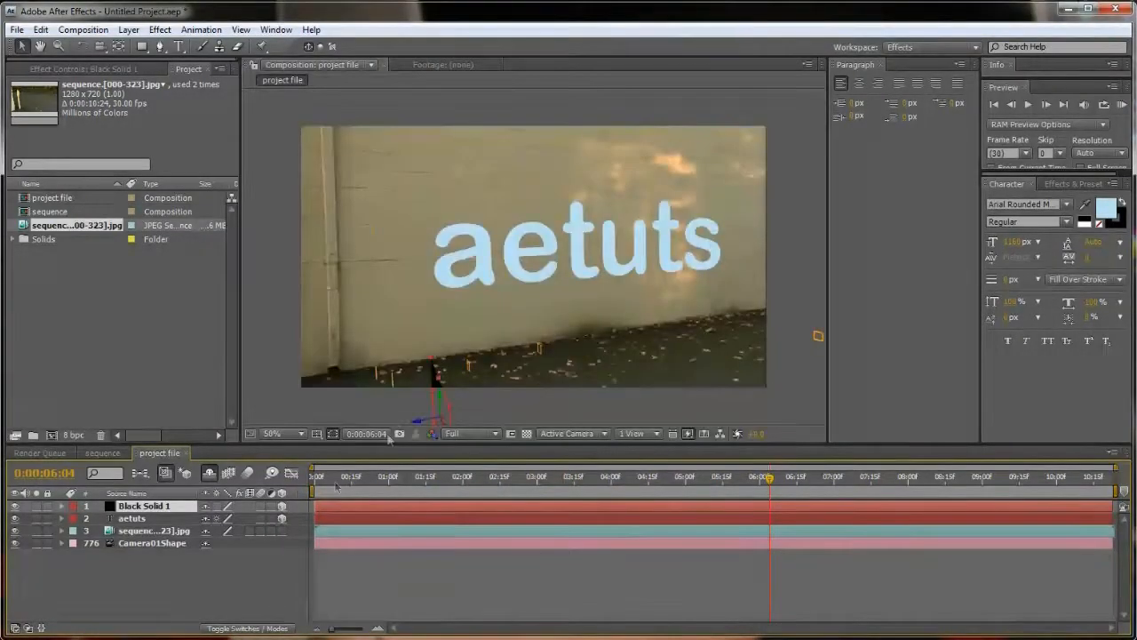
left_click_drag(444, 406, 470, 241)
Rotate the black solid parallel to the wall and shift it in depth toward the wall at 0:00:01:26
key("w")
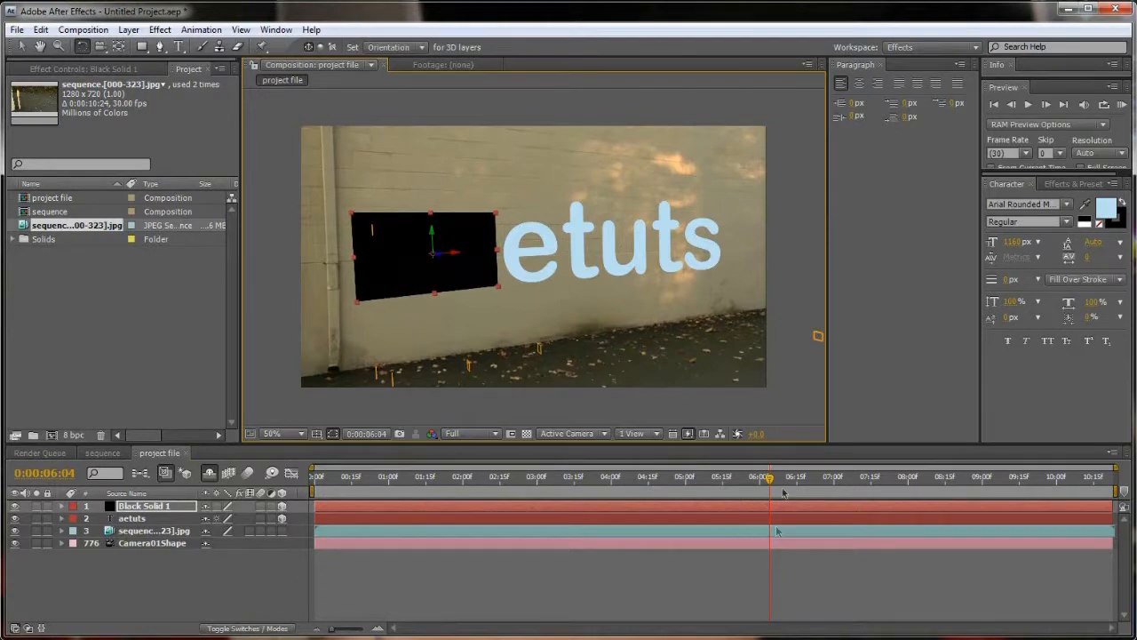
left_click_drag(768, 480, 509, 438)
left_click_drag(431, 130, 283, 146)
key("v")
left_click_drag(510, 477, 453, 465)
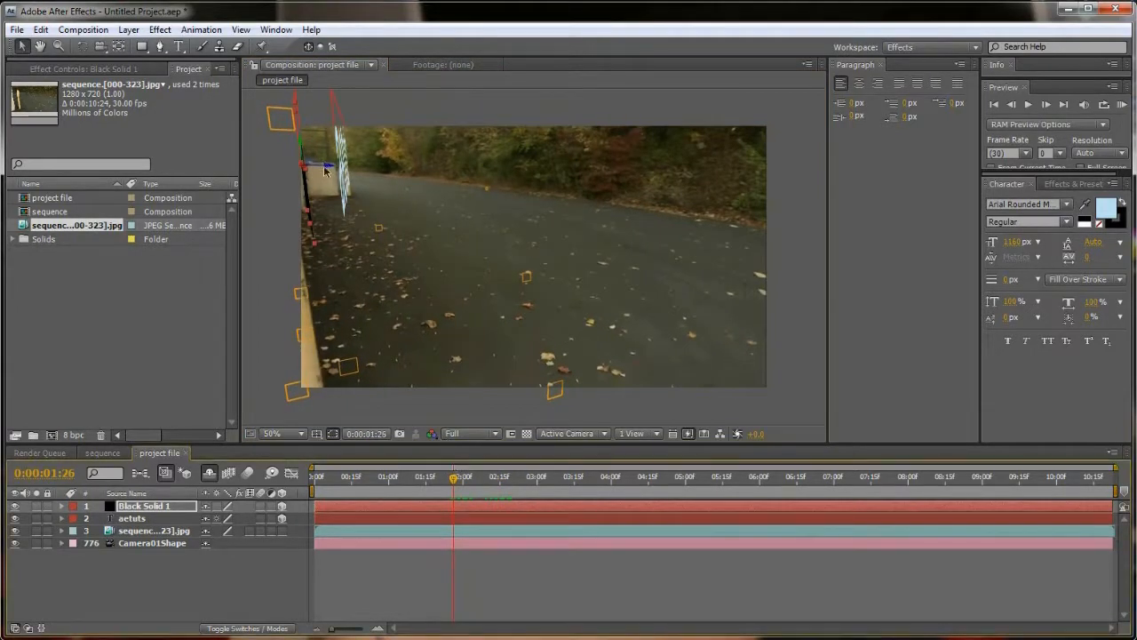
left_click_drag(325, 169, 314, 170)
Move the black solid along the wall behind the "aetuts" text and enlarge it at 0:00:07:22
left_click_drag(454, 477, 725, 485)
left_click(440, 222)
left_click_drag(439, 222, 664, 434)
left_click_drag(717, 483, 888, 483)
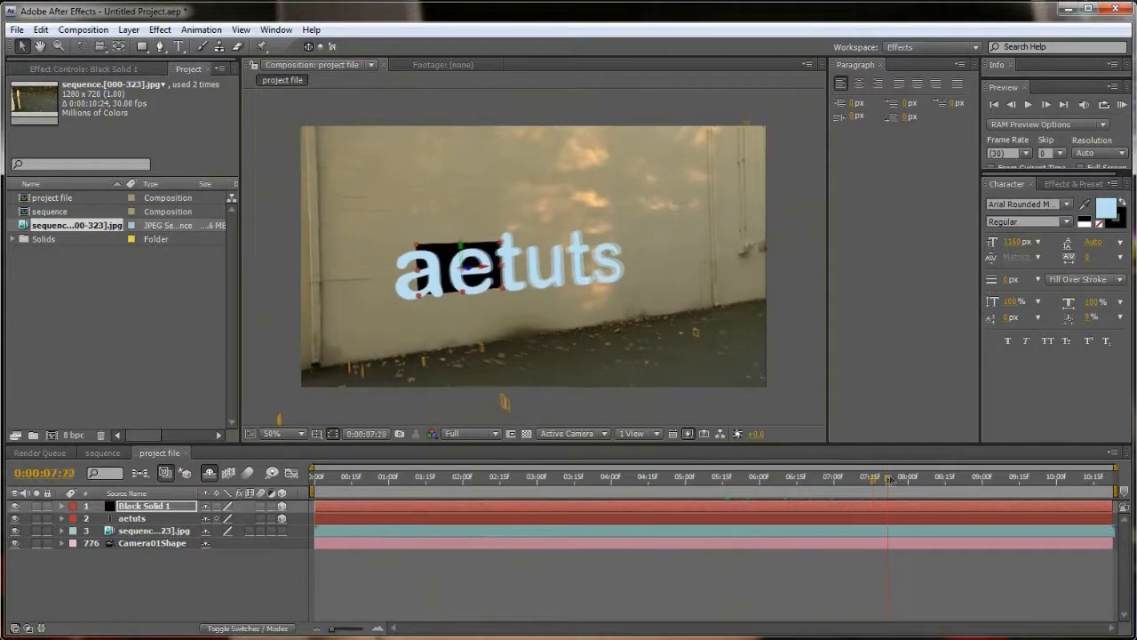
left_click_drag(503, 246, 644, 374)
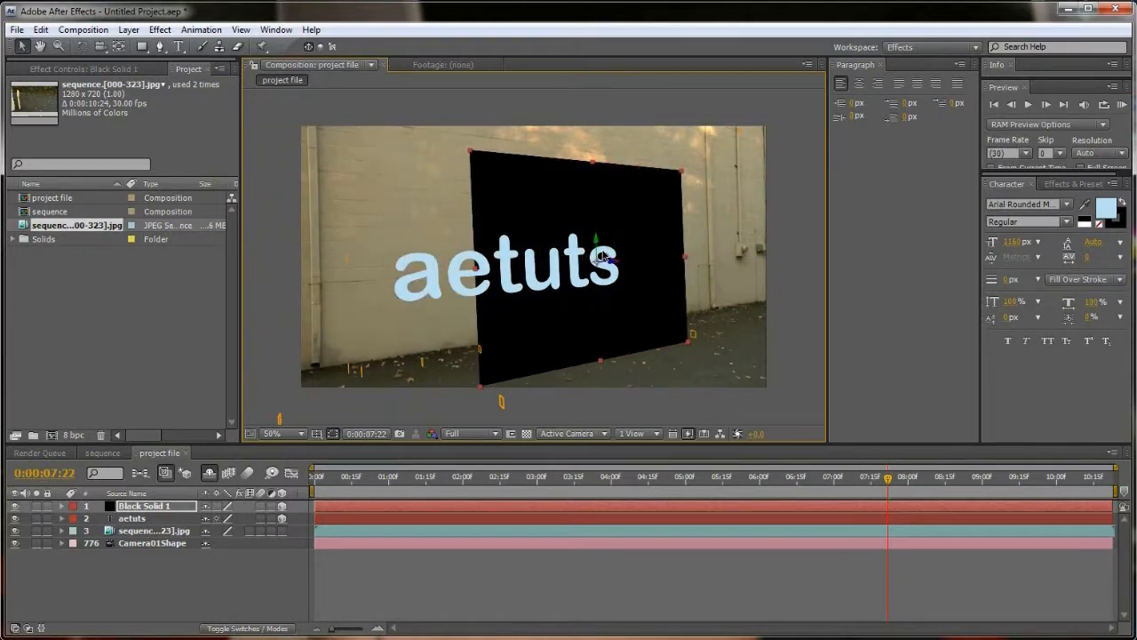
Fine-tune the black solid's rotation, stretch it wide enough to back the whole "aetuts" text, and adjust its height
key("w")
left_click_drag(596, 240, 594, 241)
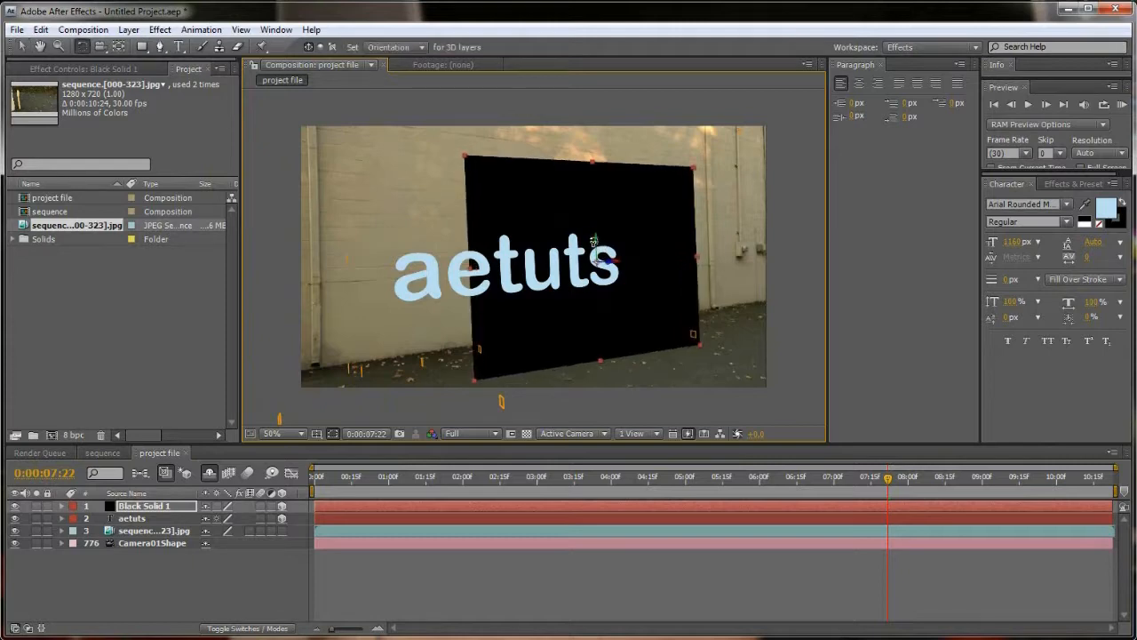
key("v")
left_click_drag(620, 265, 732, 259)
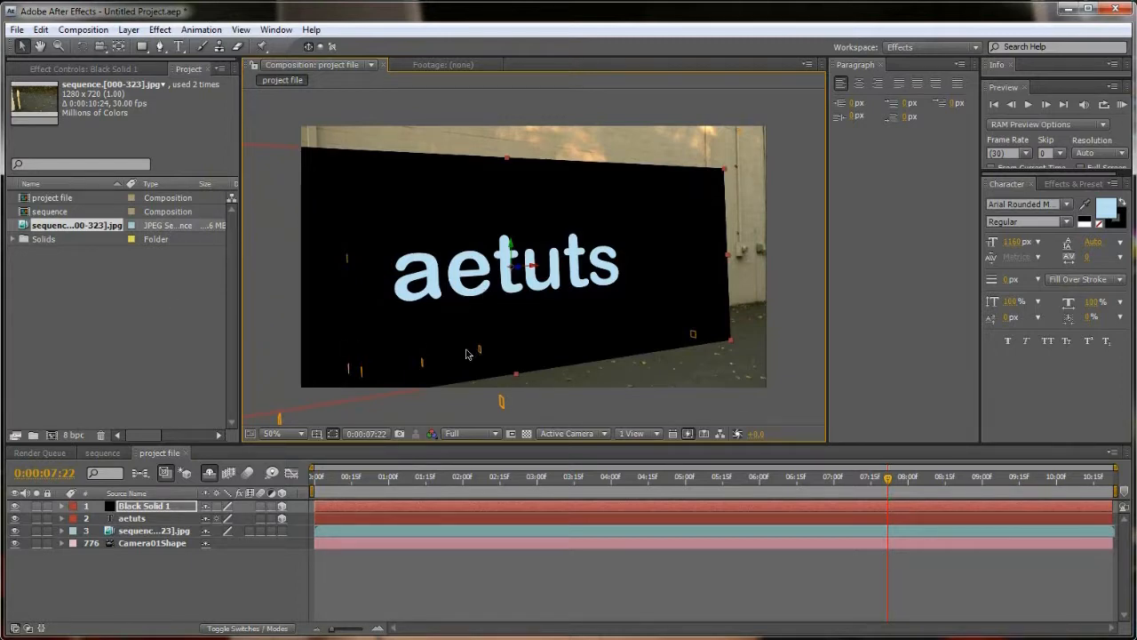
left_click_drag(513, 255, 528, 184)
Correct the black solid's rotation against the wall at 0:00:02:07 and check the alignment up to 0:00:10:17
left_click_drag(885, 480, 479, 476)
key("w")
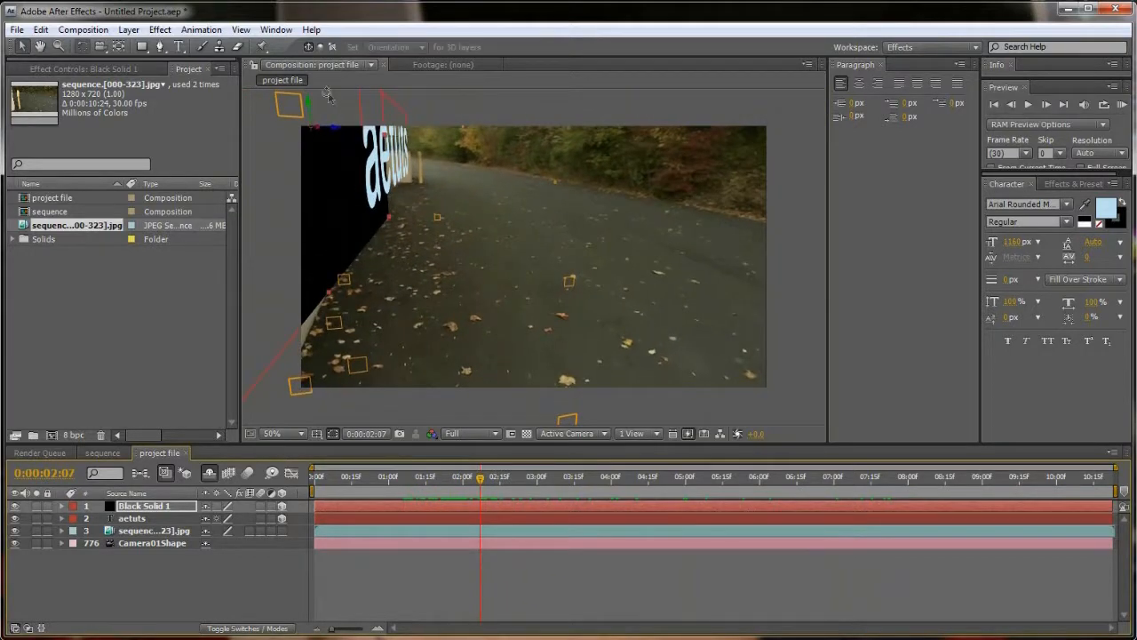
left_click_drag(310, 108, 312, 109)
left_click_drag(491, 481, 969, 483)
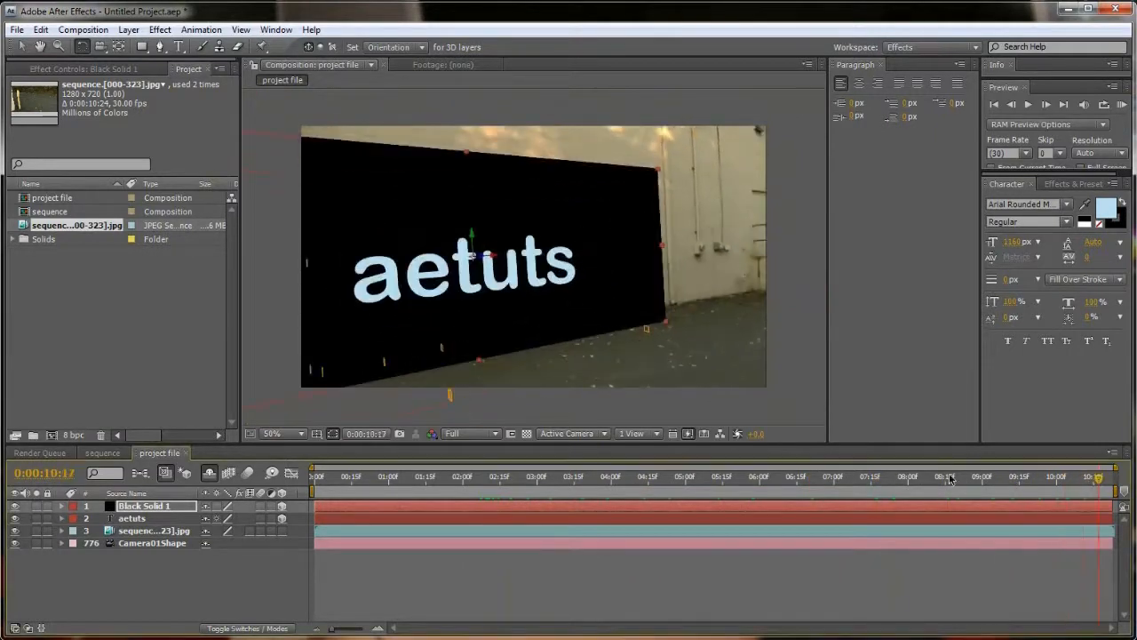
Change the color of the black solid to white in its solid settings
left_click(145, 507)
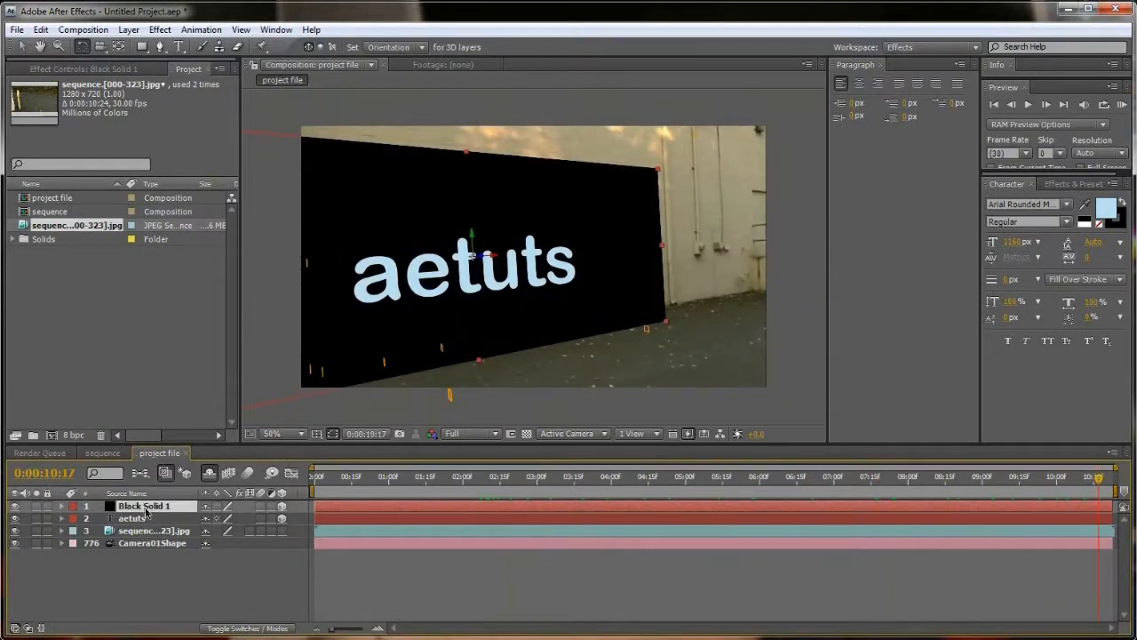
left_click(134, 32)
left_click(153, 62)
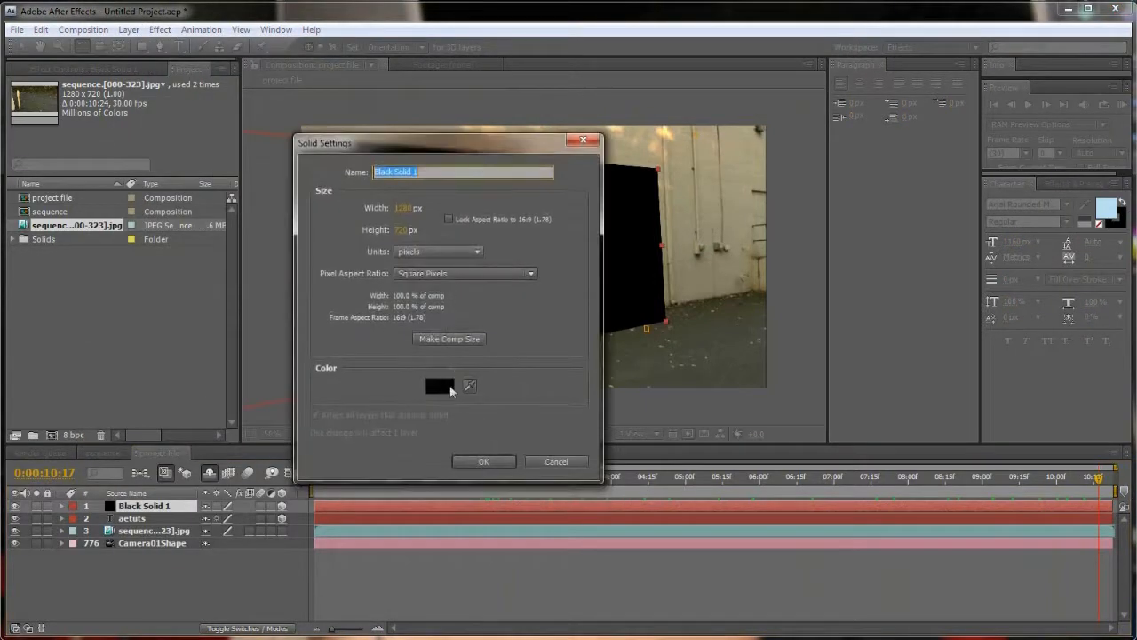
left_click(440, 386)
left_click_drag(787, 515, 673, 455)
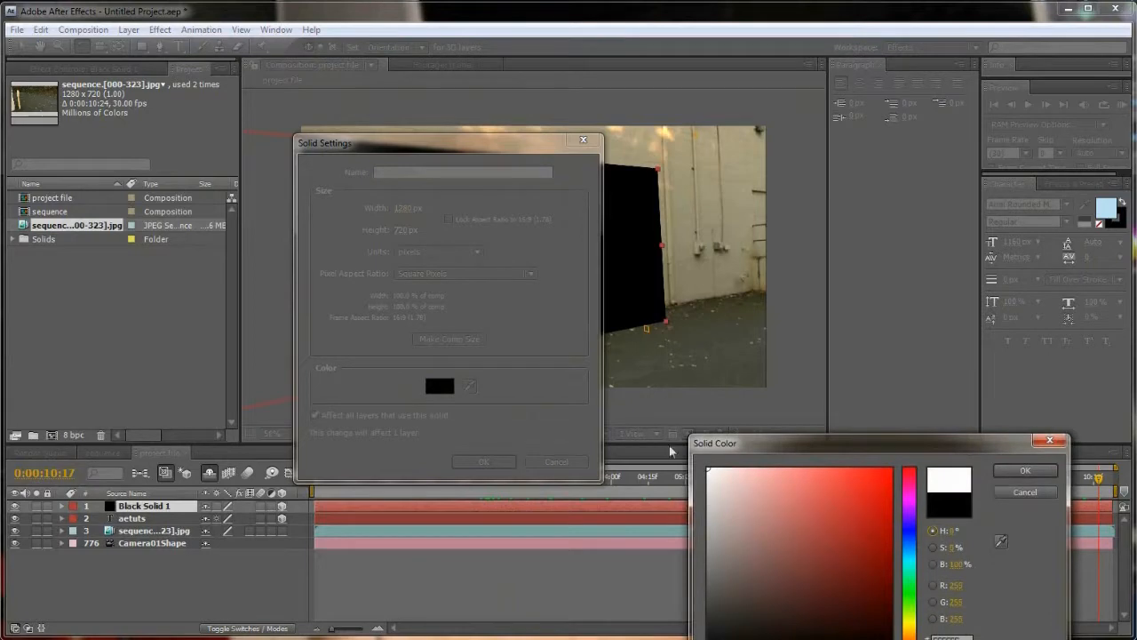
left_click(1028, 471)
left_click(487, 461)
left_click(180, 570)
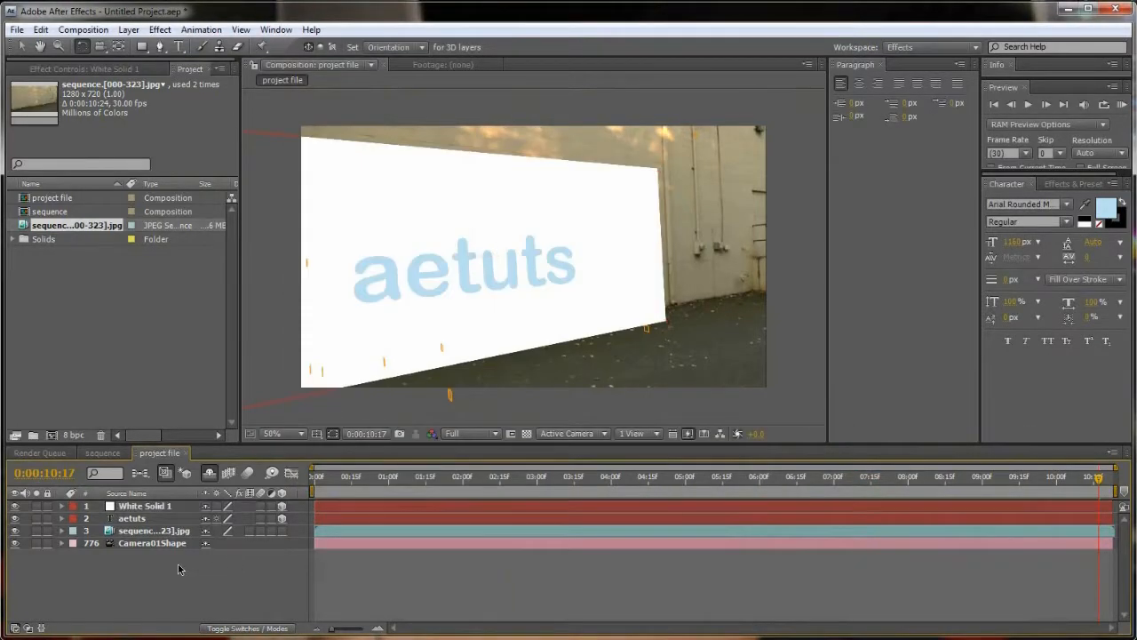
Add a light of type Spot to the composition
right_click(147, 573)
mouse_move(198, 582)
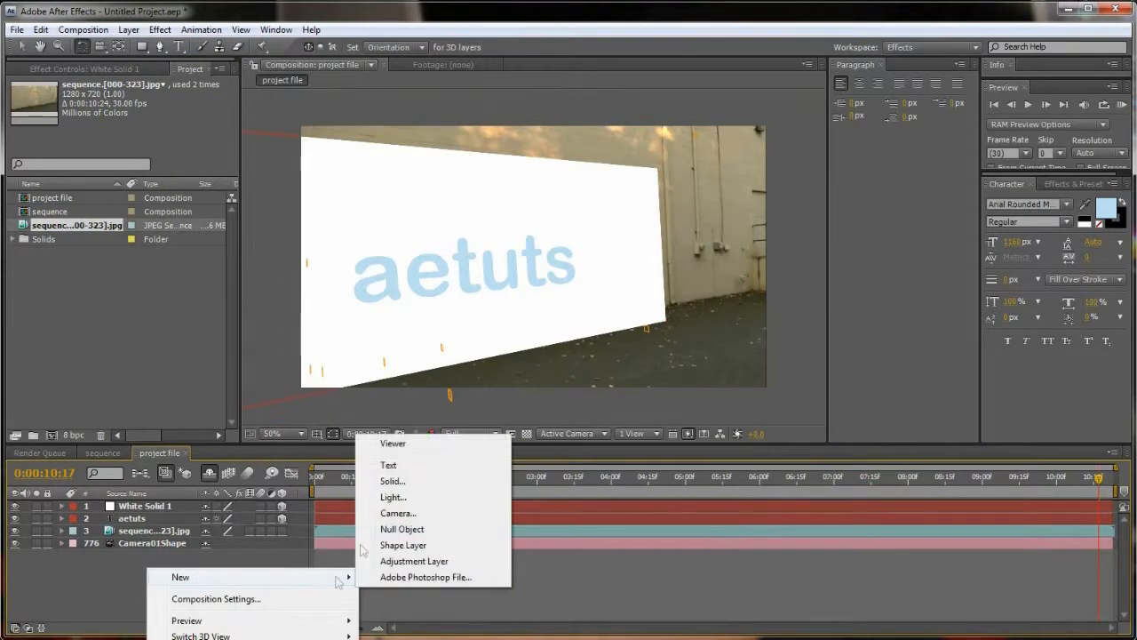
left_click(384, 503)
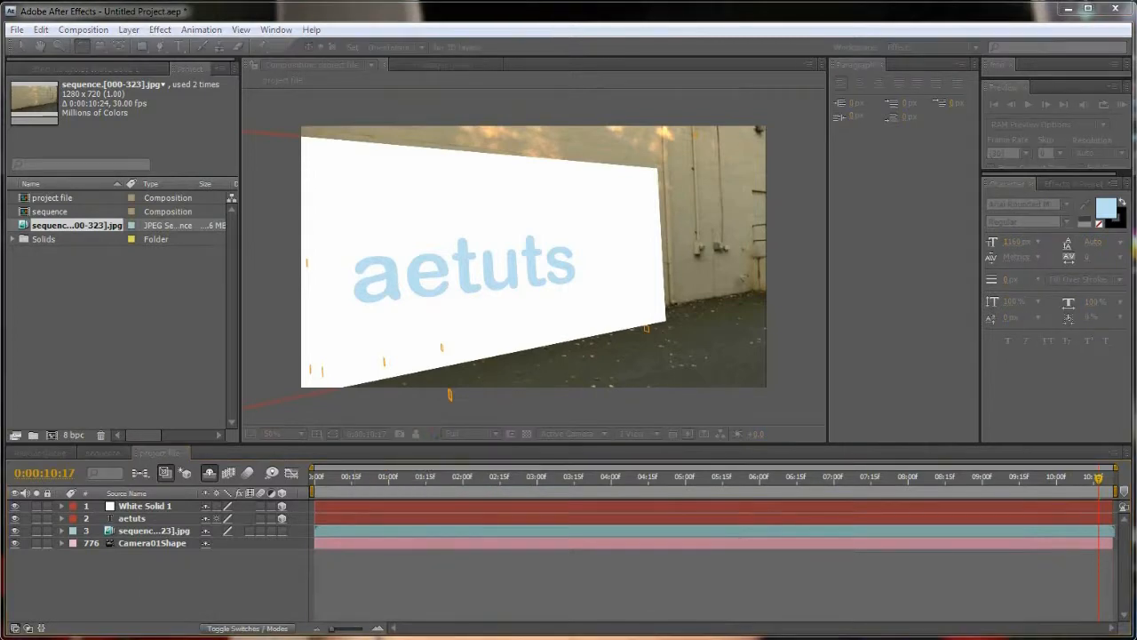
left_click(683, 209)
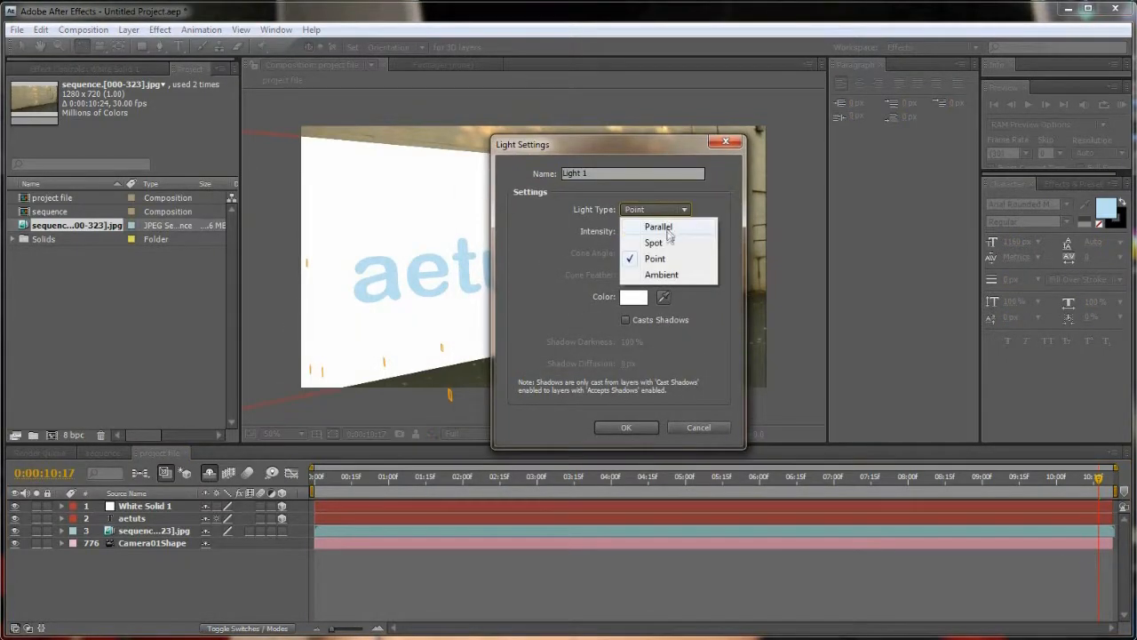
left_click(659, 243)
left_click(626, 427)
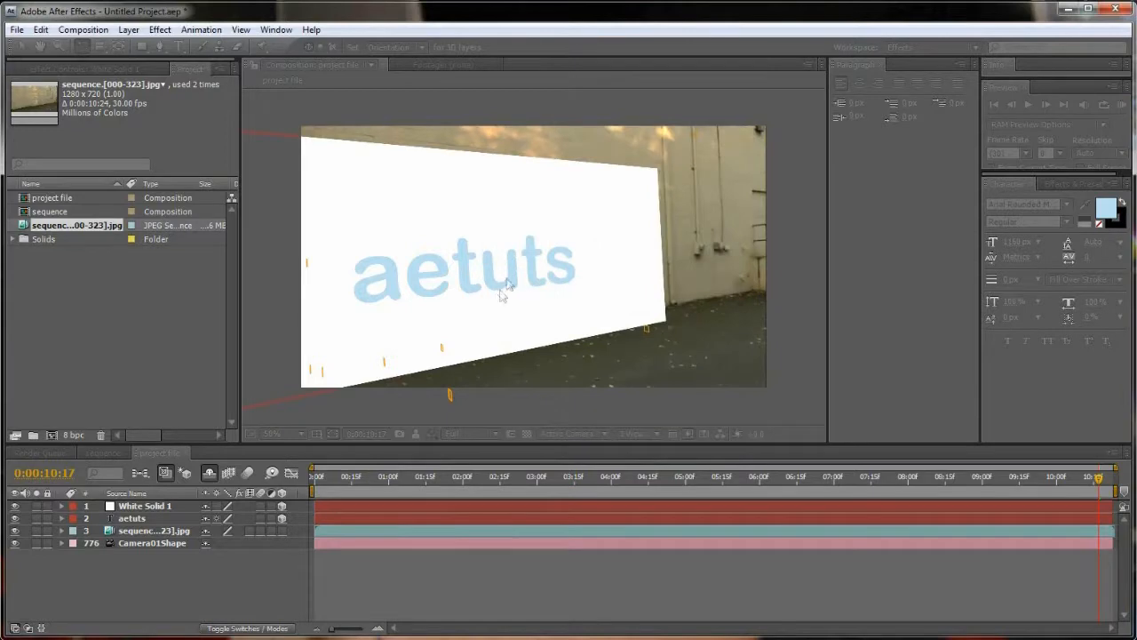
Position the spot light in front of the wall so its cone falls on the "aetuts" text and the white solid
key("v")
left_click_drag(321, 380, 331, 340)
left_click_drag(349, 285, 540, 289)
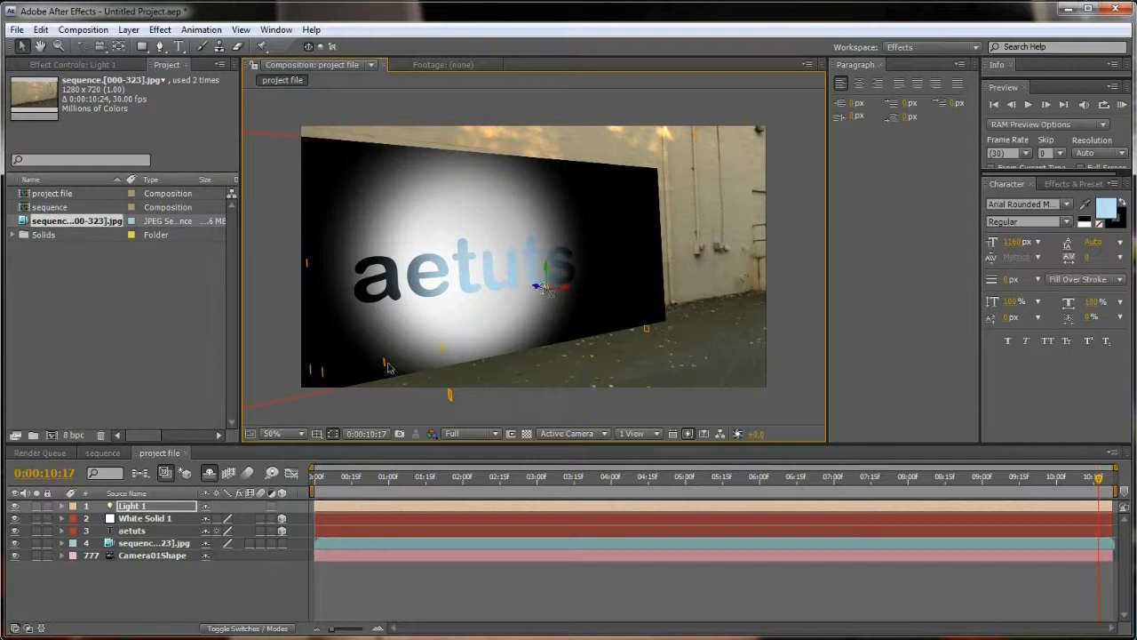
Enable Casts Shadows in the settings of Light 1
left_click(149, 506)
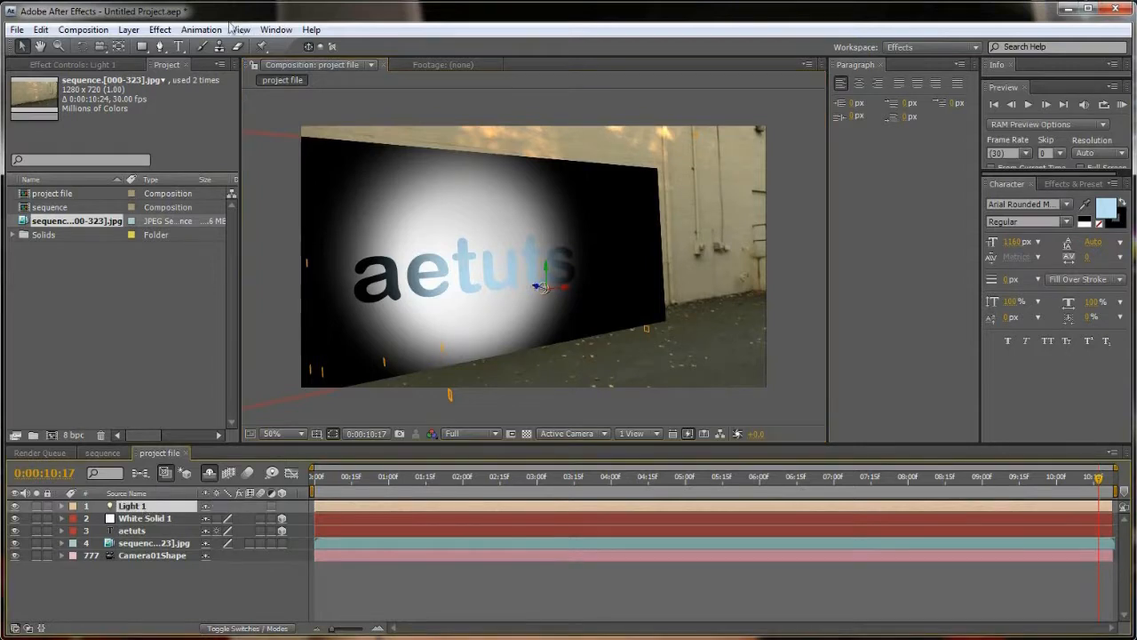
left_click(129, 29)
left_click(151, 63)
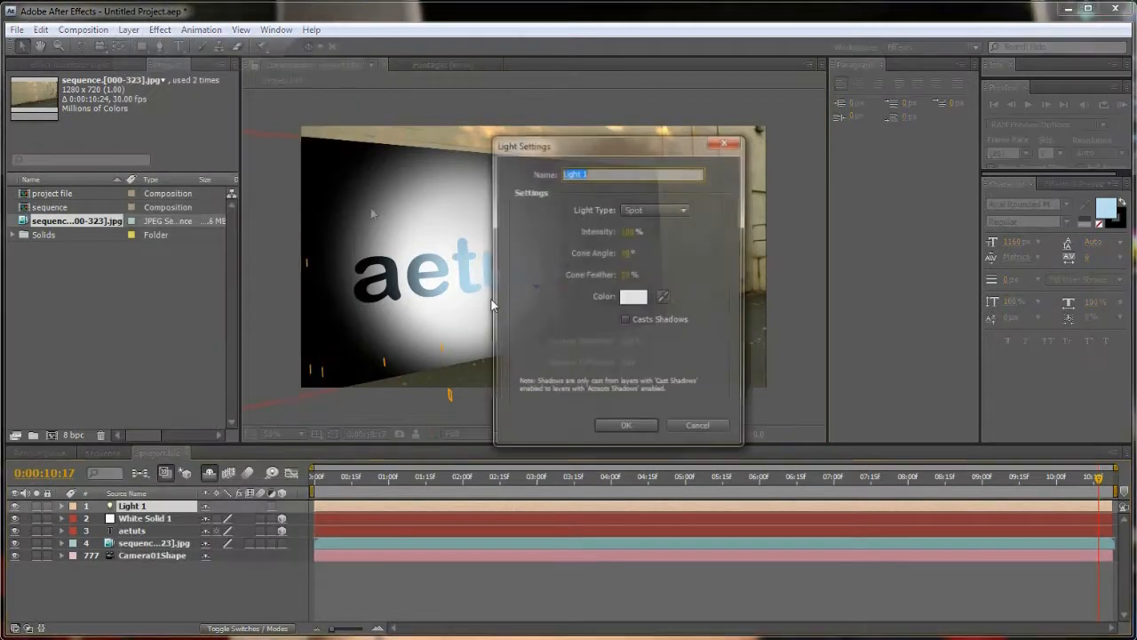
left_click(625, 320)
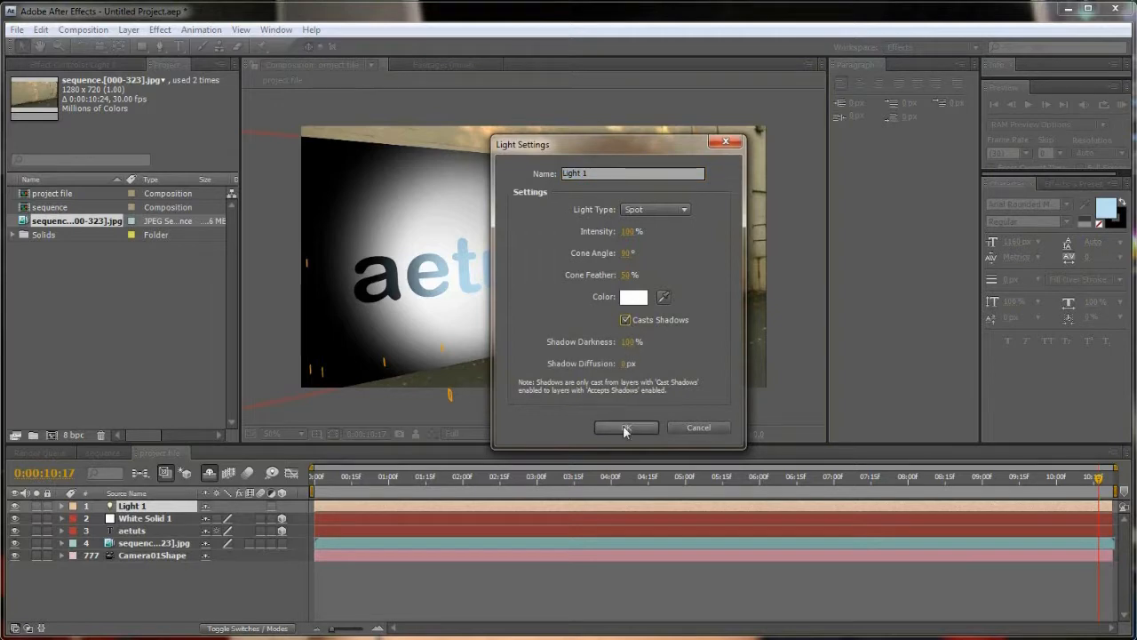
left_click(622, 428)
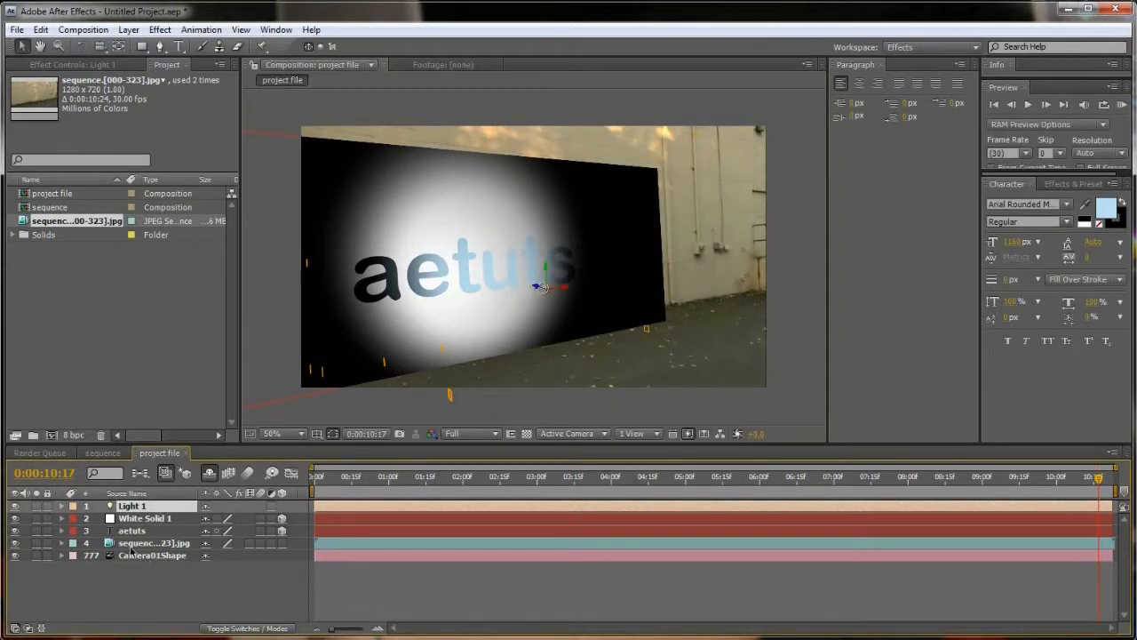
Expand the Material Options of White Solid 1 and go to its Casts Shadows setting
left_click(141, 520)
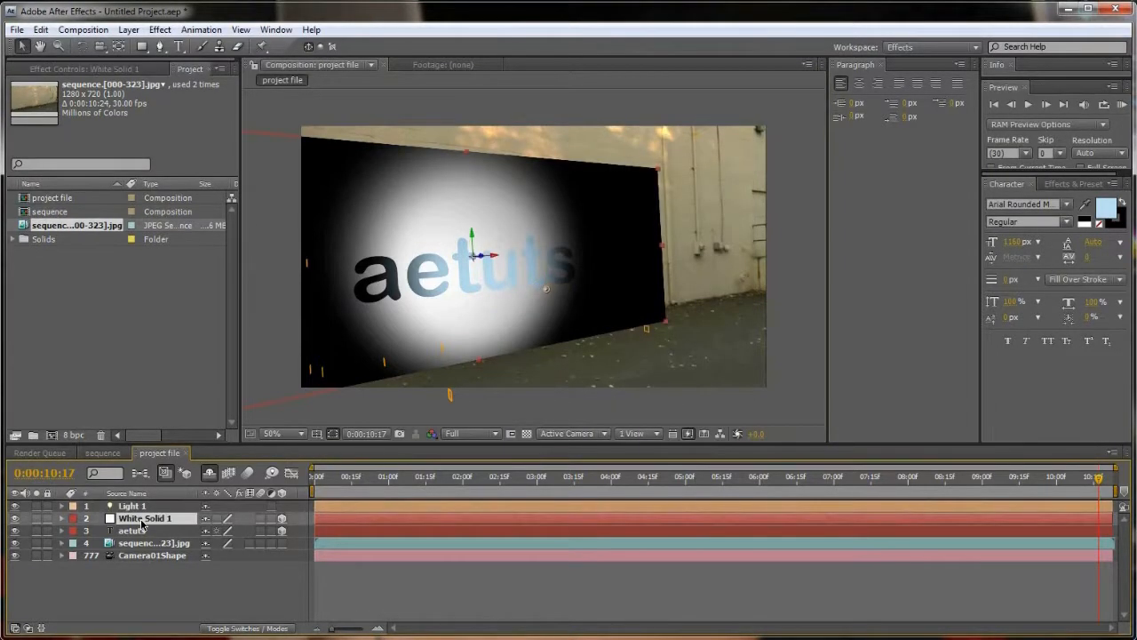
left_click(61, 518)
left_click(75, 543)
scroll(114, 545, "down", 2)
scroll(117, 544, "up", 1)
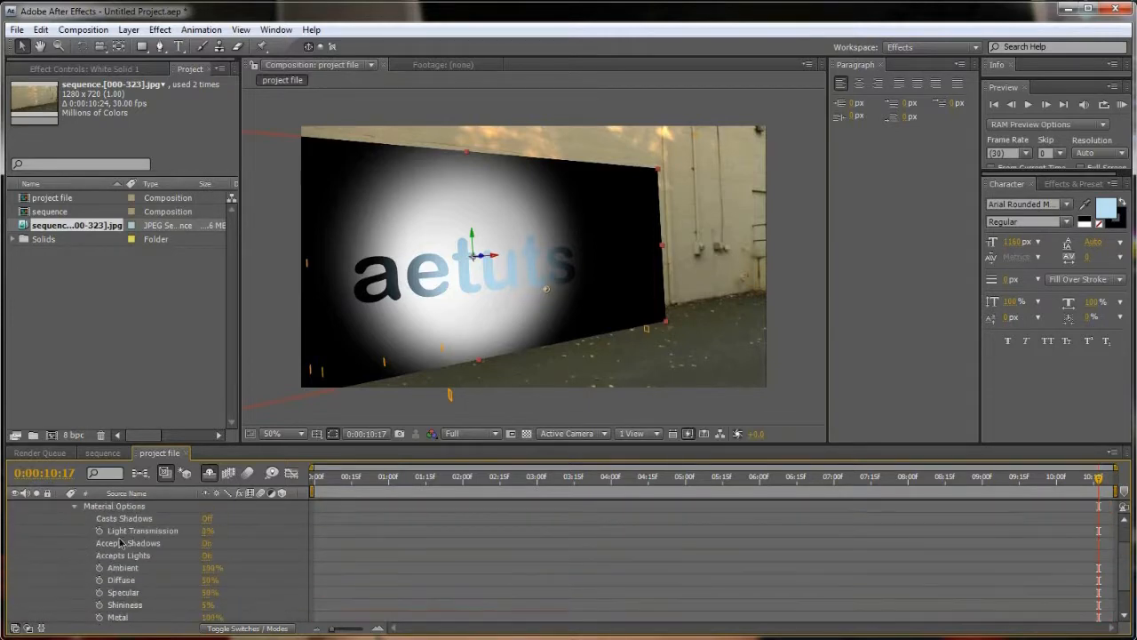
left_click(206, 519)
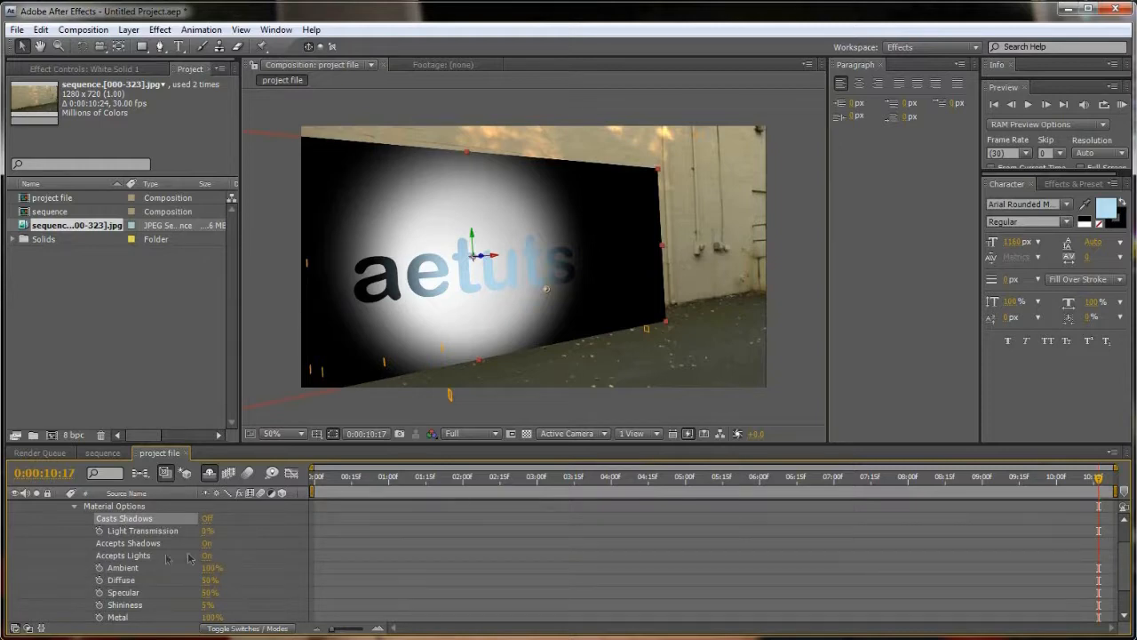
Turn on Casts Shadows in the Material Options of the aetuts text layer and lower its Diffuse value
left_click(76, 506)
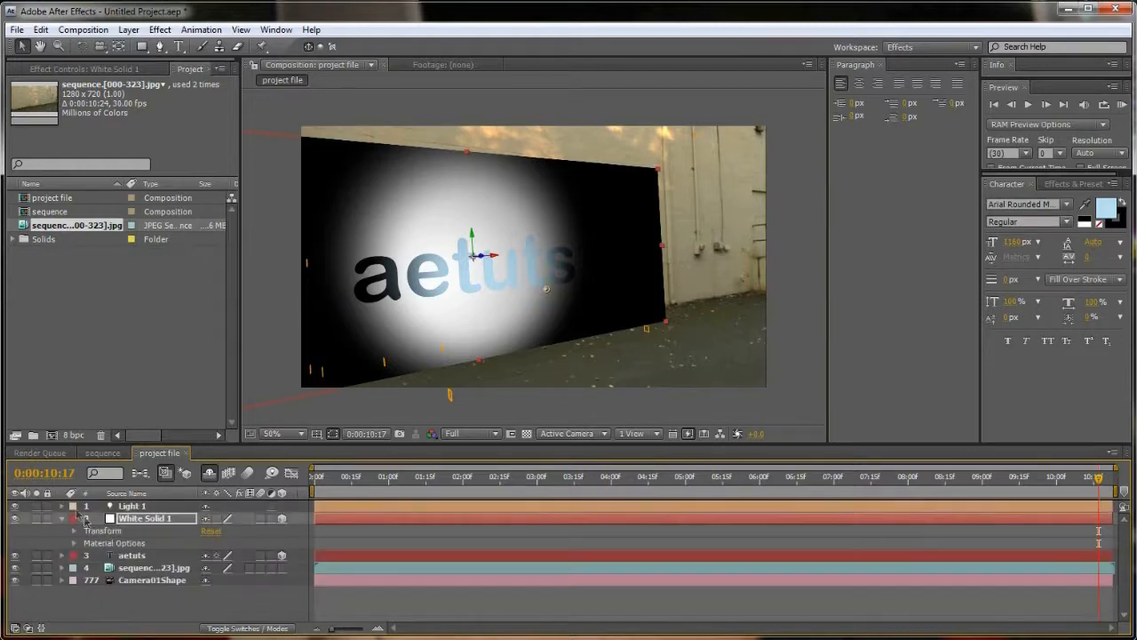
left_click(130, 556)
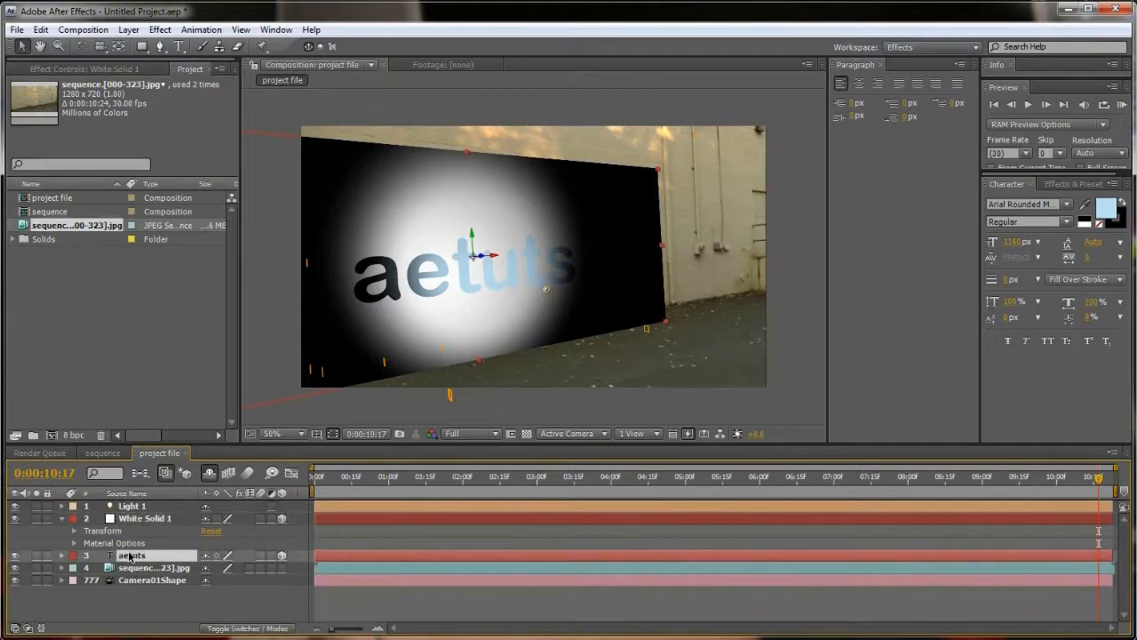
left_click(63, 559)
left_click(76, 592)
scroll(89, 565, "down", 3)
left_click(207, 529)
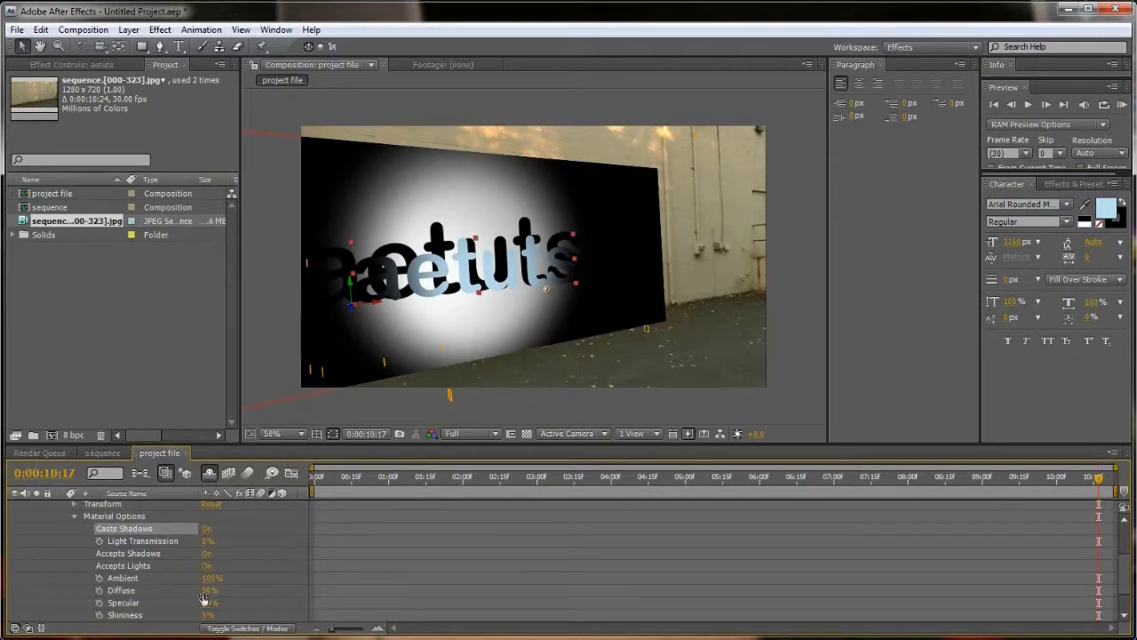
left_click_drag(210, 590, 185, 591)
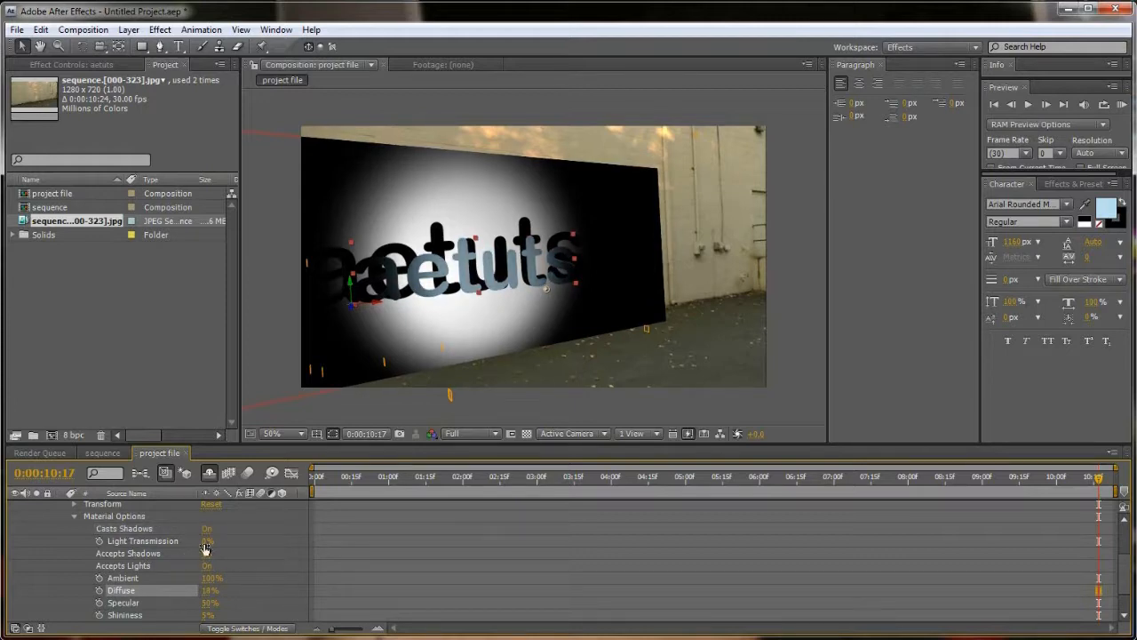
left_click(73, 517)
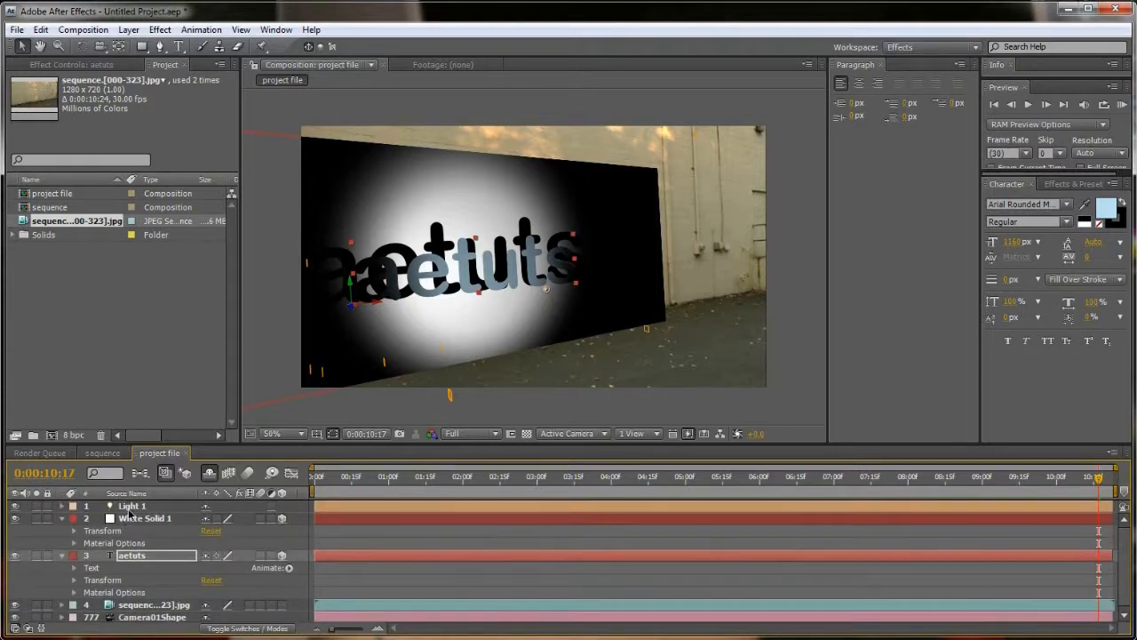
Increase the Shadow Diffusion of Light 1 in its light settings to soften the shadow
left_click(130, 507)
left_click(132, 30)
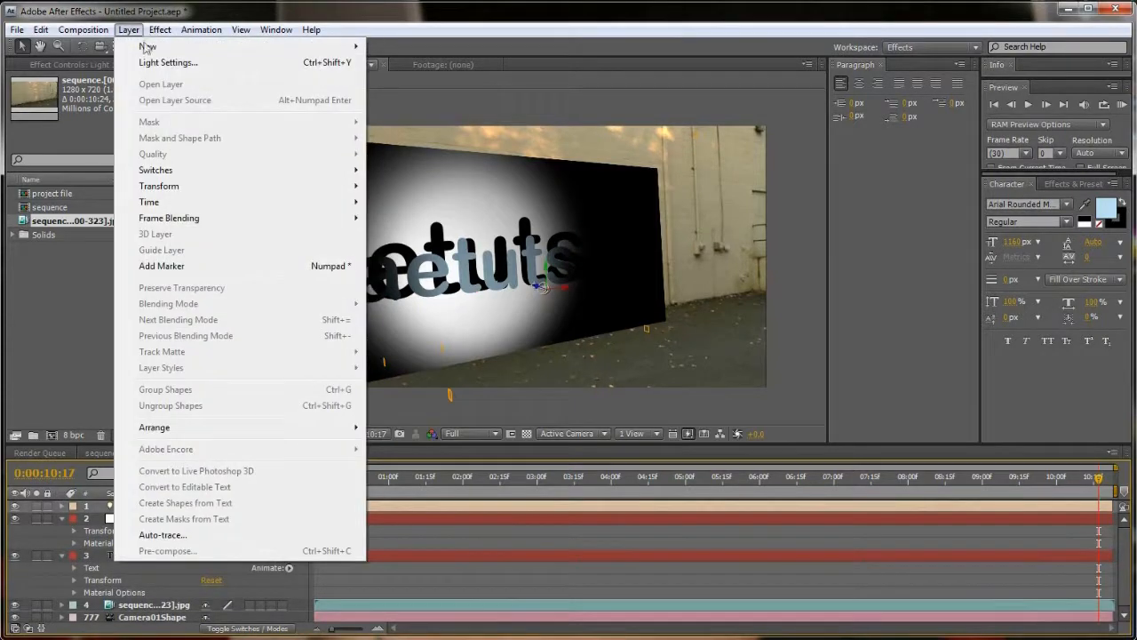
left_click(150, 63)
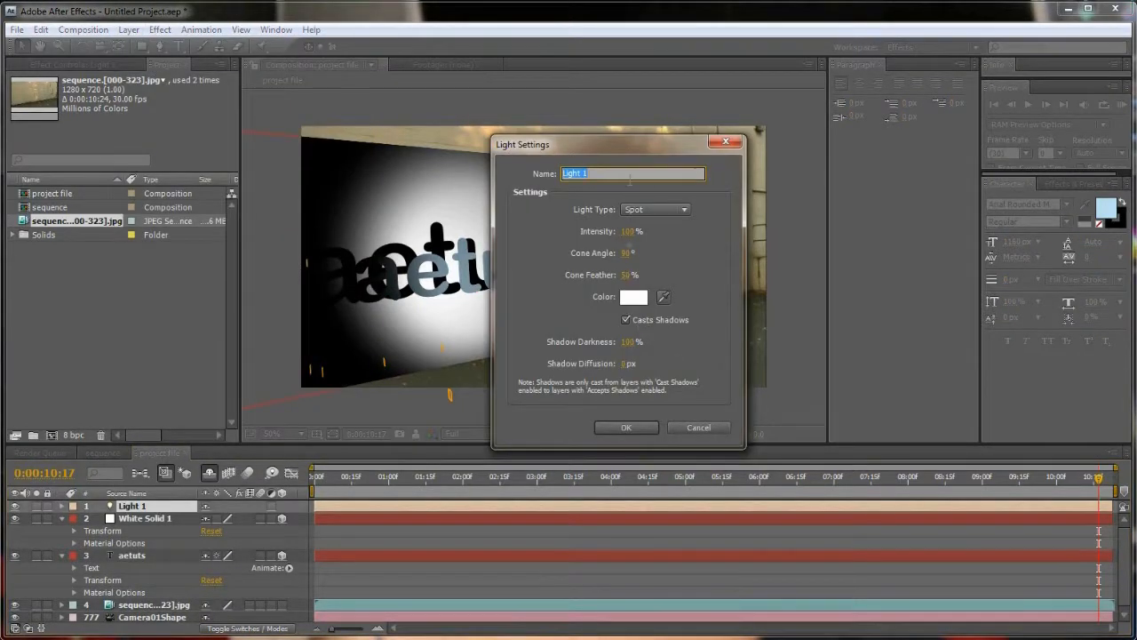
left_click_drag(637, 148, 769, 148)
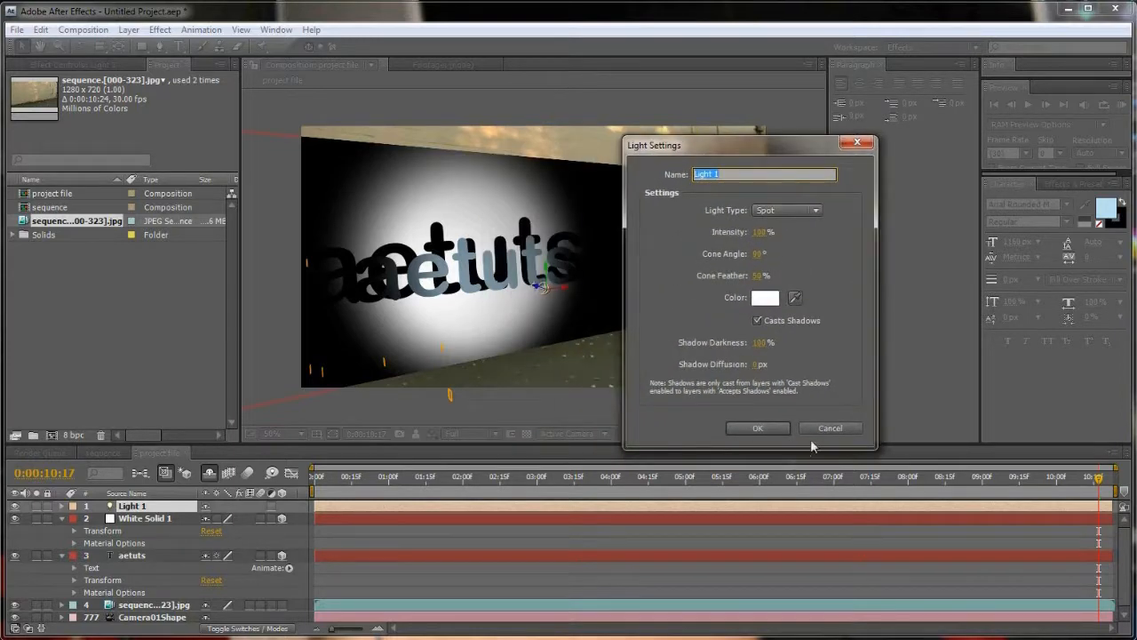
left_click_drag(754, 365, 796, 365)
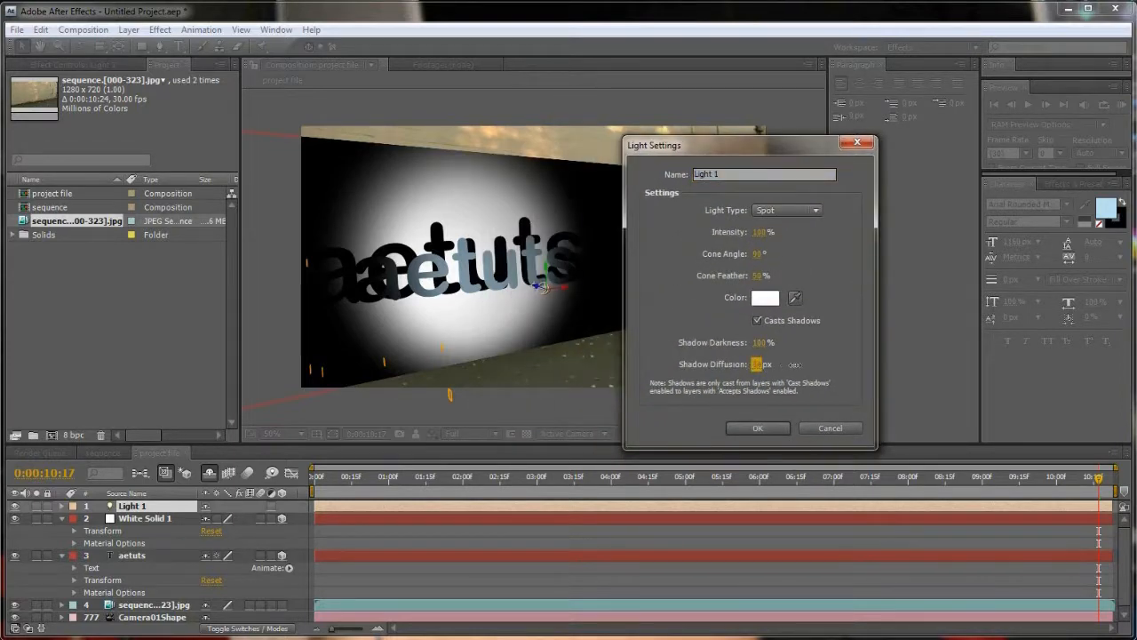
left_click(758, 427)
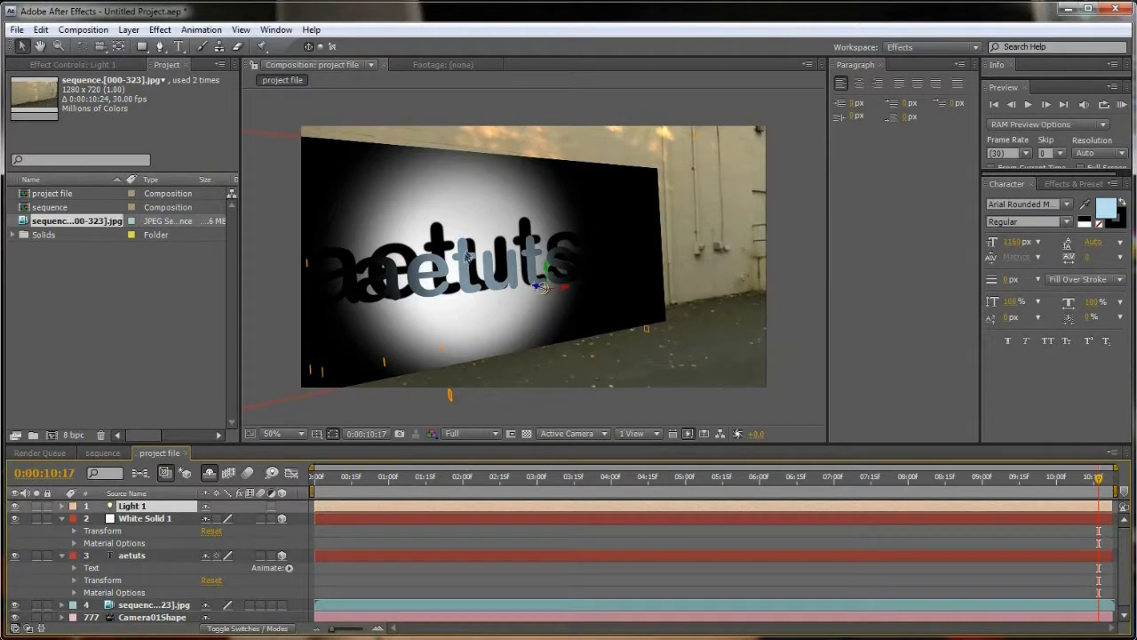
Try shifting the spot light slightly sideways along its X axis
scroll(469, 257, "up", 2)
scroll(457, 192, "down", 2)
mouse_move(563, 288)
left_mouse_down()
mouse_move(357, 302)
mouse_move(578, 287)
mouse_move(540, 288)
left_mouse_up()
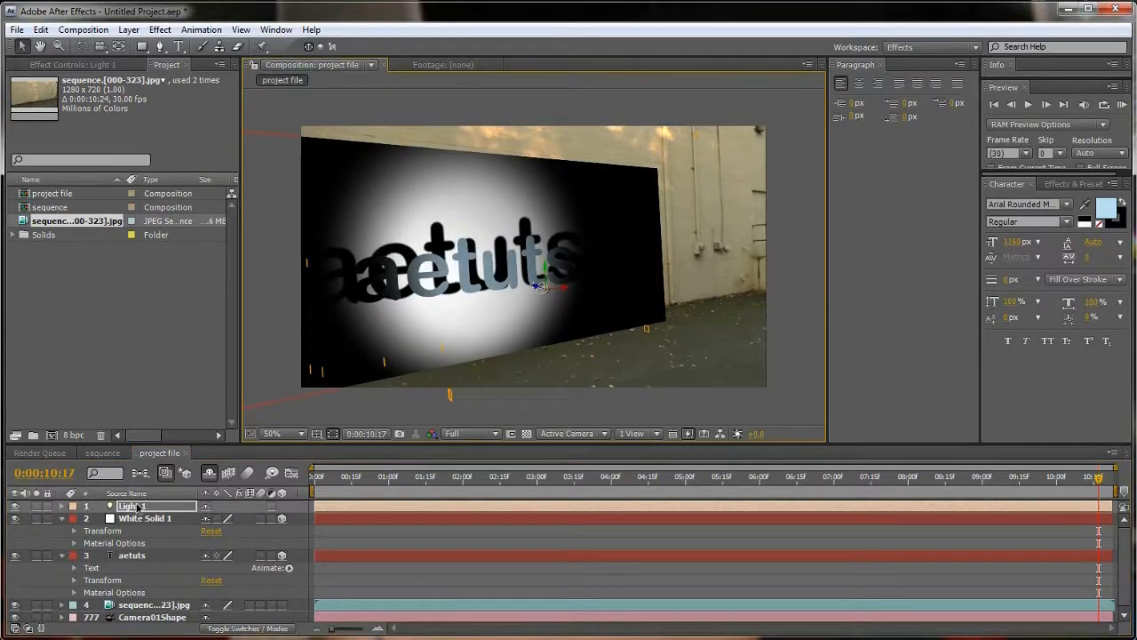
key("Return")
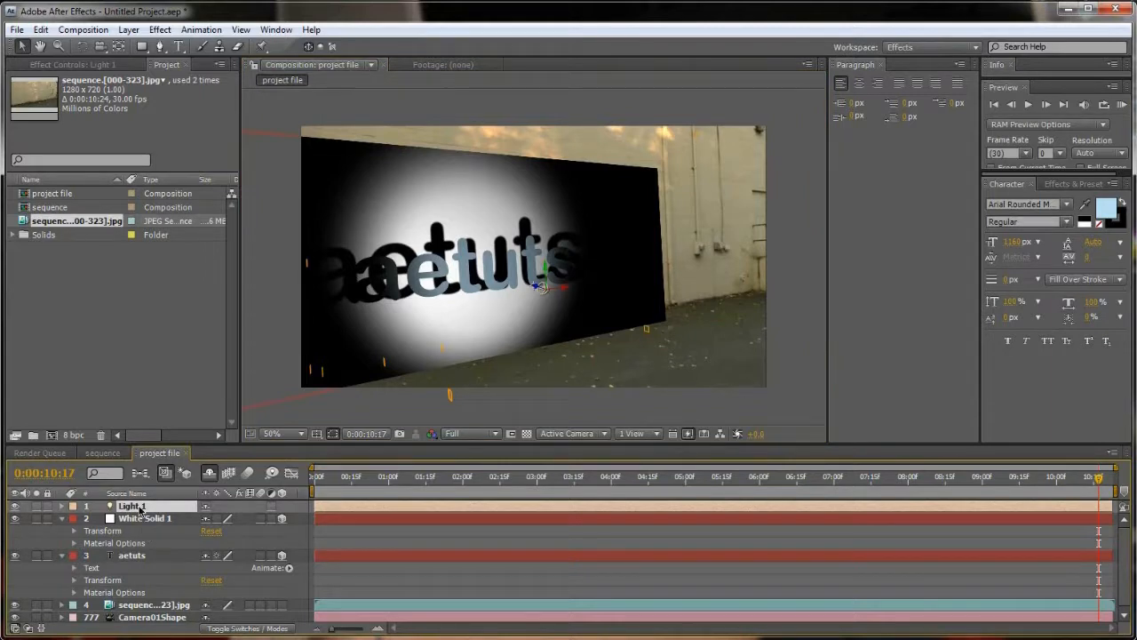
Turn off Accepts Lights in the Material Options of White Solid 1 and collapse the layer's properties
left_click(145, 522)
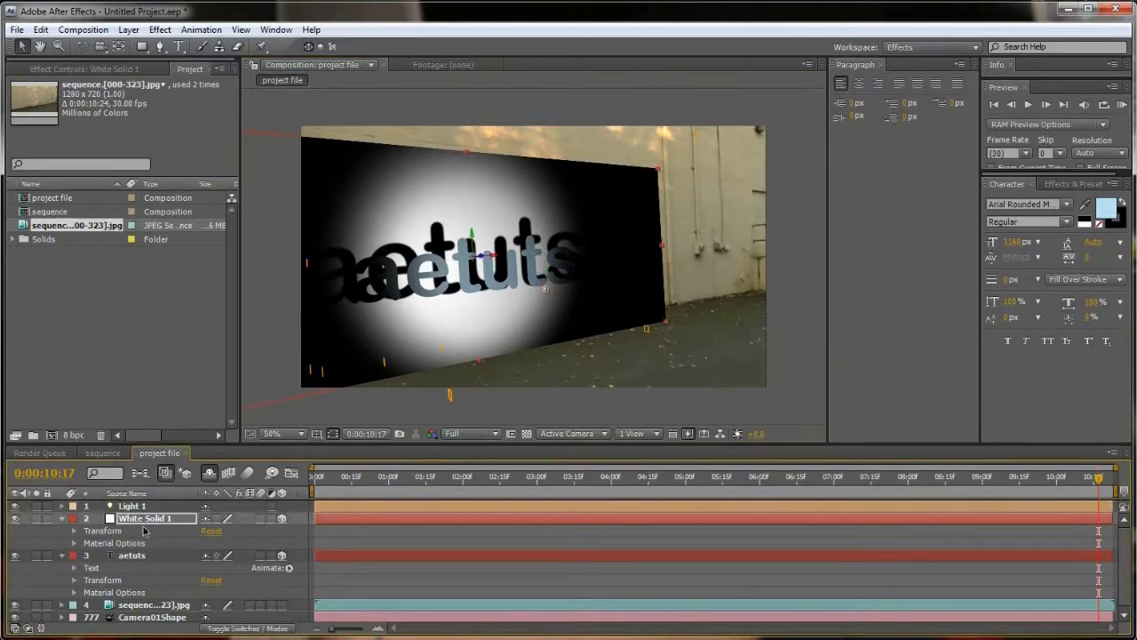
left_click(75, 545)
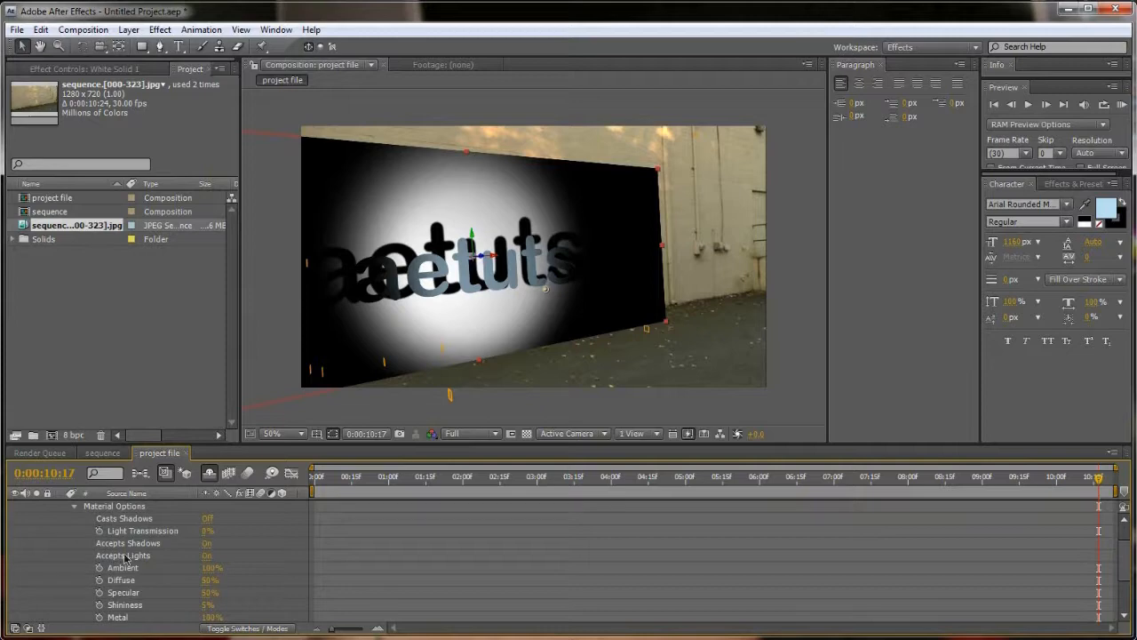
left_click(207, 555)
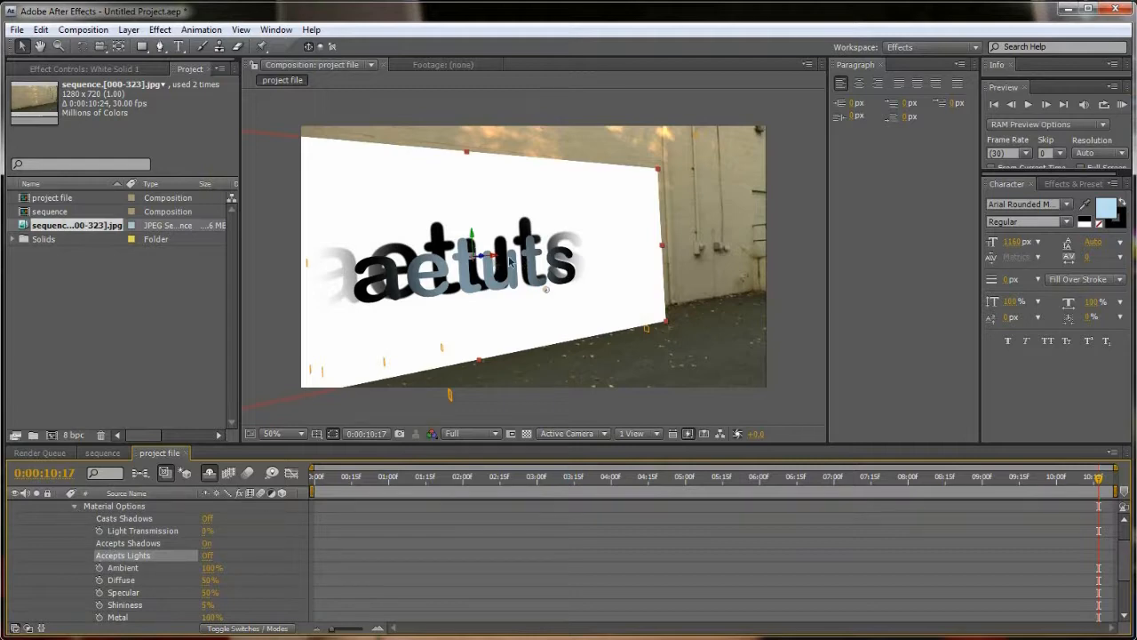
left_click(521, 258)
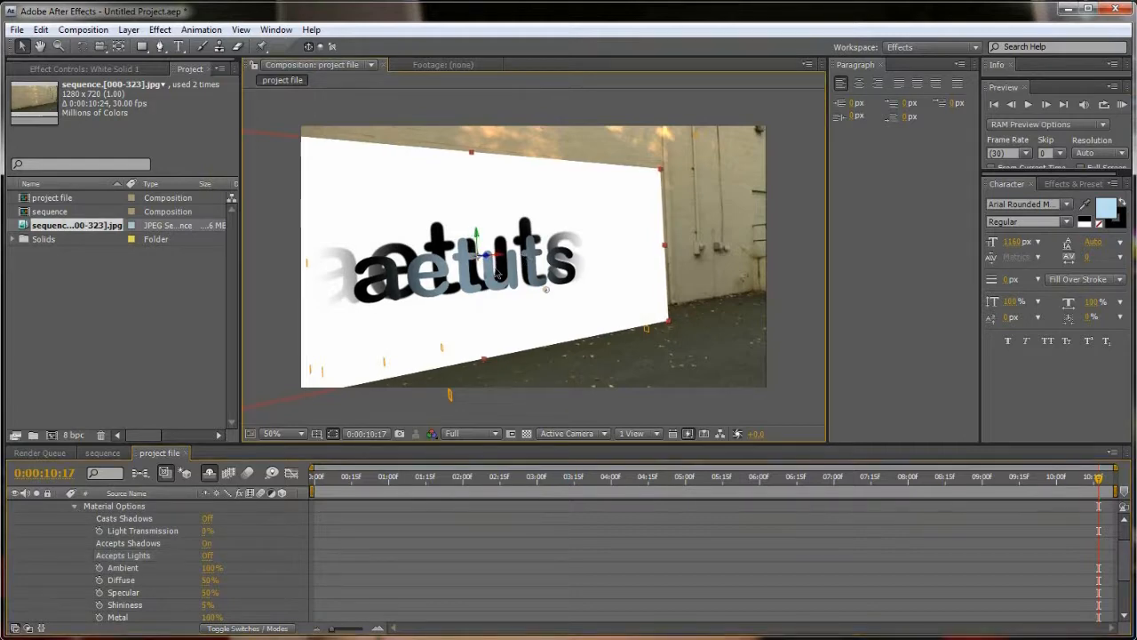
scroll(89, 554, "up", 1)
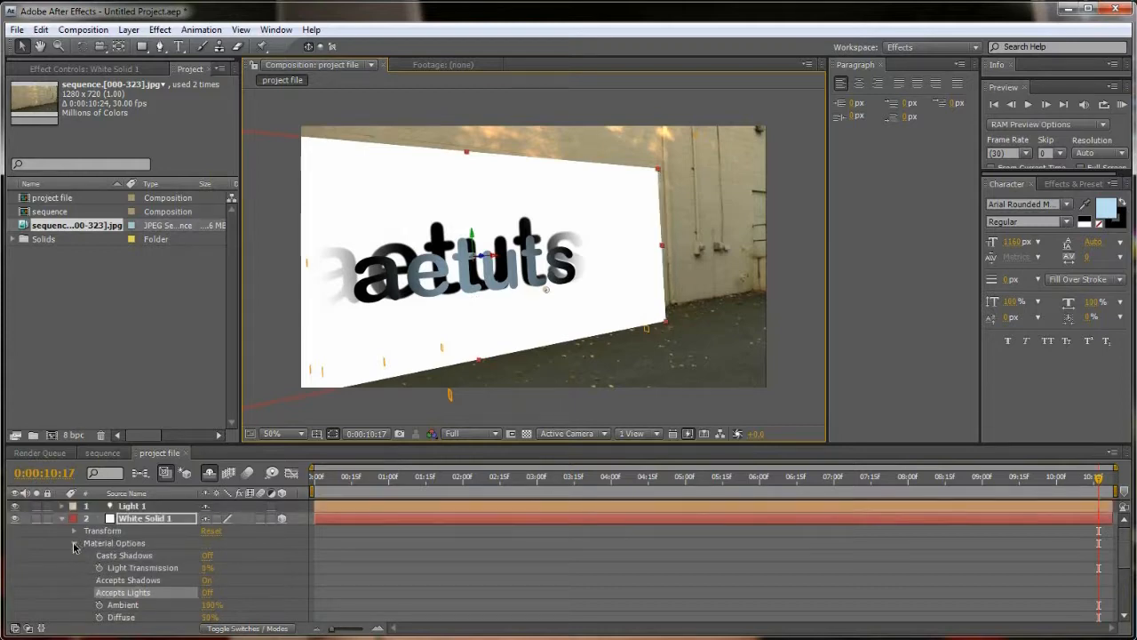
left_click(74, 543)
left_click(64, 518)
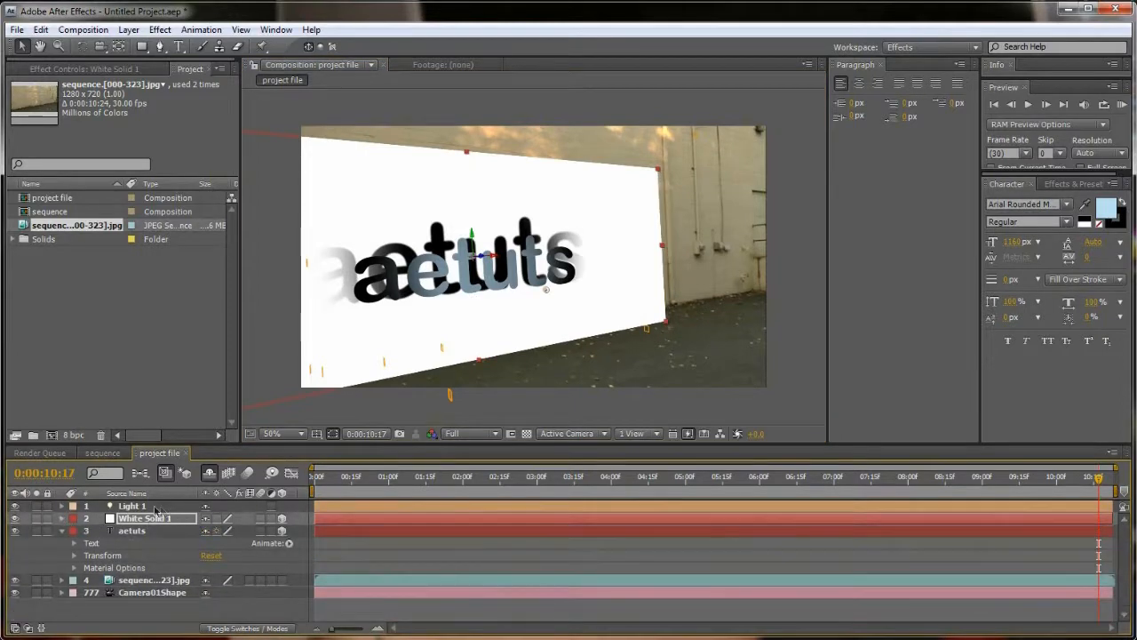
Try moving Light 1 to the right along the wall and undo the move
left_click(156, 507)
left_click_drag(561, 290, 747, 266)
key("ctrl+z")
Set the blending mode of White Solid 1 to Multiply, keeping the solid in its place on the wall
left_click(146, 520)
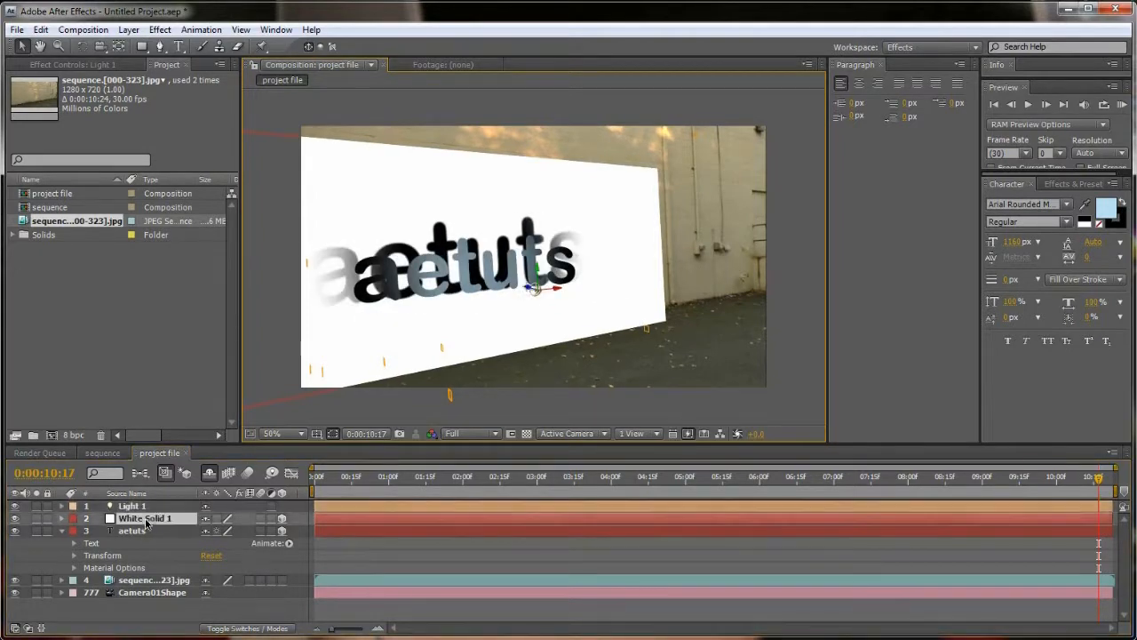
key("F4")
left_click(241, 520)
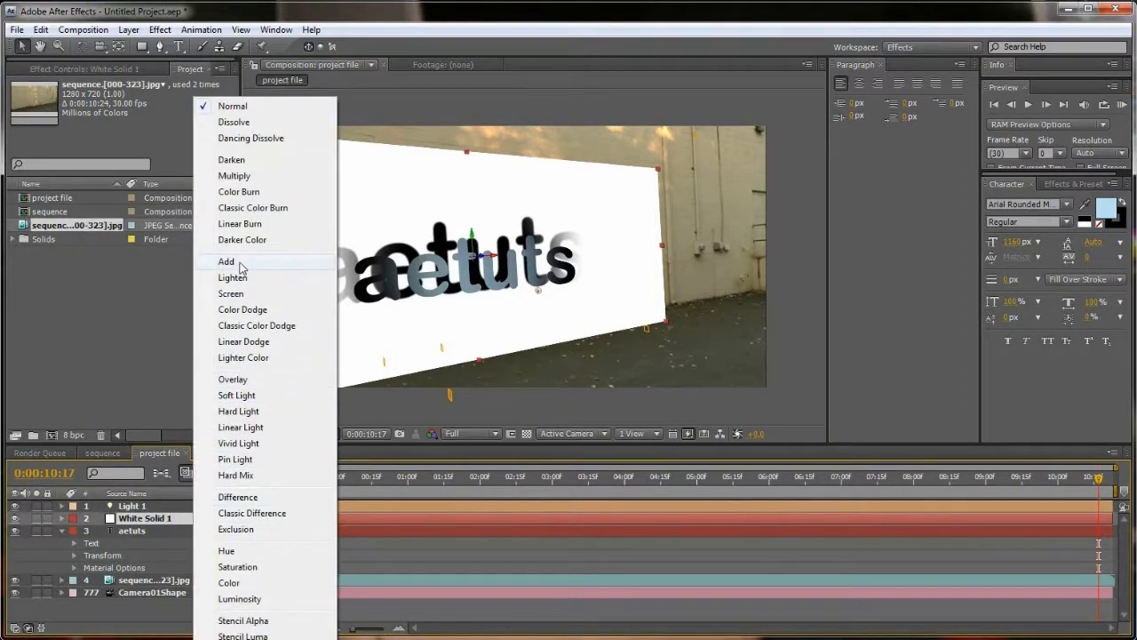
left_click(243, 176)
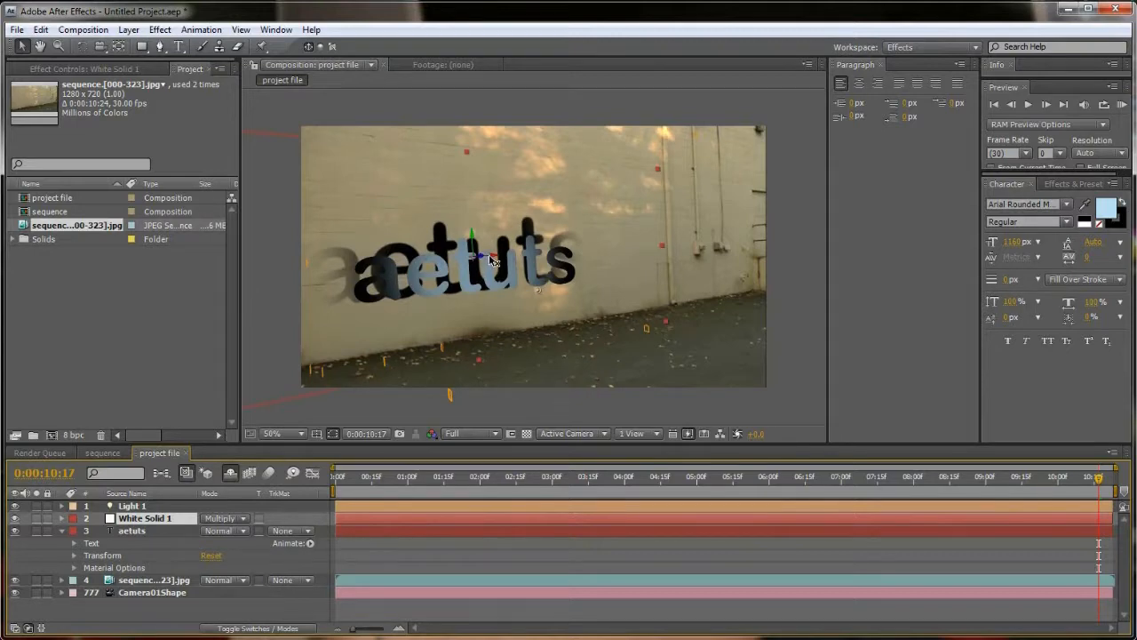
left_click_drag(489, 256, 473, 257)
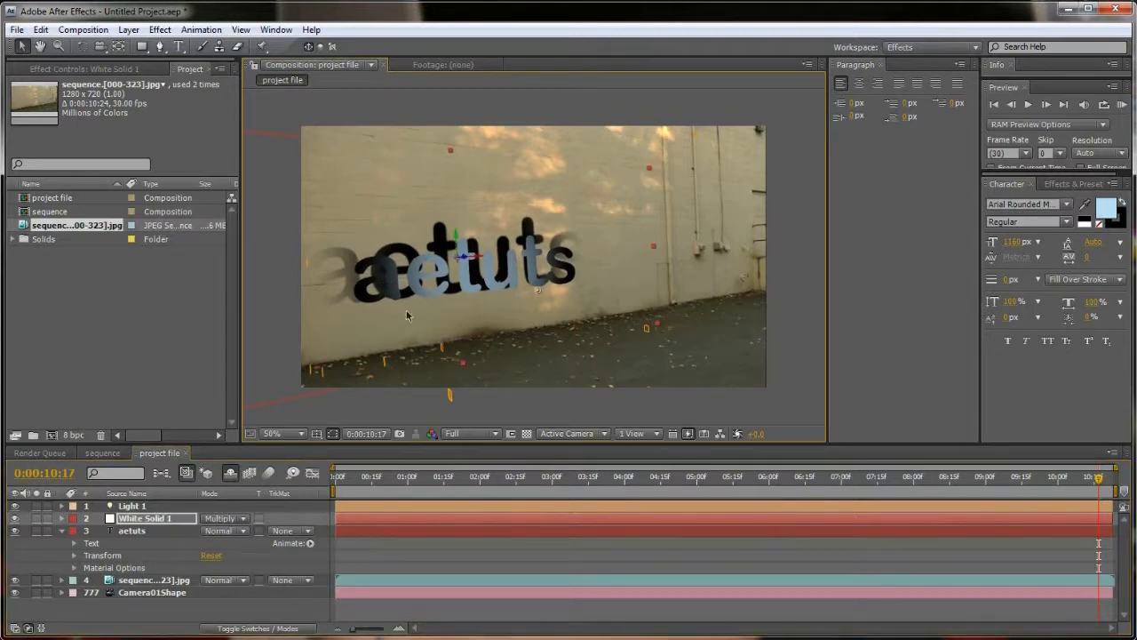
key("ctrl+z")
Move Light 1 down and right of the text, near the pipe at the wall's base
left_click(152, 508)
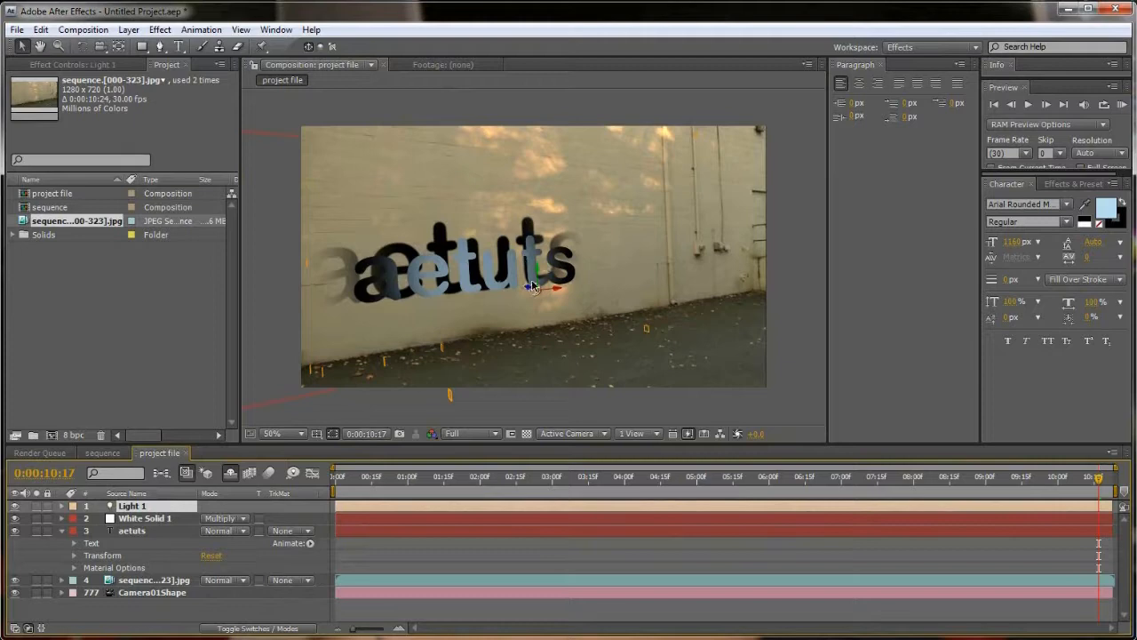
left_click_drag(539, 265, 698, 302)
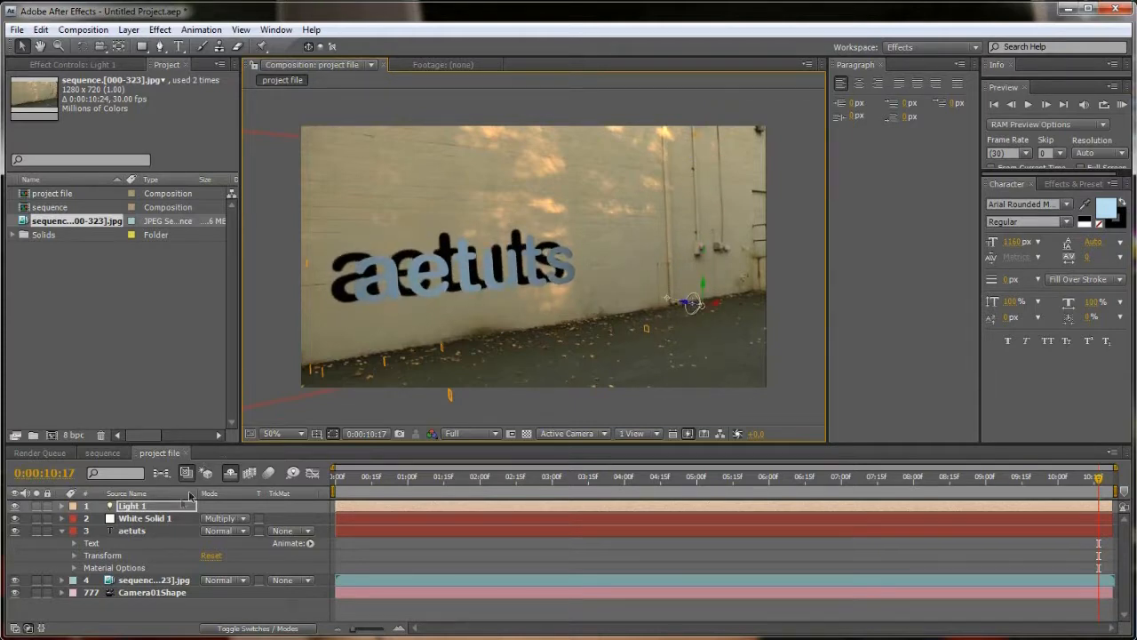
left_click(162, 505)
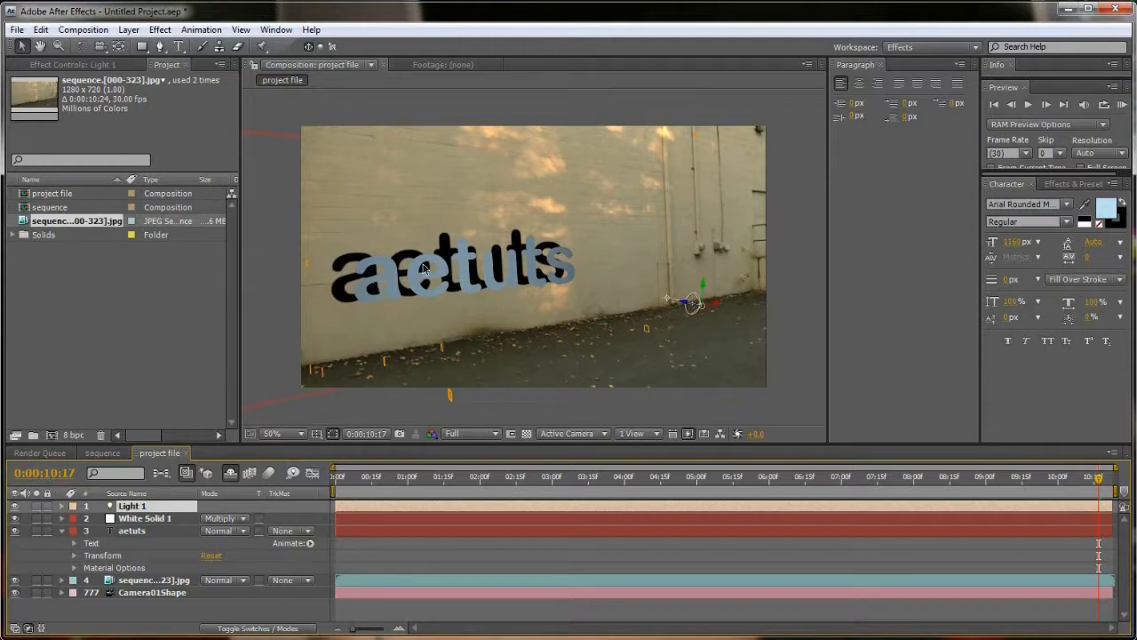
Move the aetuts text forward, away from the wall, and check the shadow at 0:00:05:12
left_click(140, 531)
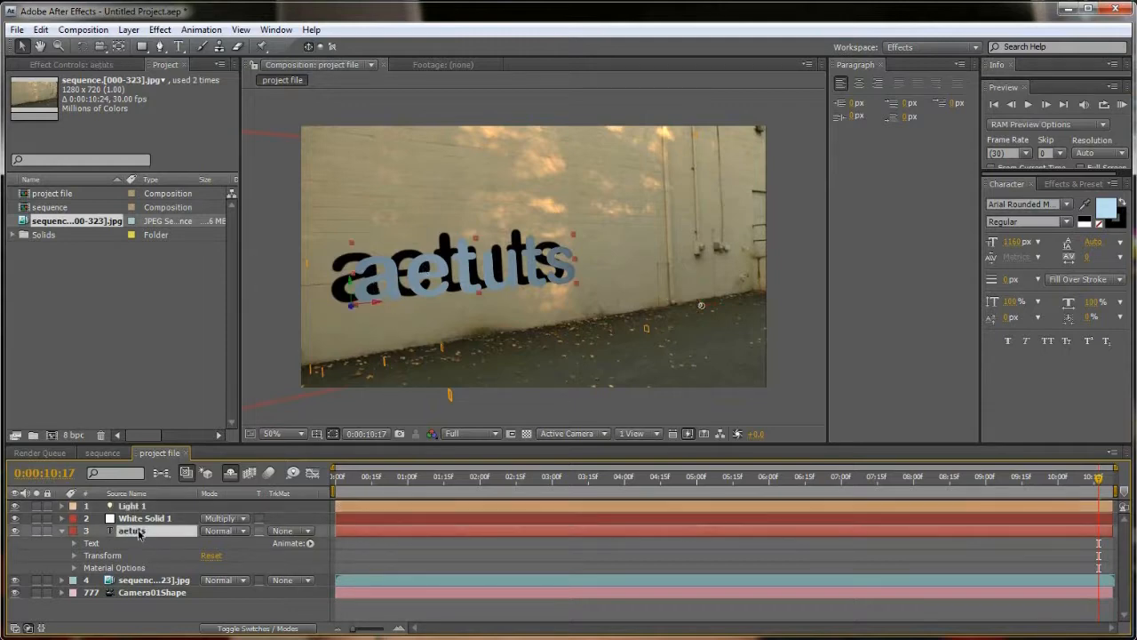
left_click_drag(373, 305, 462, 325)
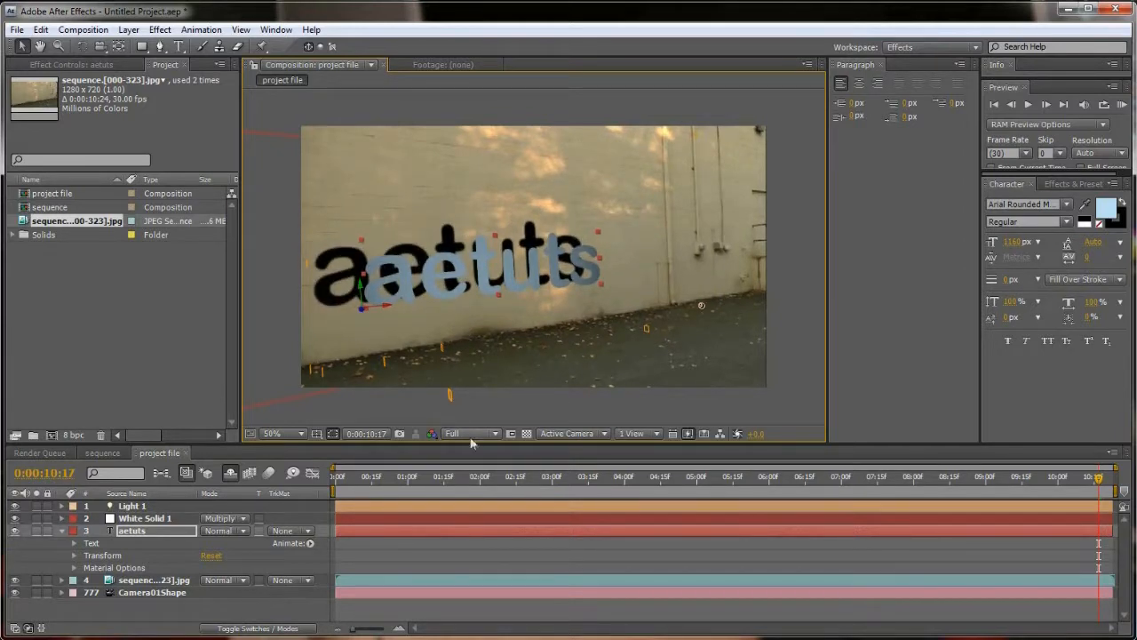
left_click_drag(472, 477, 727, 480)
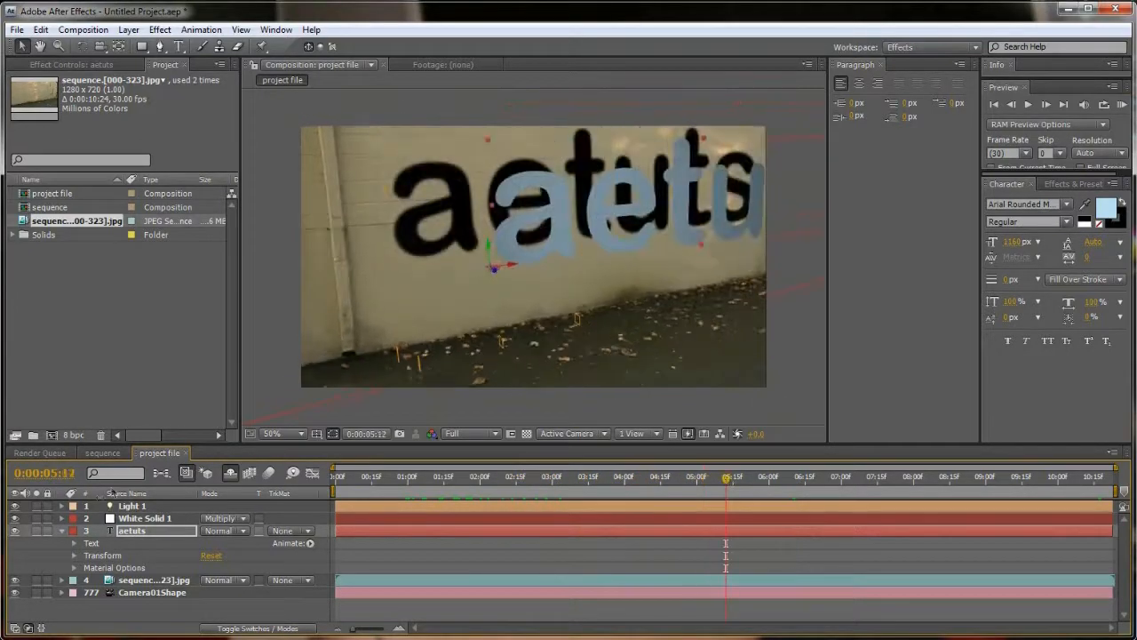
Delete the Light 1, White Solid 1 and aetuts layers from the composition
left_click(129, 532)
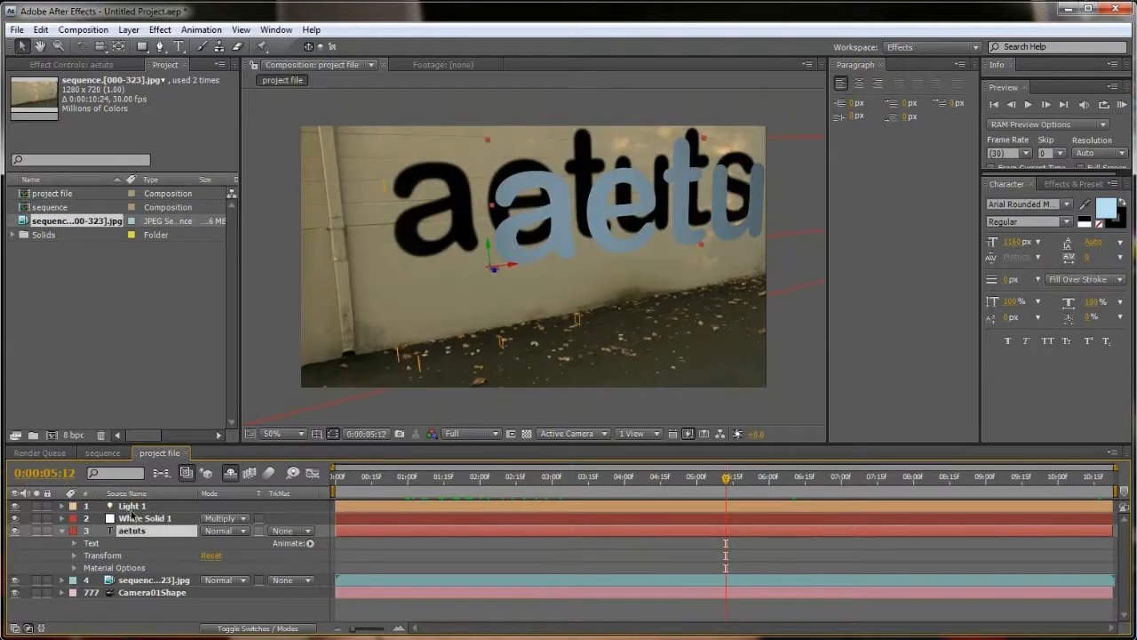
left_click(133, 507)
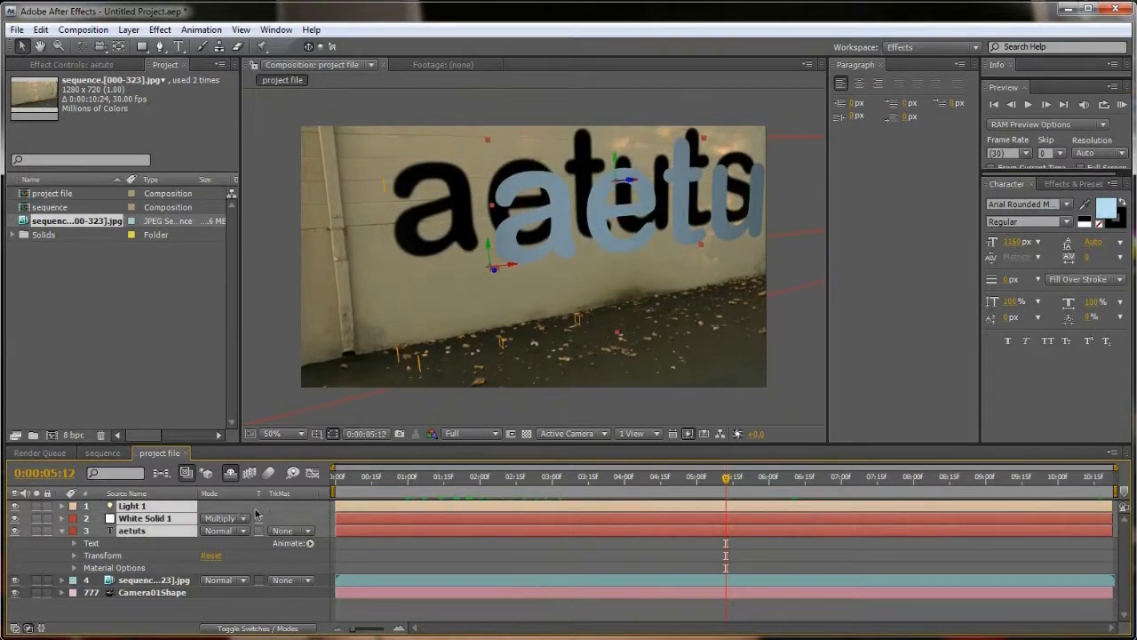
key("Delete")
Go to 0:00:02:07 and add a new white solid layer above the image sequence
left_click_drag(456, 479, 497, 479)
right_click(147, 533)
mouse_move(196, 540)
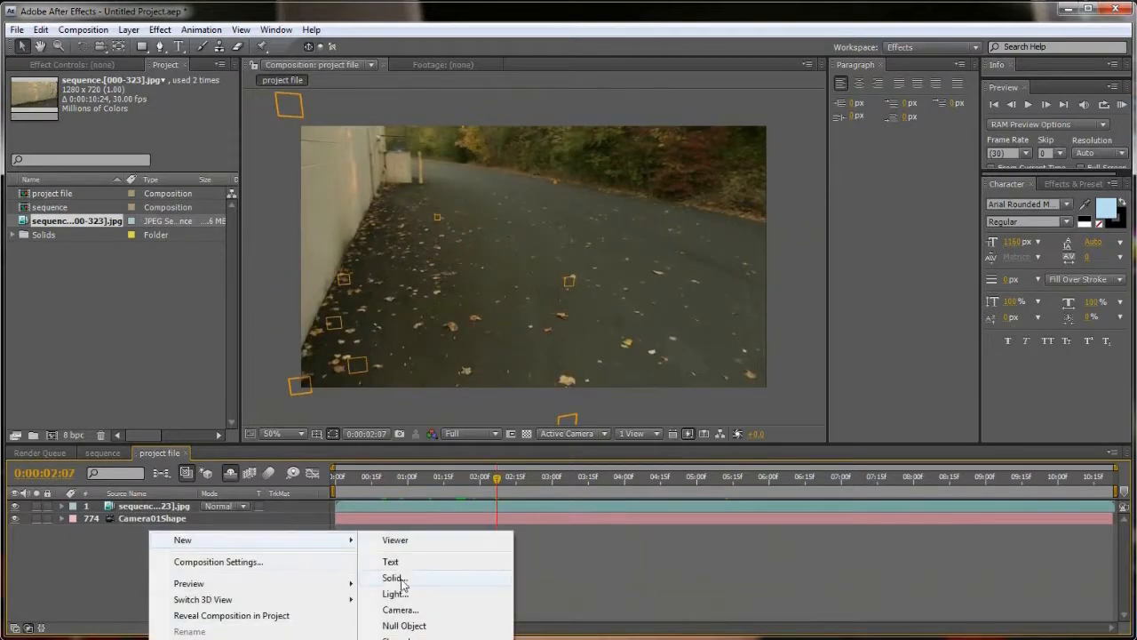
left_click(401, 579)
left_click(94, 534)
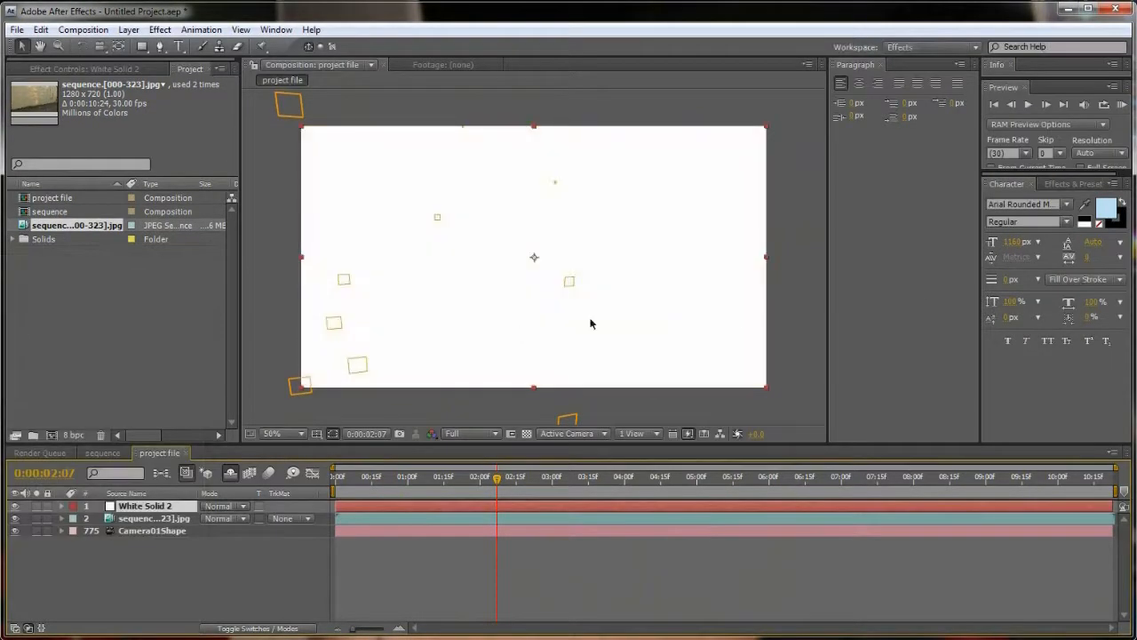
Find Trapcode Particular in the effects library and apply it to the new white solid
left_click(1068, 183)
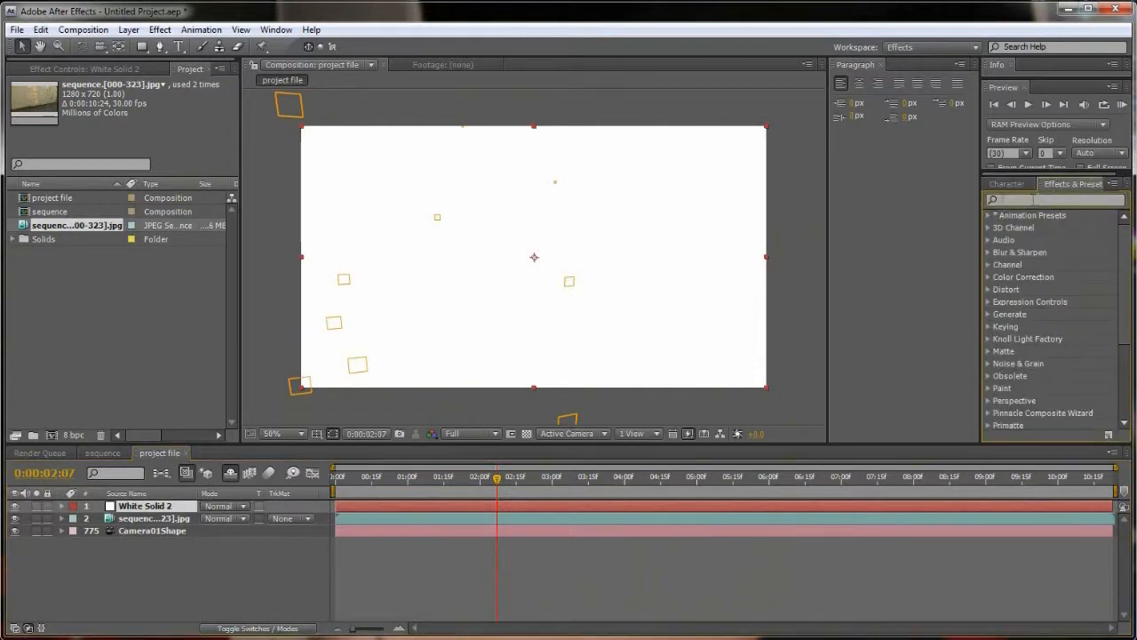
left_click(1033, 200)
type("particul")
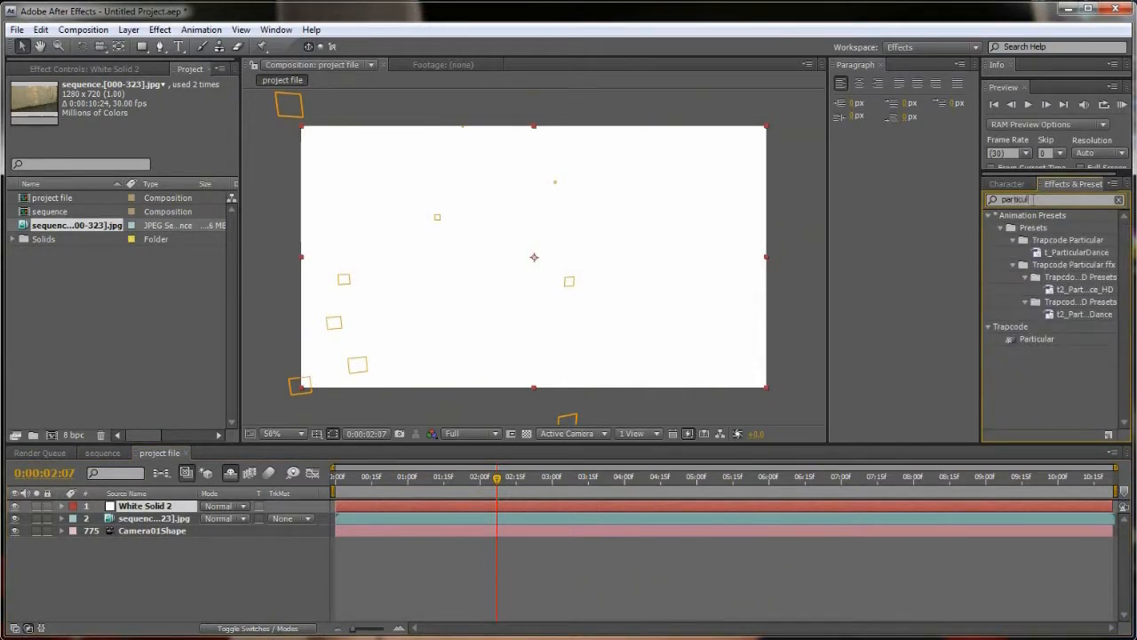
left_click(1049, 343)
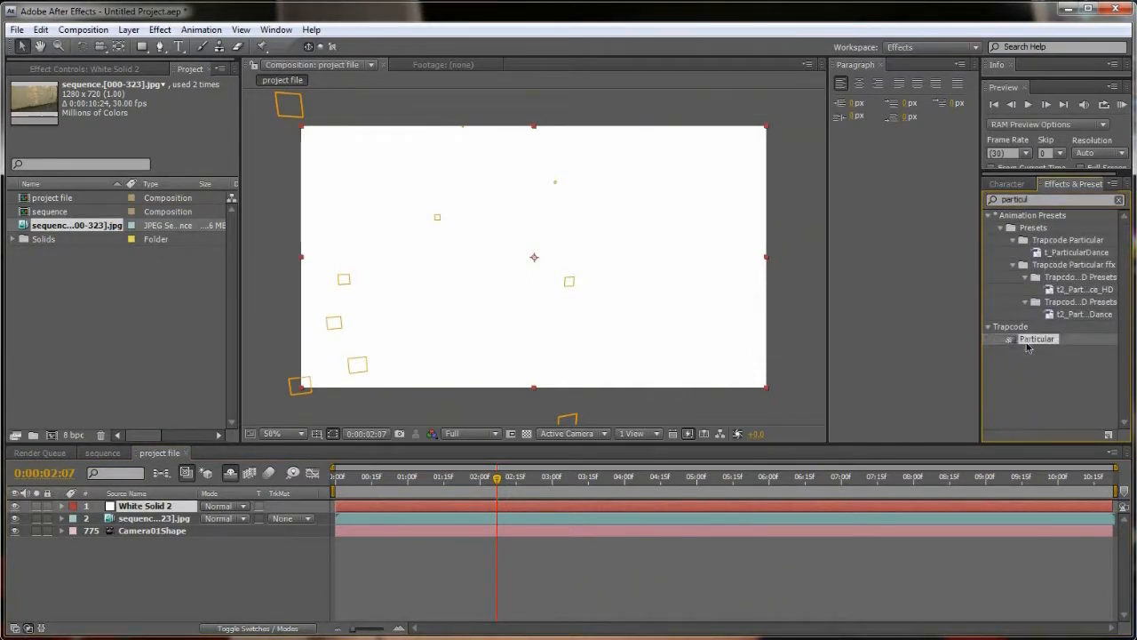
left_click_drag(1049, 346, 607, 294)
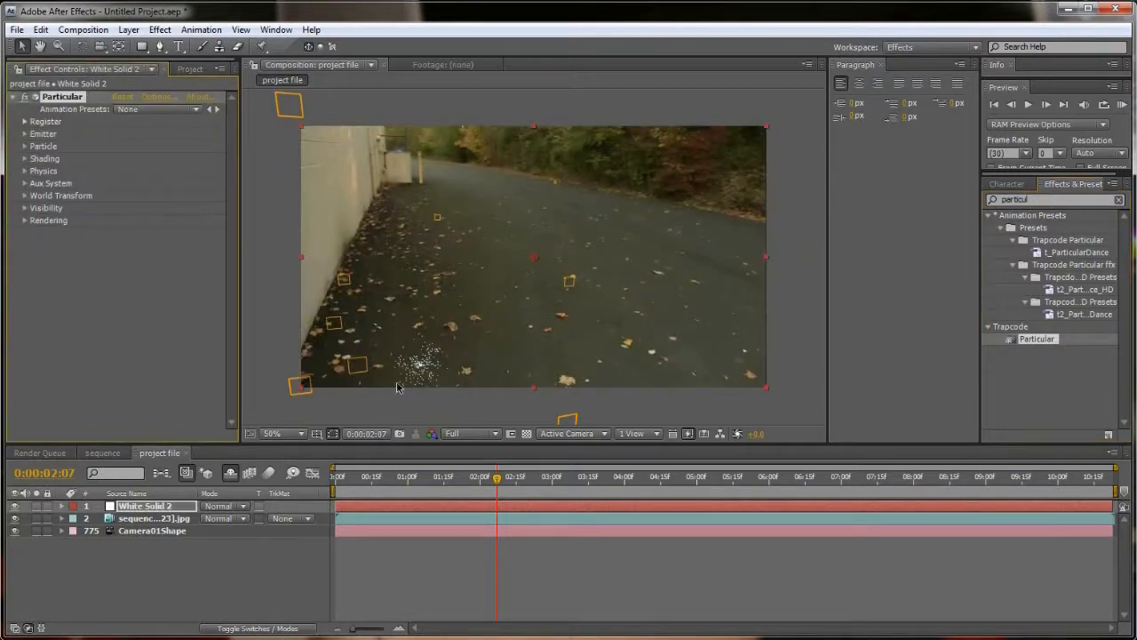
Move the Particular emitter's Position XY to about 990, -820 beside the wall and check the particles at 0:00:04:00
left_click(25, 134)
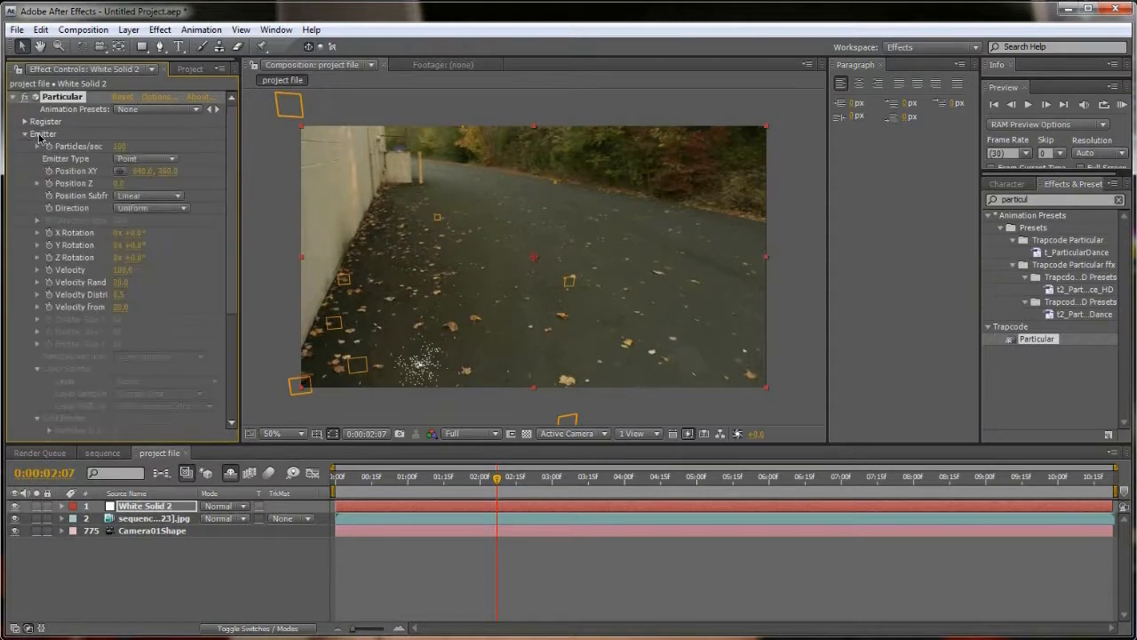
left_click(122, 173)
left_click(118, 135)
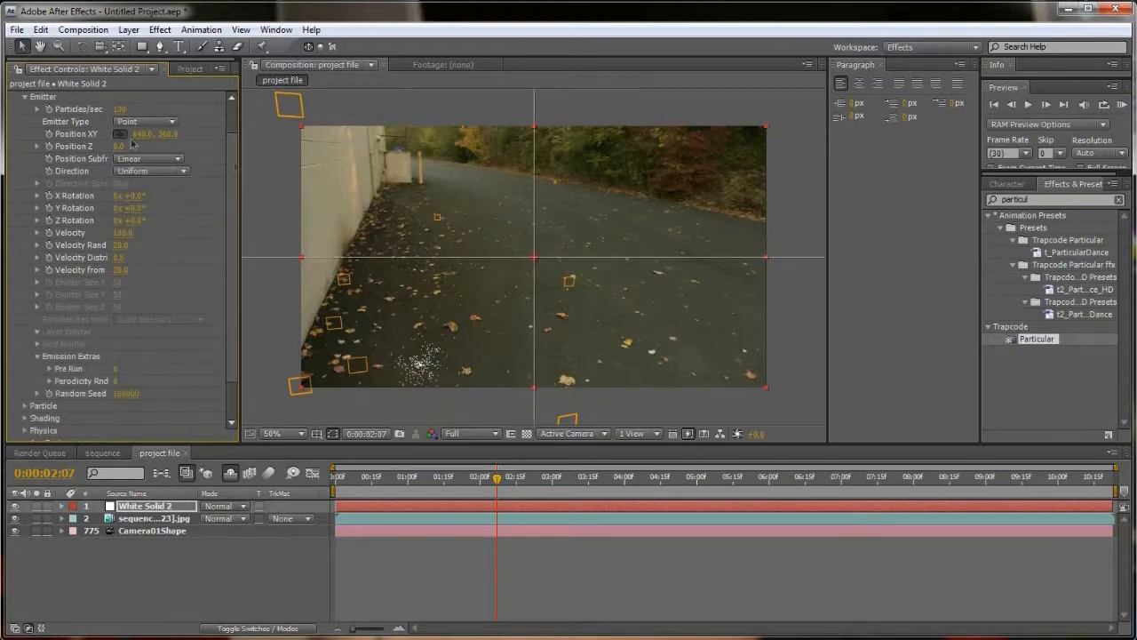
left_click(444, 224)
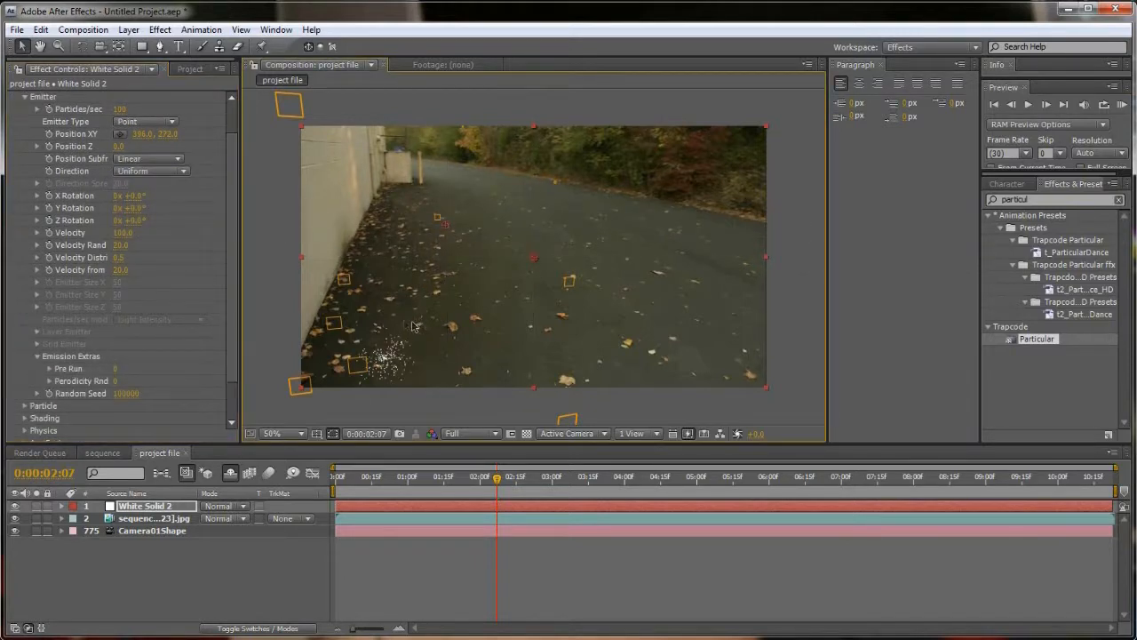
left_click_drag(427, 273, 421, 318)
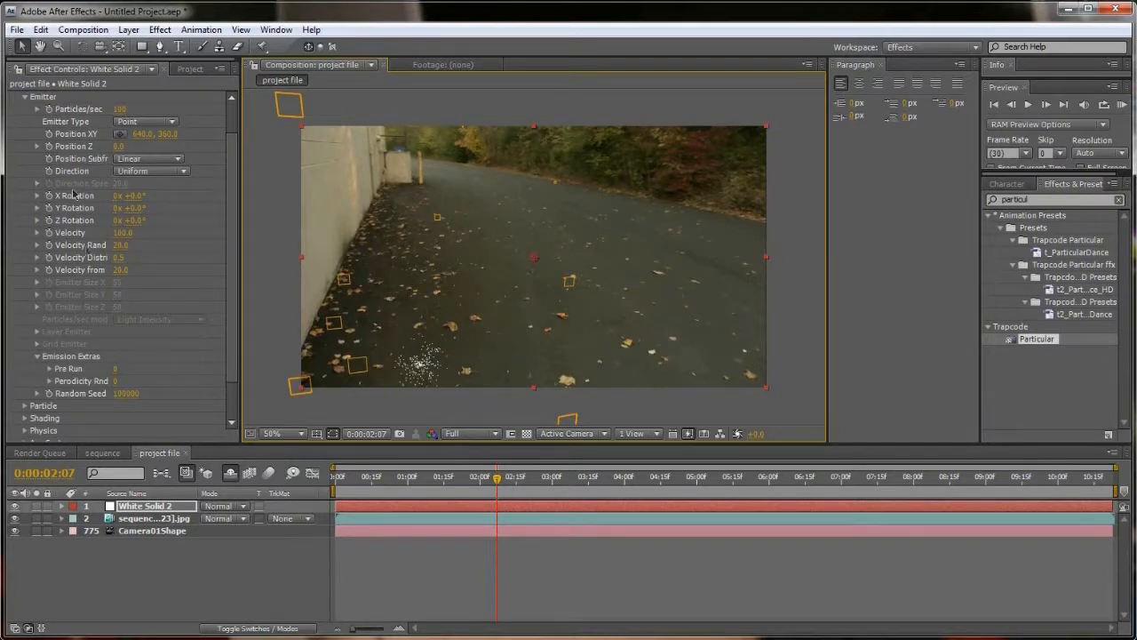
mouse_move(140, 140)
left_mouse_down()
mouse_move(181, 139)
mouse_move(78, 142)
mouse_move(91, 143)
left_mouse_up()
left_click_drag(358, 479, 637, 480)
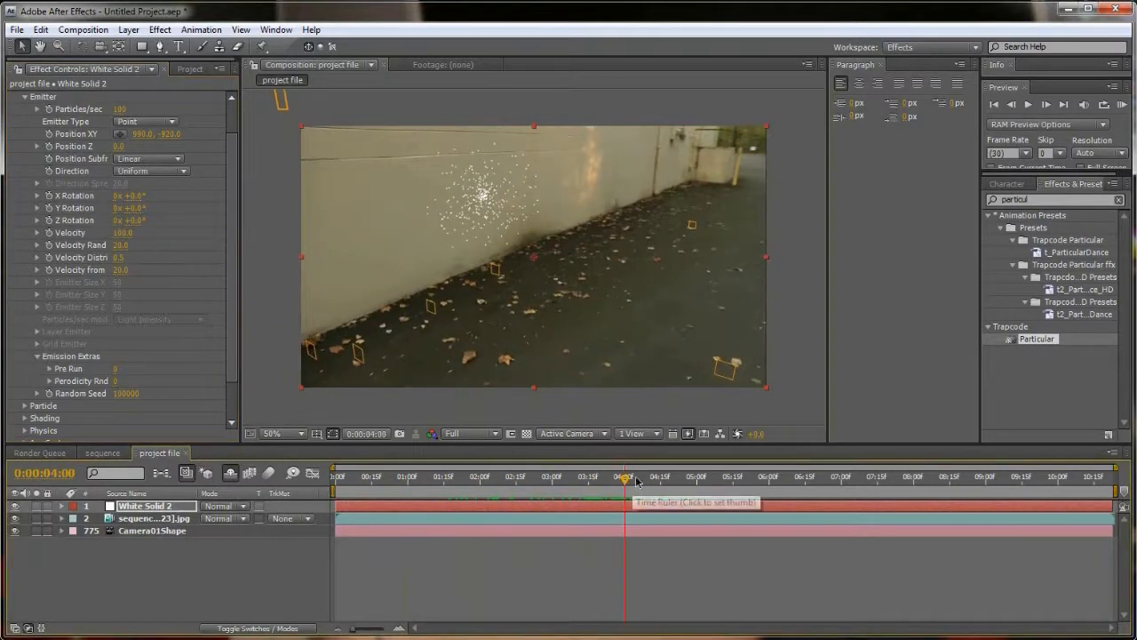
Apply the second Trapcode Particular t2 organic lines motion preset to White Solid 2 and delete the original Particular effect
double_click(1047, 199)
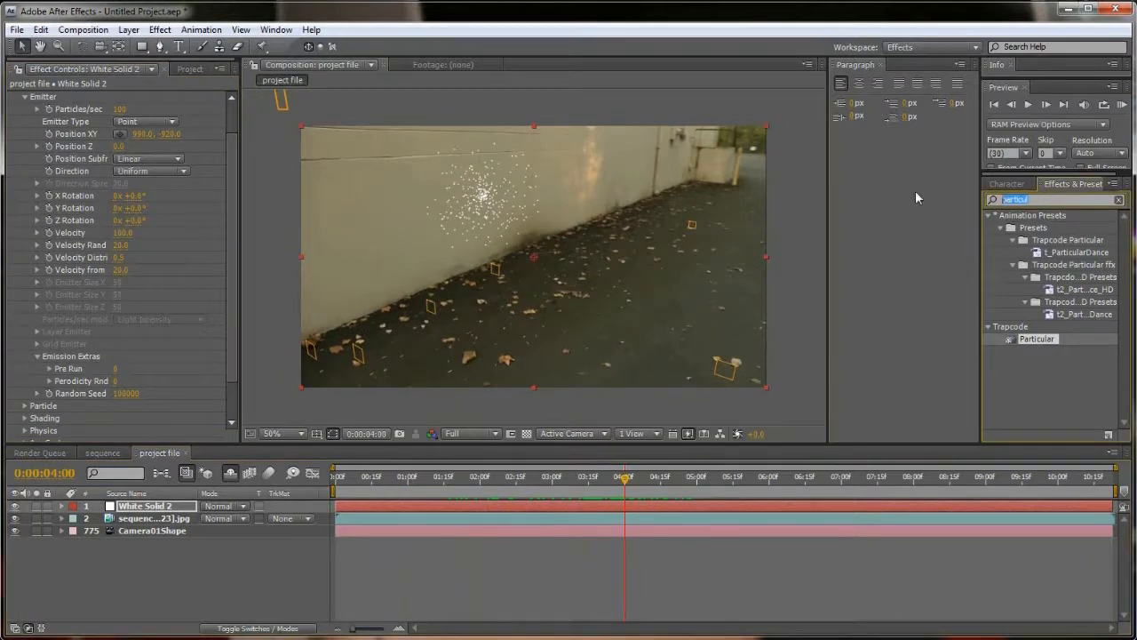
type("organi")
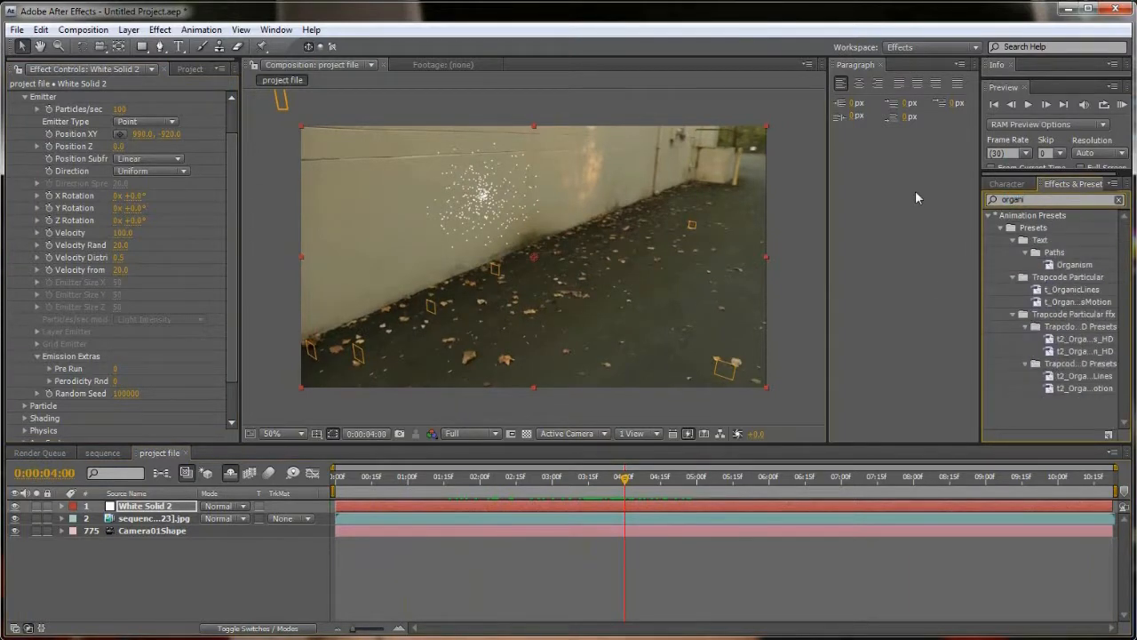
left_click_drag(1084, 391, 64, 105)
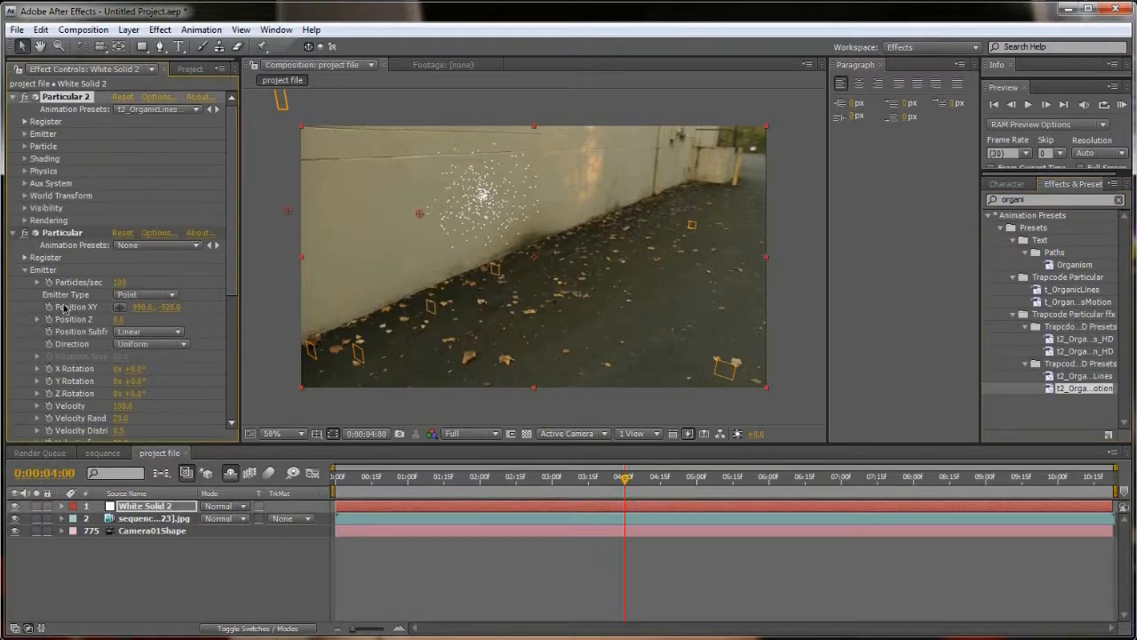
left_click(55, 235)
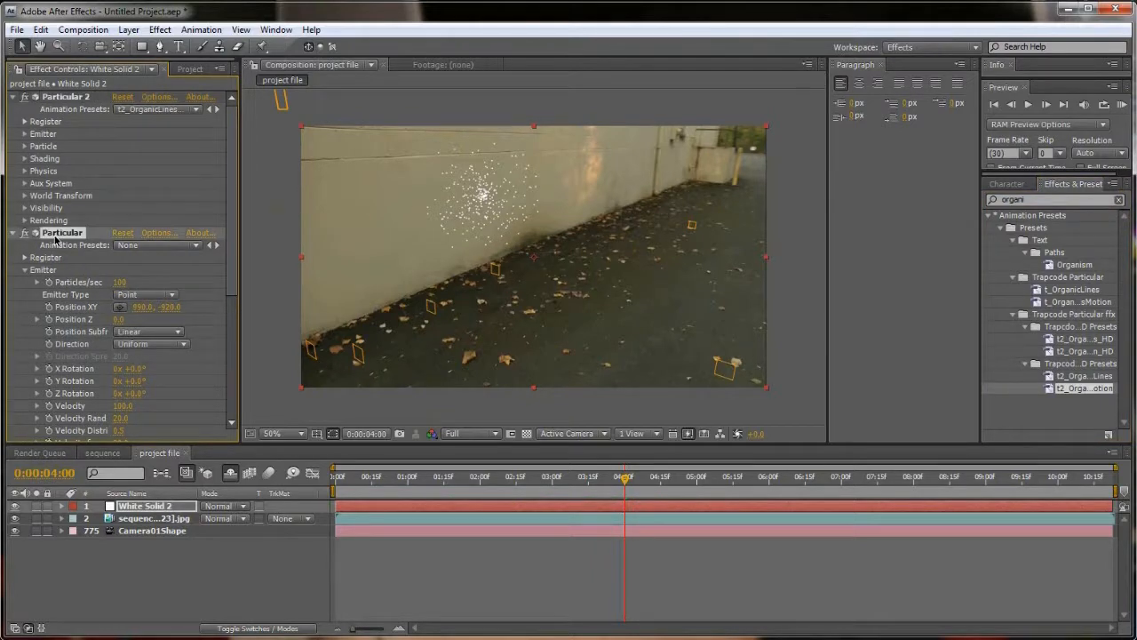
key("Delete")
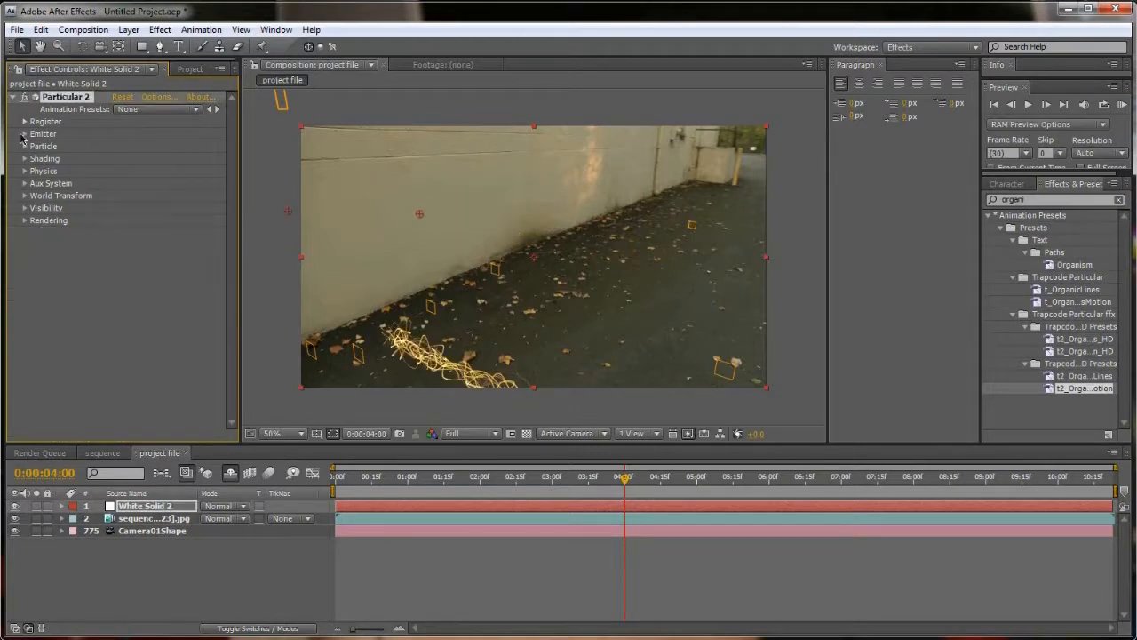
Set the Particular 2 emitter's Position XY to about 392.9, -778.2 so the lines stream in front of the wall
left_click(25, 134)
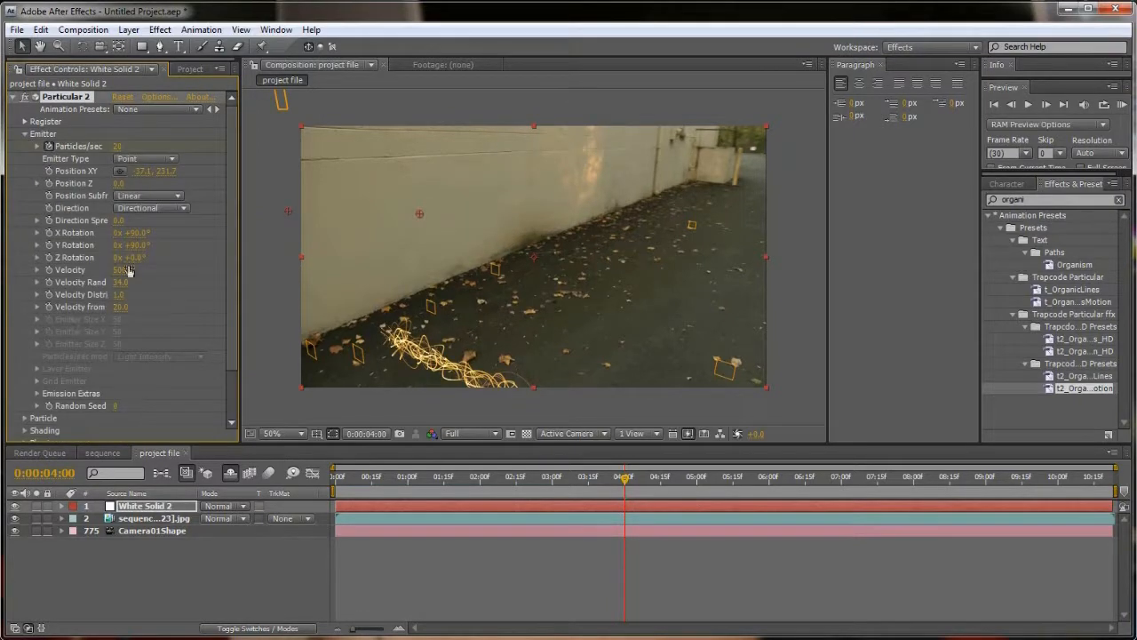
left_click_drag(159, 171, 234, 254)
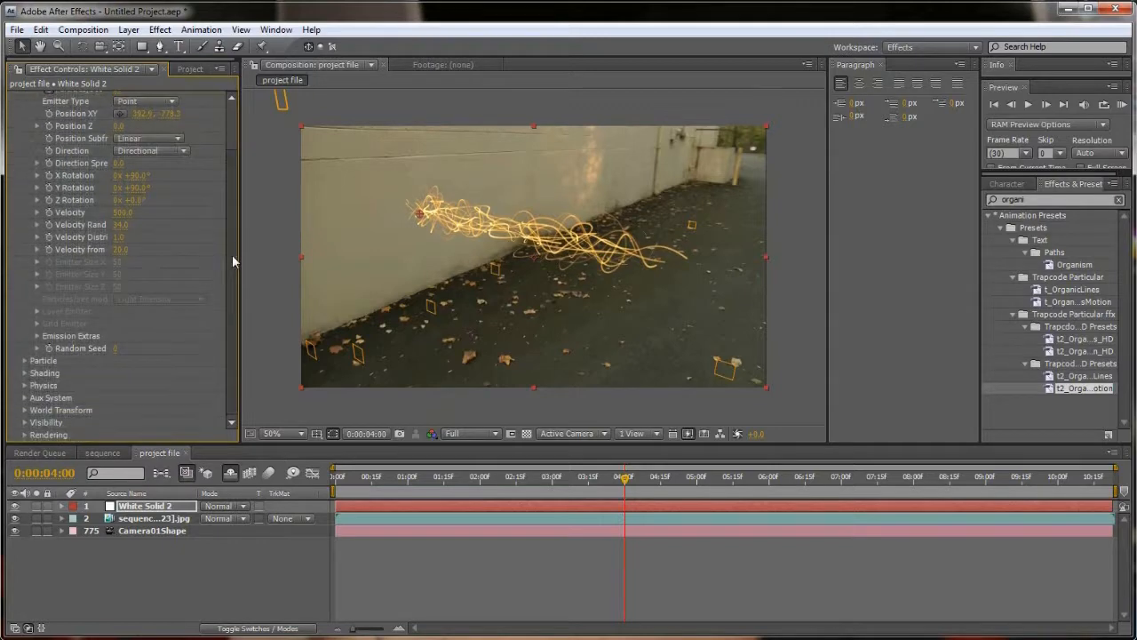
In Particular 2's Air physics settings, set Spin Amplitude to 170.1 and Air Resistance to 0.2
left_click(25, 386)
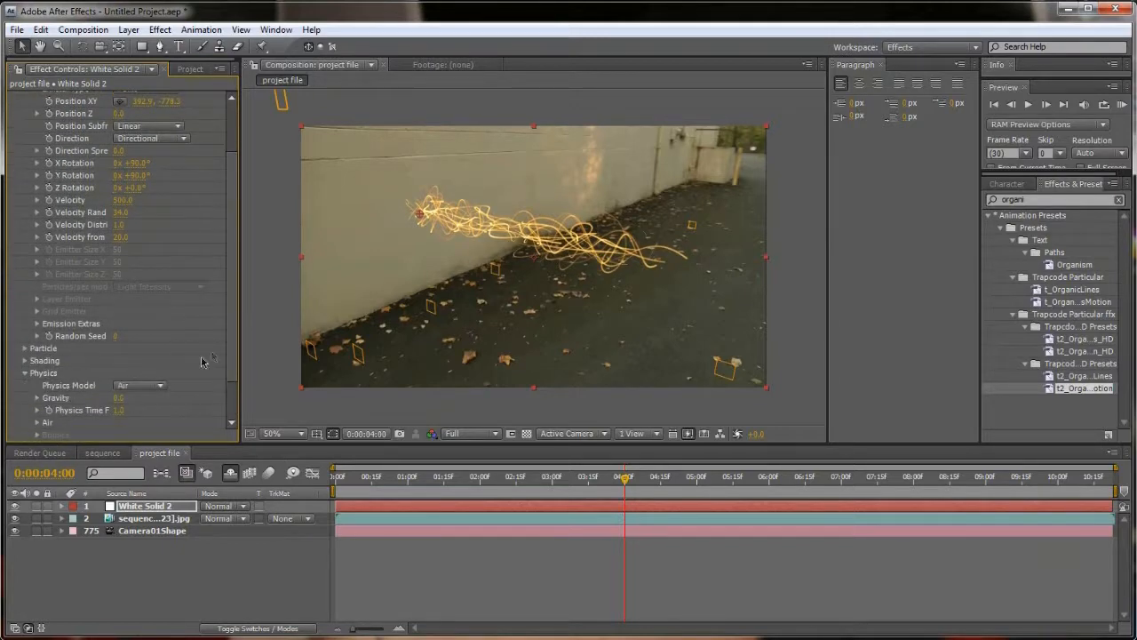
scroll(201, 362, "down", 2)
left_click(39, 378)
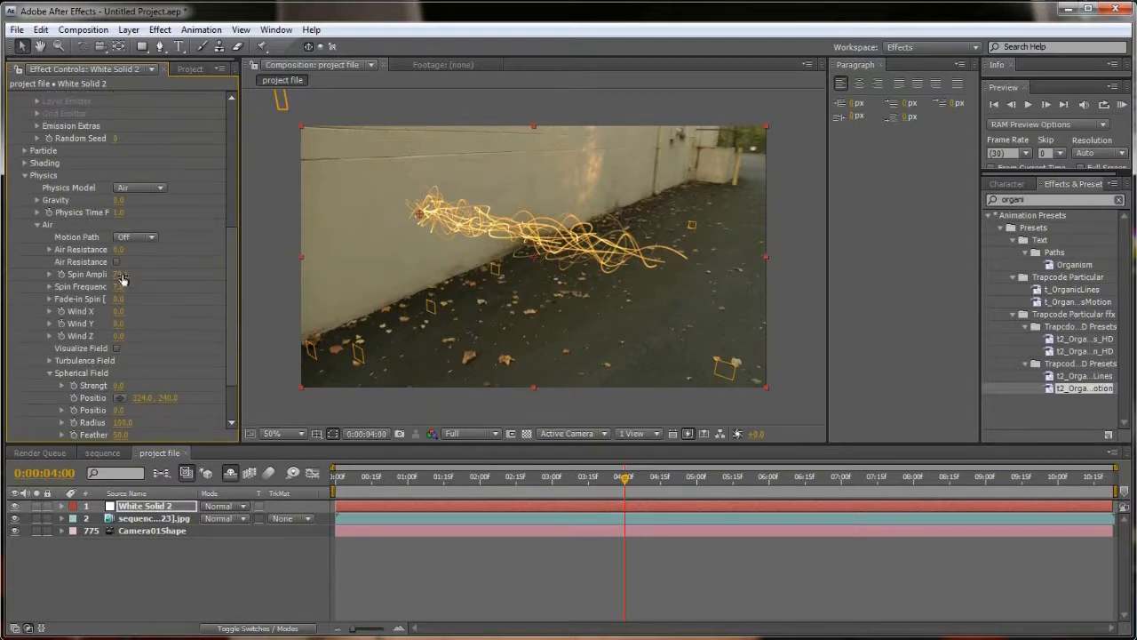
left_click_drag(124, 275, 192, 273)
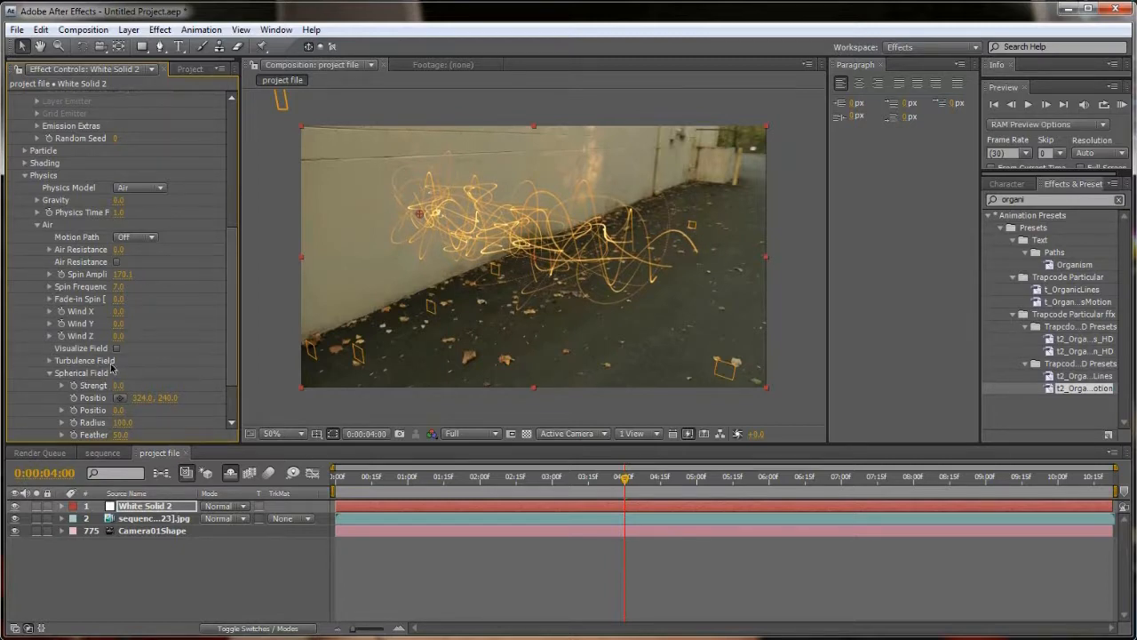
left_click_drag(121, 250, 119, 249)
Set the Aux System particle size to 12
left_click_drag(232, 238, 225, 317)
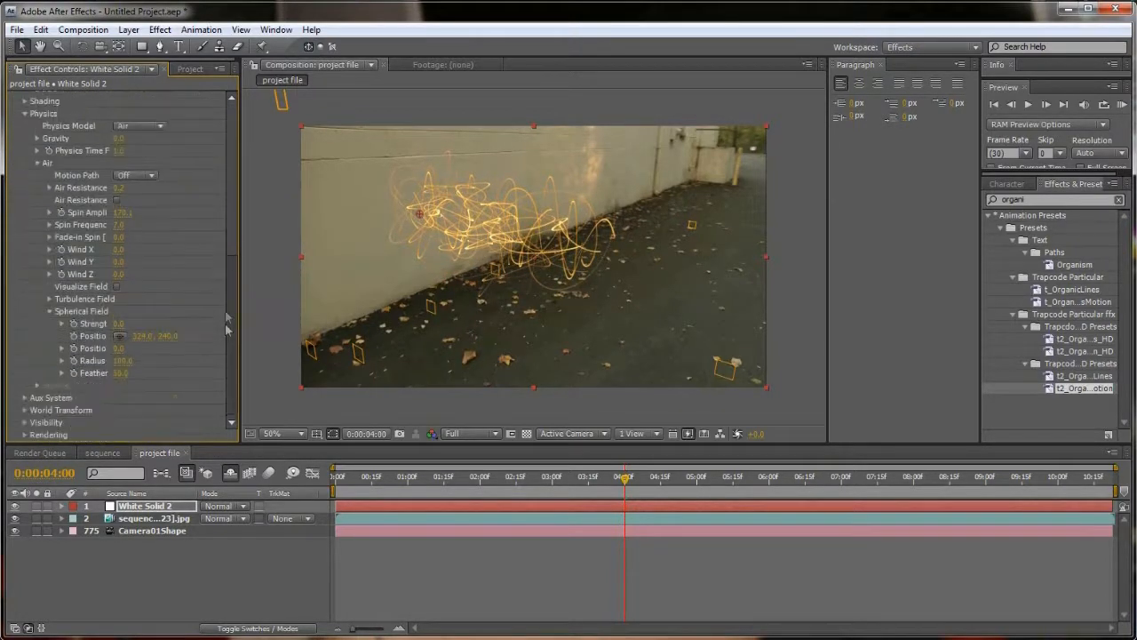
left_click(24, 398)
scroll(125, 361, "down", 5)
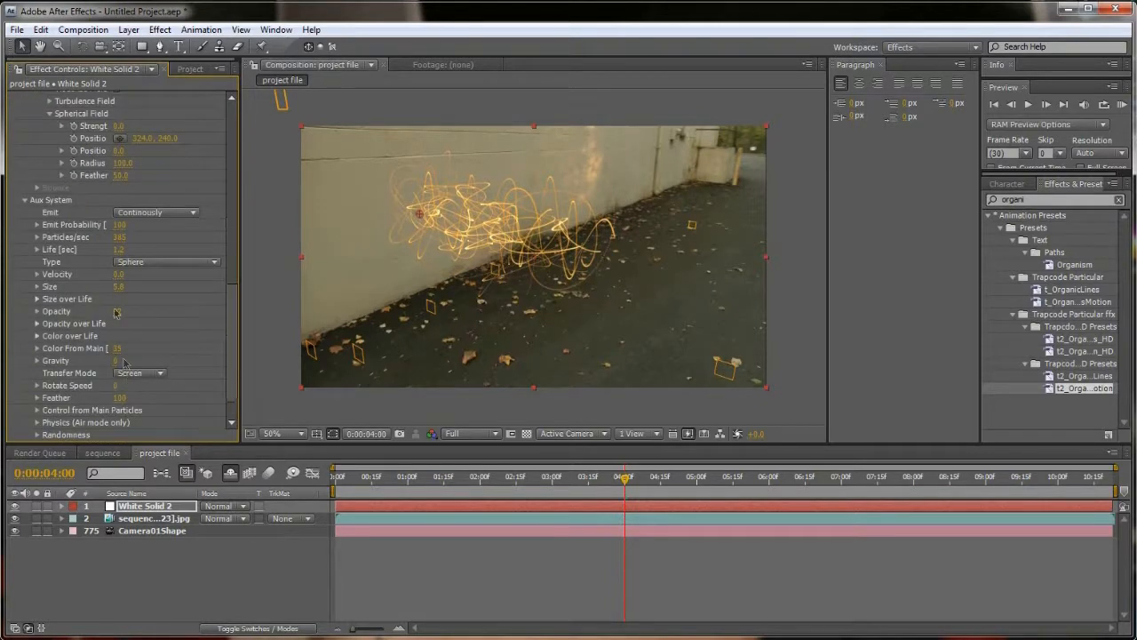
left_click_drag(120, 286, 124, 287)
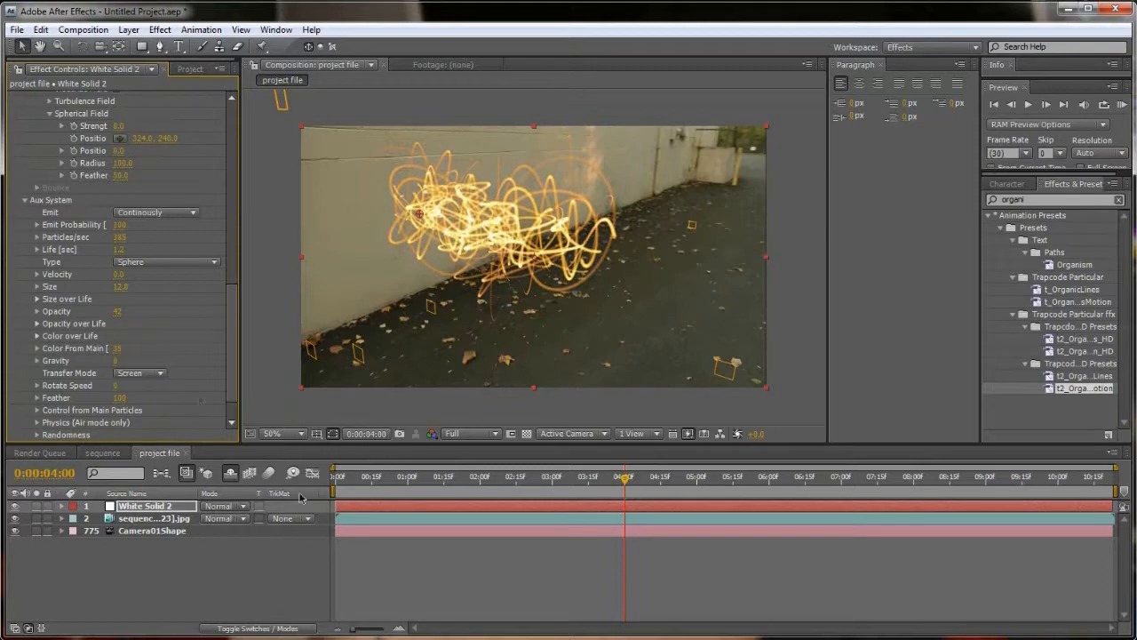
Scrub the composition between 0:00:01:07 and 0:00:04:18 to examine how the glowing lines follow the camera move
left_click_drag(348, 481, 520, 508)
left_click_drag(486, 516, 514, 515)
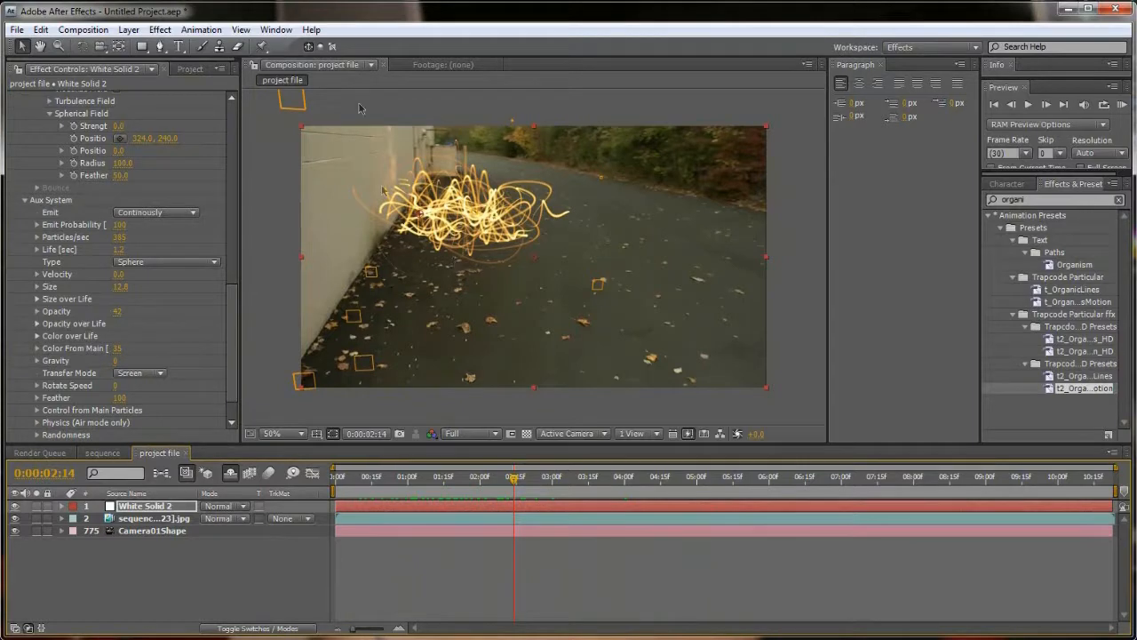
left_click_drag(513, 480, 665, 491)
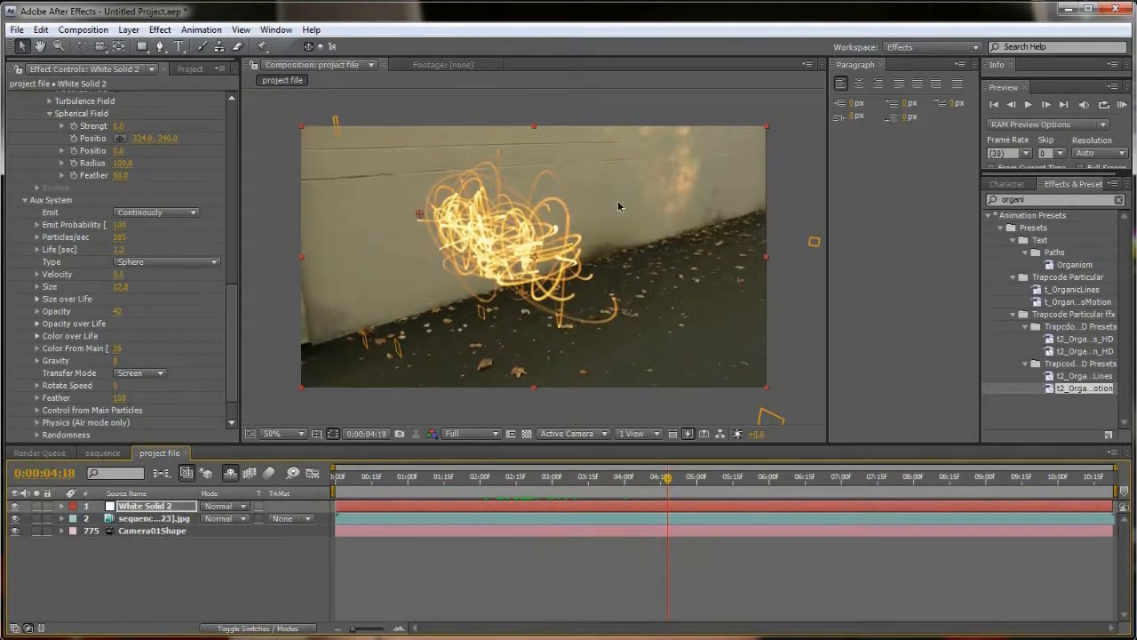
left_click_drag(673, 481, 577, 498)
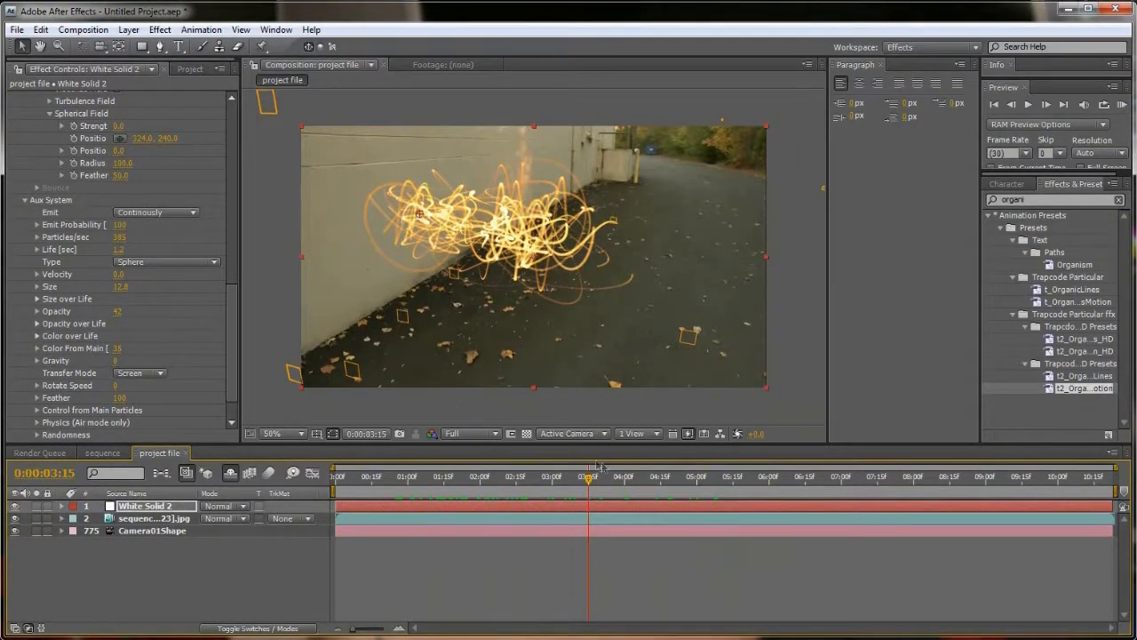
left_click_drag(585, 480, 427, 481)
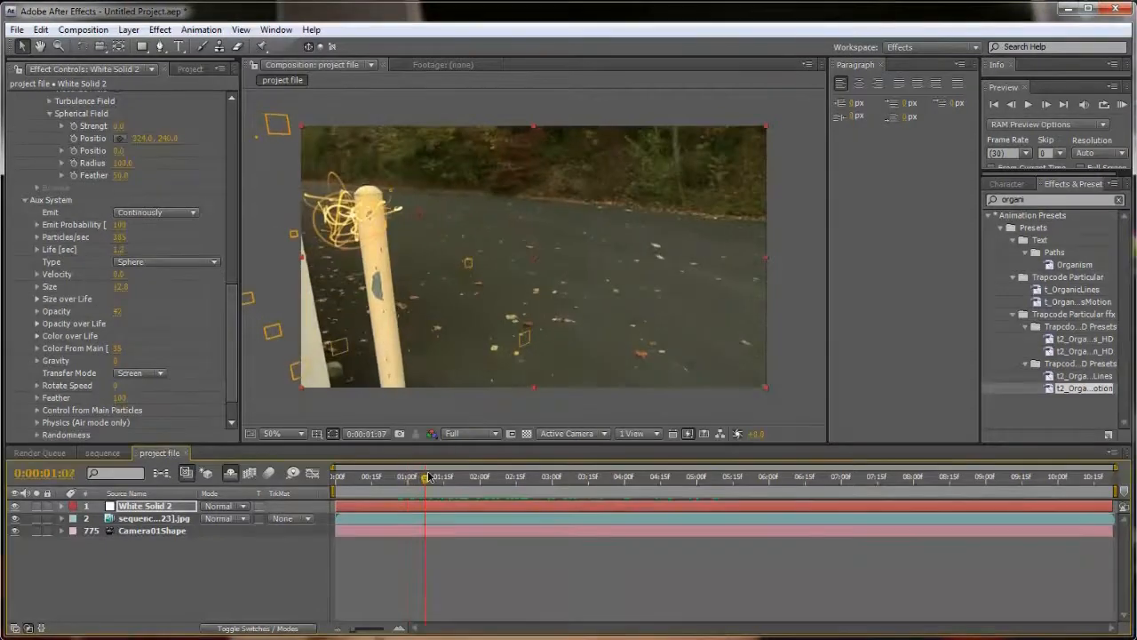
Duplicate the image sequence layer and place the copy above White Solid 2
left_click(145, 524)
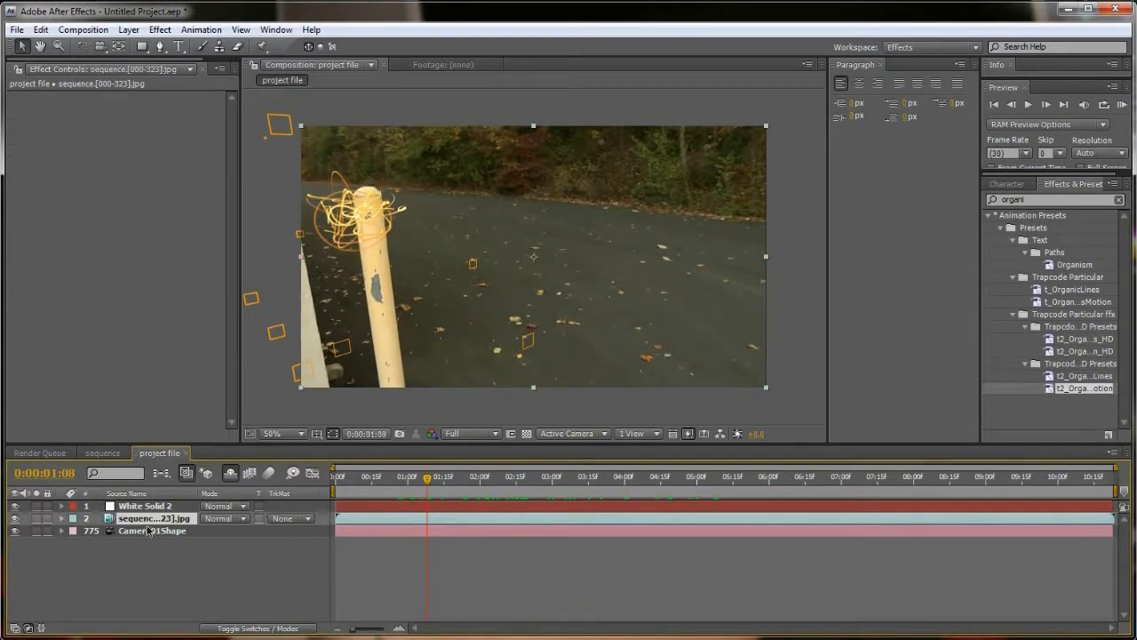
key("ctrl+d")
left_click_drag(143, 522, 149, 505)
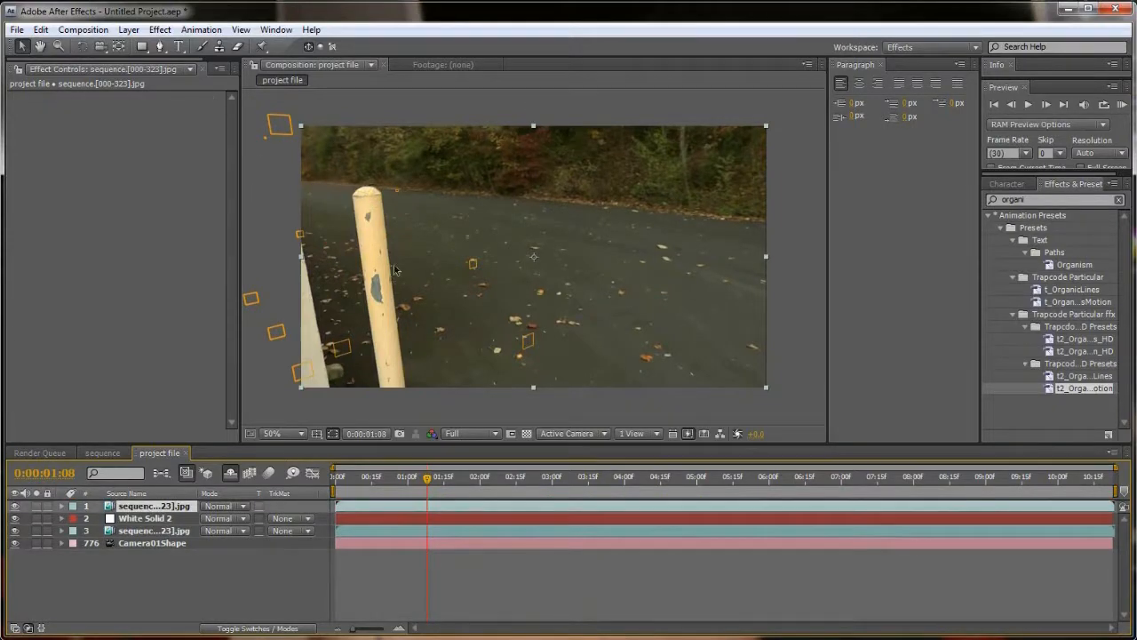
Examine the yellow post's outline up close in the composition view
key(".")
left_click_drag(325, 288, 426, 270)
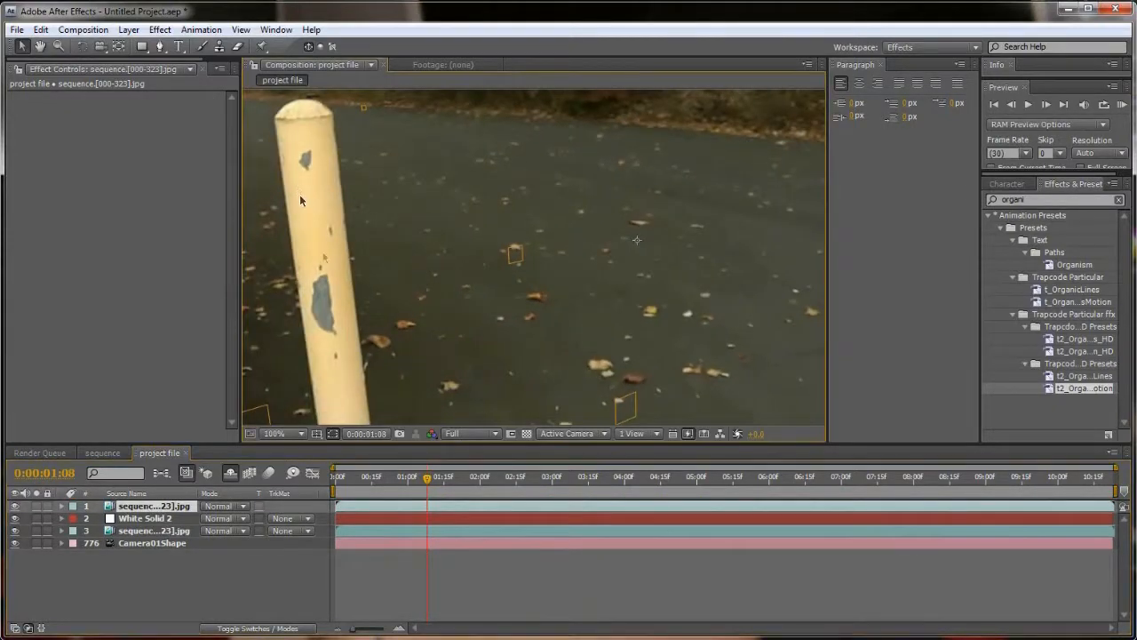
key("h")
mouse_move(465, 228)
left_mouse_down()
mouse_move(419, 310)
mouse_move(492, 219)
mouse_move(467, 217)
left_mouse_up()
key("v")
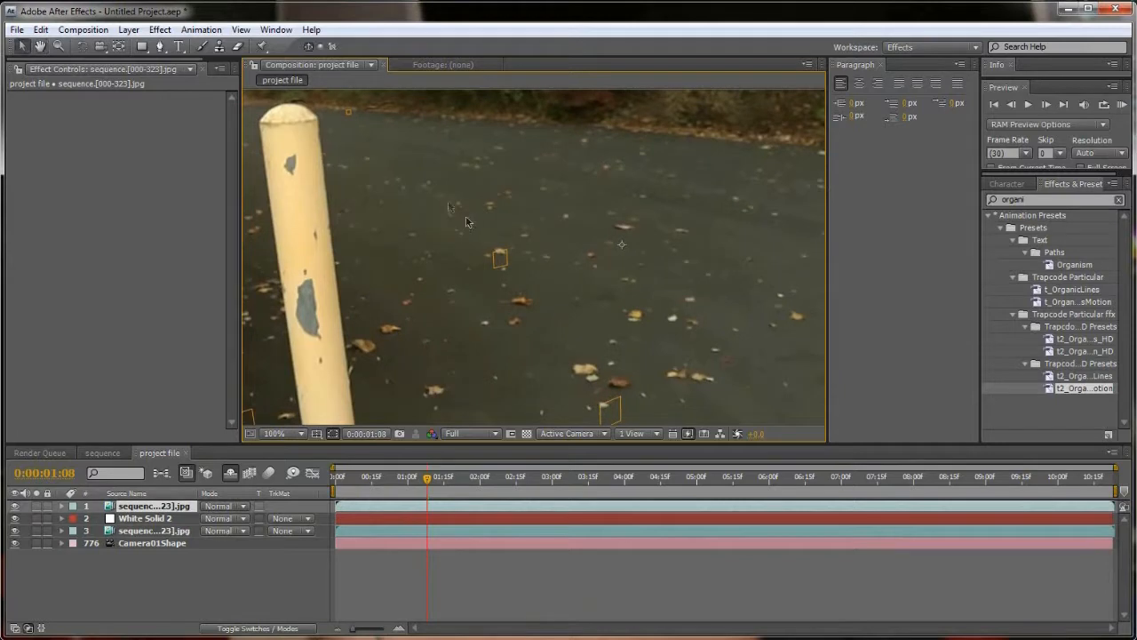
scroll(434, 204, "down", 1)
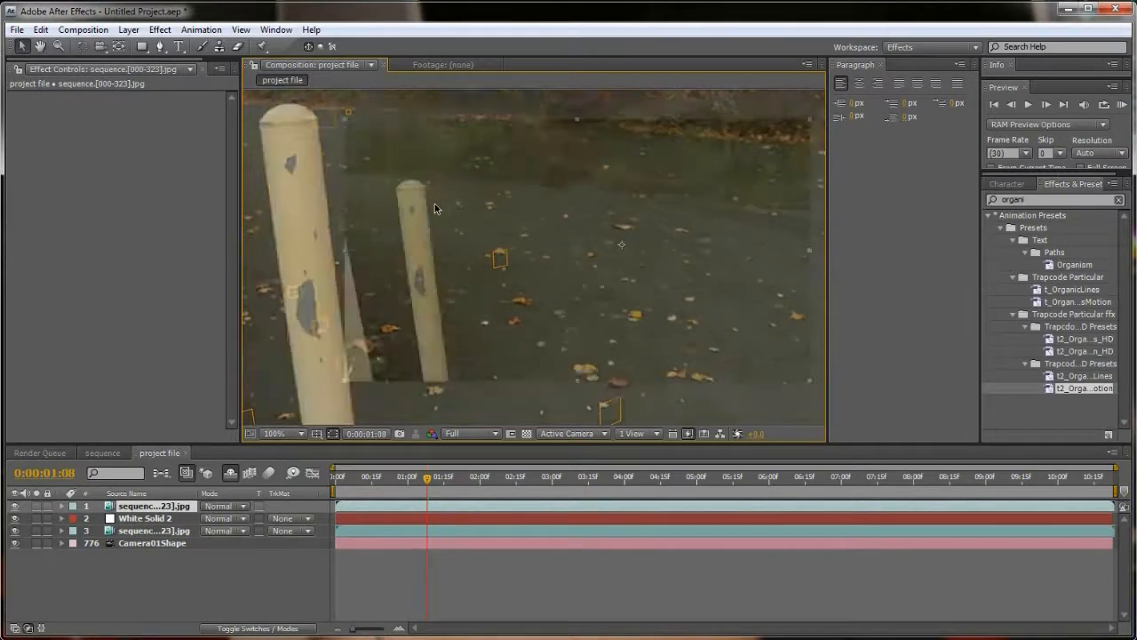
scroll(435, 204, "up", 1)
scroll(434, 203, "down", 1)
left_click_drag(448, 207, 461, 272)
scroll(481, 252, "up", 2)
scroll(536, 235, "down", 2)
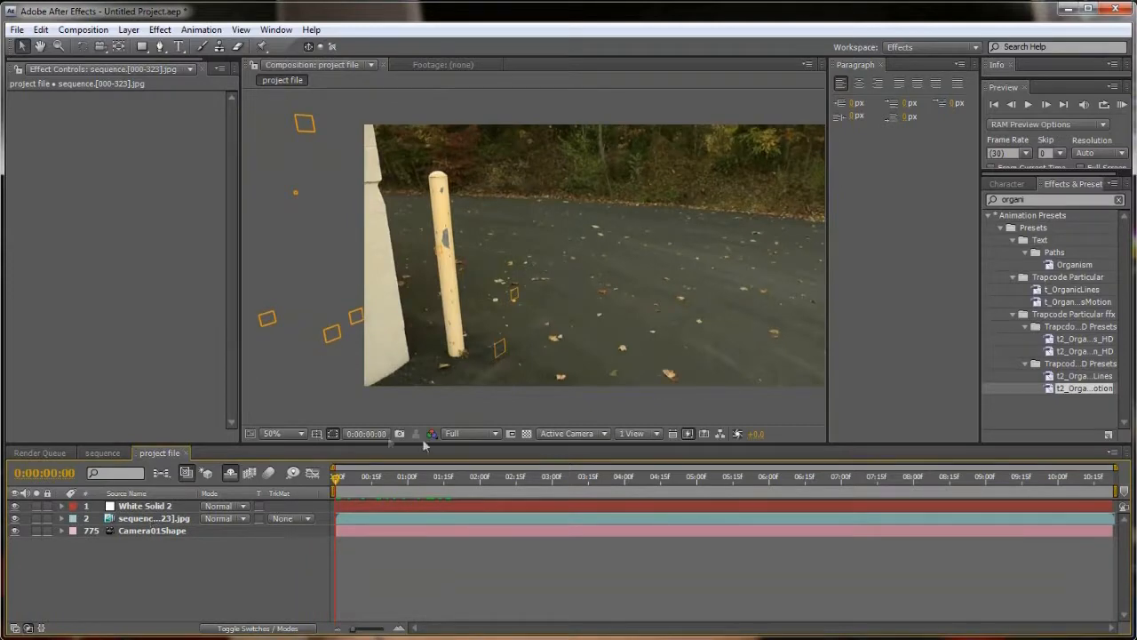
At about 0:00:01:10, duplicate the image sequence layer and move the copy to the top, above White Solid 2
key("space")
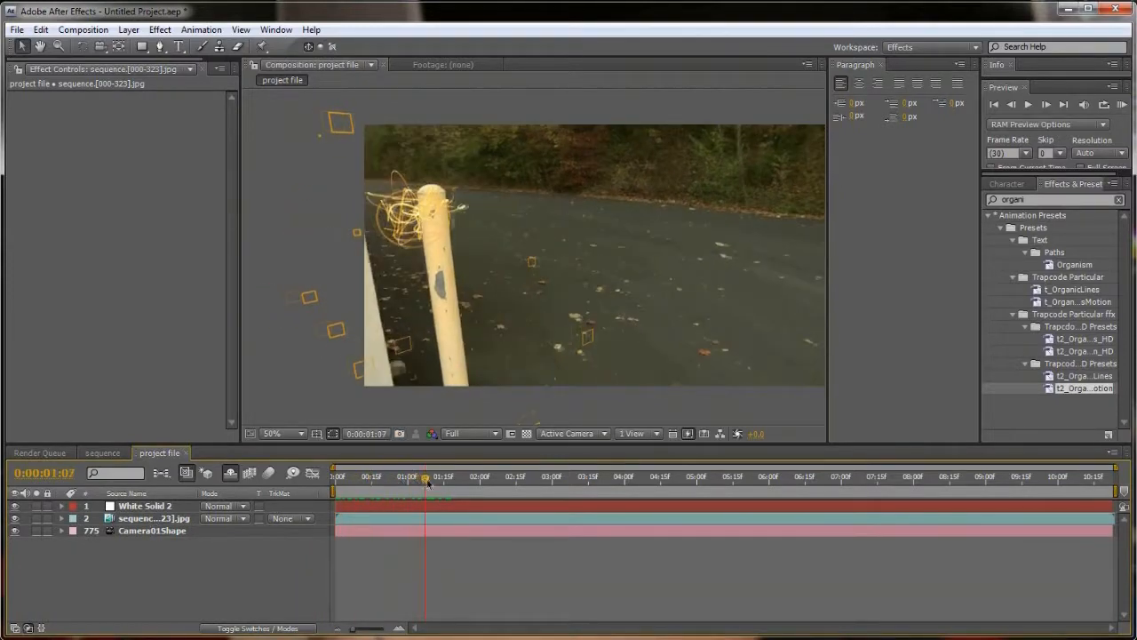
scroll(454, 182, "up", 2)
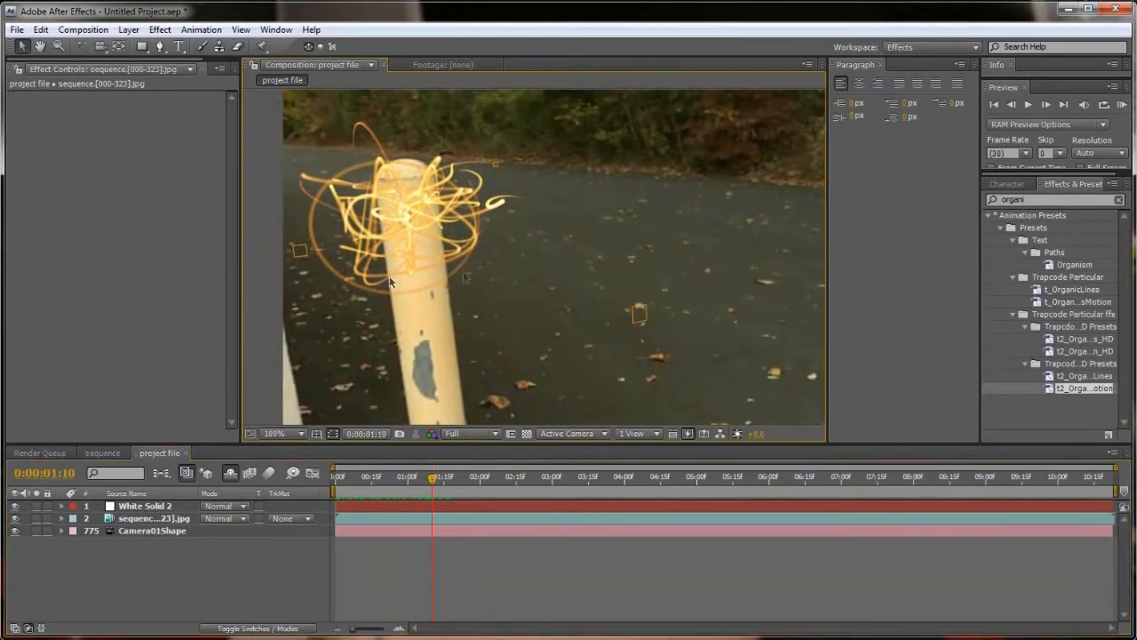
left_click(147, 521)
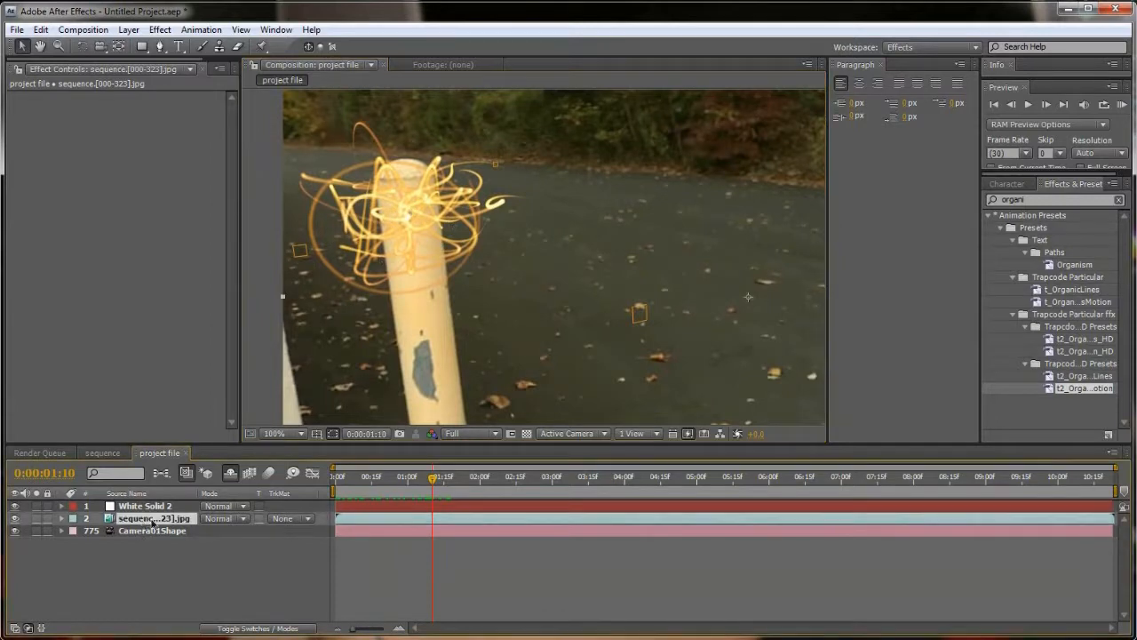
key("ctrl+d")
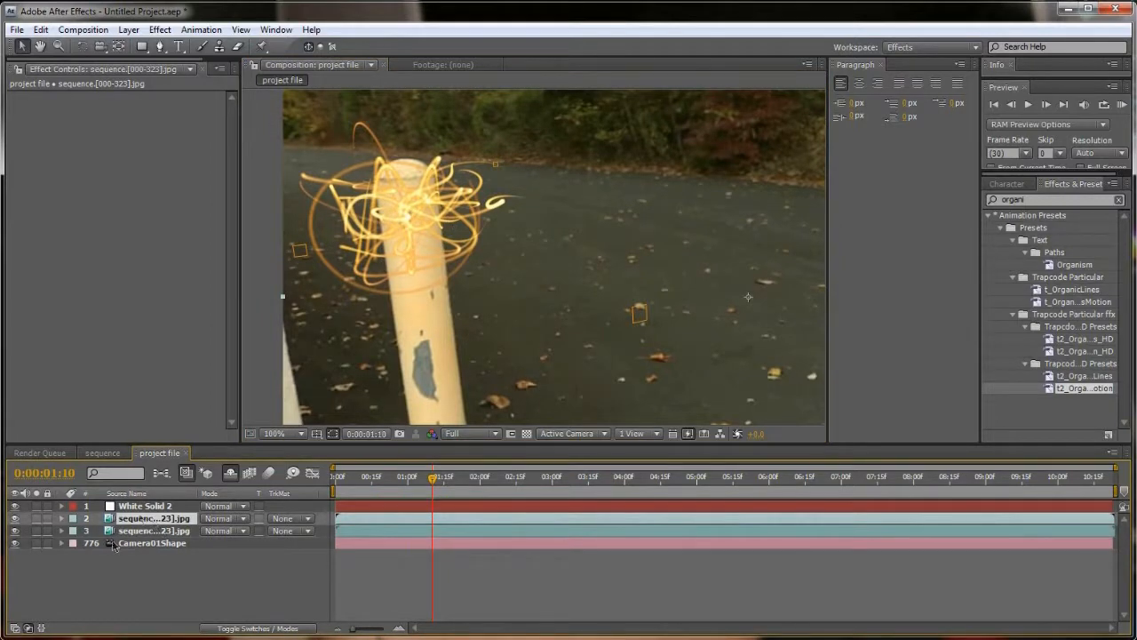
key("ctrl+bracketright")
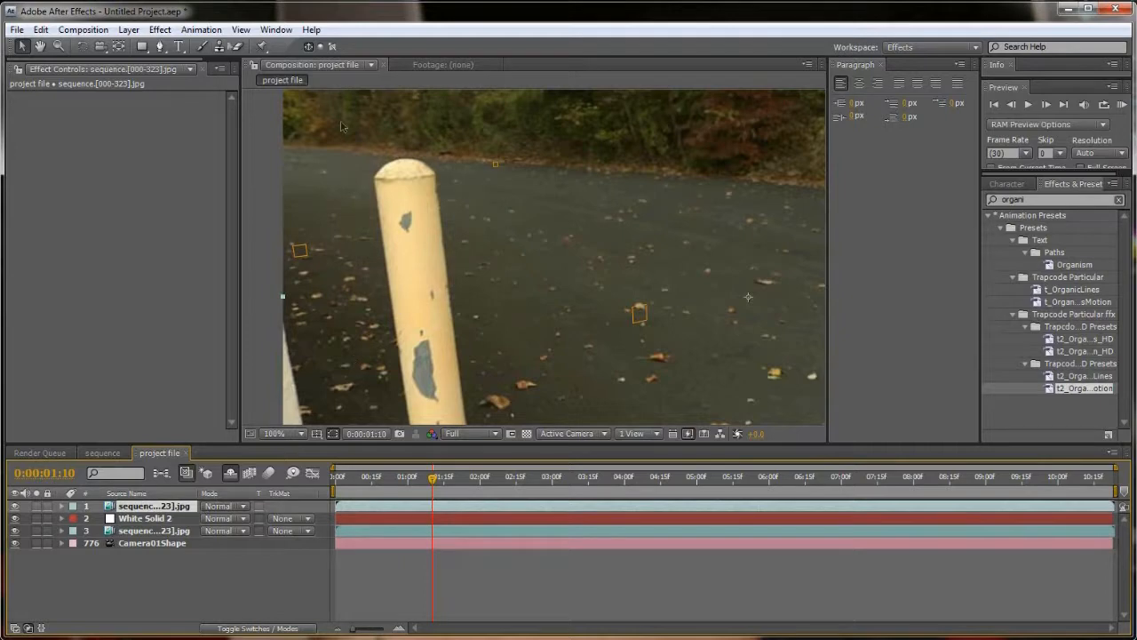
Draw a closed Pen tool mask around the yellow post on the top image sequence layer, extending past the frame's lower edge
scroll(372, 233, "down", 2)
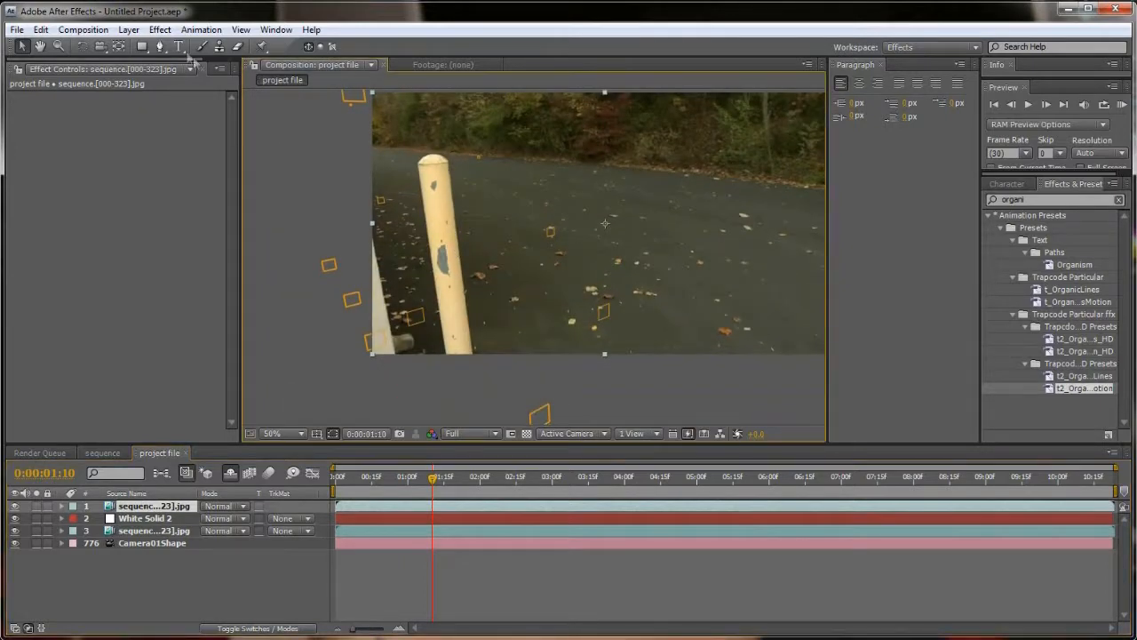
left_click(161, 46)
left_click(443, 373)
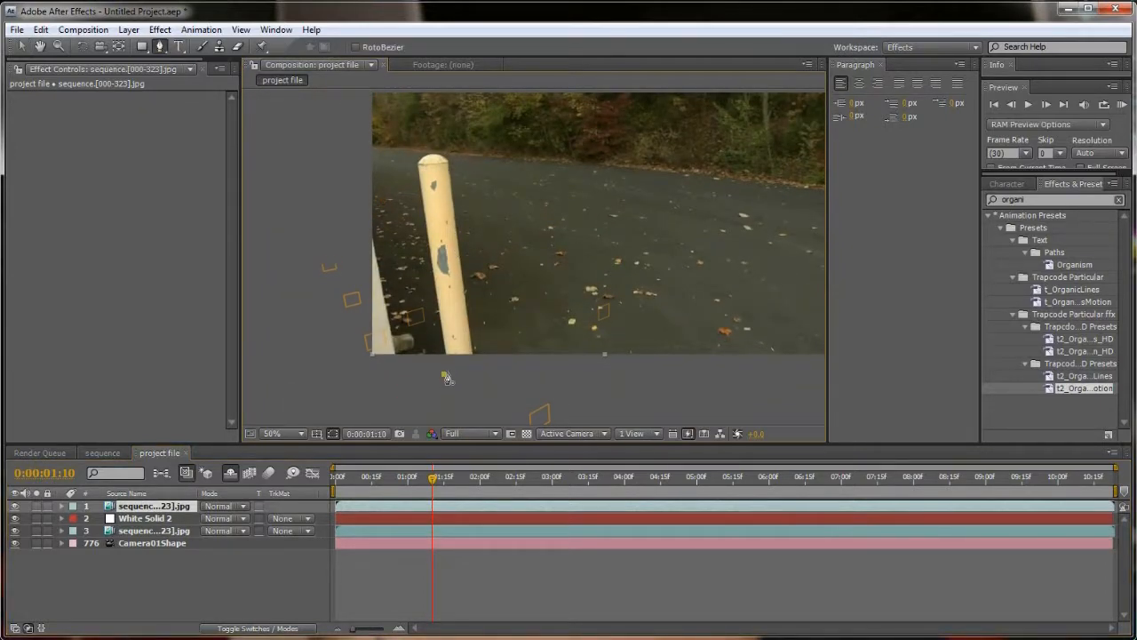
left_click(418, 163)
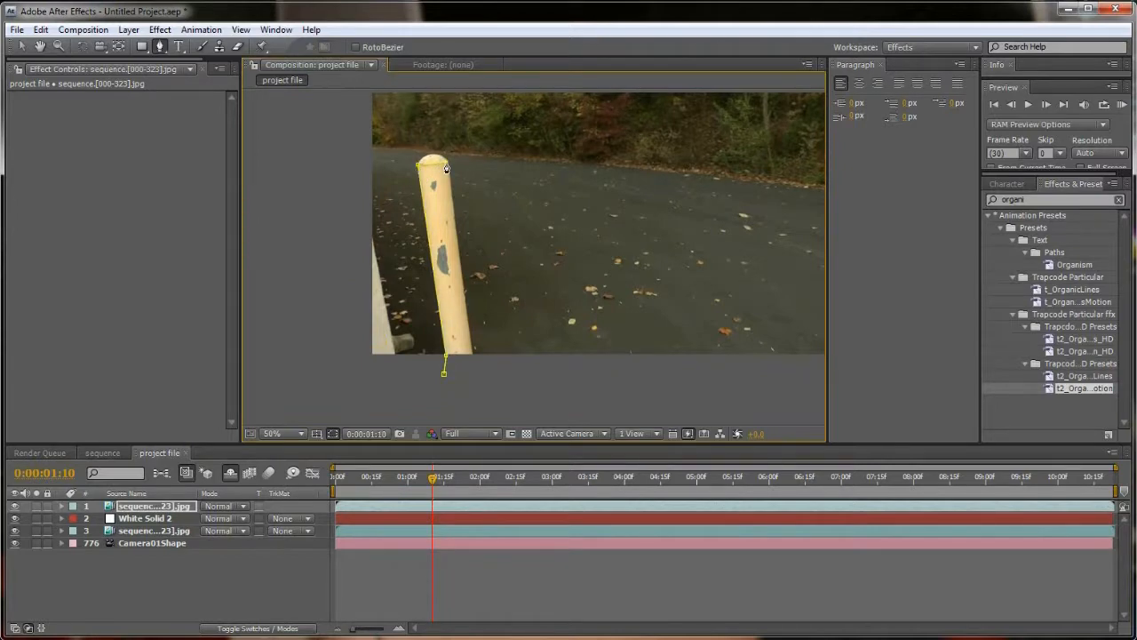
left_click_drag(477, 182, 460, 191)
left_click(474, 360)
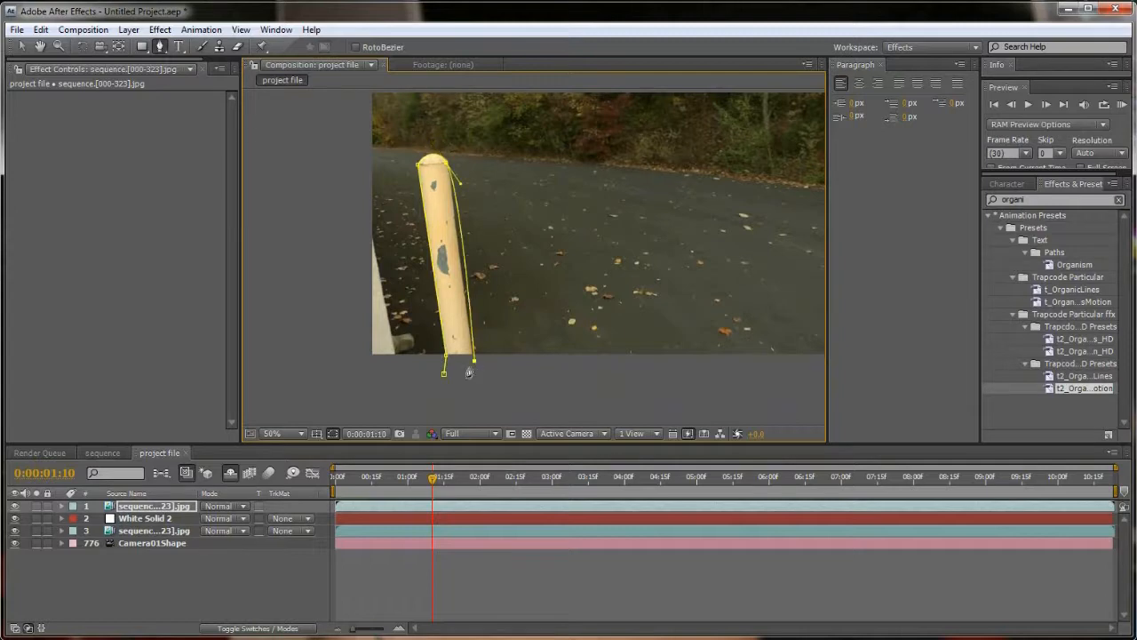
left_click(444, 377)
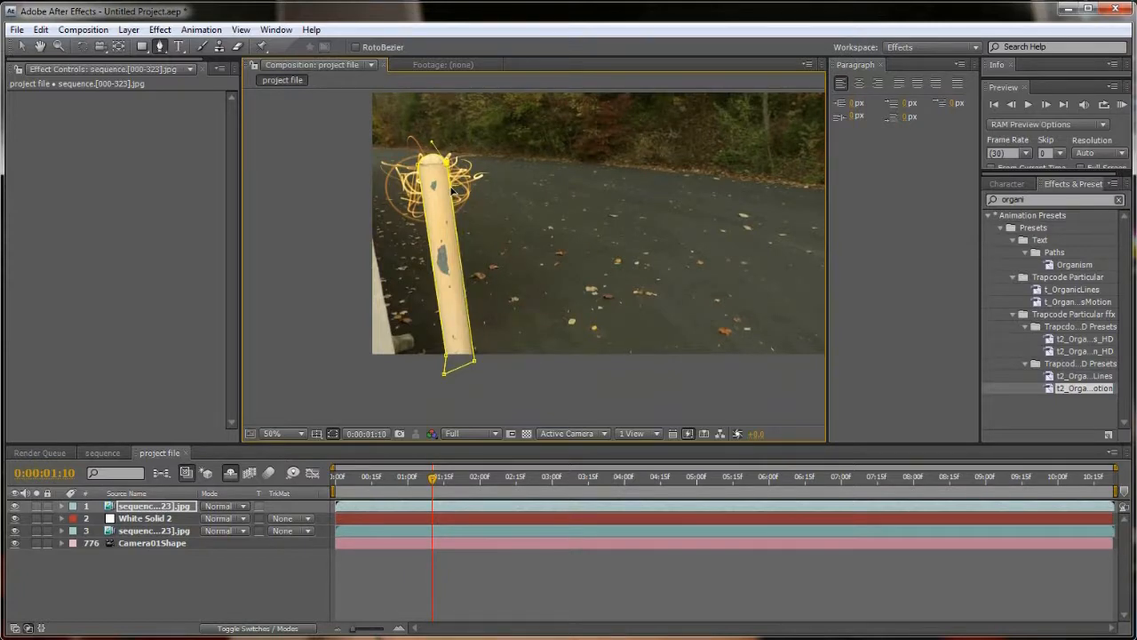
Start Mask Path keyframing at 0:00:01:10 and shift the mask to follow the post at 0:00:01:23 and 0:00:01:26
key("m")
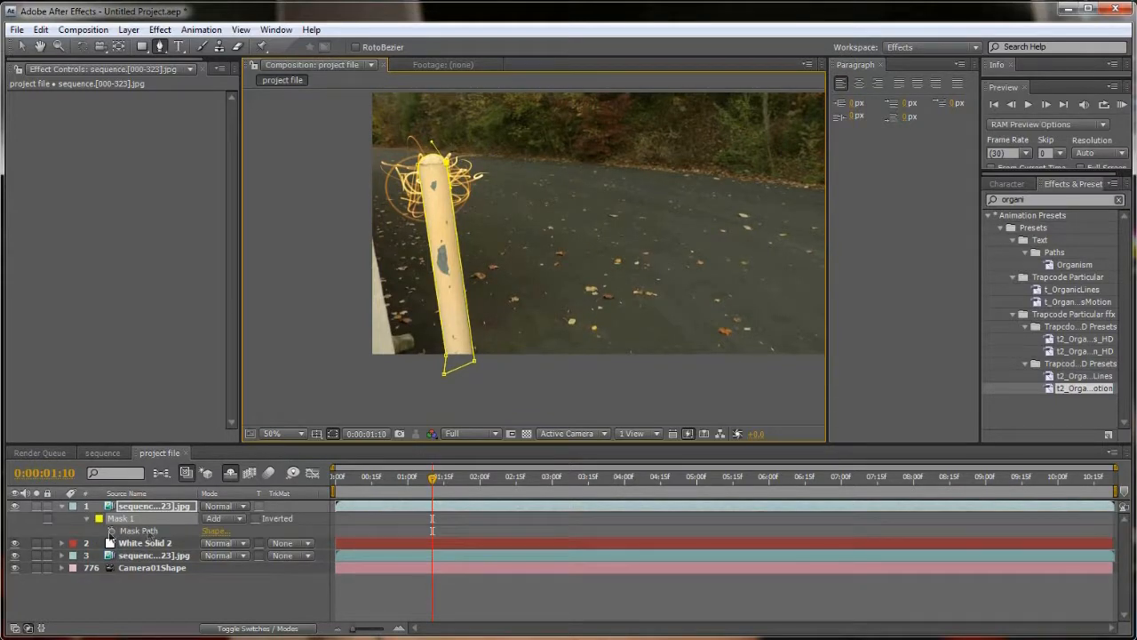
left_click(111, 530)
left_click_drag(433, 480, 463, 482)
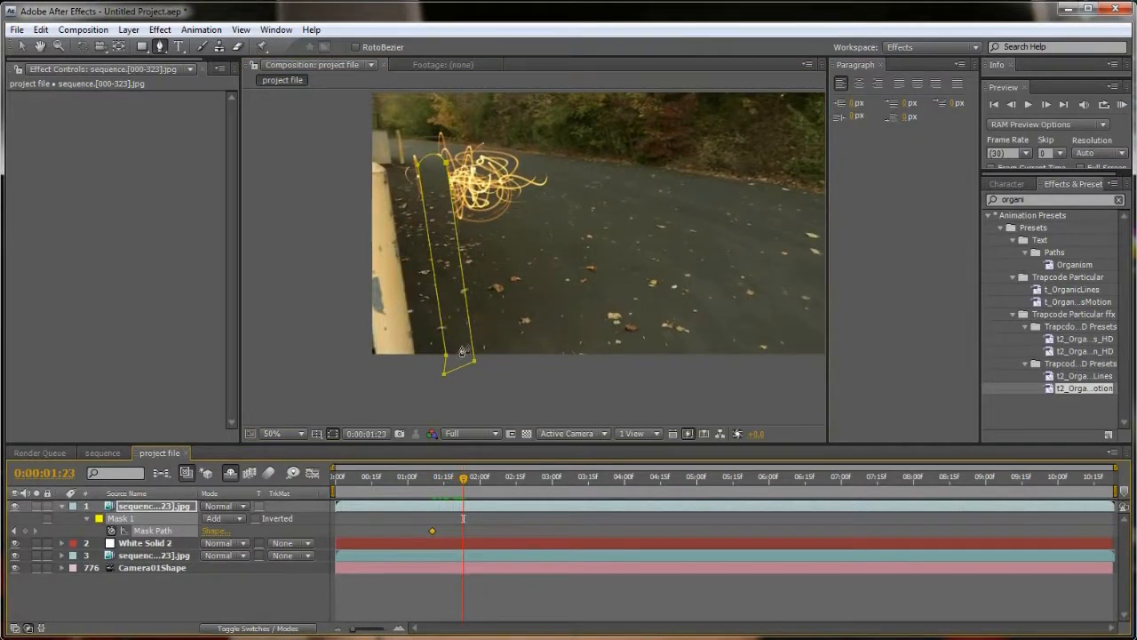
key("v")
left_click_drag(473, 345, 414, 353)
left_click_drag(462, 480, 471, 480)
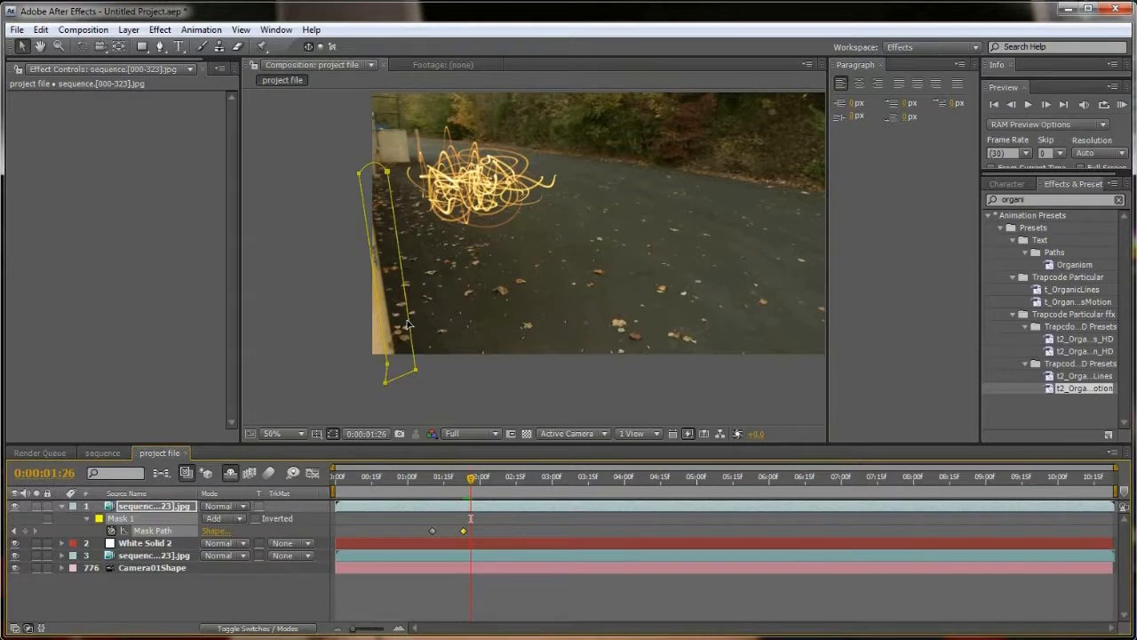
Adjust the mask's upper and lower points to fit the post's edges at 0:00:01:18
left_click_drag(471, 480, 452, 487)
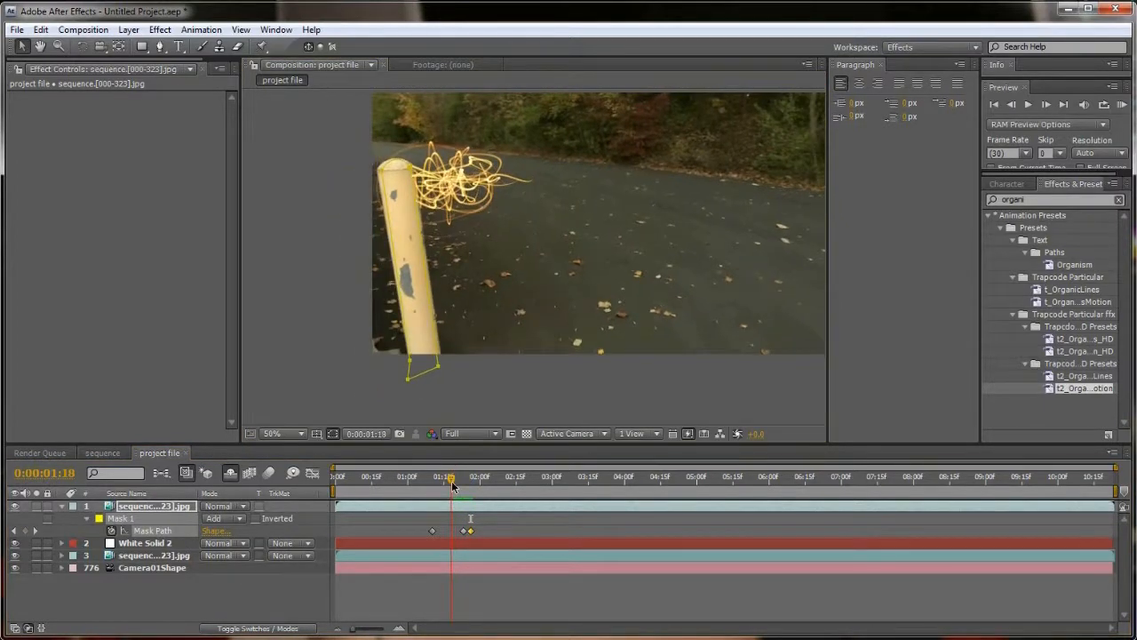
left_click(397, 186)
left_click_drag(382, 171, 378, 170)
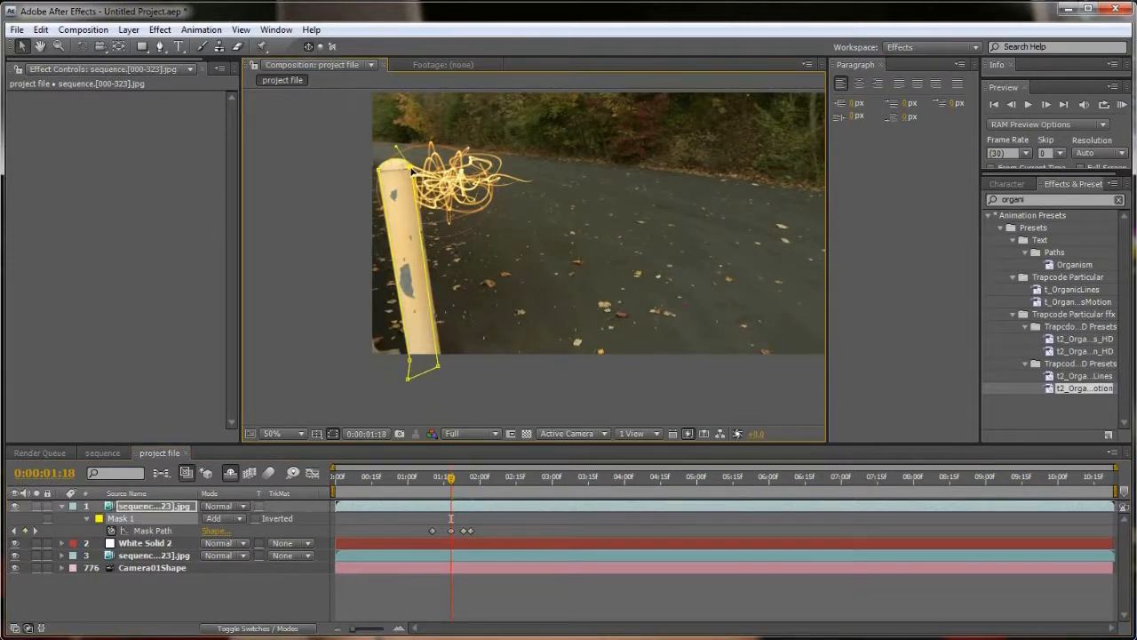
left_click_drag(445, 369, 449, 371)
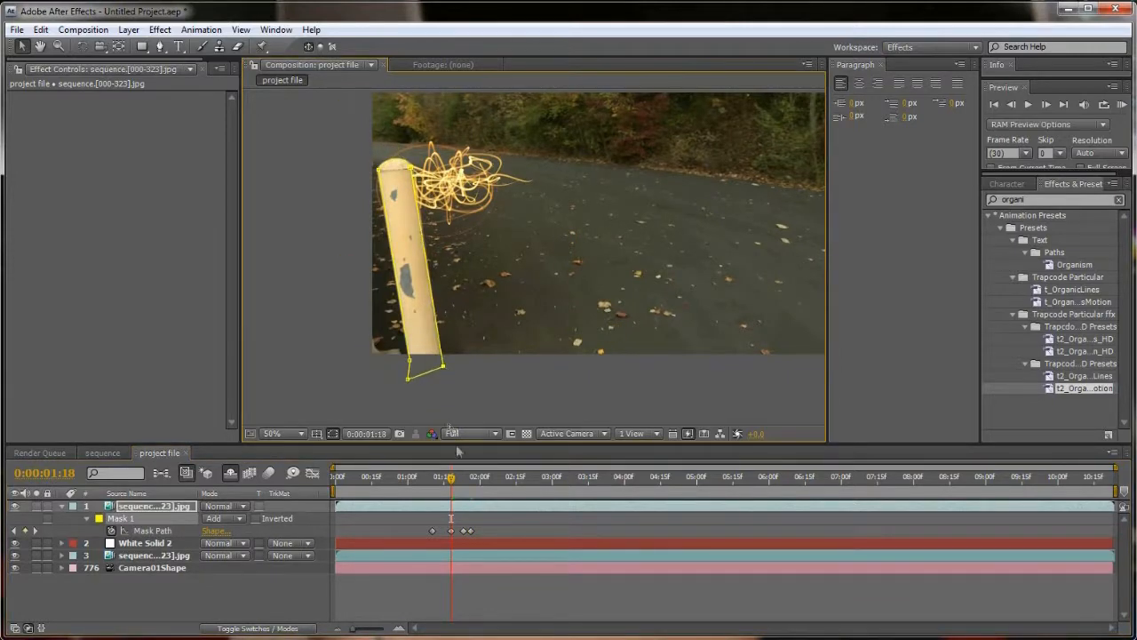
Refine the mask's fit around the top of the post at 0:00:01:15
left_click_drag(456, 482, 449, 483)
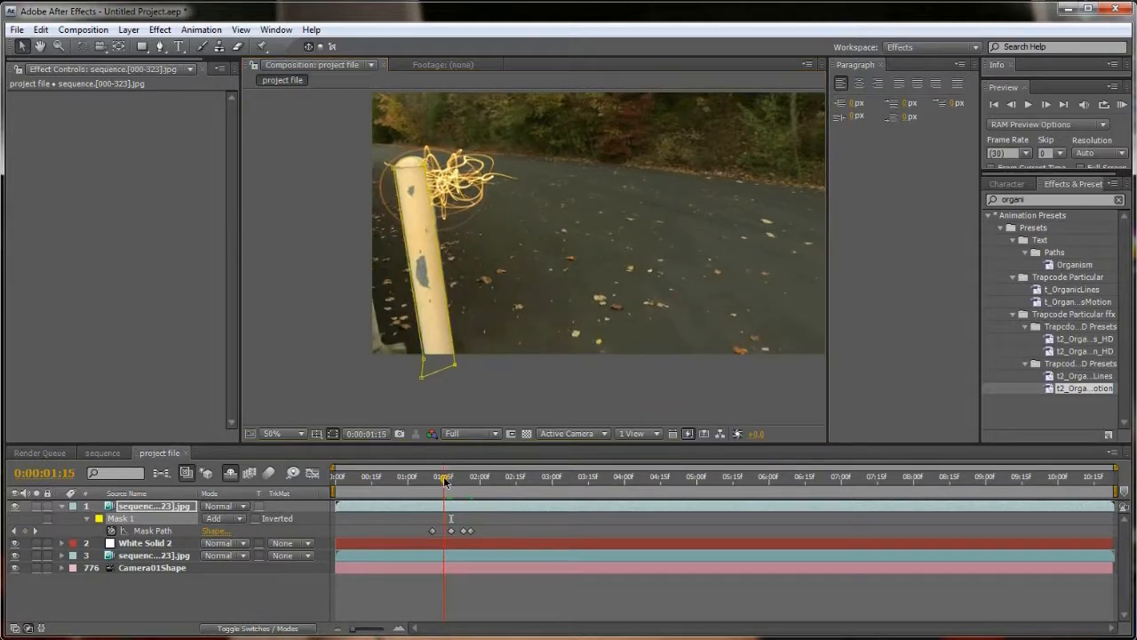
left_click(467, 519)
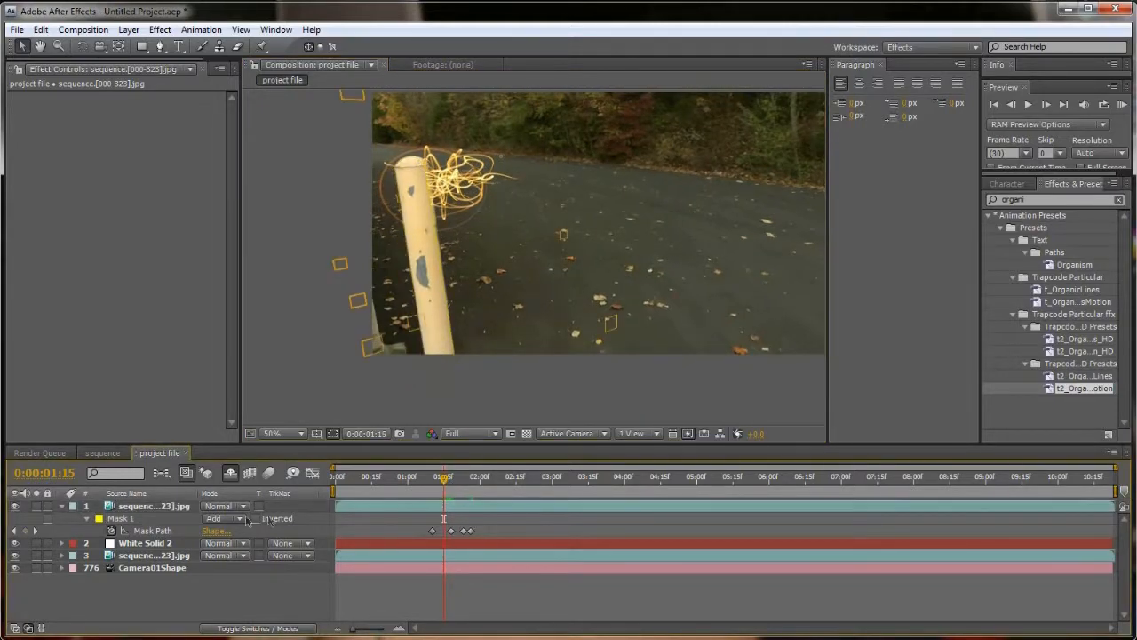
left_click(157, 531)
left_click_drag(424, 169, 425, 169)
Move and reshape the mask to match the post at 0:00:00:28, and check its fit at 0:00:01:10
left_click_drag(447, 482, 405, 492)
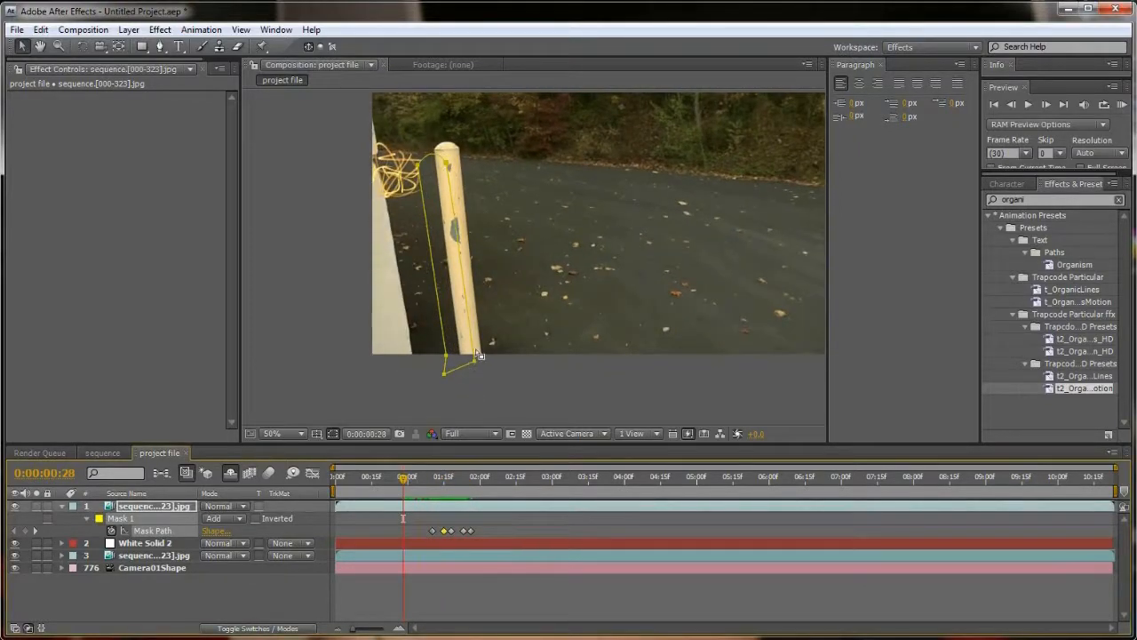
mouse_move(474, 356)
left_mouse_down()
mouse_move(491, 341)
mouse_move(483, 356)
left_mouse_up()
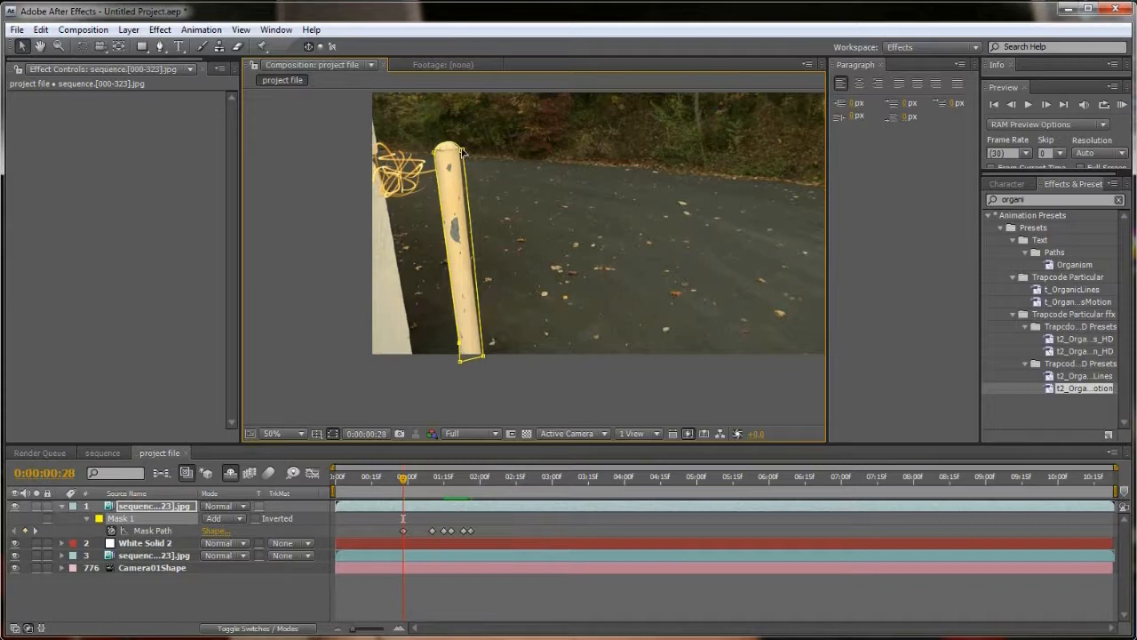
left_click_drag(405, 477, 433, 525)
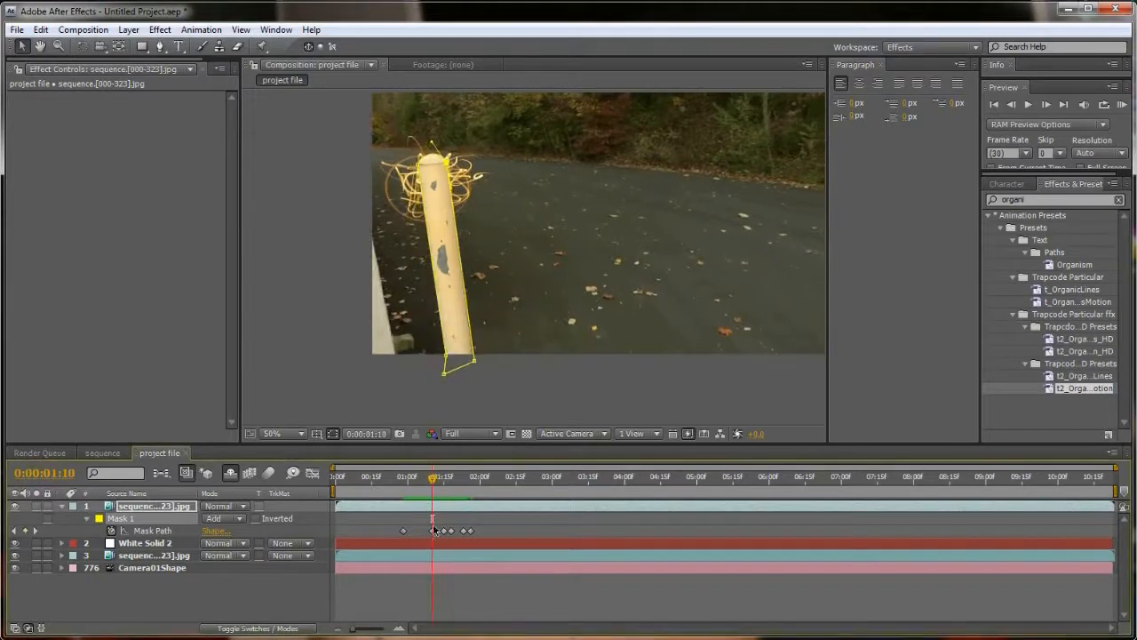
Temporarily solo the masked top layer to inspect the post cutout around 0:00:01:08
left_click(418, 575)
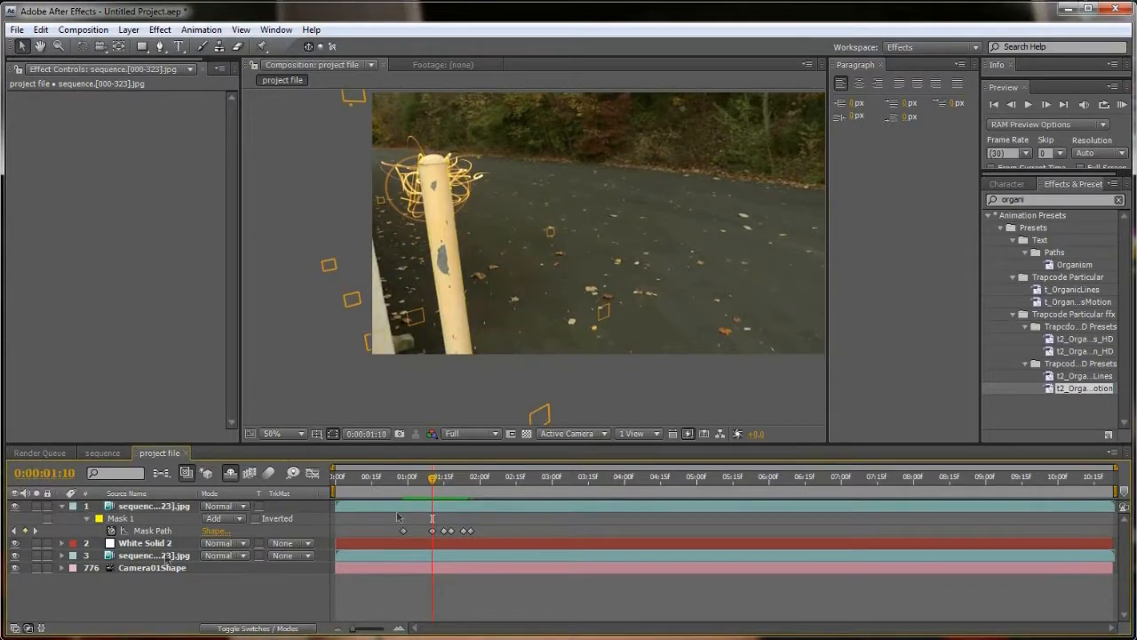
left_click(37, 506)
mouse_move(432, 478)
left_mouse_down()
mouse_move(458, 480)
mouse_move(427, 480)
left_mouse_up()
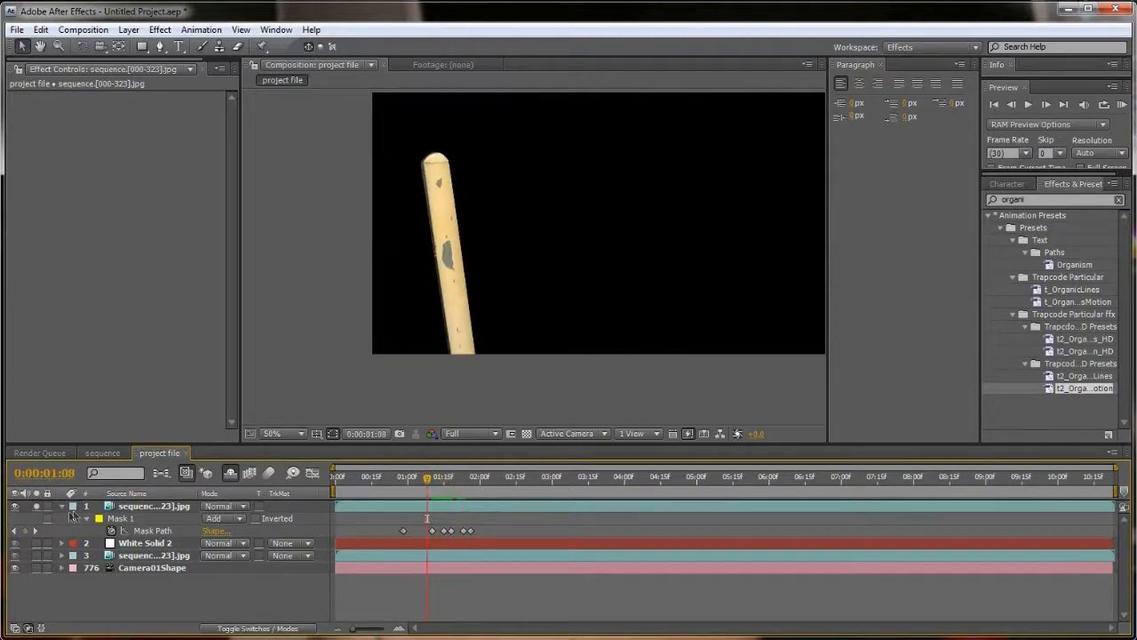
left_click(36, 505)
Scrub the composition up to 0:00:03:21 and back to 0:00:02:13 to examine the glowing lines against the wall and pavement
left_click_drag(416, 485, 579, 484)
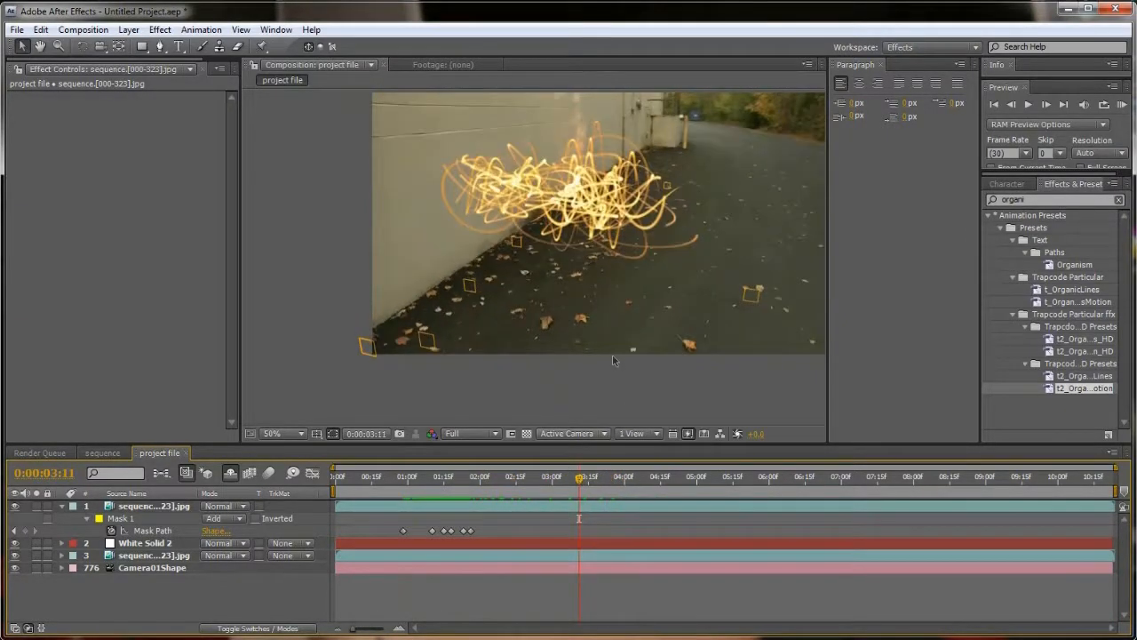
scroll(512, 336, "down", 2)
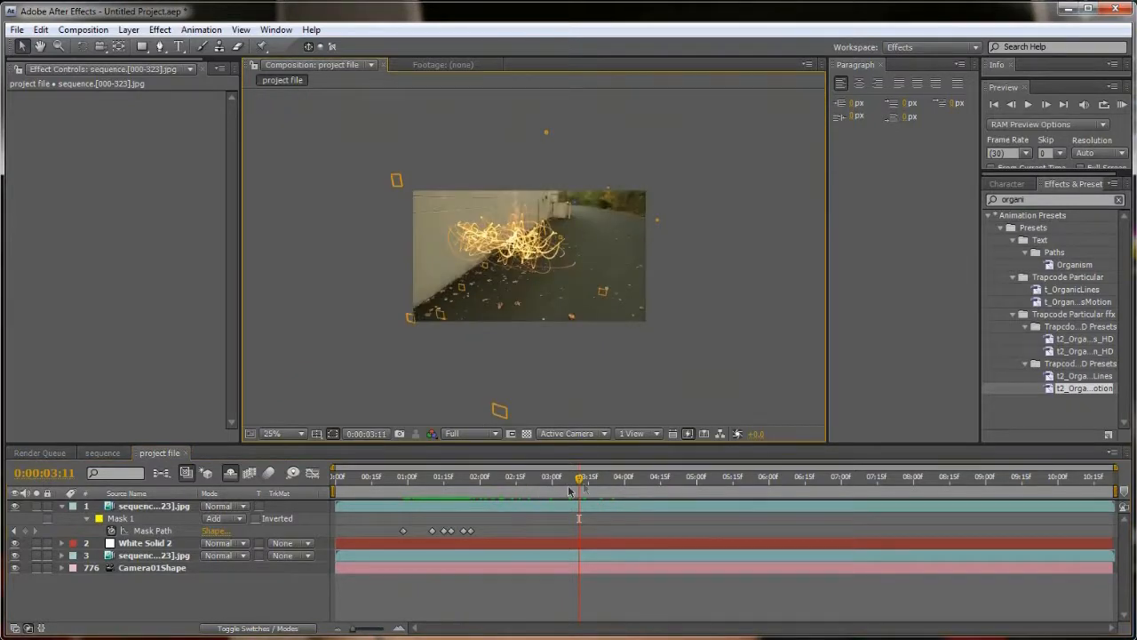
left_click_drag(578, 479, 603, 487)
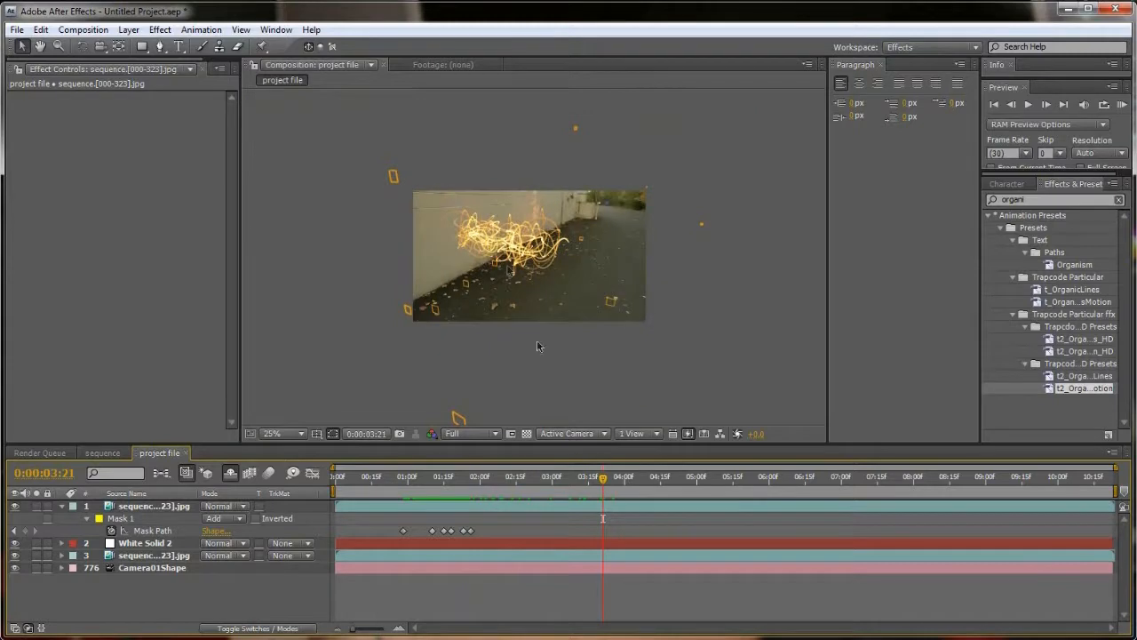
scroll(537, 347, "up", 2)
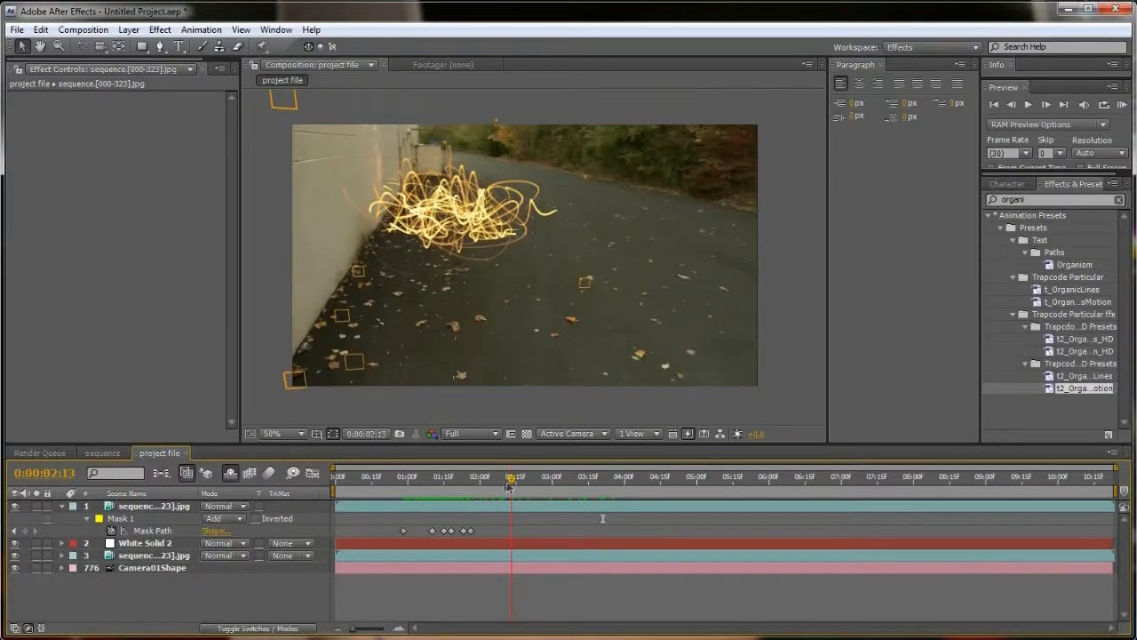